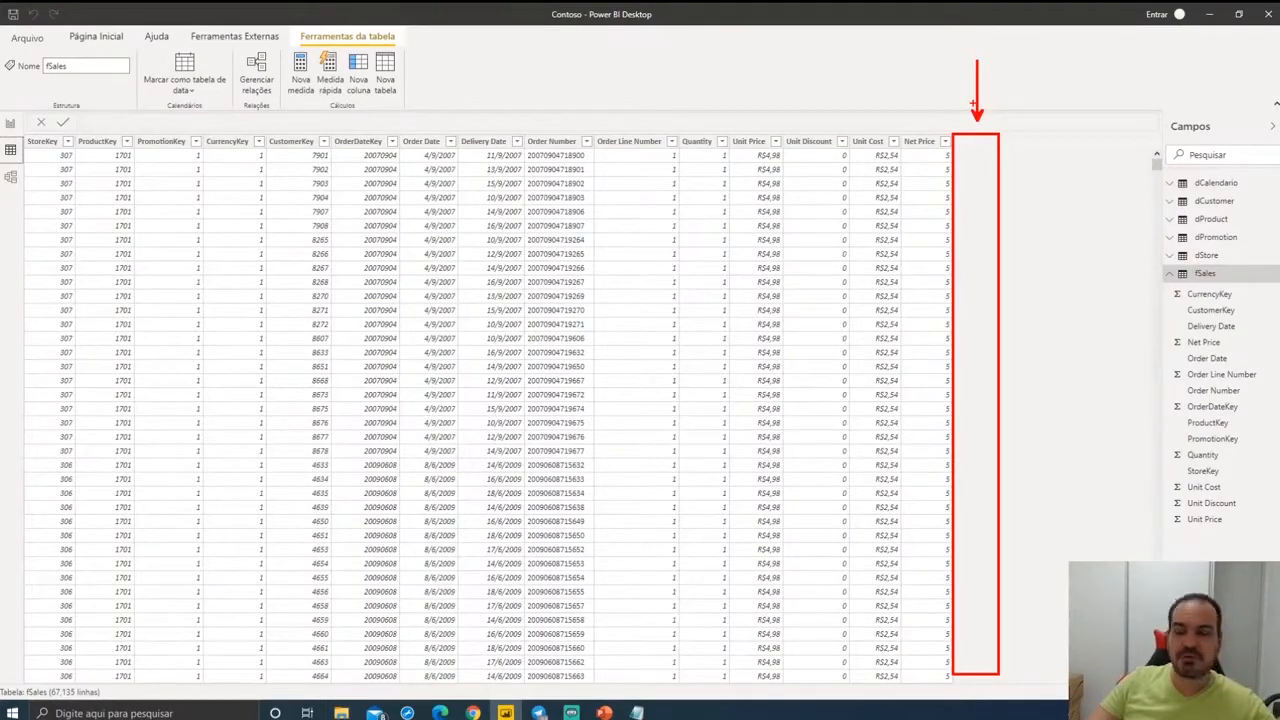
key("Escape")
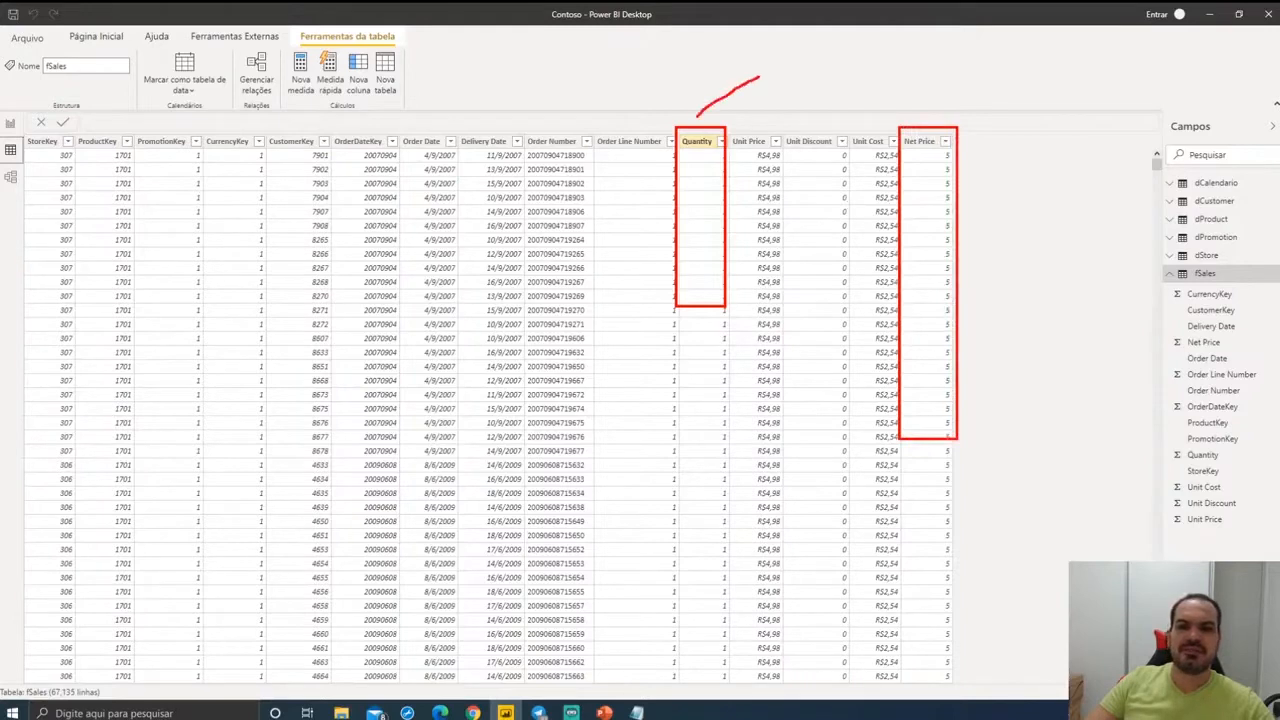
left_click_drag(798, 33, 800, 48)
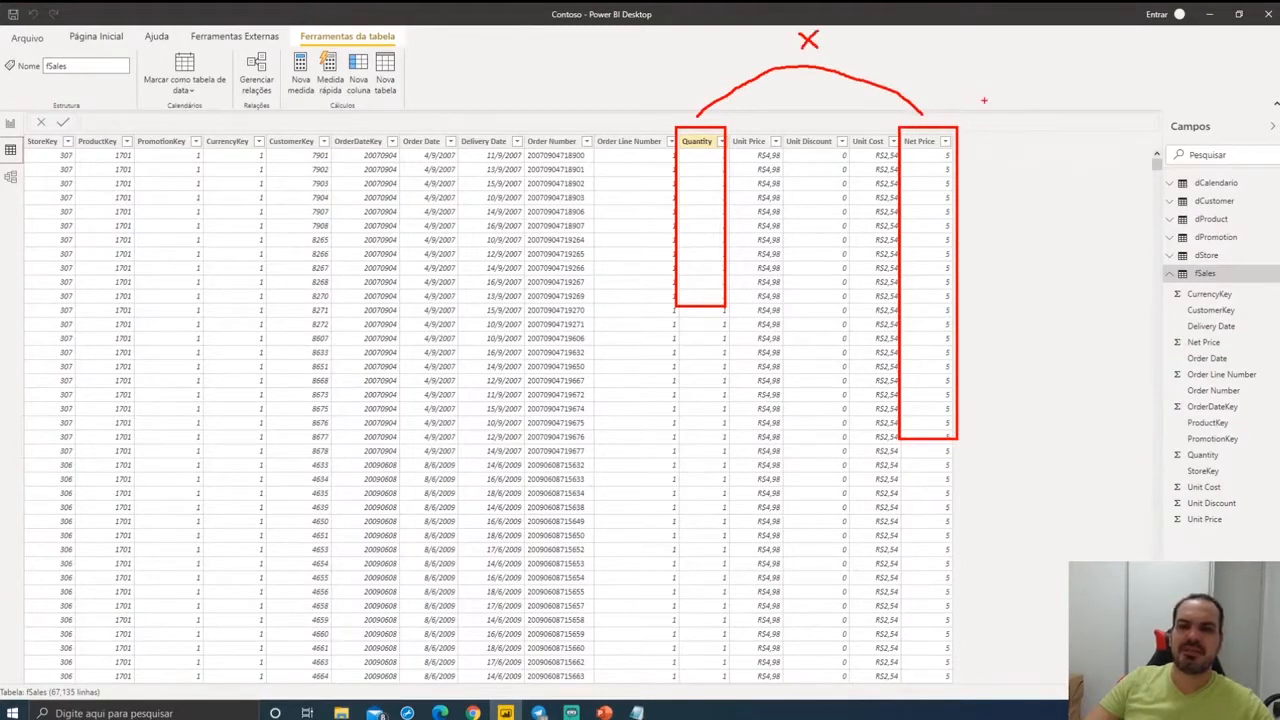
left_click_drag(984, 118, 985, 46)
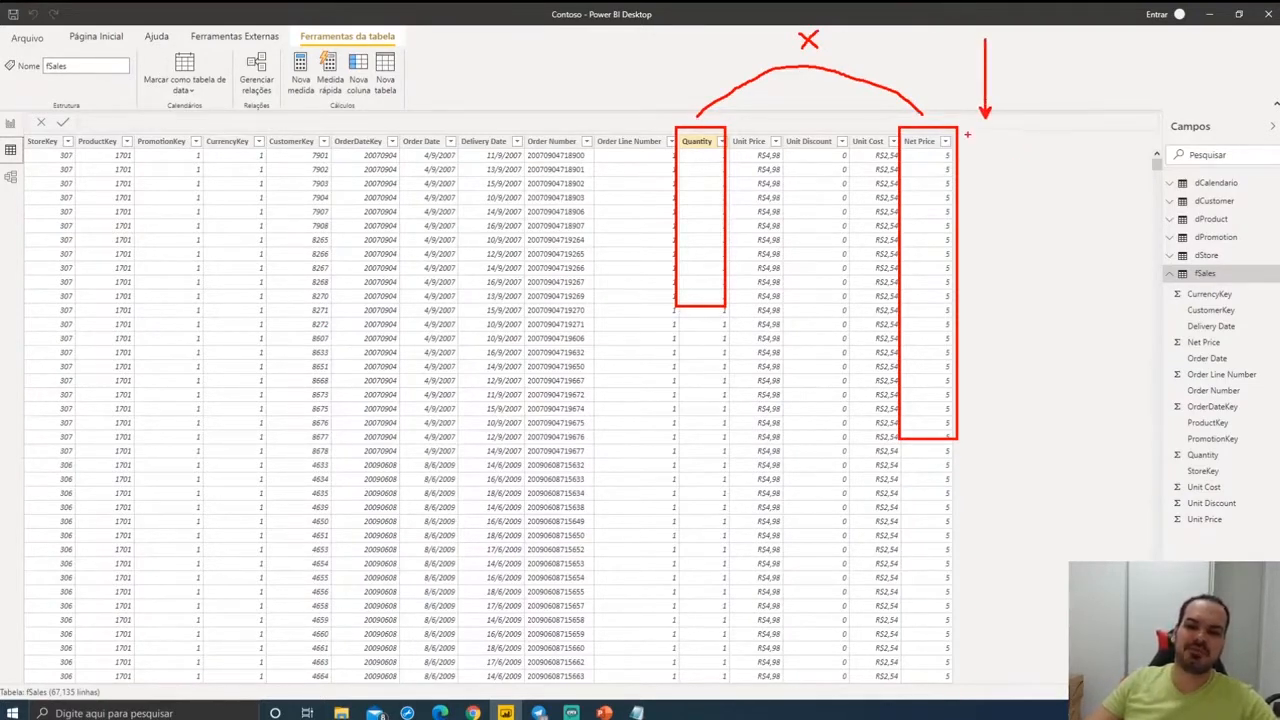
mouse_move(971, 128)
left_mouse_down()
mouse_move(1034, 312)
mouse_move(1050, 434)
mouse_move(1040, 446)
left_mouse_up()
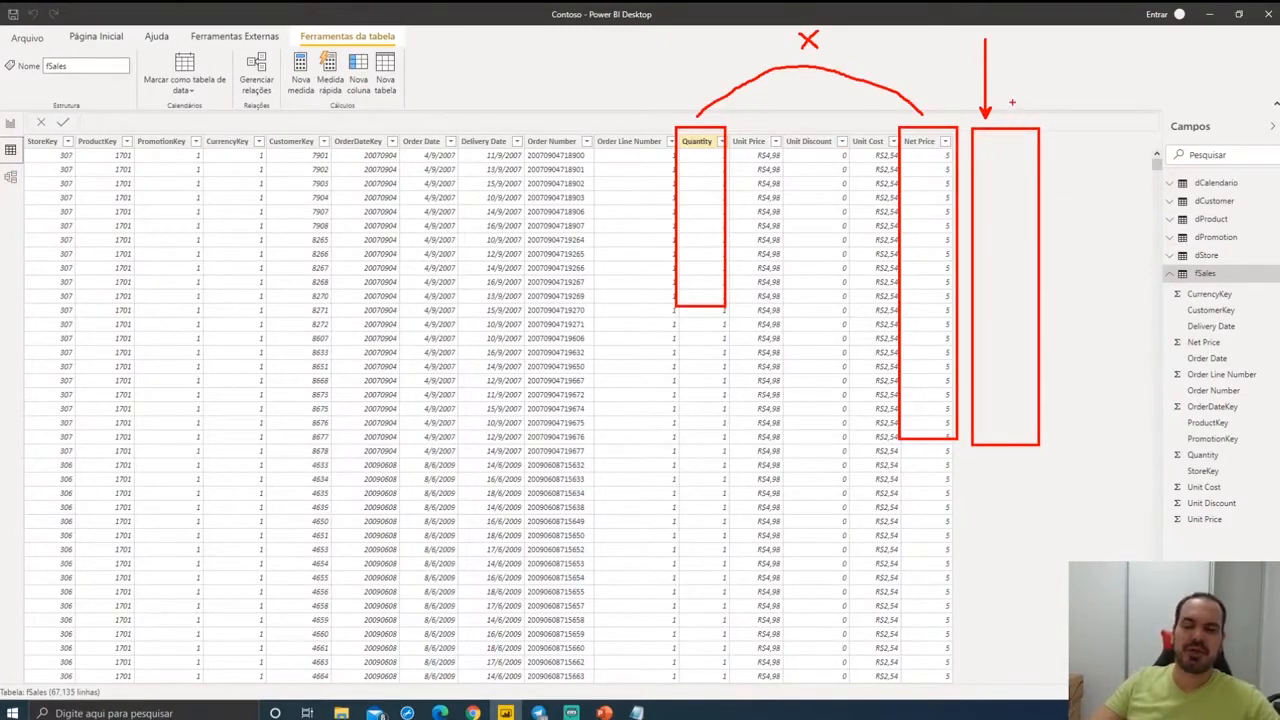
key("Escape")
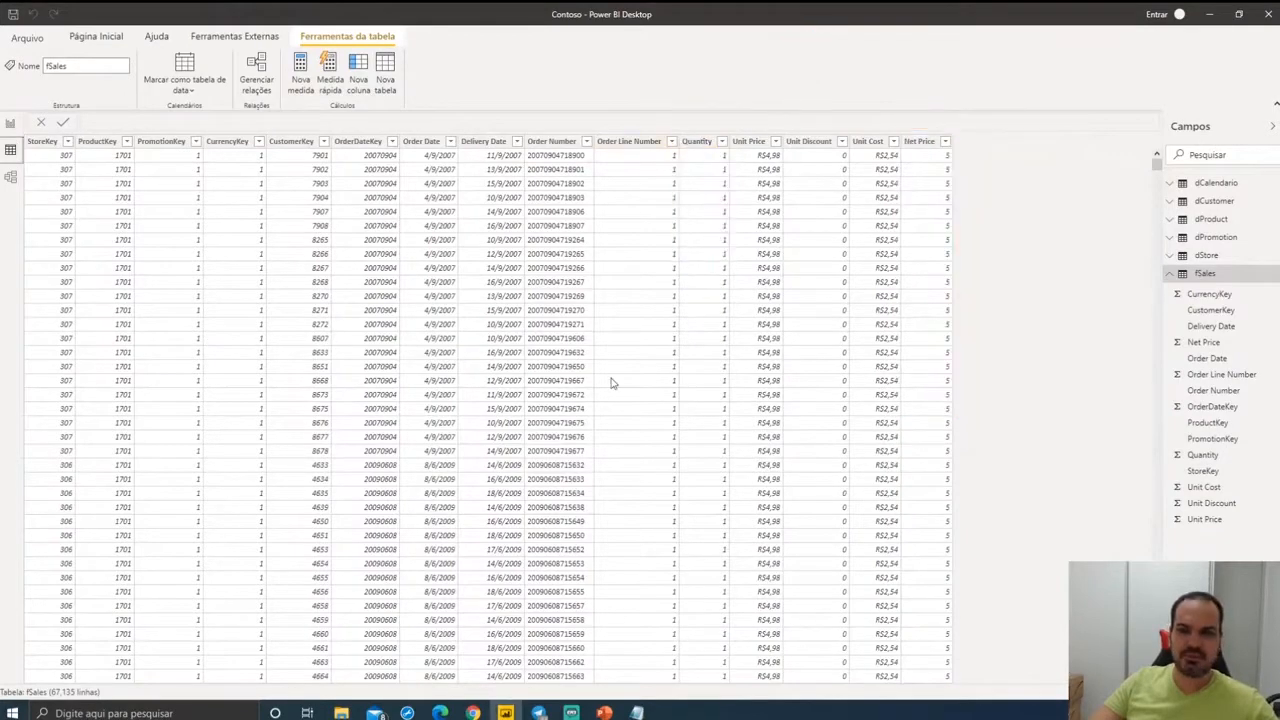
- Switch to the Dax.pptx presentation in PowerPoint and review the points on the Medida slide
left_click(604, 712)
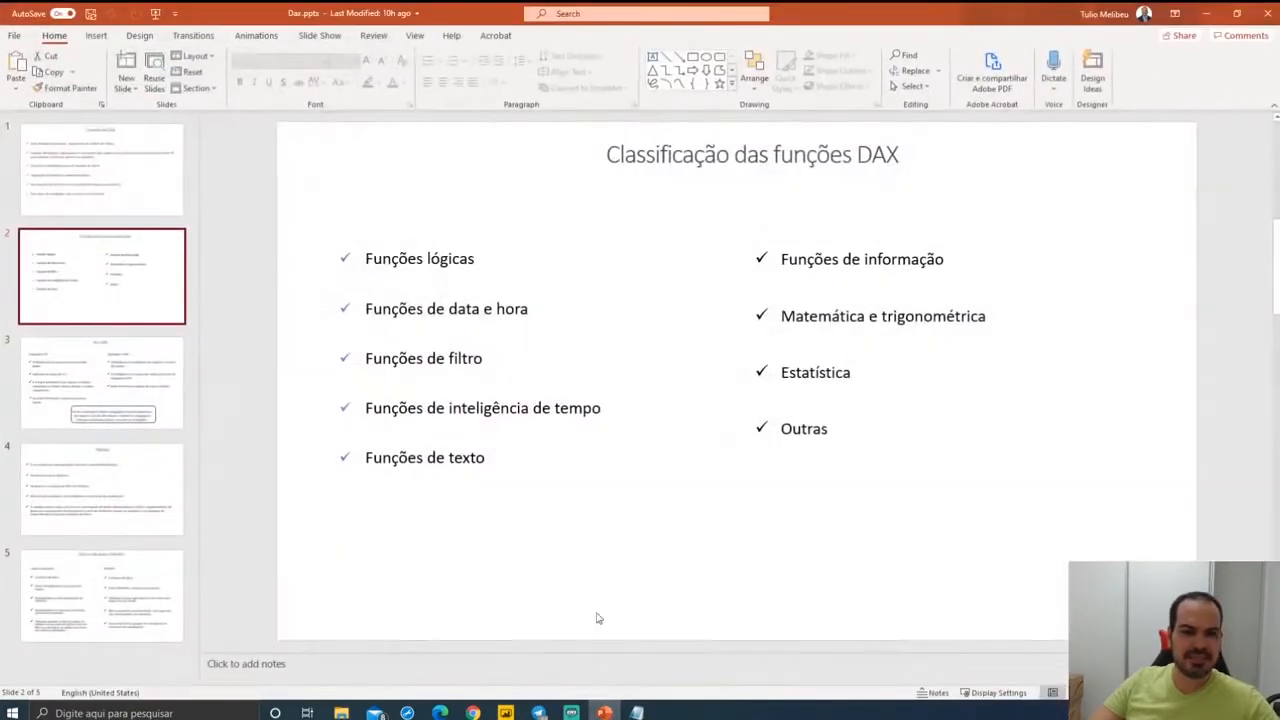
left_click(148, 398)
left_click(145, 485)
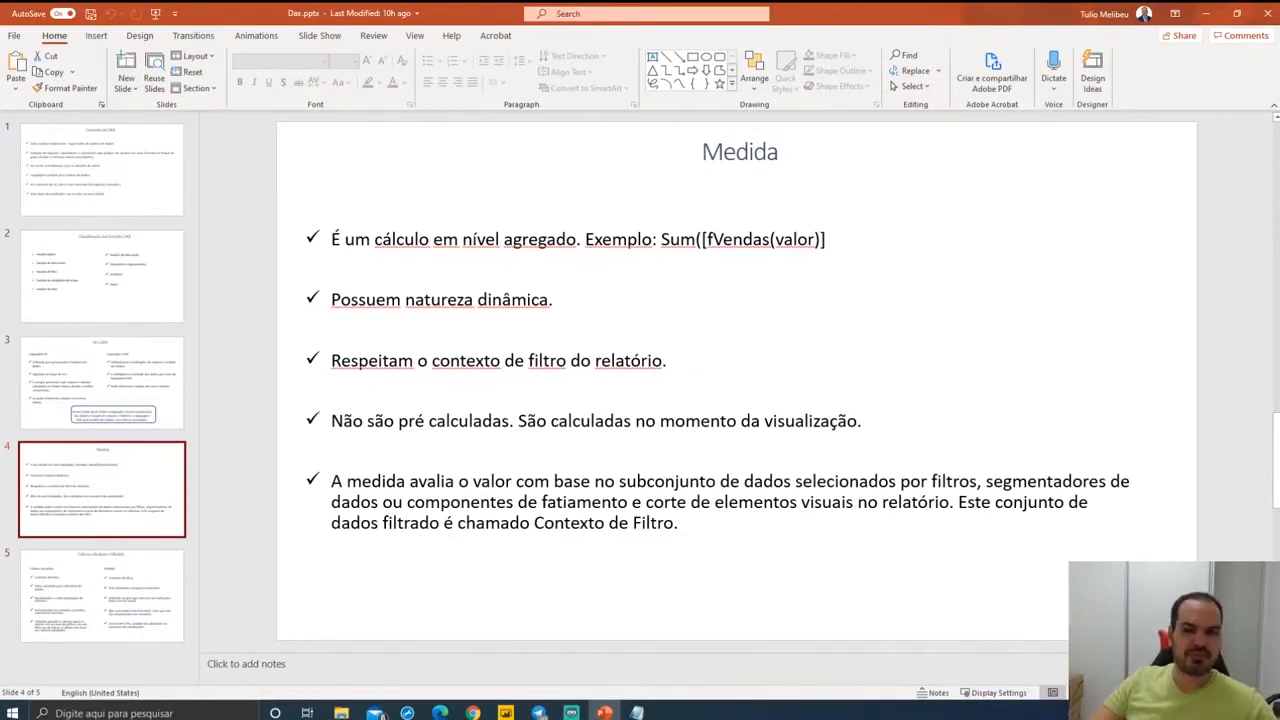
left_click_drag(465, 254, 556, 256)
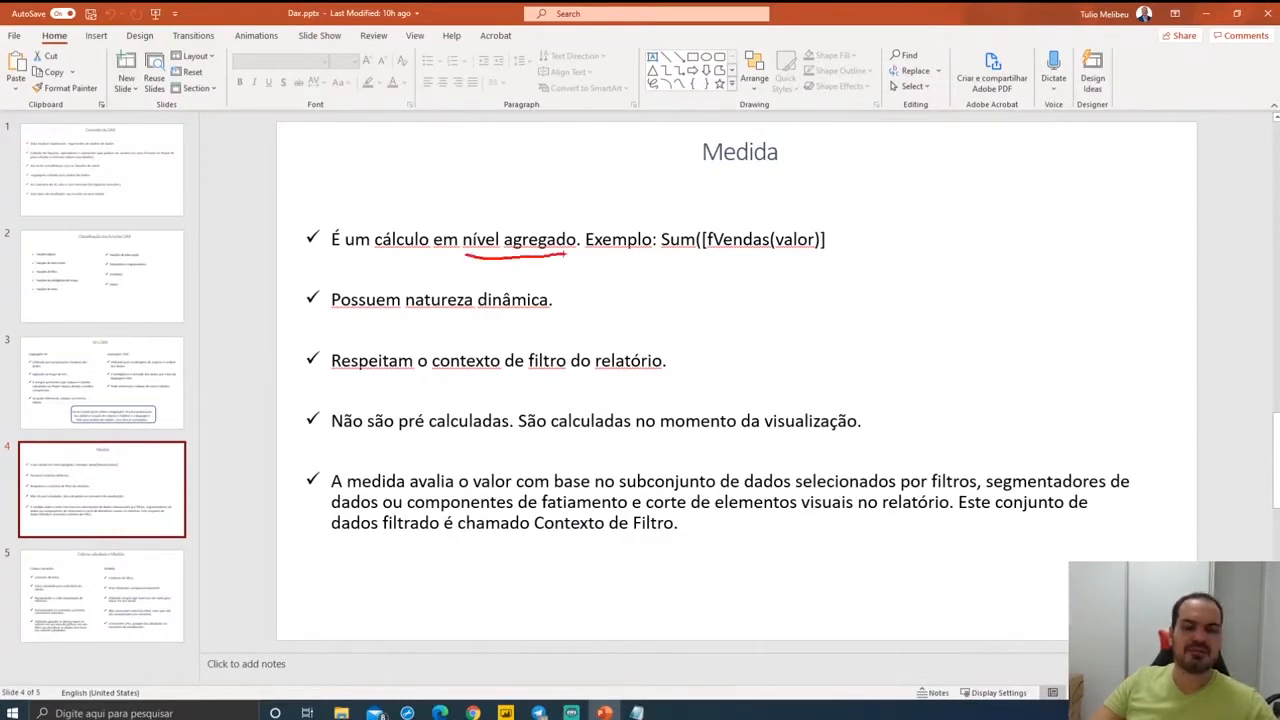
mouse_move(681, 214)
left_mouse_down()
mouse_move(686, 270)
mouse_move(867, 230)
mouse_move(672, 212)
left_mouse_up()
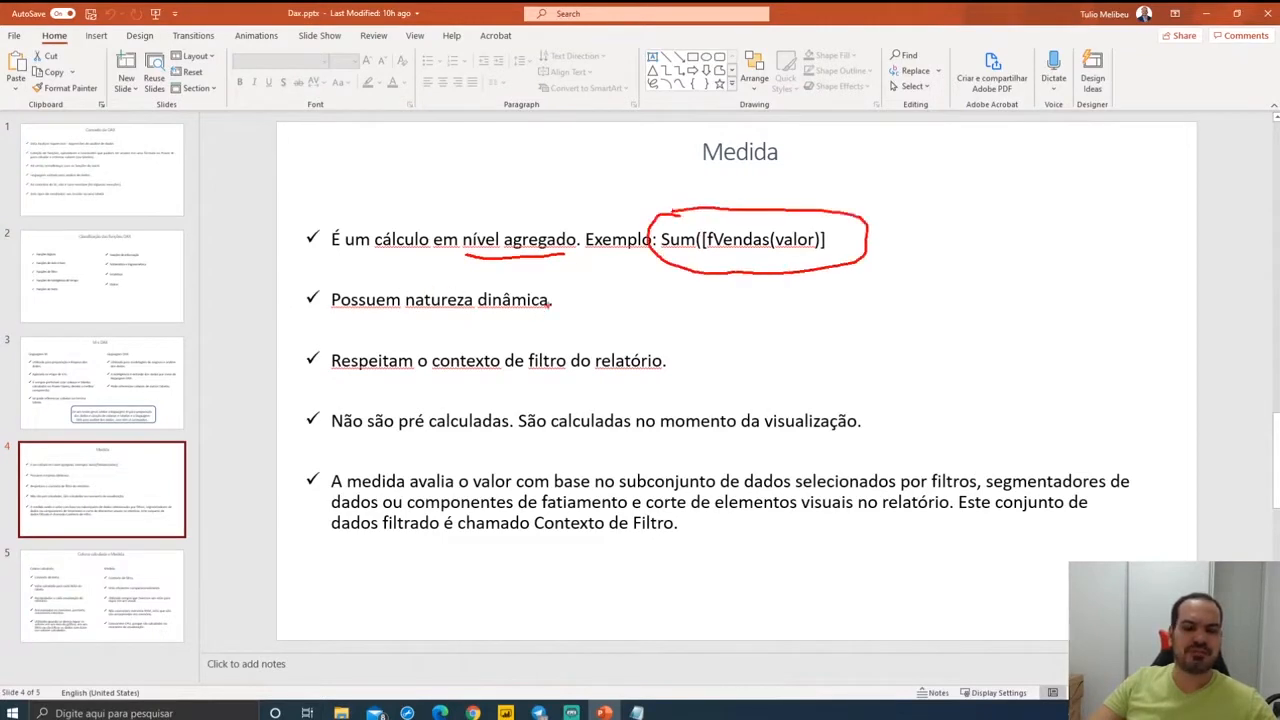
left_click_drag(551, 302, 562, 298)
left_click_drag(667, 366, 684, 357)
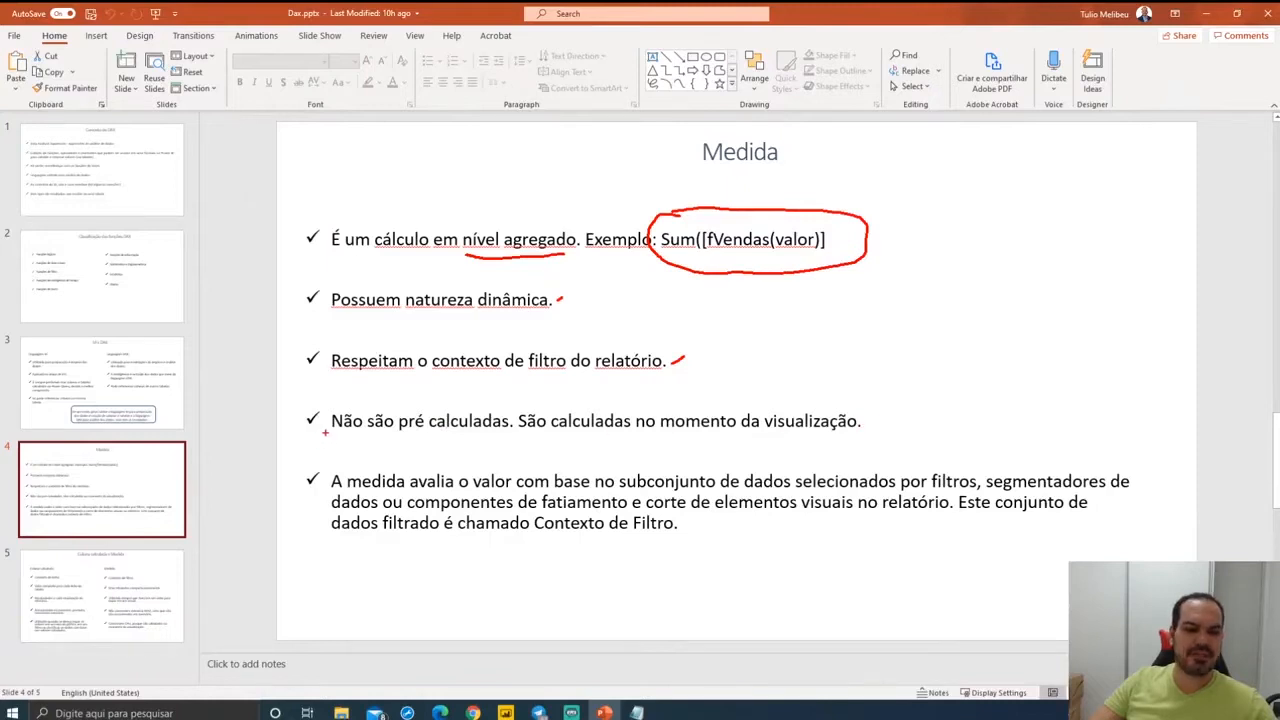
left_click_drag(330, 435, 495, 434)
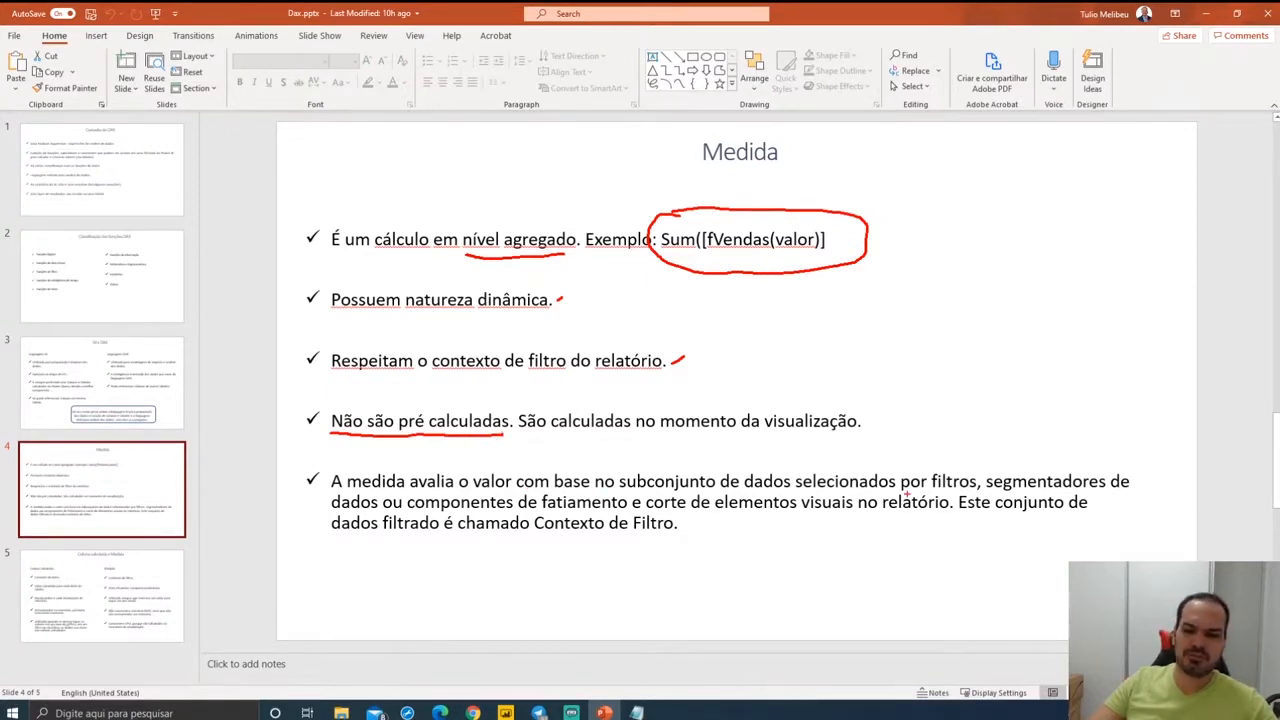
left_click_drag(314, 463, 1144, 541)
key("Escape")
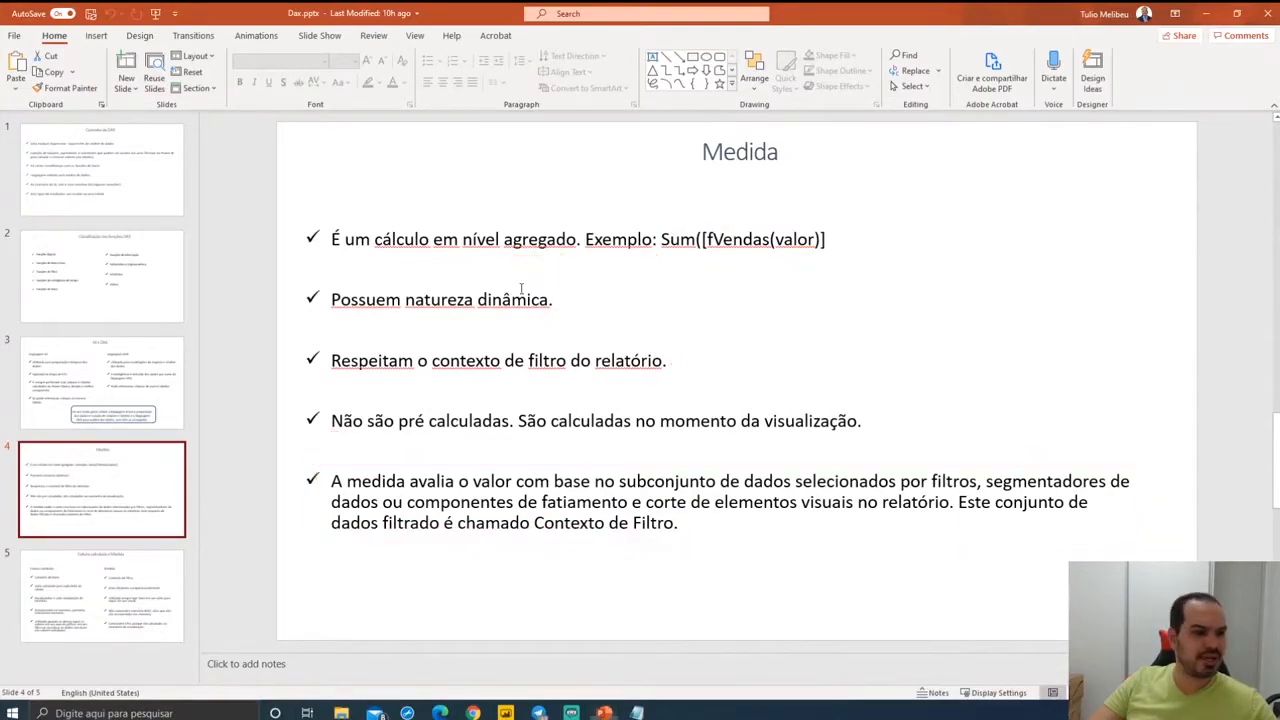
- Return to the Contoso file in Power BI Desktop and examine the Quantity and Net Price columns of the fSales table
key("alt+Tab")
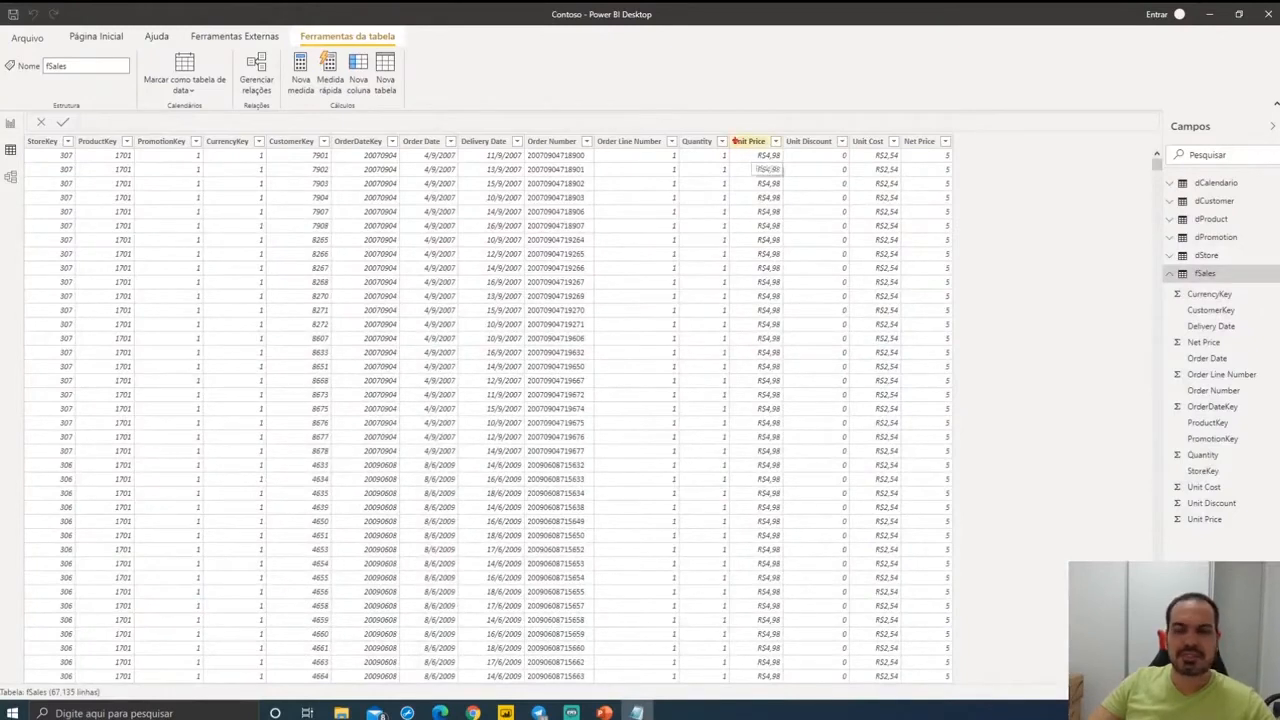
mouse_move(677, 138)
left_mouse_down()
mouse_move(722, 224)
mouse_move(731, 282)
left_mouse_up()
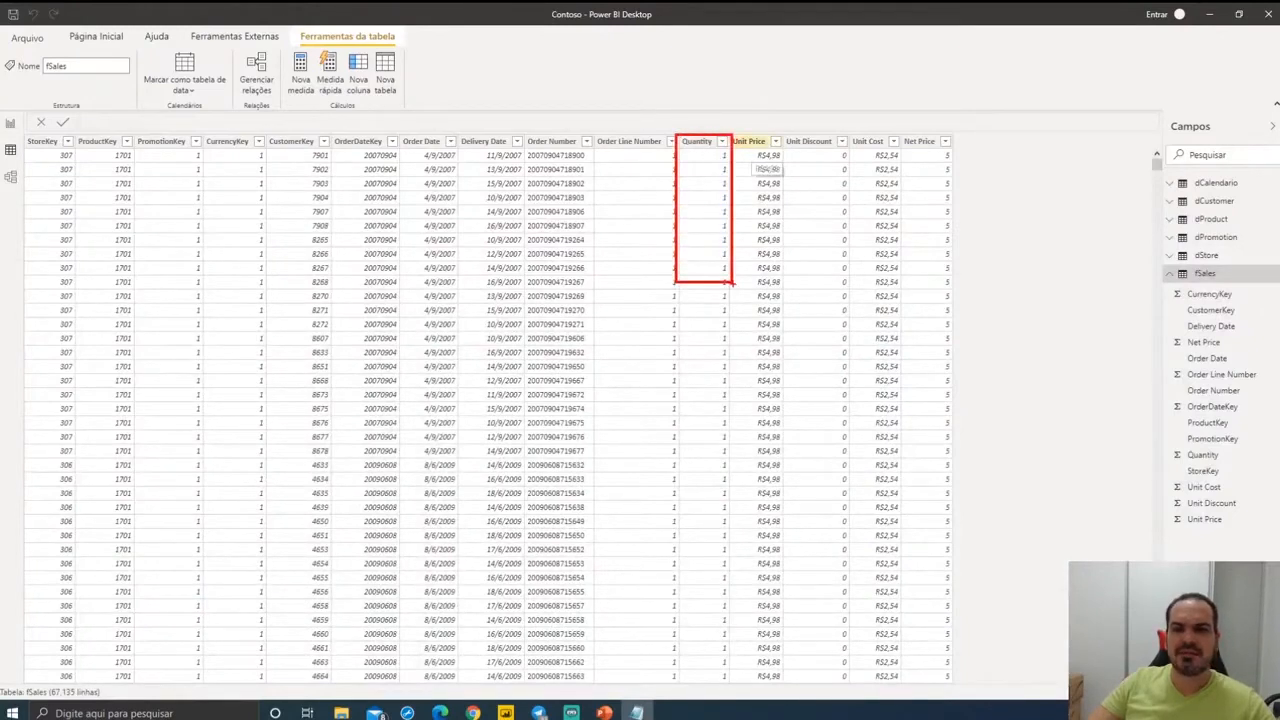
left_click_drag(901, 131, 960, 336)
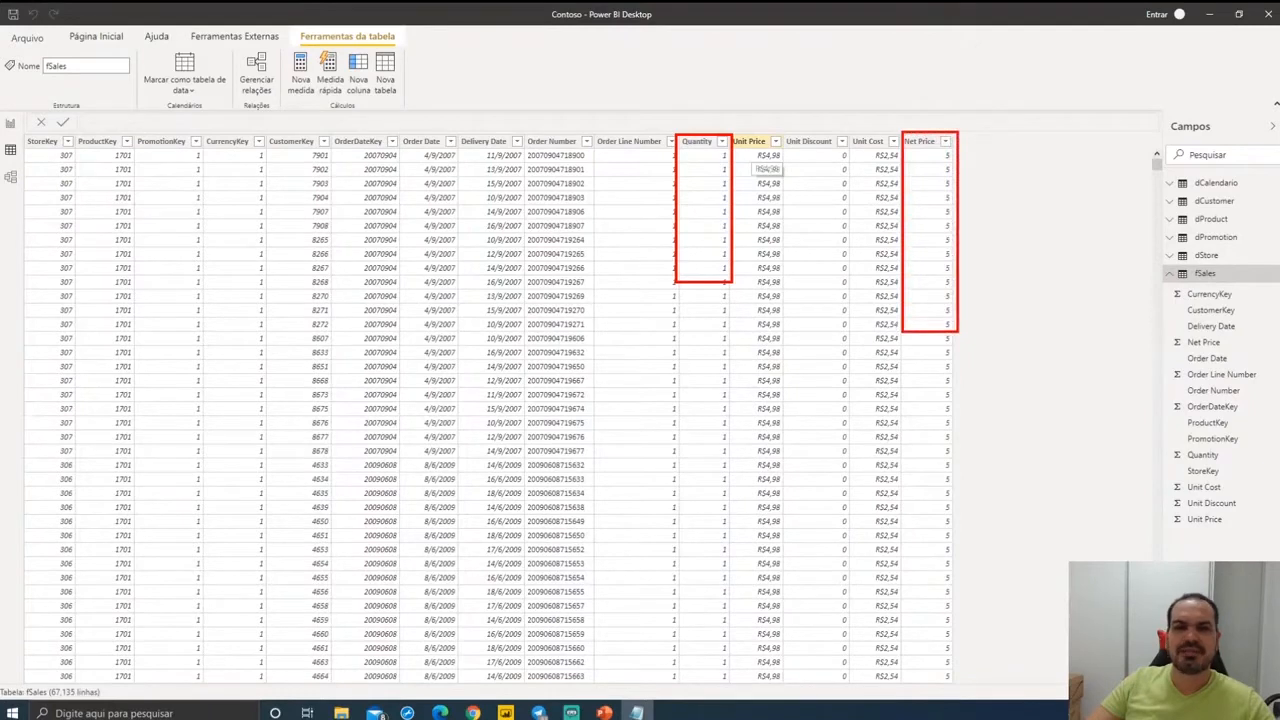
key("Escape")
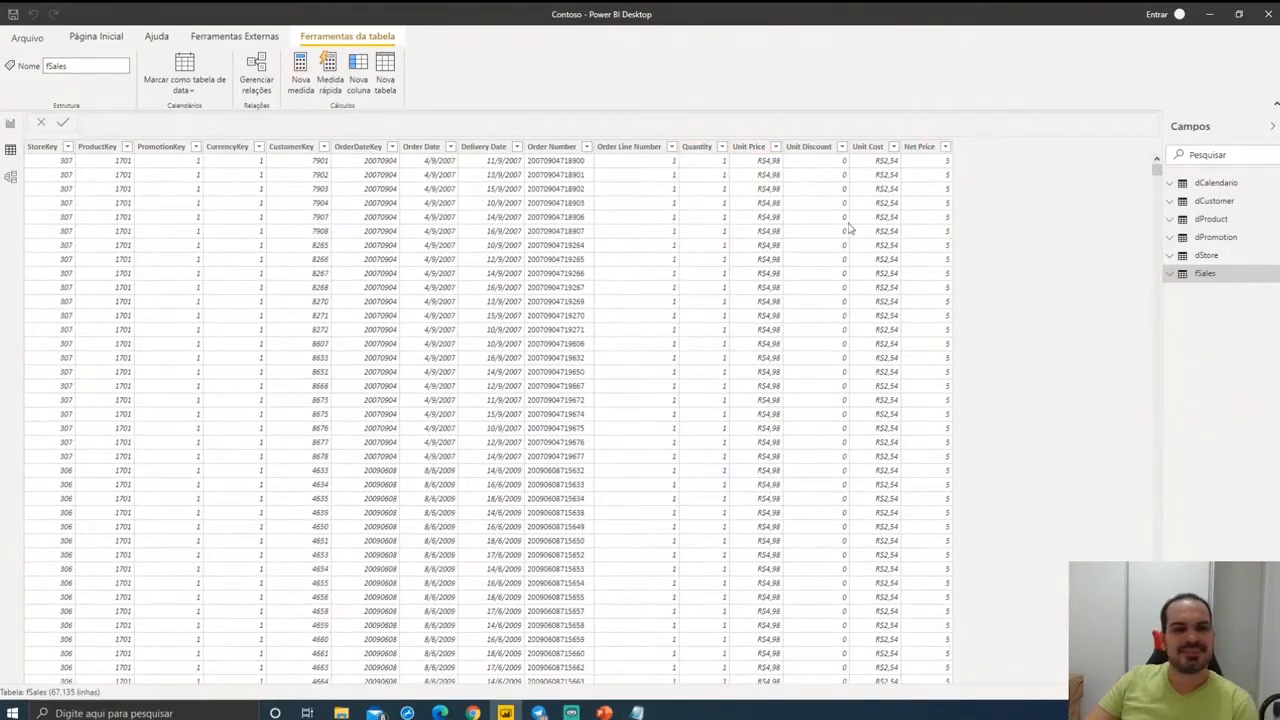
- Add a calculated column to the fSales table and enter Sales Amount Coluna as its name
left_click(359, 80)
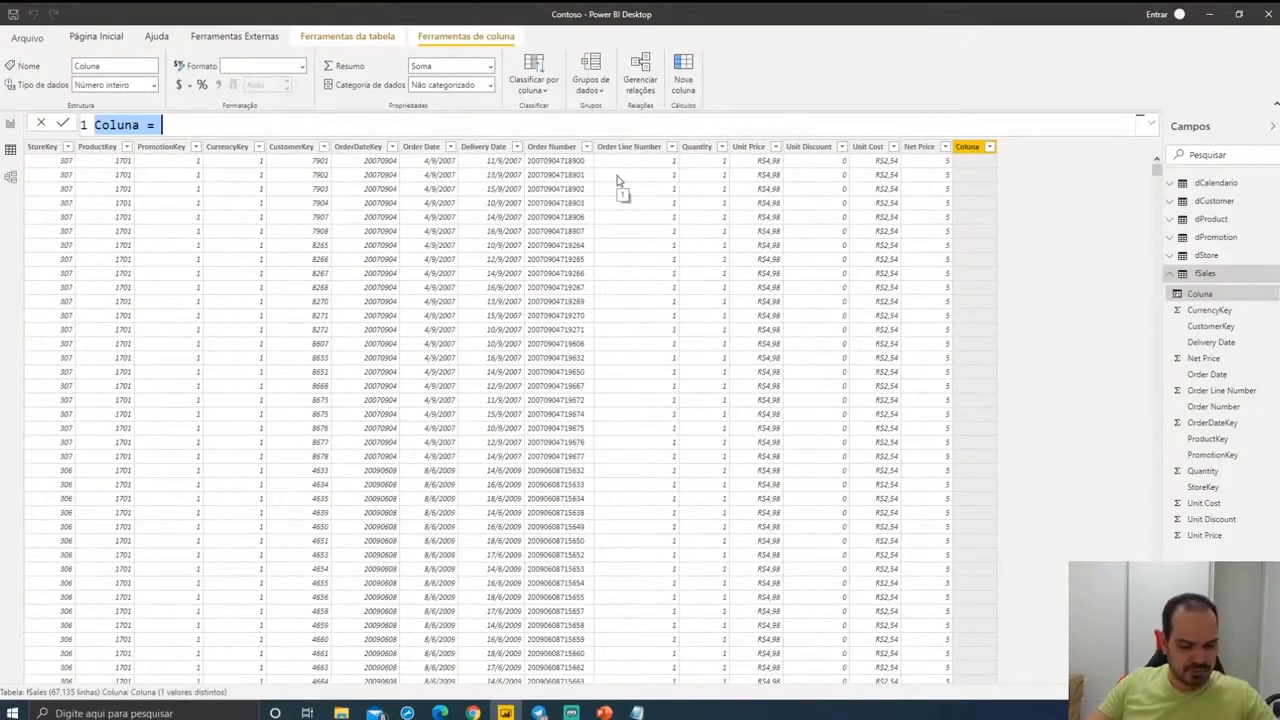
type("Sales Amoun")
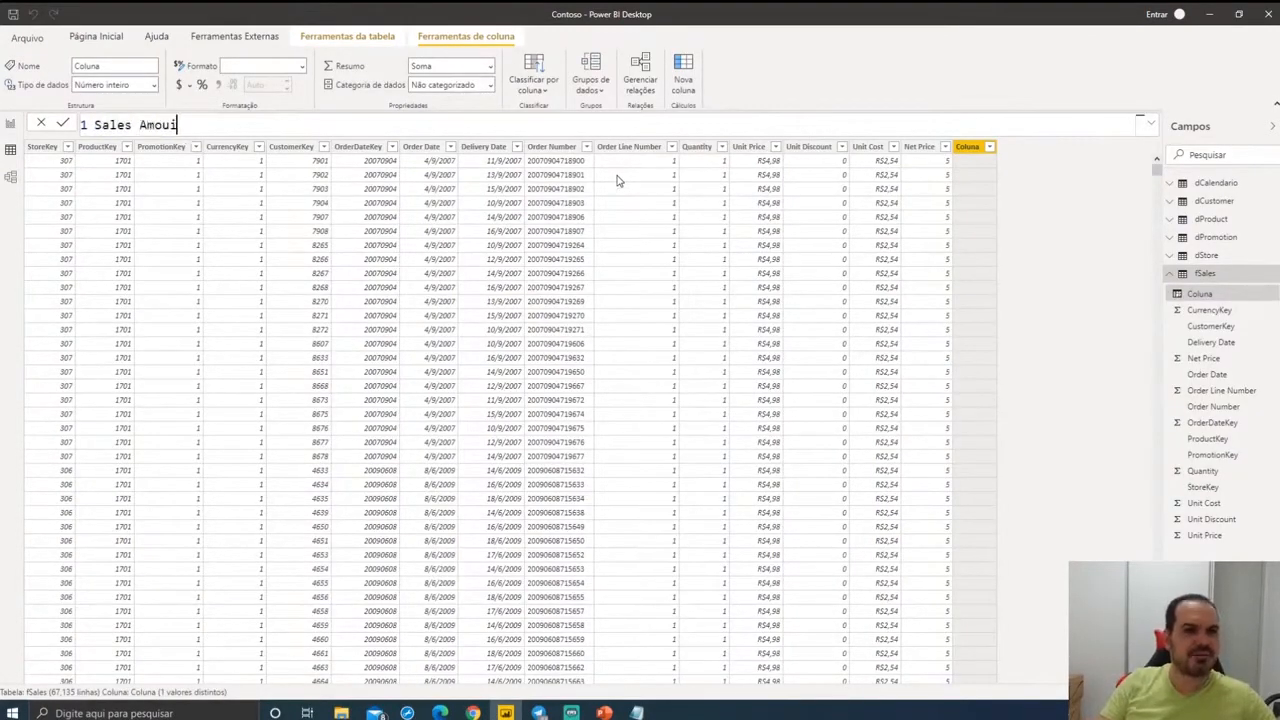
type("t")
key("BackSpace")
key("BackSpace")
key("BackSpace")
type("nt Coluna")
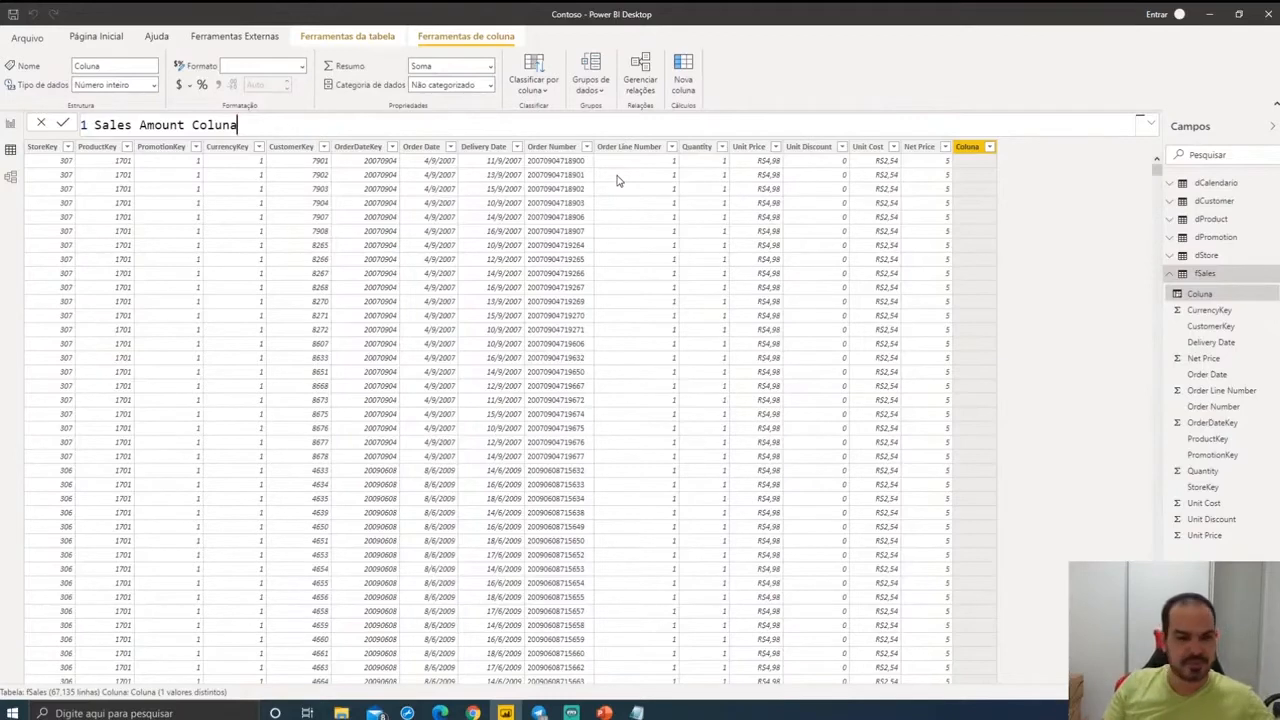
type(" =")
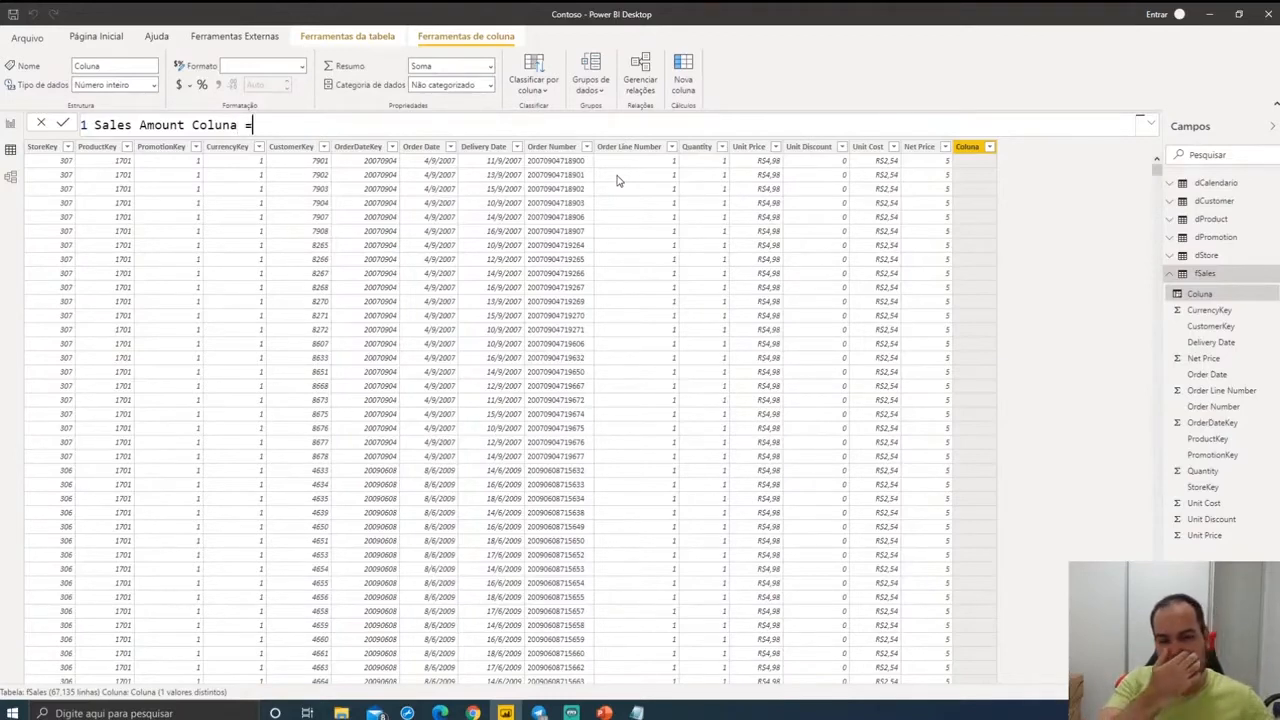
key("BackSpace")
key("BackSpace")
key("BackSpace")
key("BackSpace")
key("BackSpace")
key("BackSpace")
key("BackSpace")
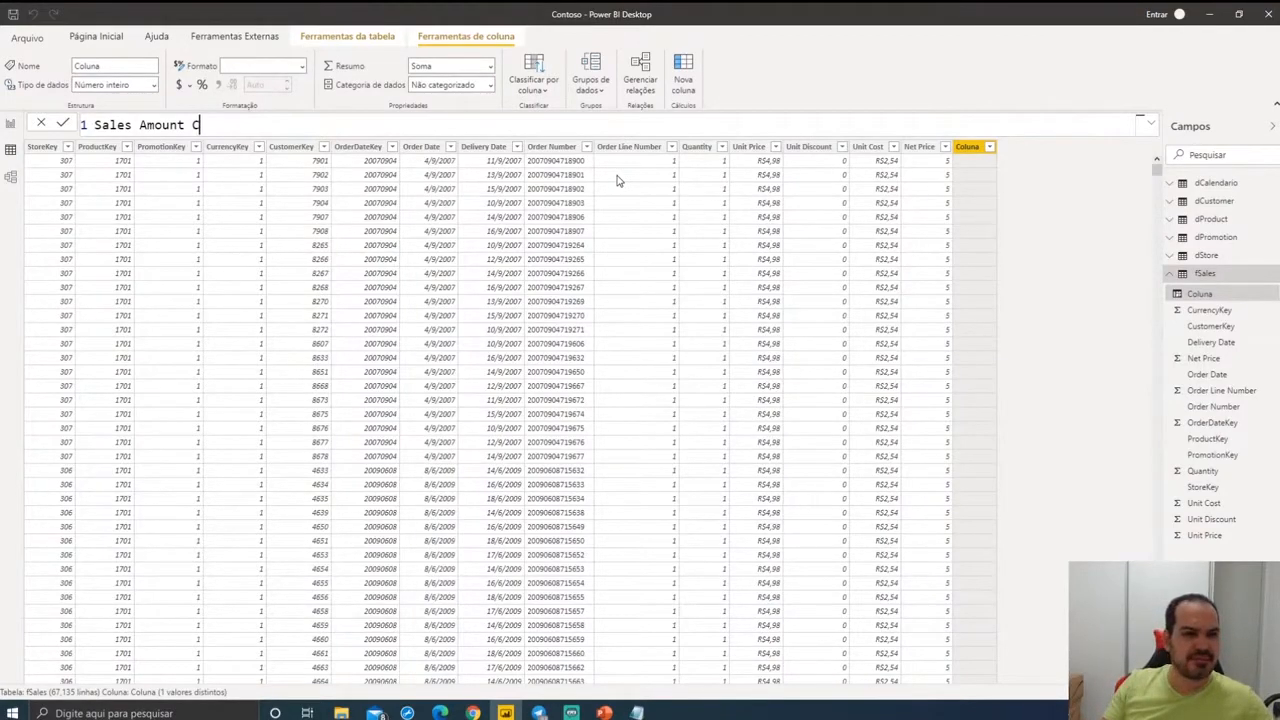
type("C")
key("BackSpace")
type("oluna")
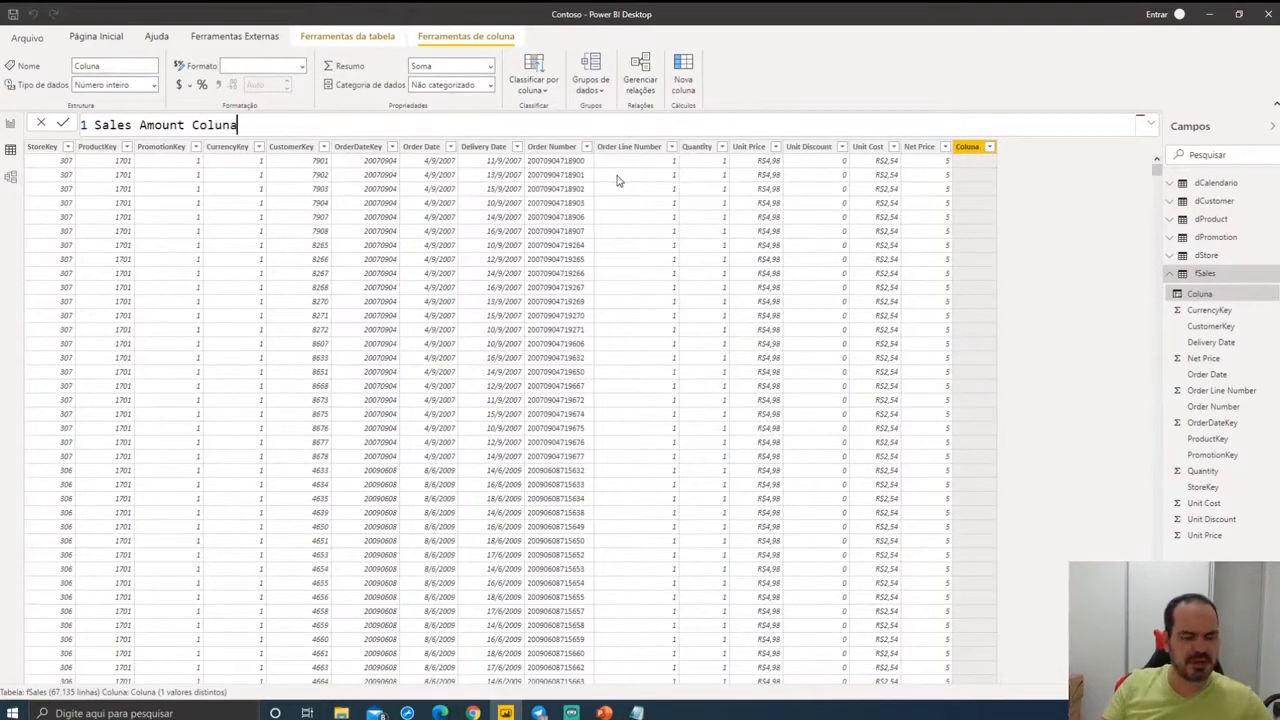
- Define Sales Amount Coluna as fSales[Quantity] * fSales[Net Price] and commit the formula
type(" = ")
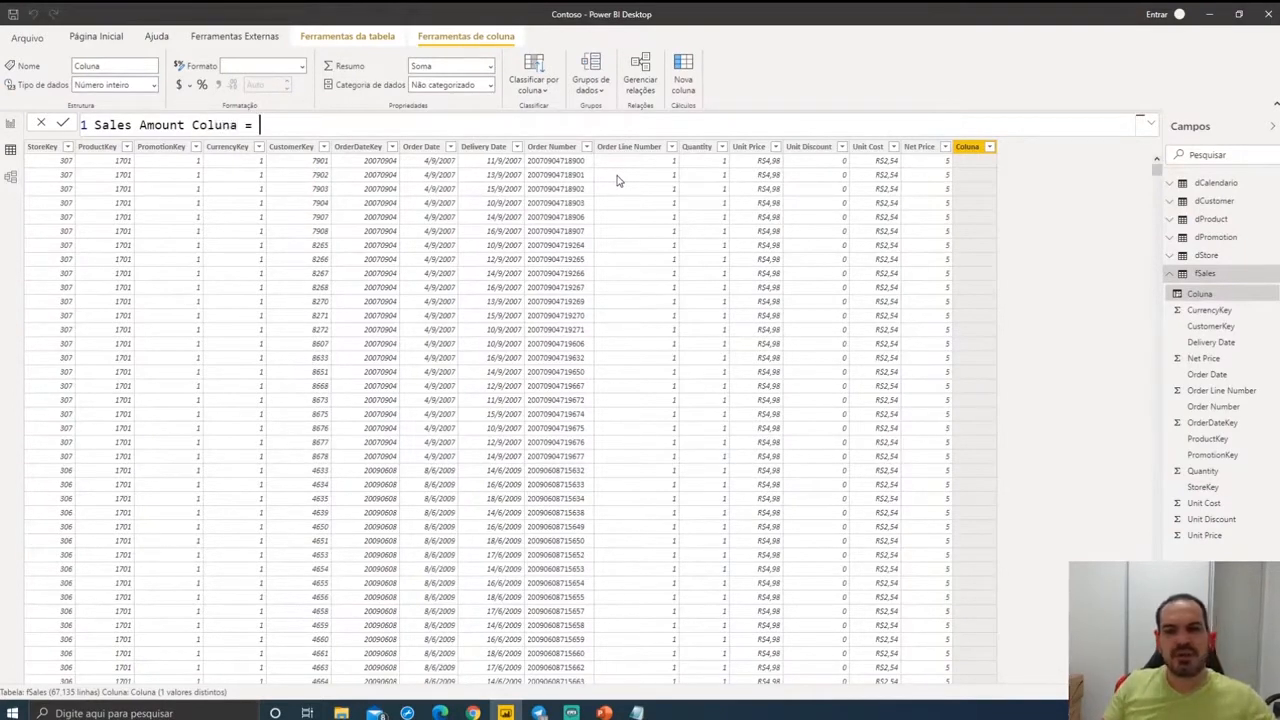
type("quan")
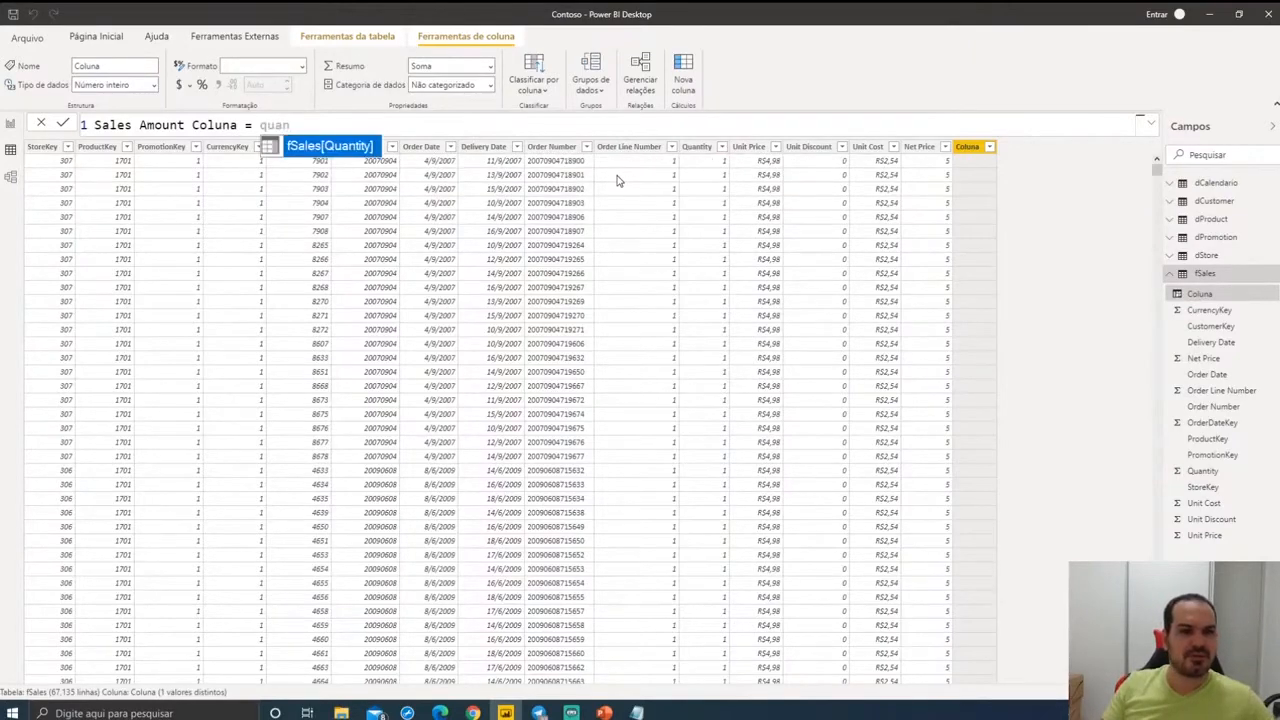
key("Tab")
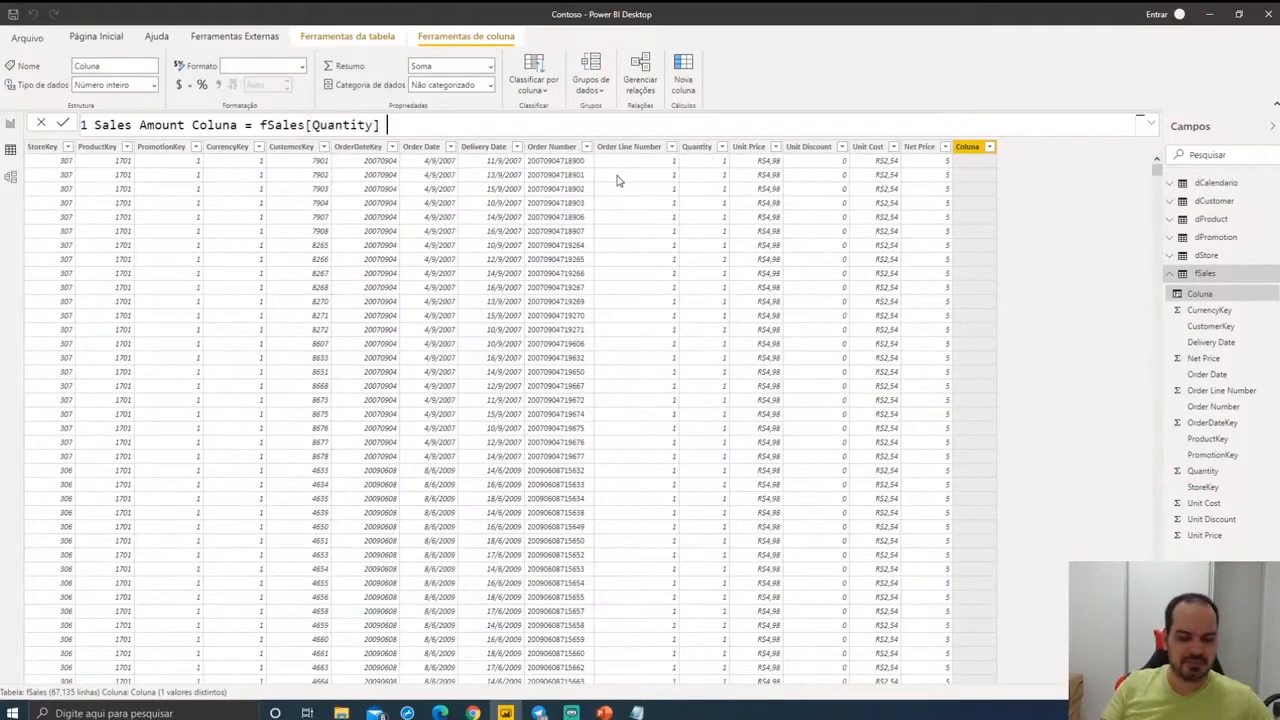
type("* net")
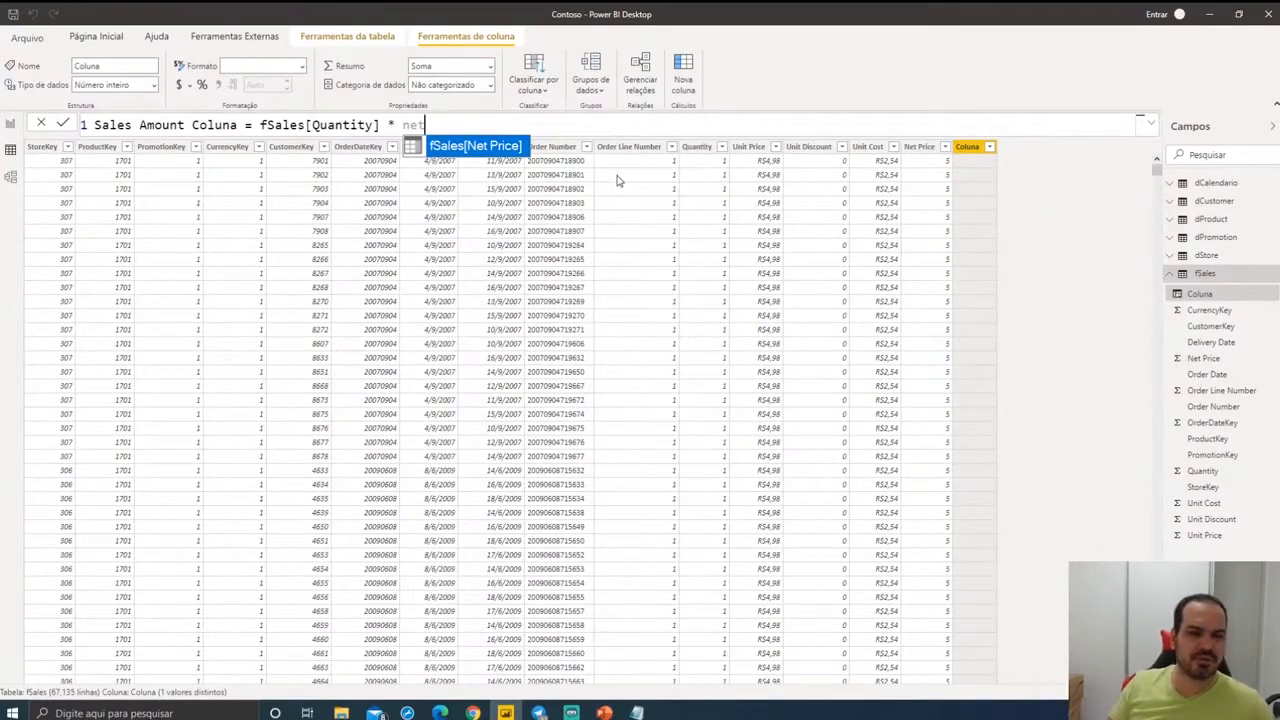
key("Tab")
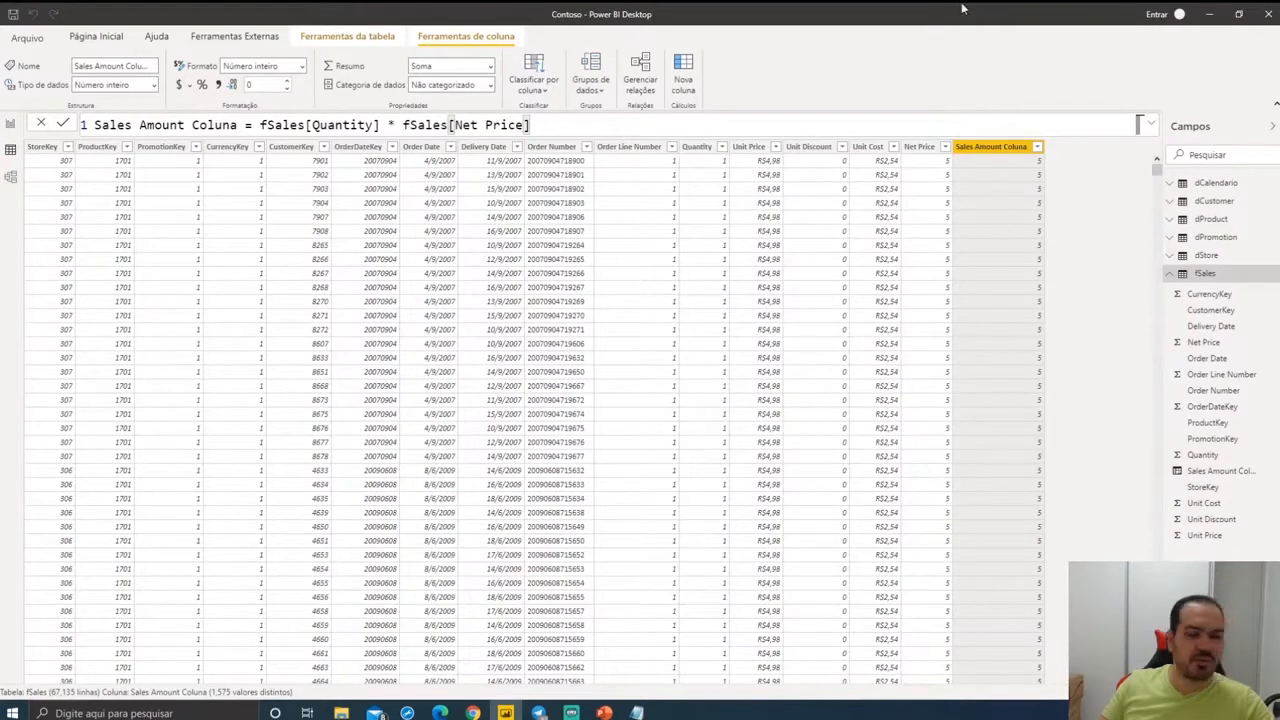
- Add a second calculated column to fSales with the formula Total Cost coluna = fSales[Quantity] * fSales[Unit Cost]
left_click(684, 85)
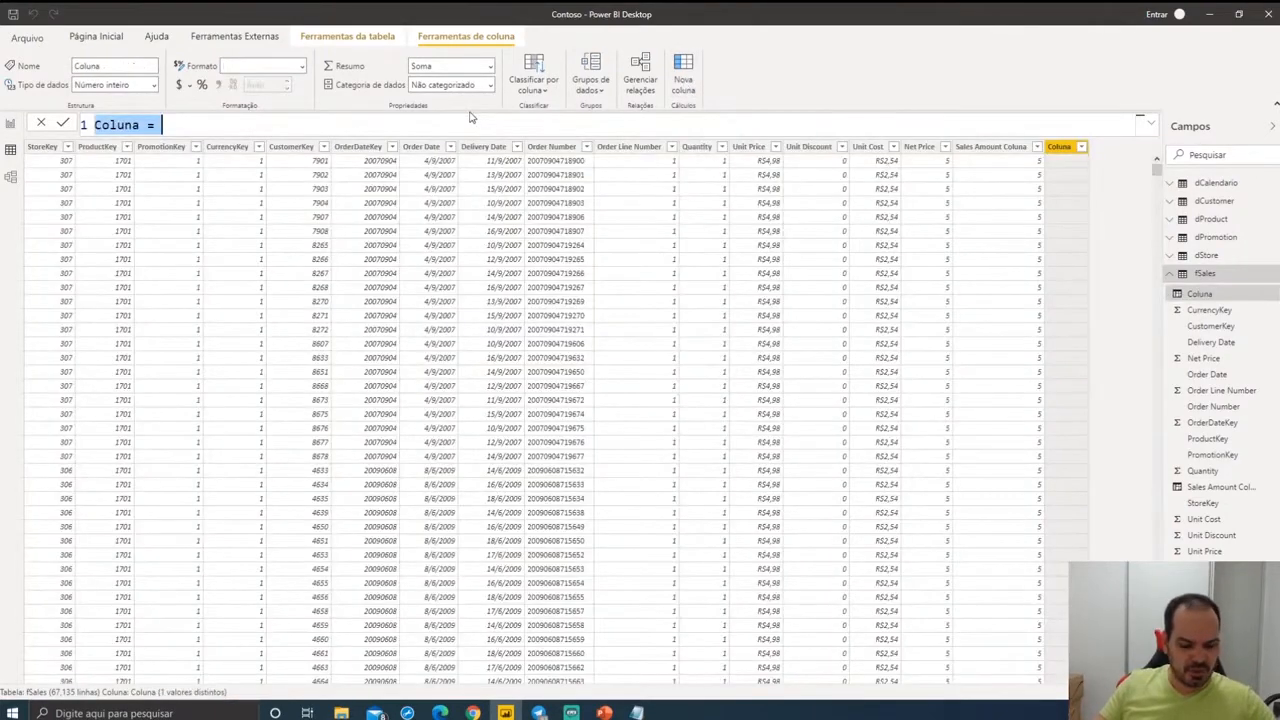
type("Total Cost ")
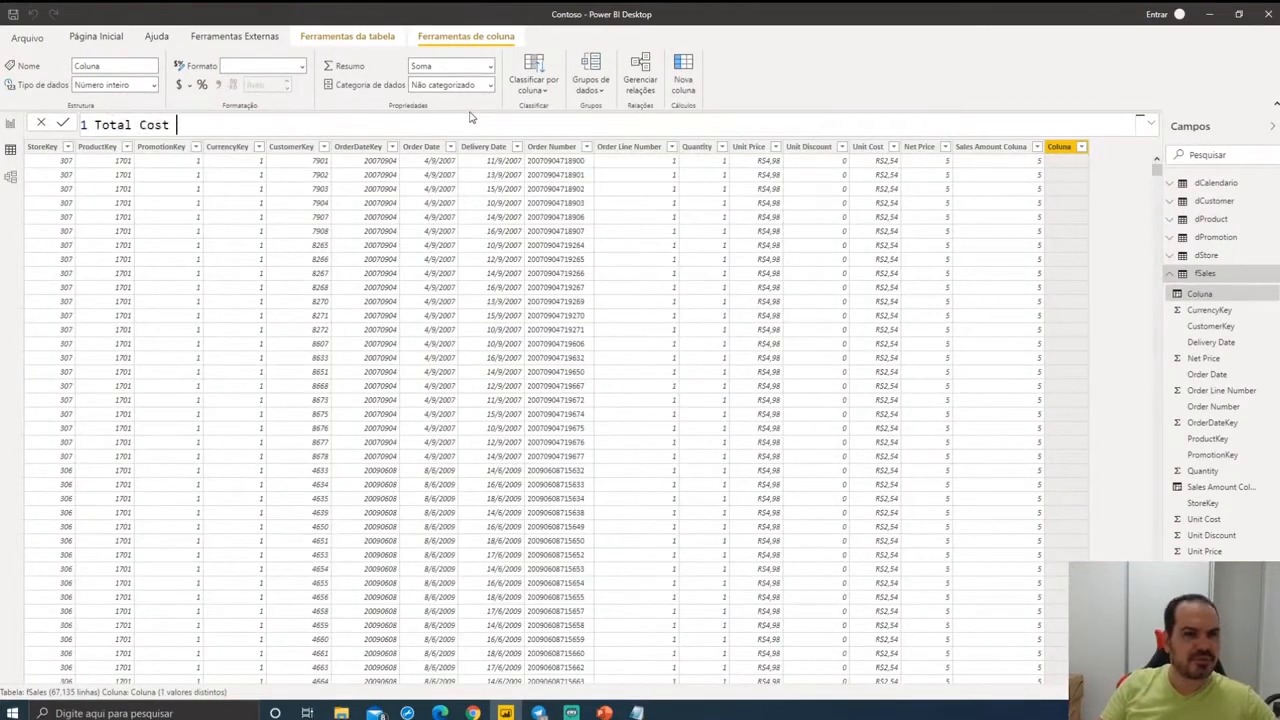
type("coluna = ")
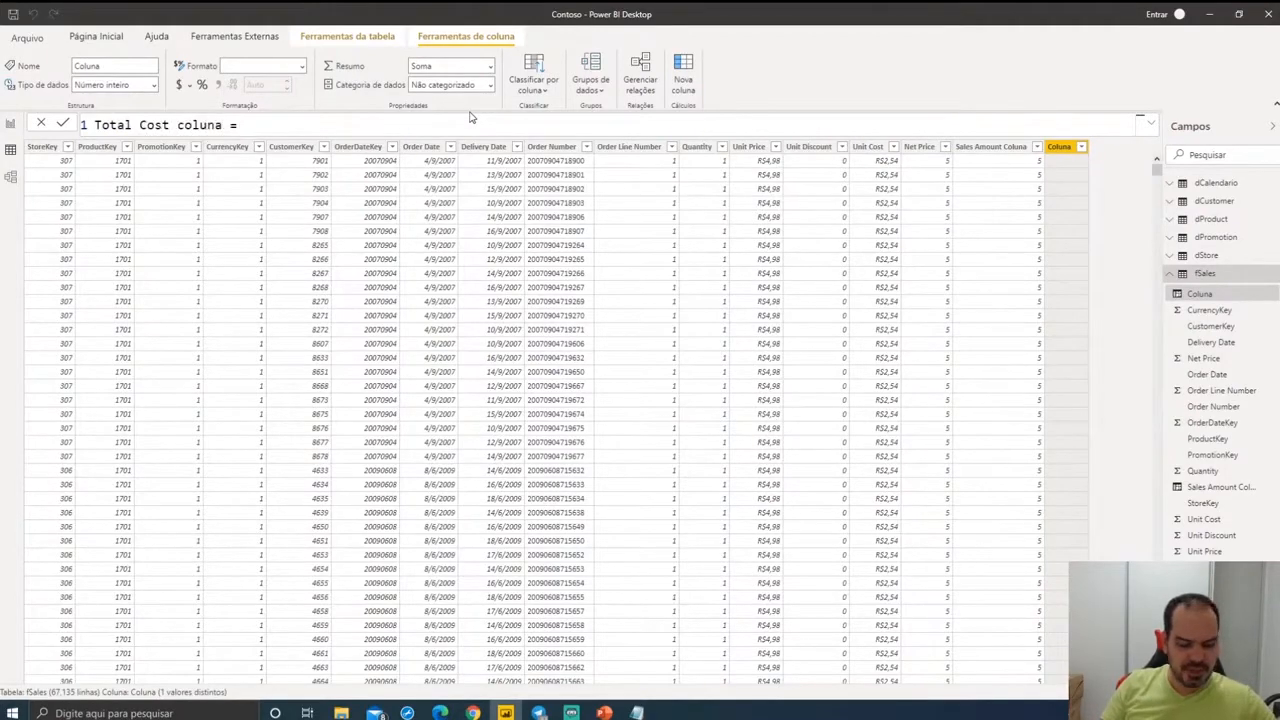
type("quan")
key("Tab")
type("*")
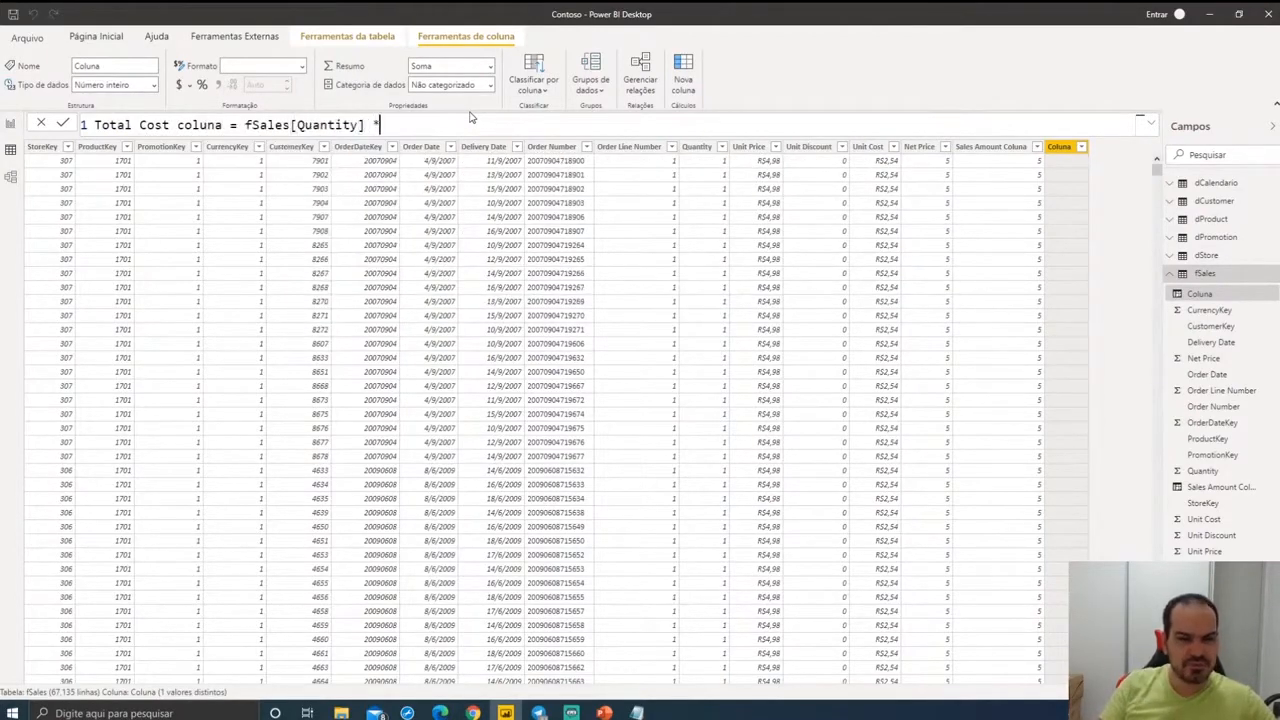
type(" unit")
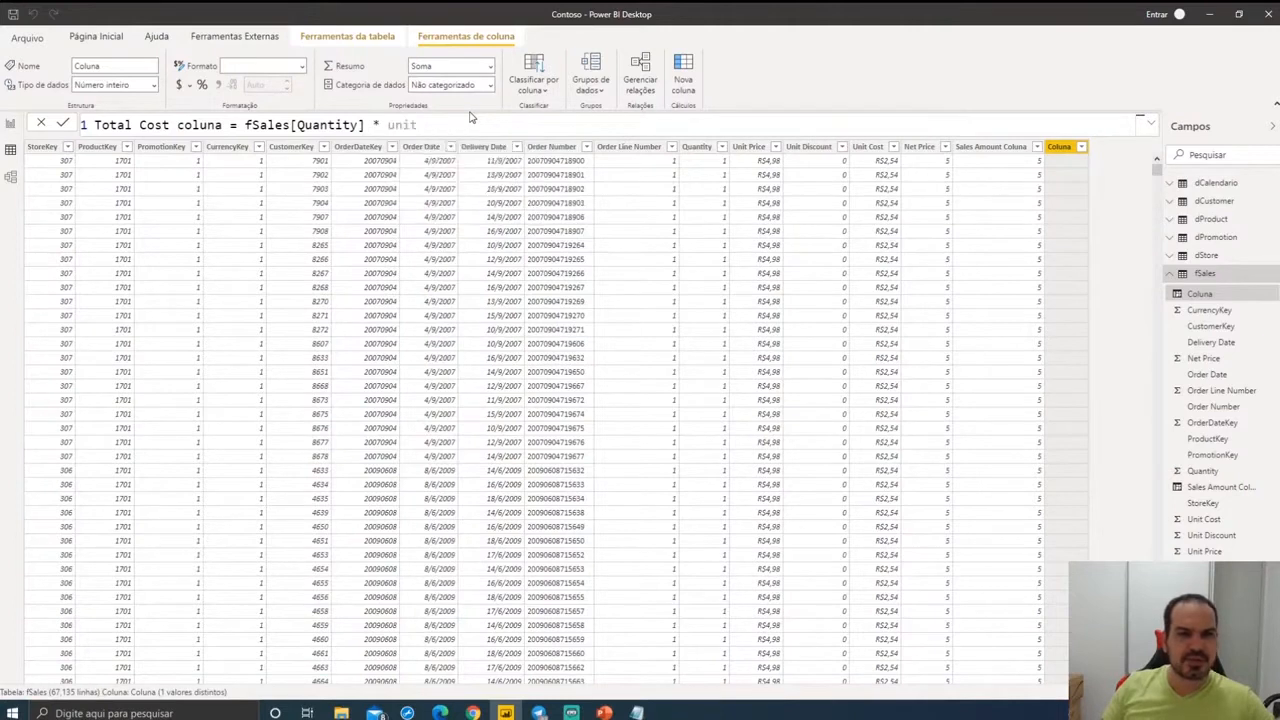
key("Tab")
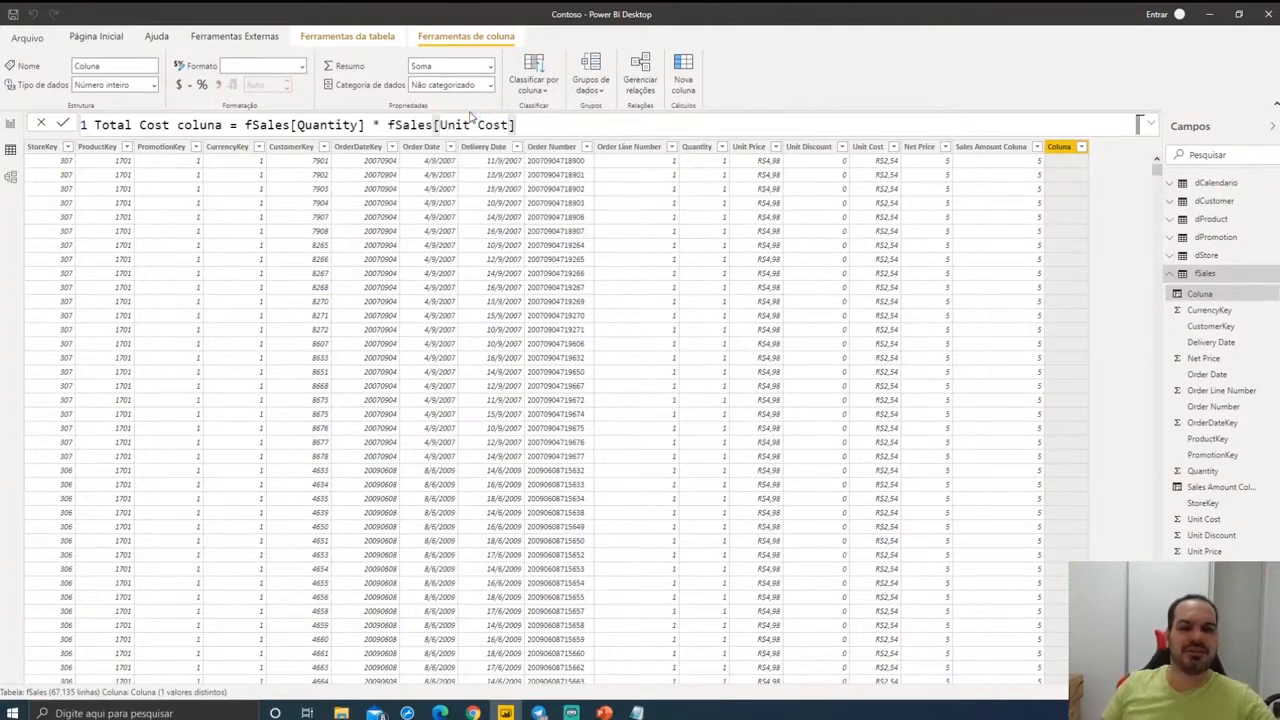
key("Return")
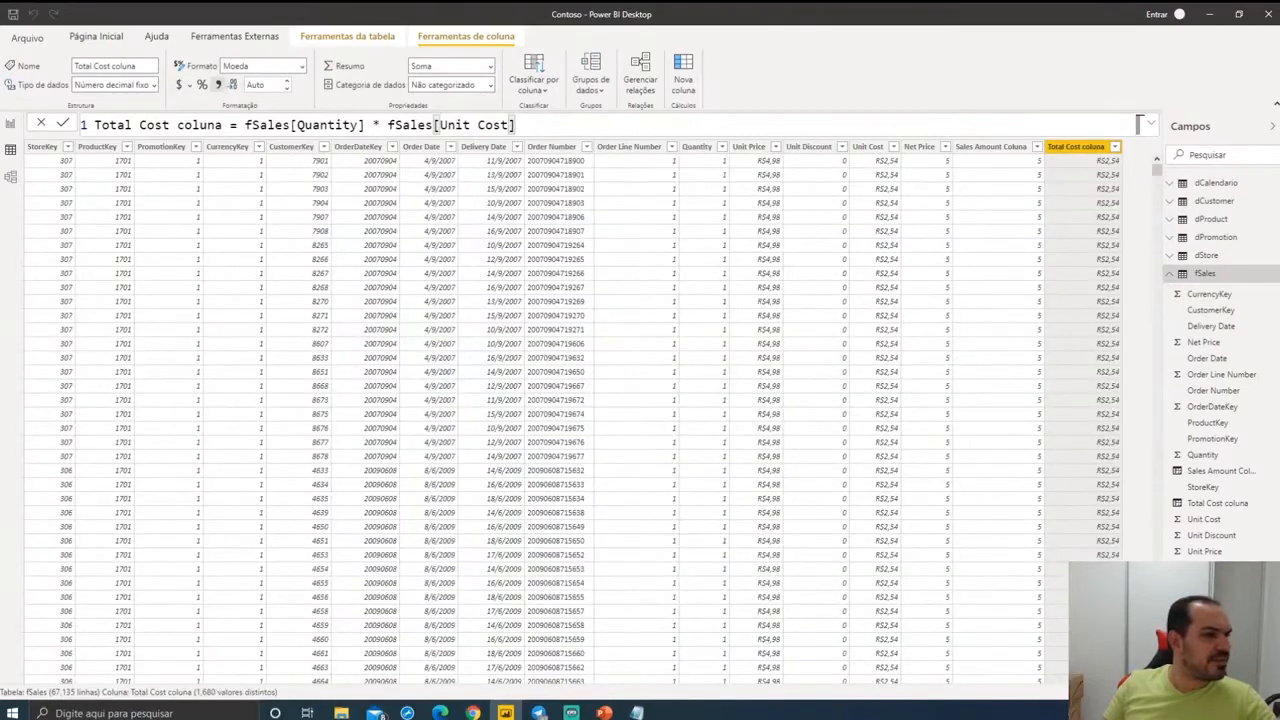
- Add a calculated column to fSales with the formula Margin = fSales[Sales Amount Coluna] - fSales[Total Cost coluna]
left_click(686, 76)
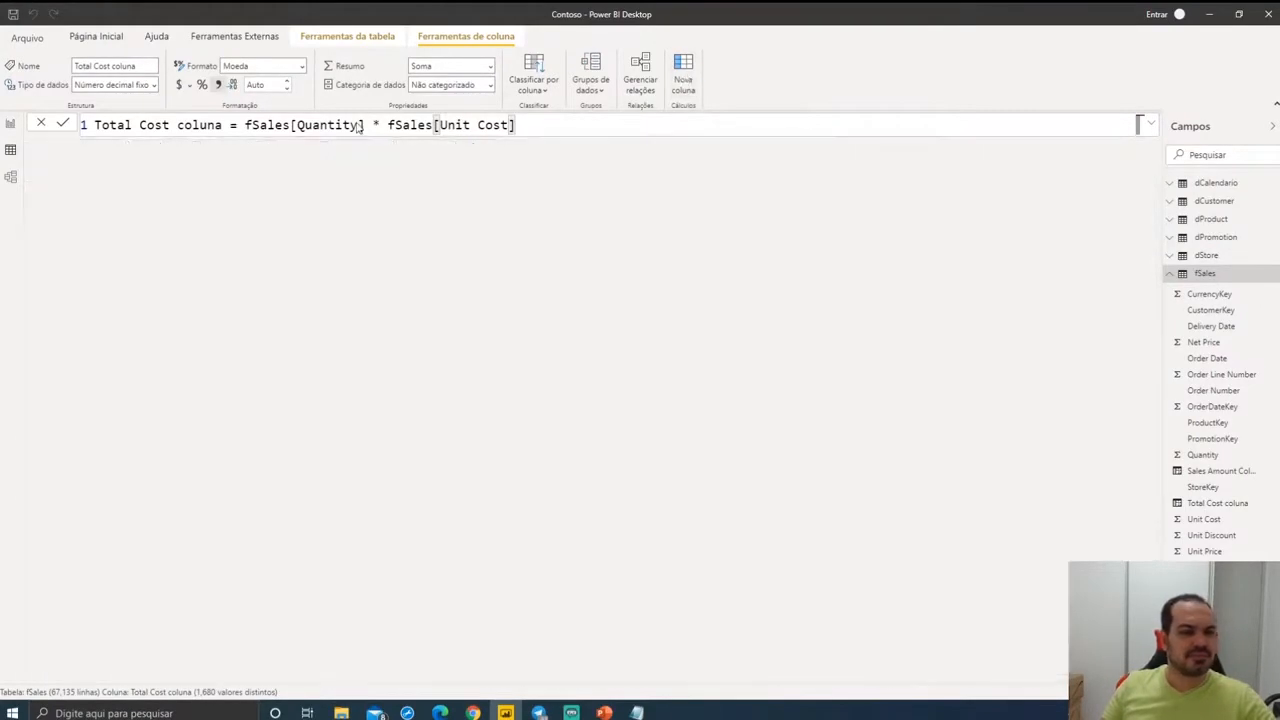
type("Ma")
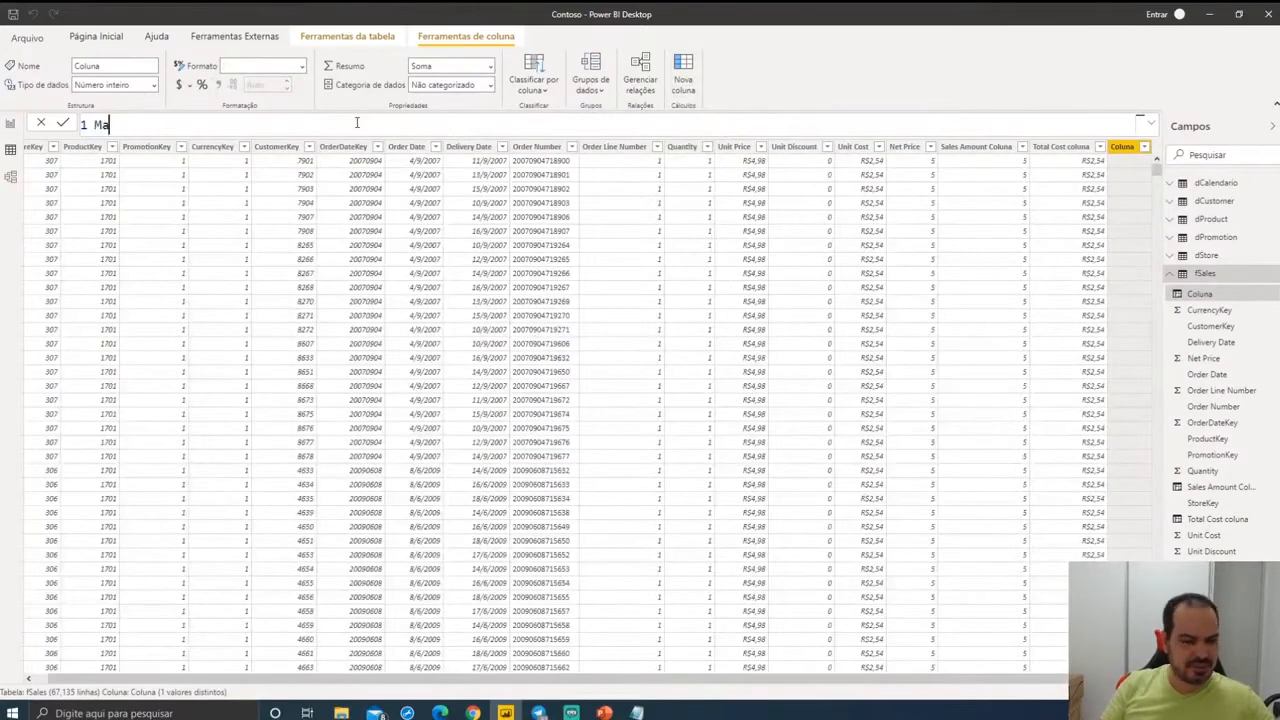
type("rgin")
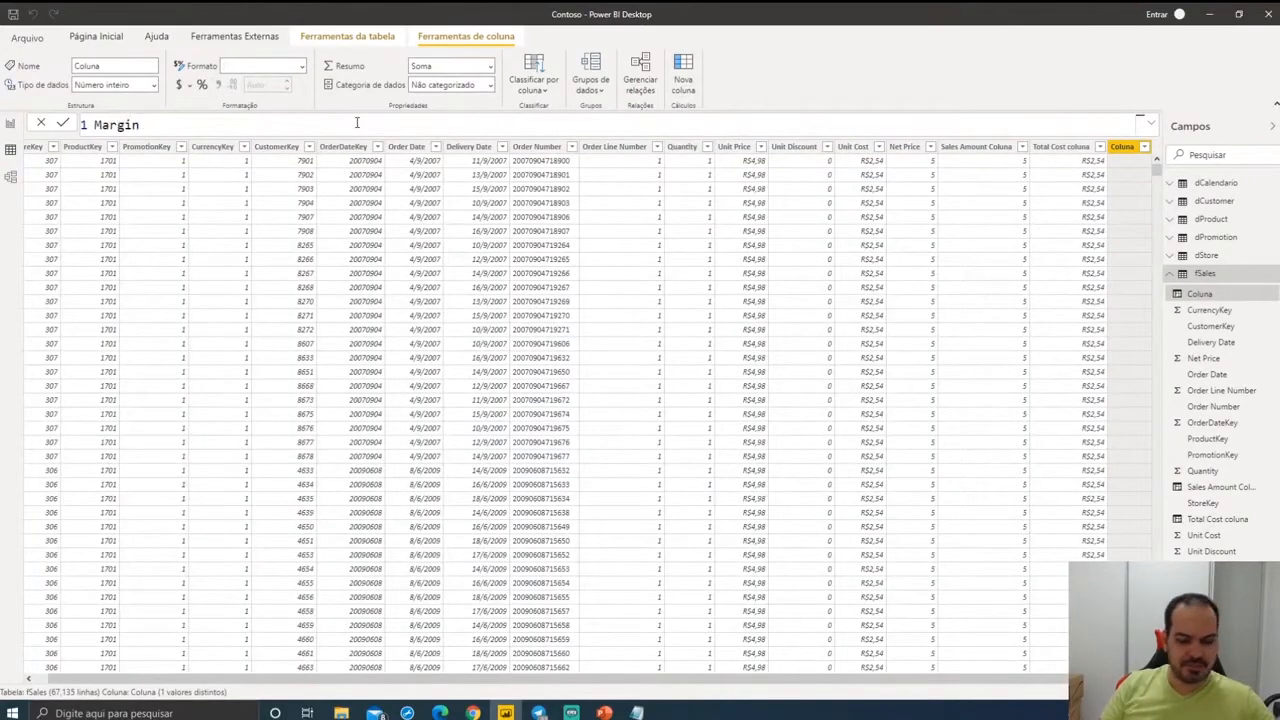
type(" = sales")
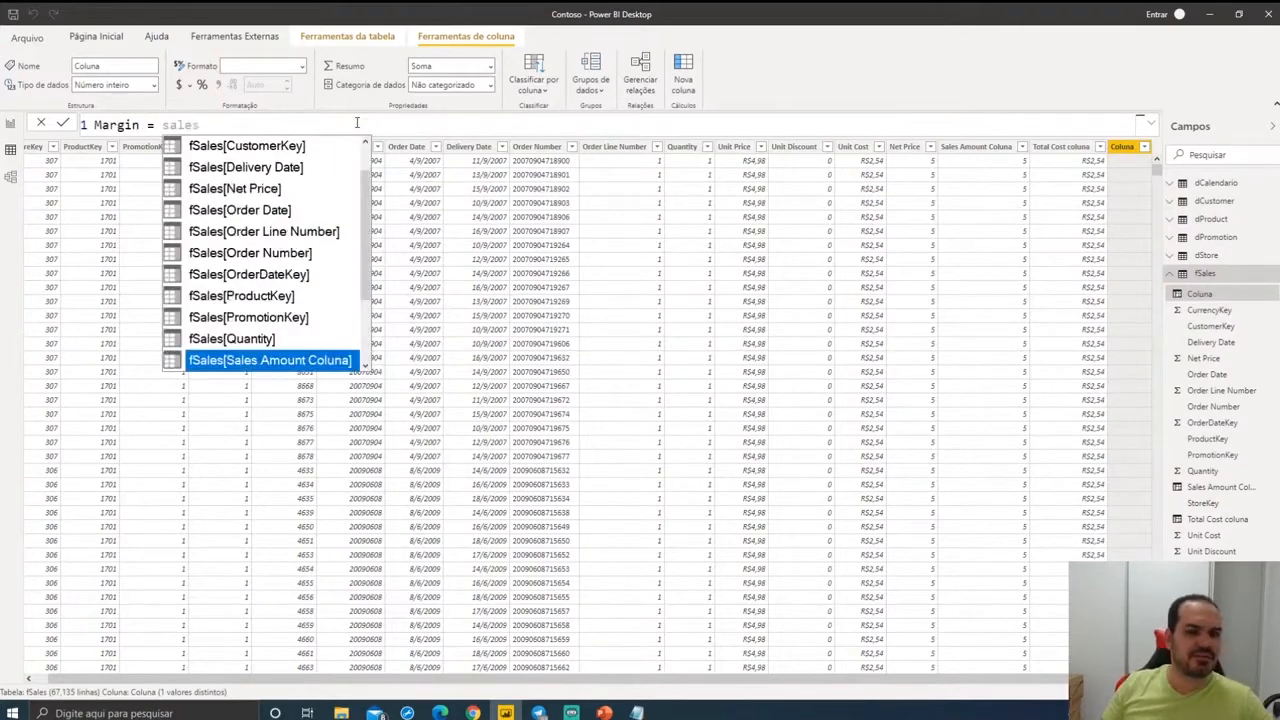
key("Tab")
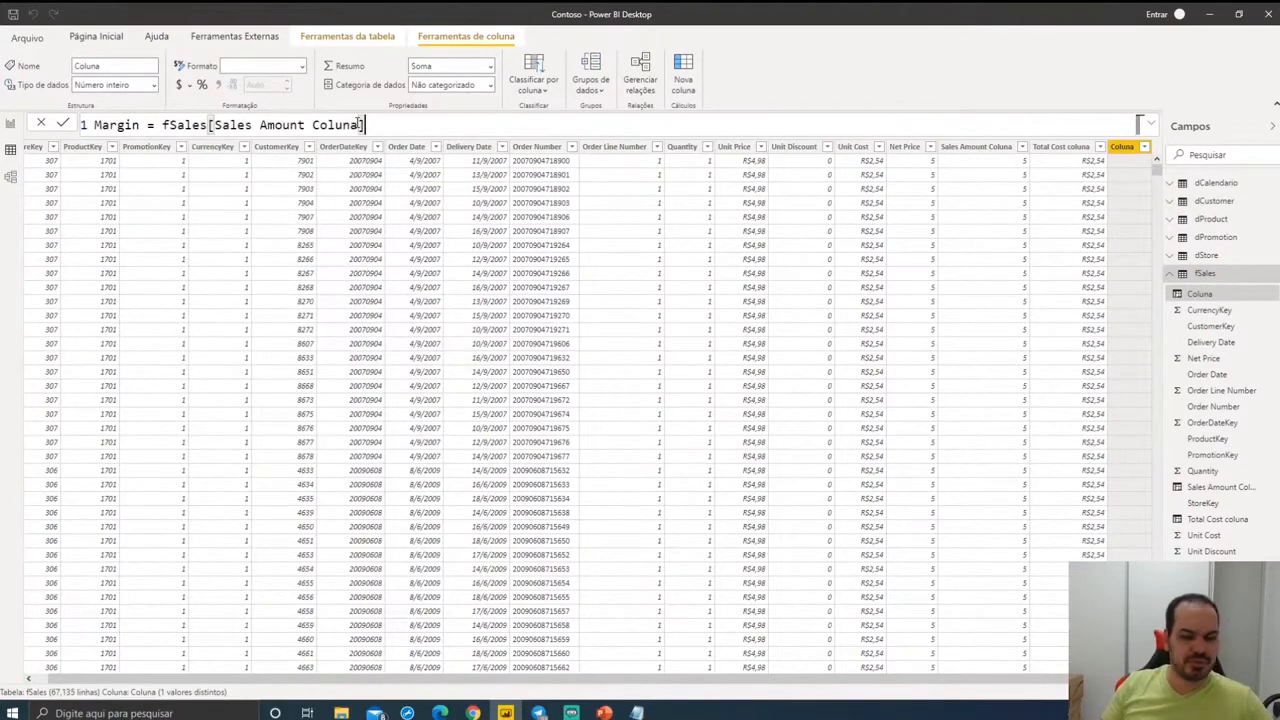
type("- tota")
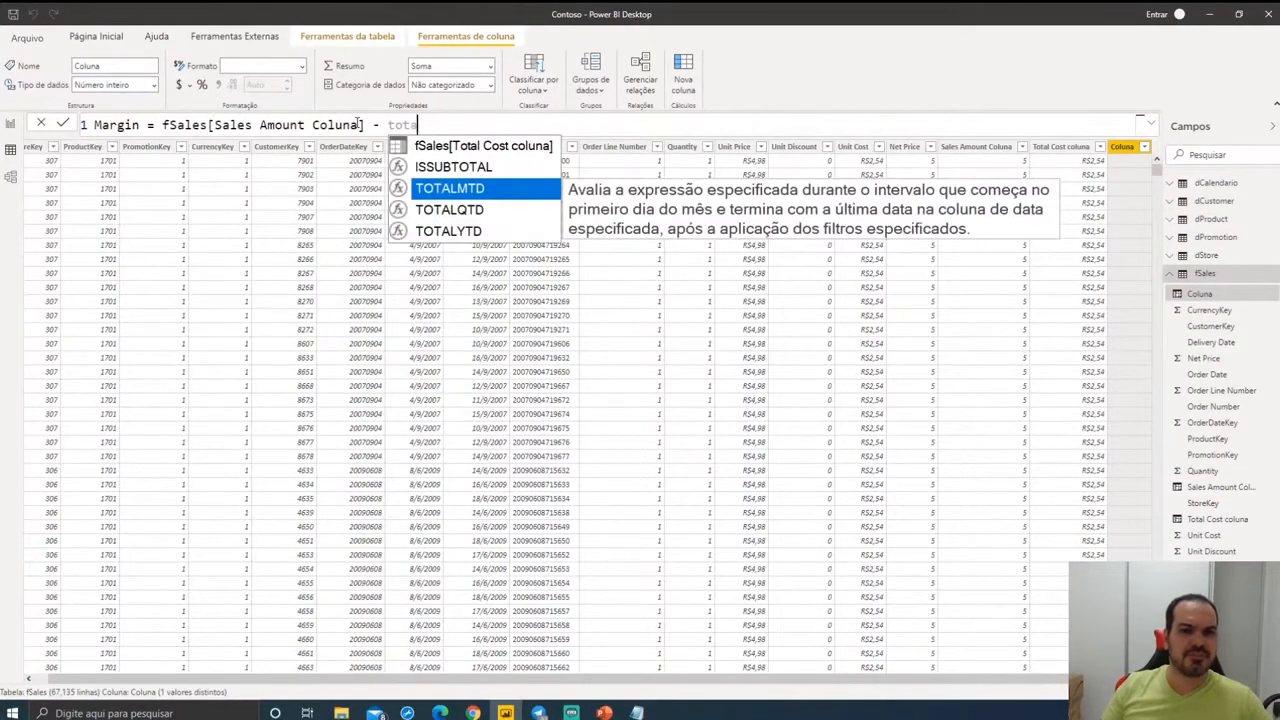
key("Up")
key("Up")
key("Tab")
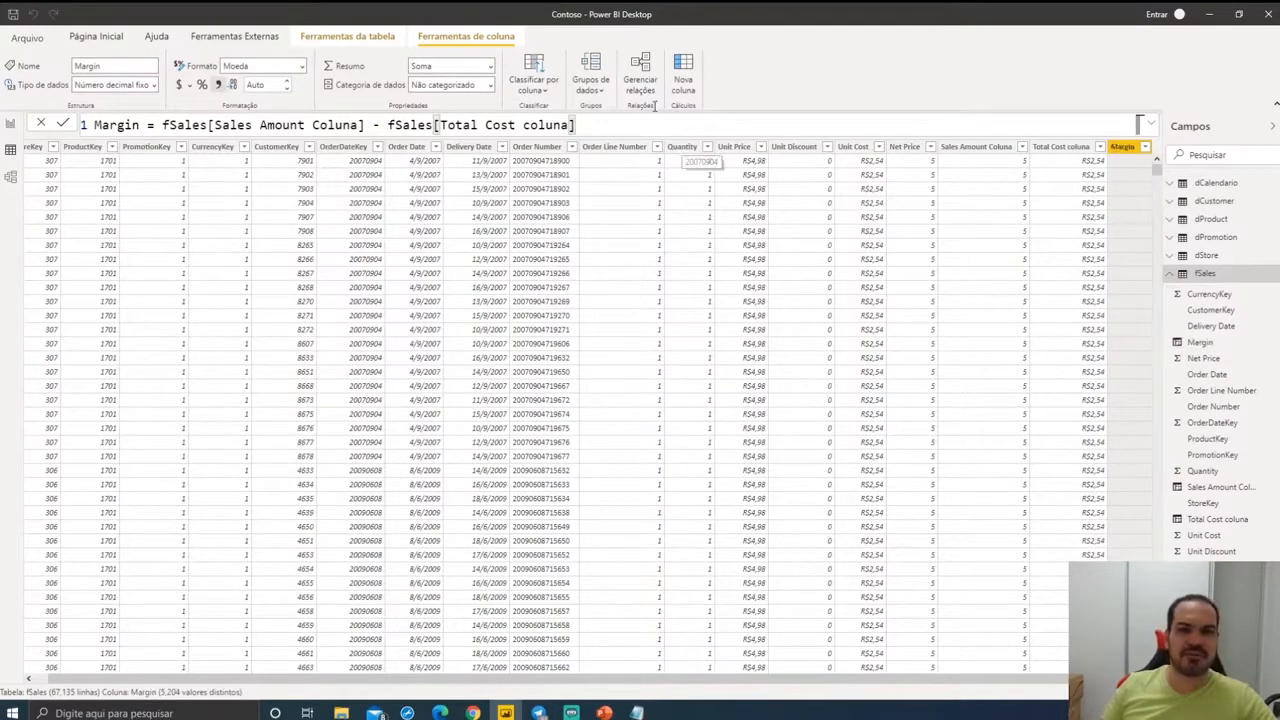
- Add another calculated column to fSales with the formula MarginPct = DIVIDE(fSales[Margin], fSales[Sales Amount Coluna])
left_click(689, 92)
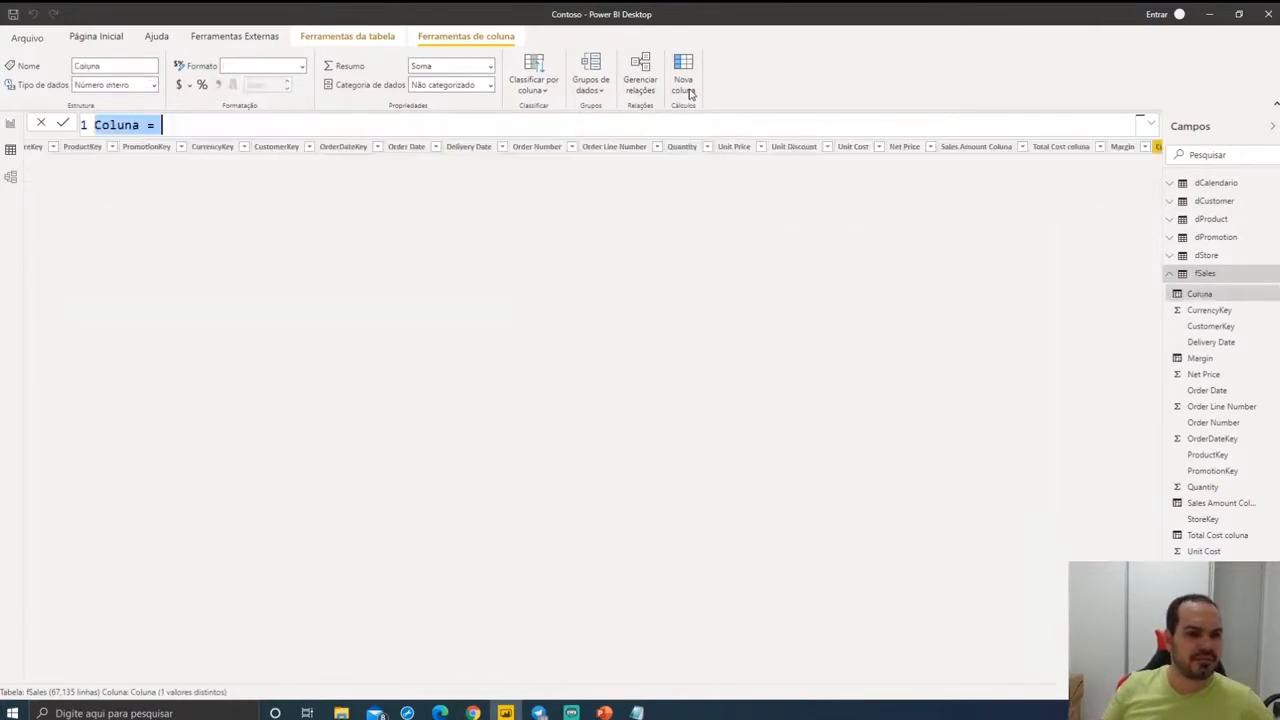
type("MarginPC")
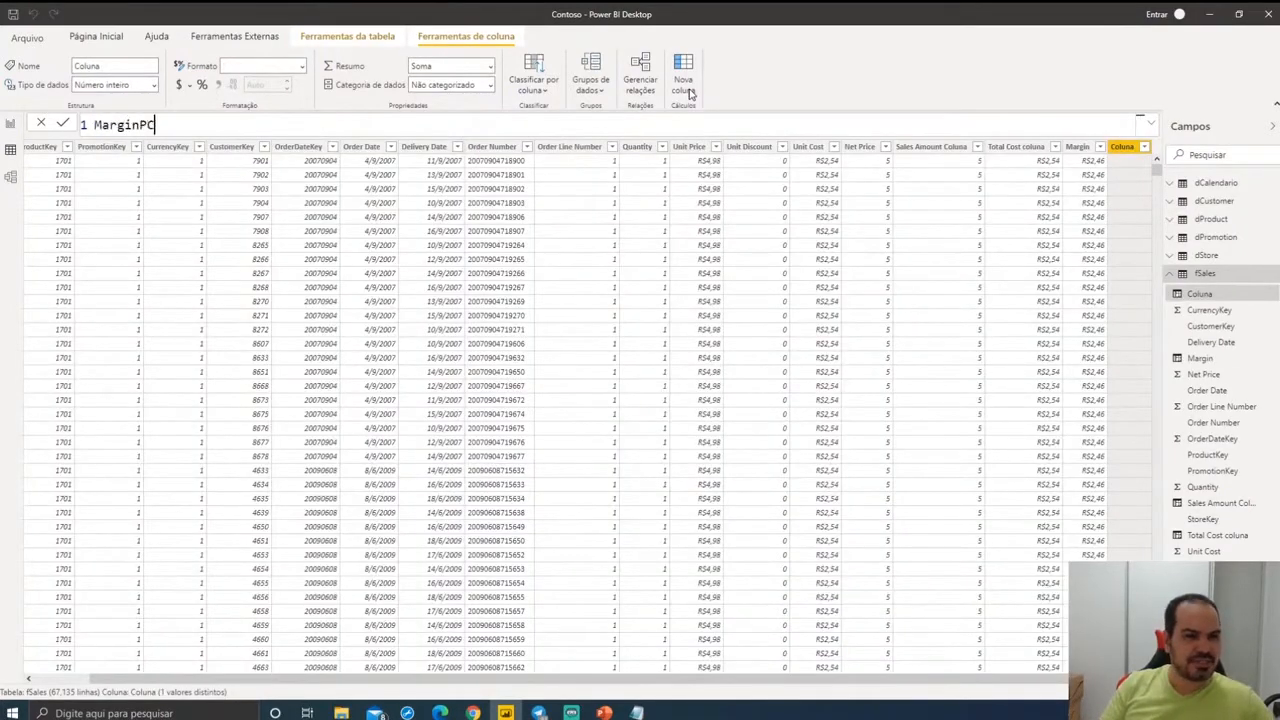
type("Tt")
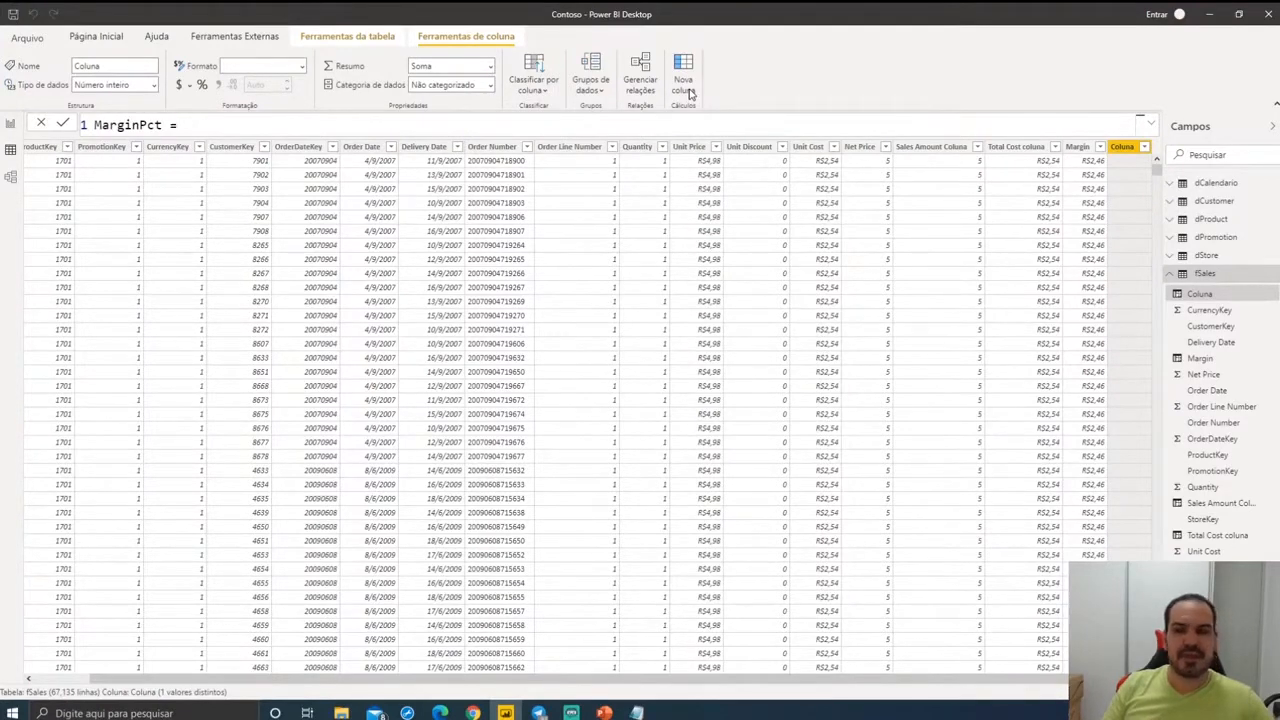
type(" = ")
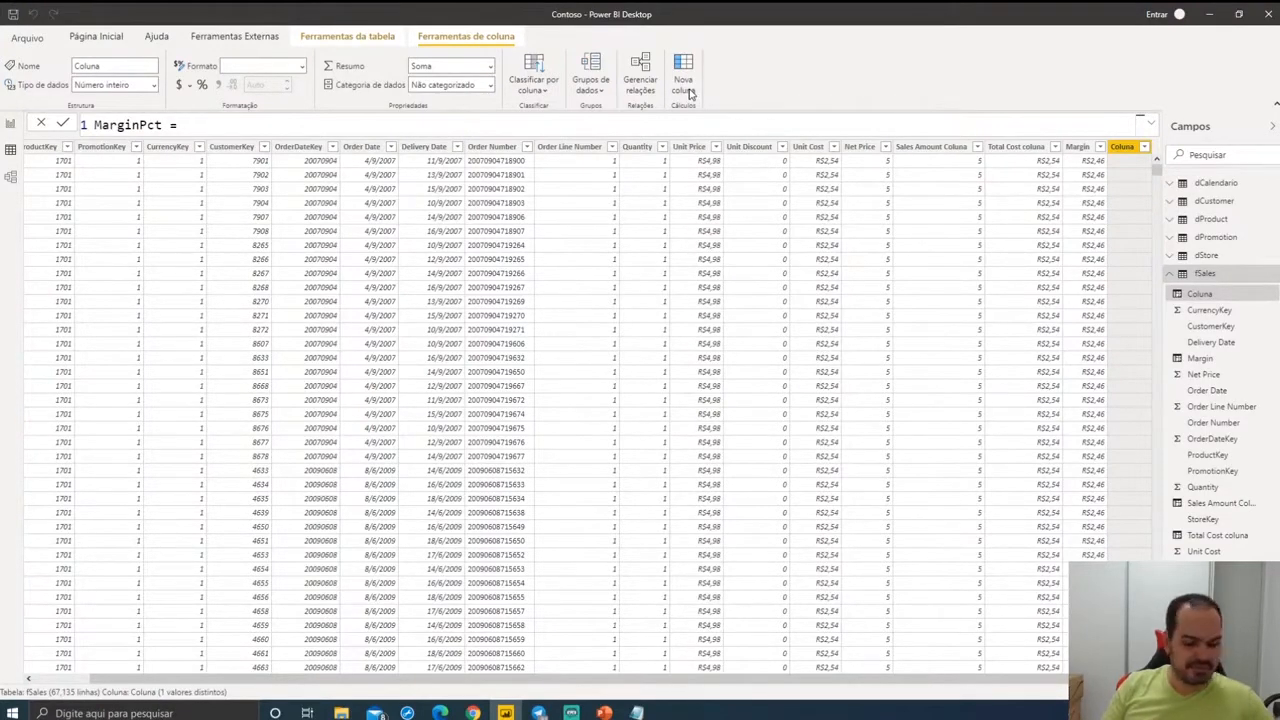
type("DIVIDE(")
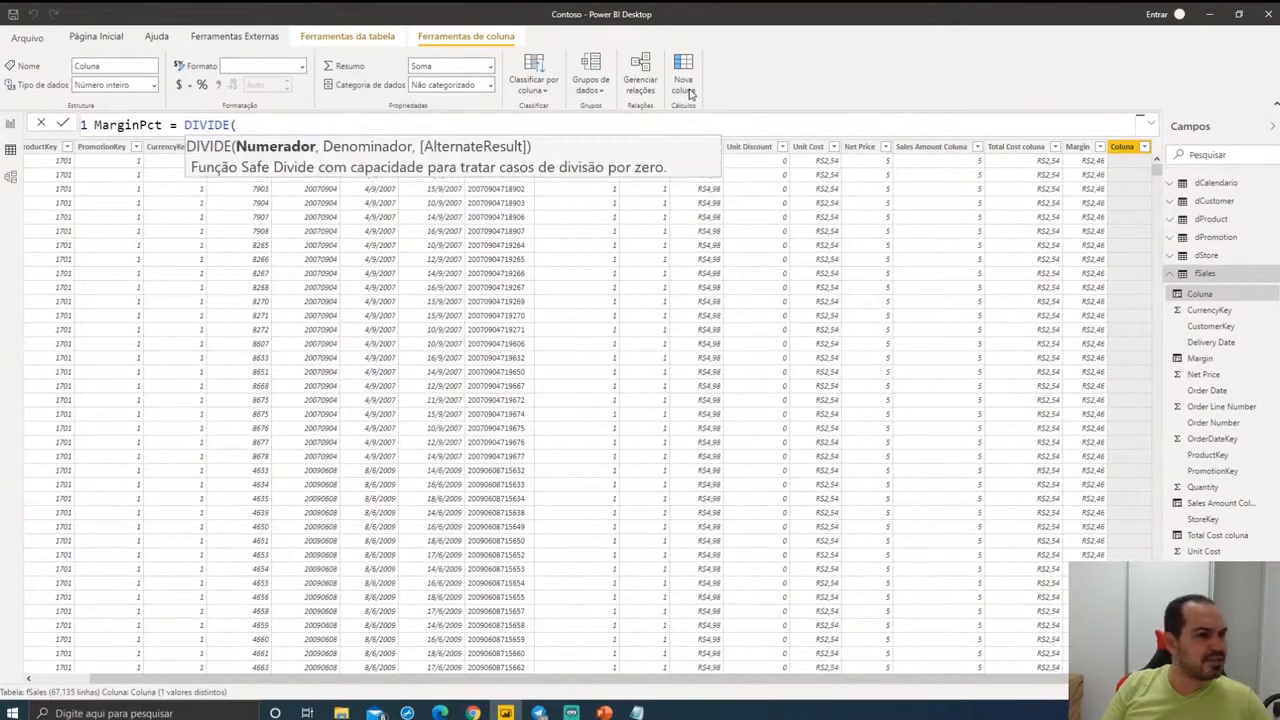
type("margin")
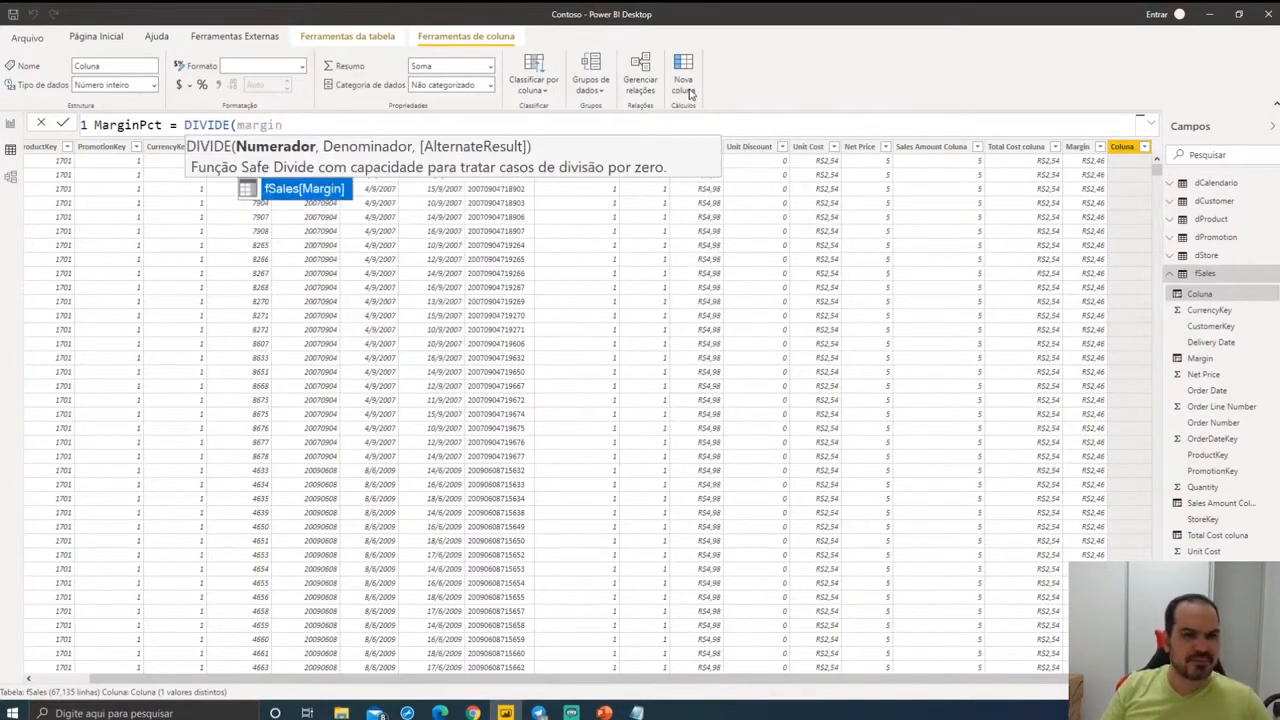
key("Tab")
type(",")
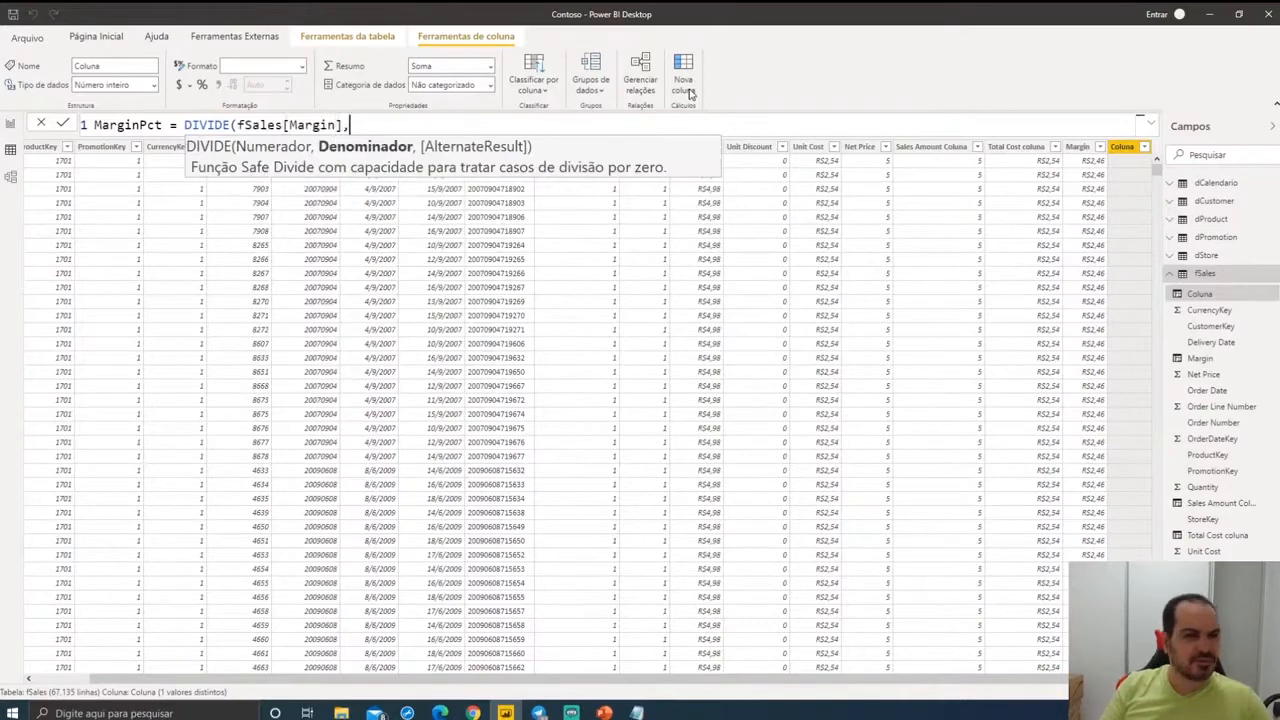
type(" sales")
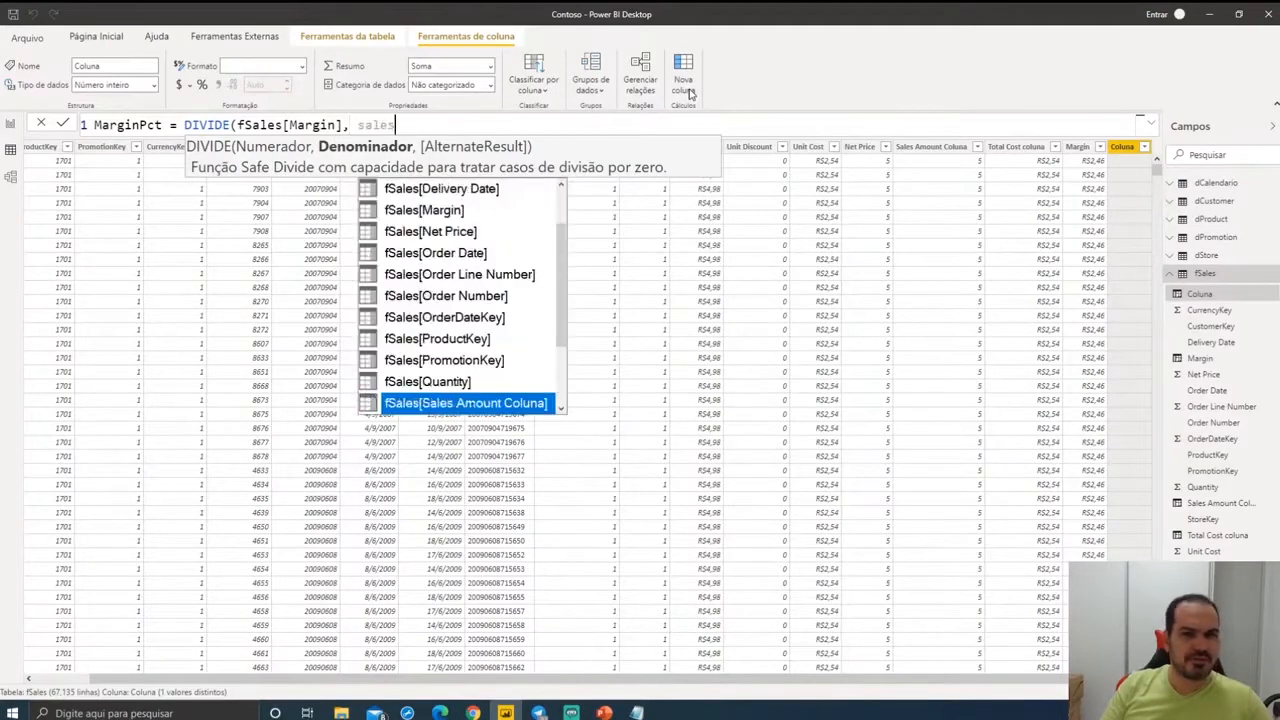
key("Tab")
type(")")
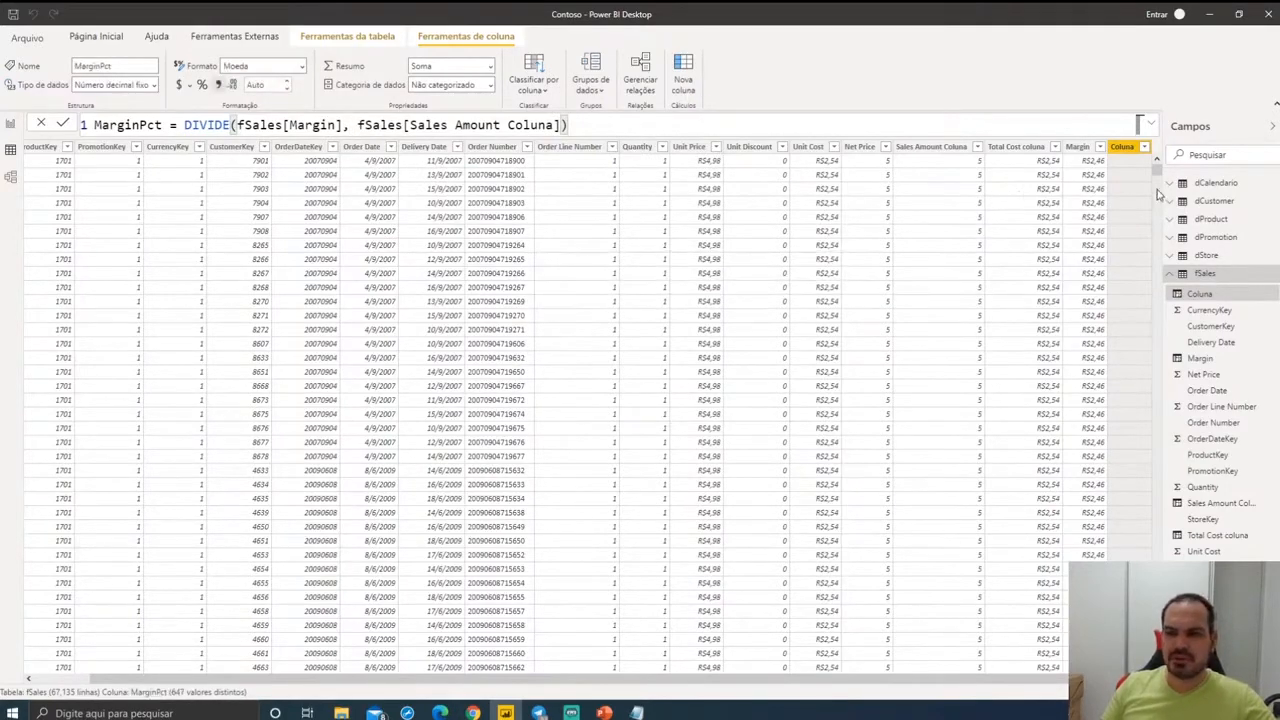
- Rename the Margin calculated column in fSales as Margin coluna through its formula
left_click(1080, 149)
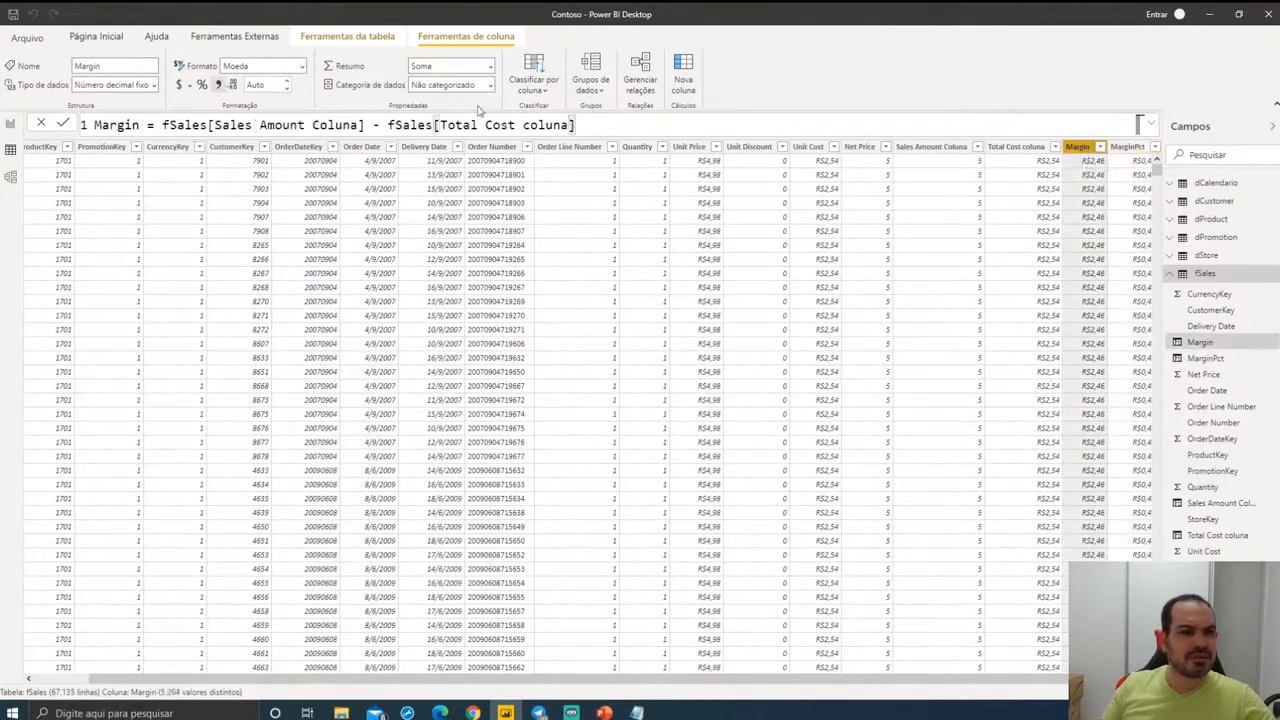
left_click(147, 125)
type("coluna")
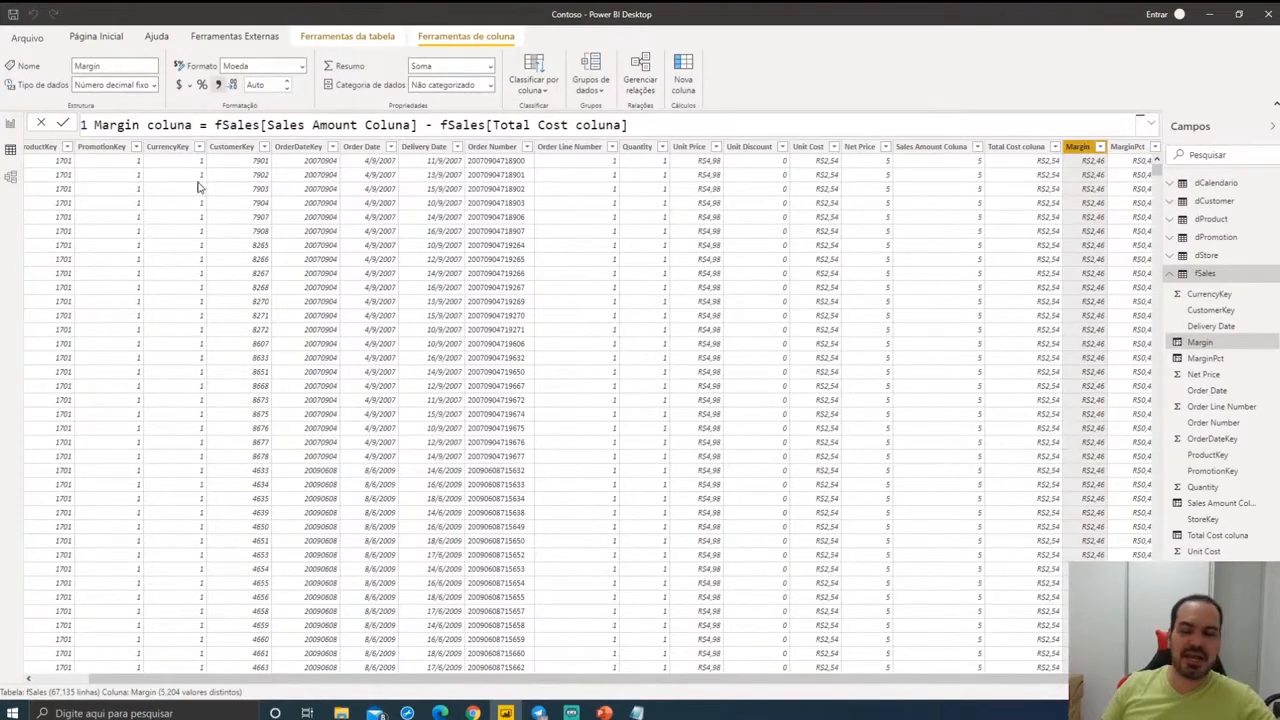
key("Return")
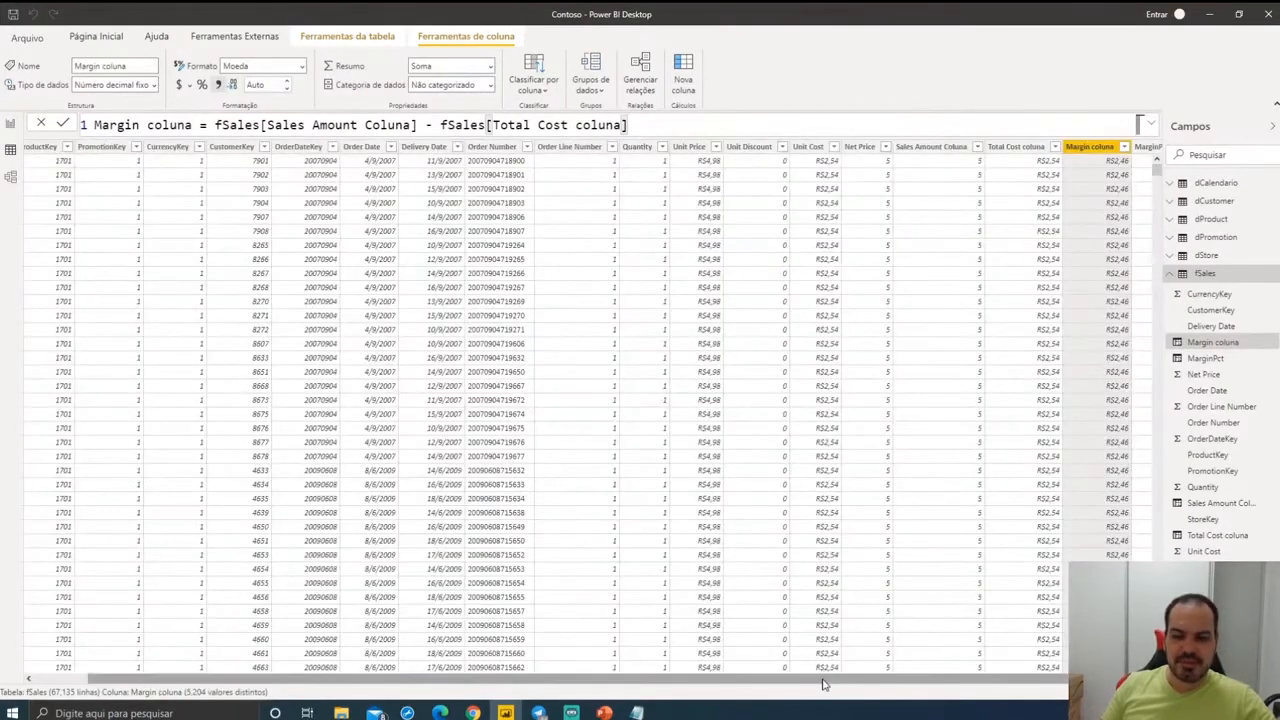
- Rename the MarginPct calculated column in fSales as MarginPct coluna through its formula
left_click_drag(825, 680, 919, 704)
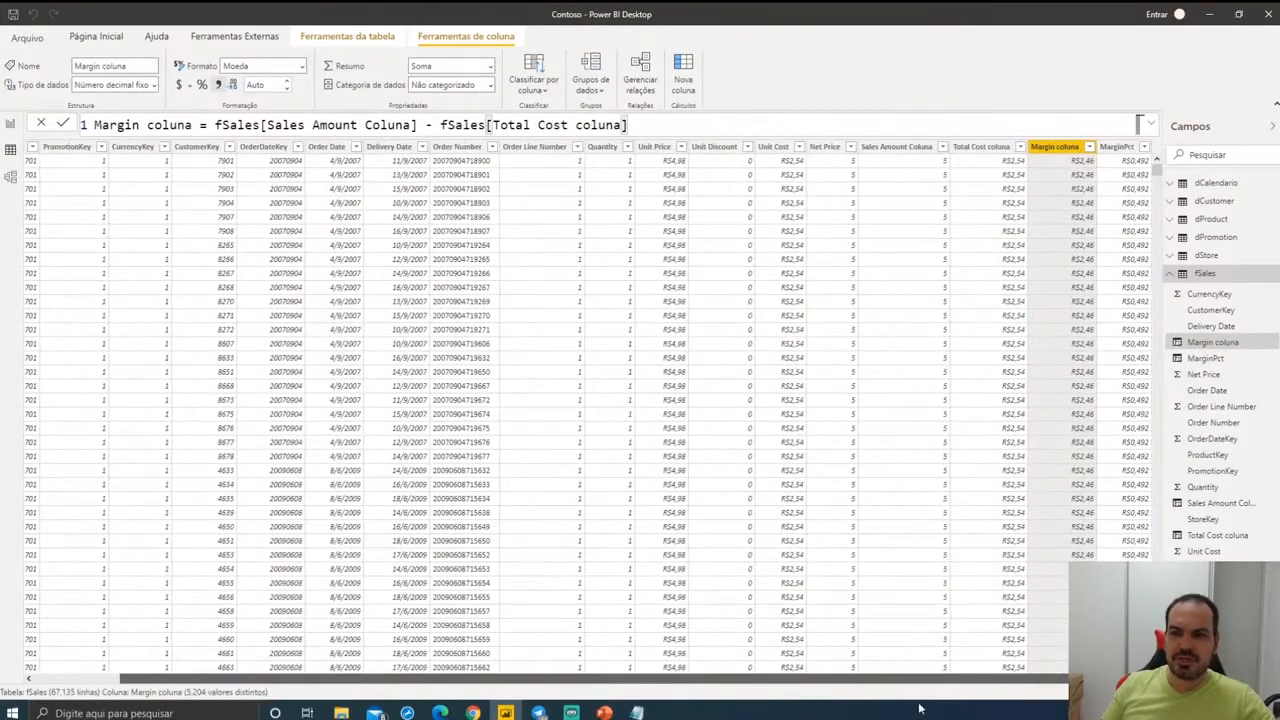
left_click(1116, 148)
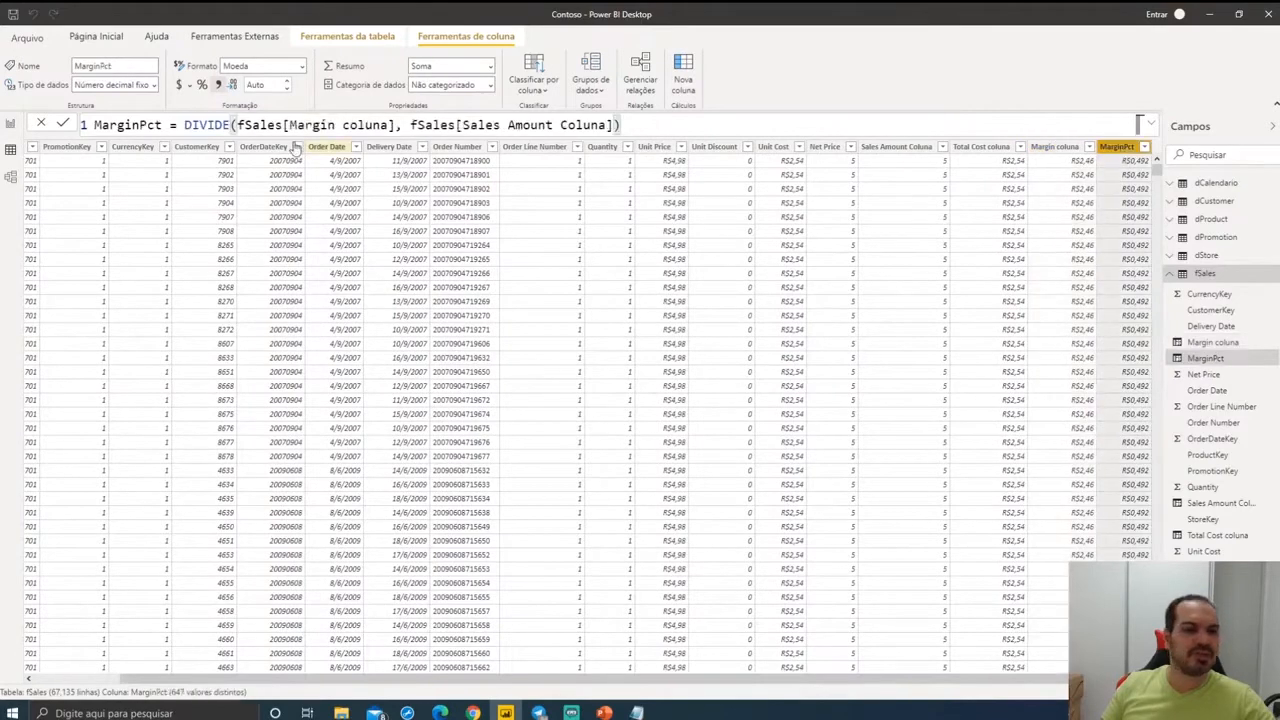
left_click(164, 124)
type("col")
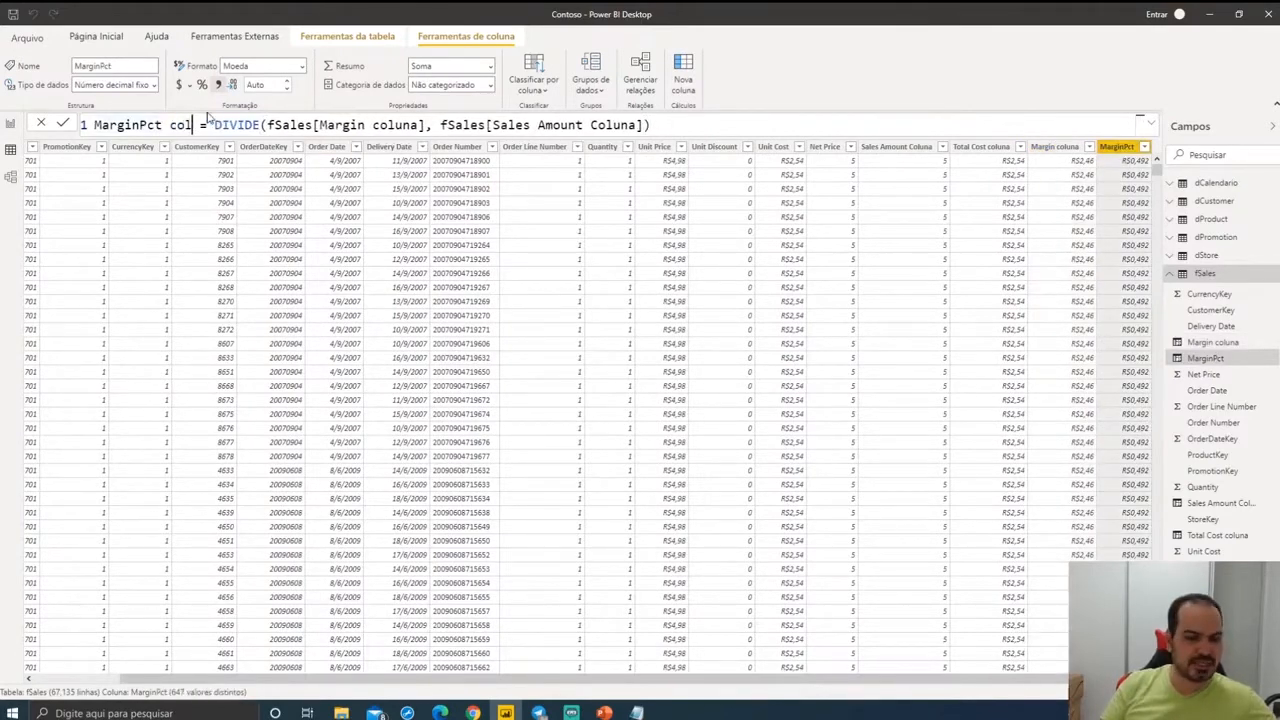
type("una")
key("Return")
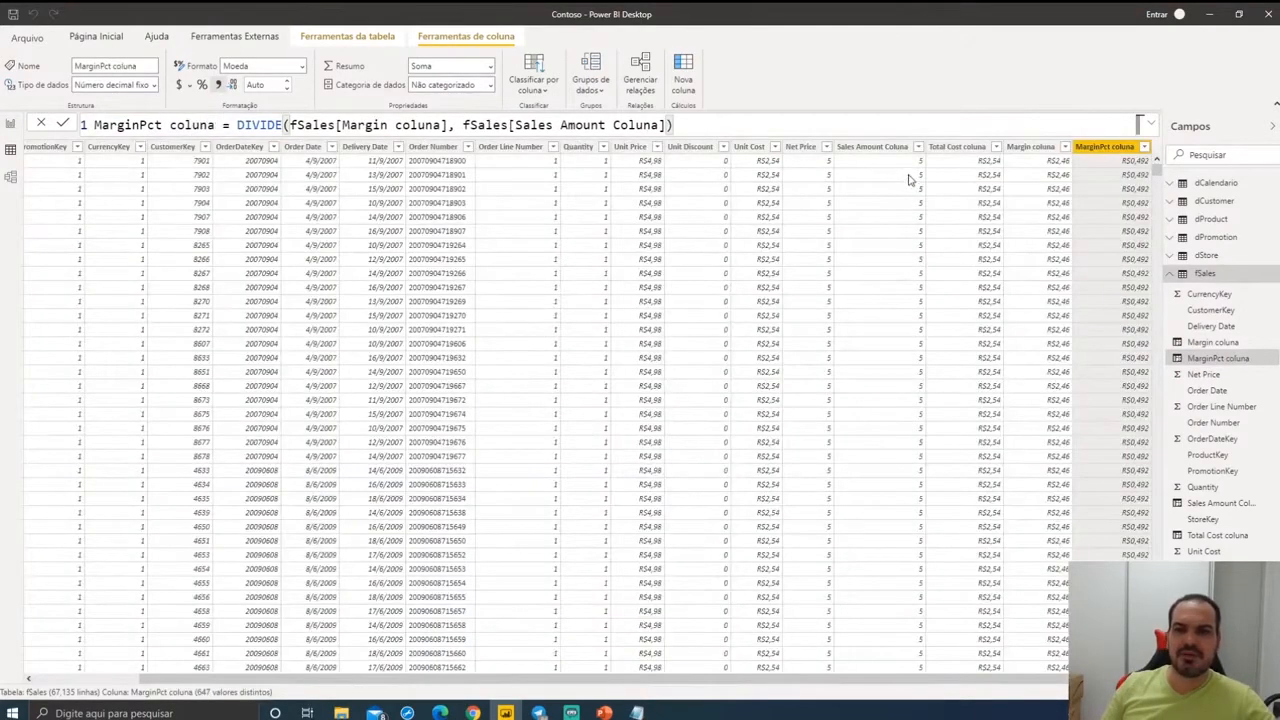
- Review the formulas of the Sales Amount, Total Cost, Margin and MarginPct calculated columns and the columns they reference
left_click(885, 147)
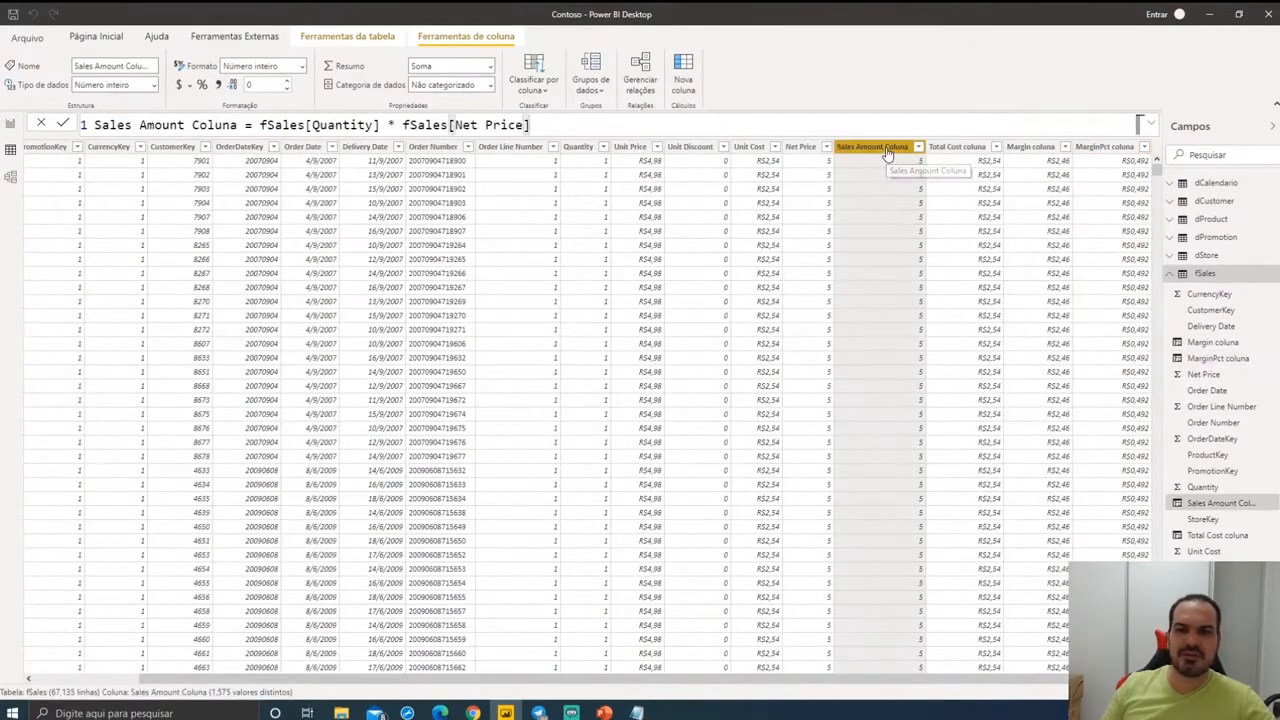
left_click(952, 150)
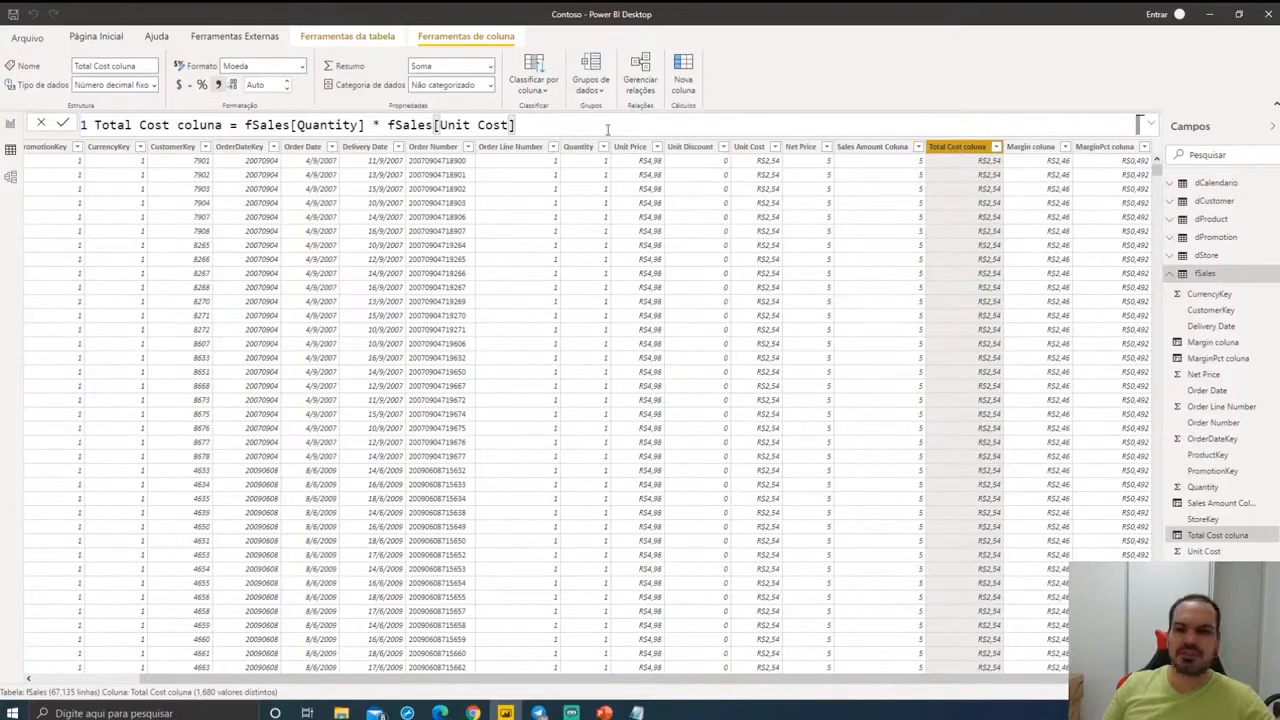
left_click(1035, 147)
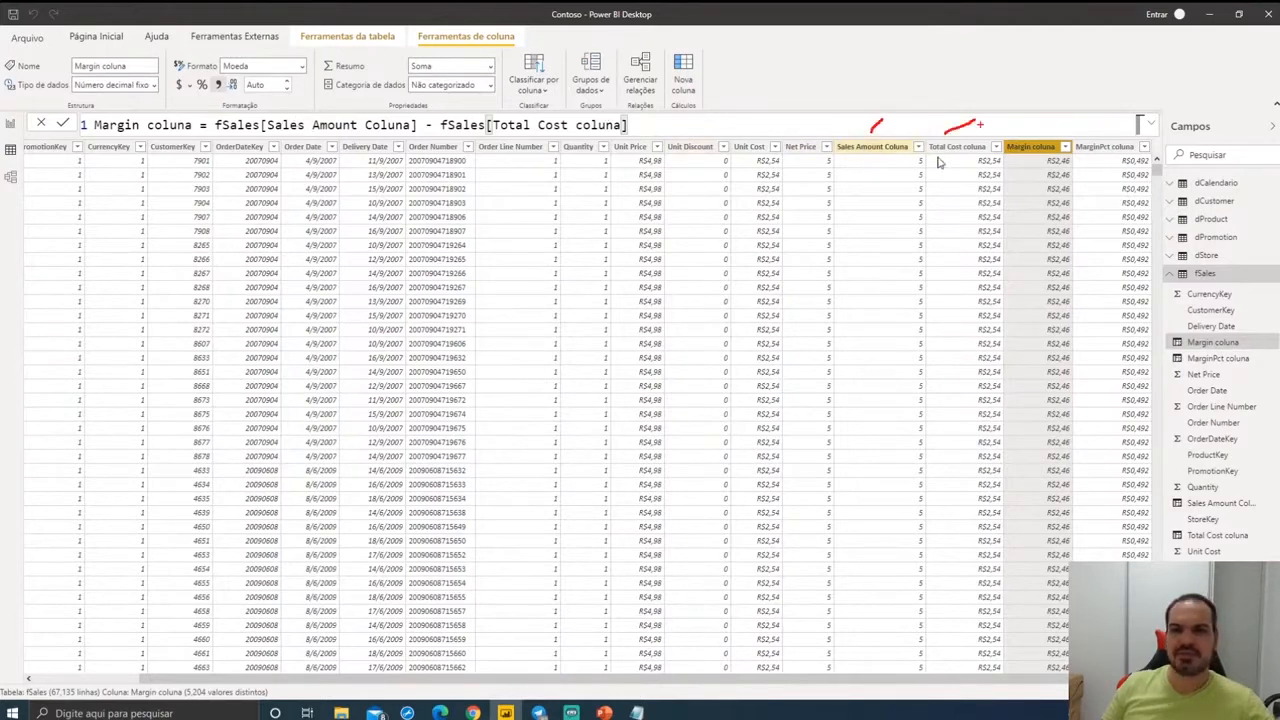
left_click(1106, 148)
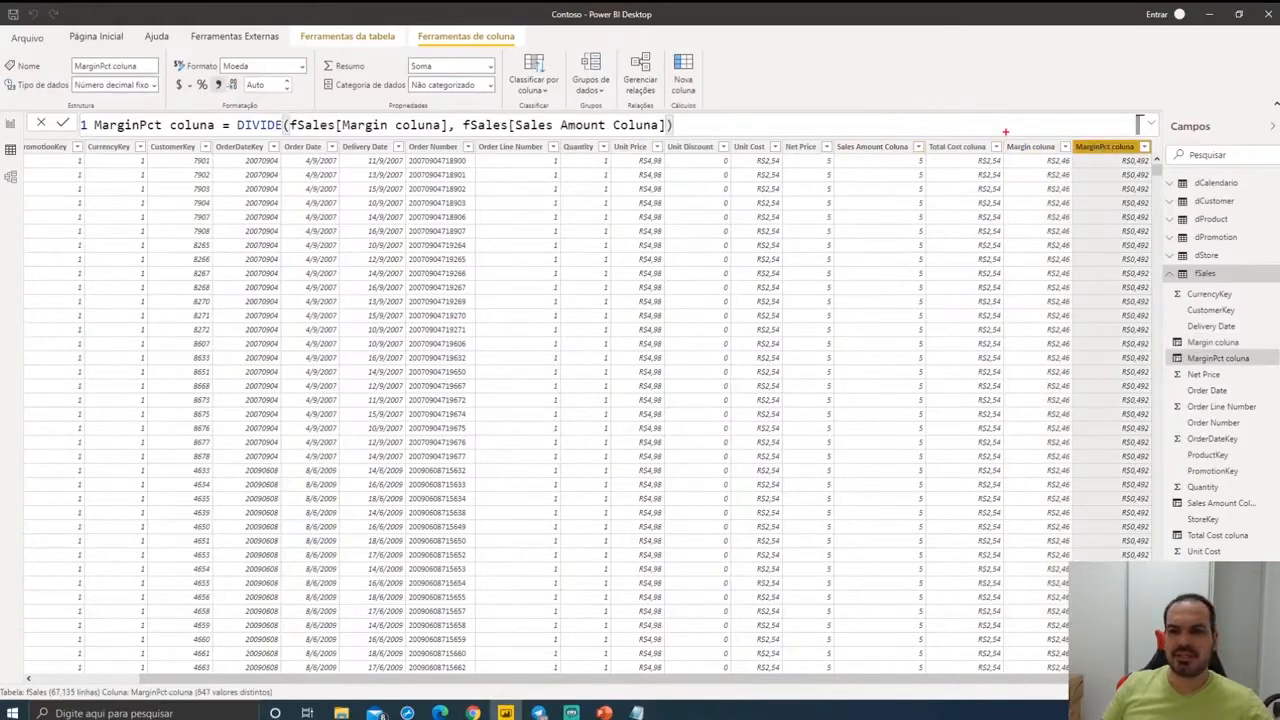
left_click_drag(1005, 133, 1069, 160)
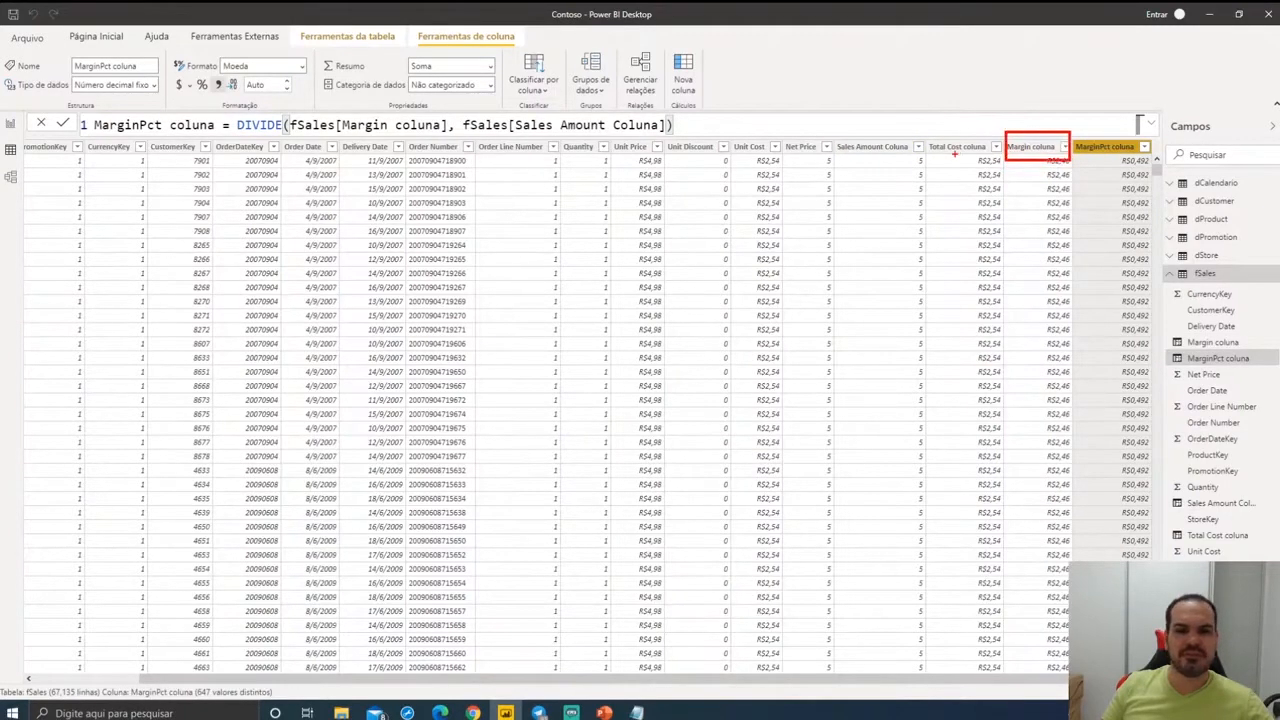
left_click_drag(821, 127, 916, 159)
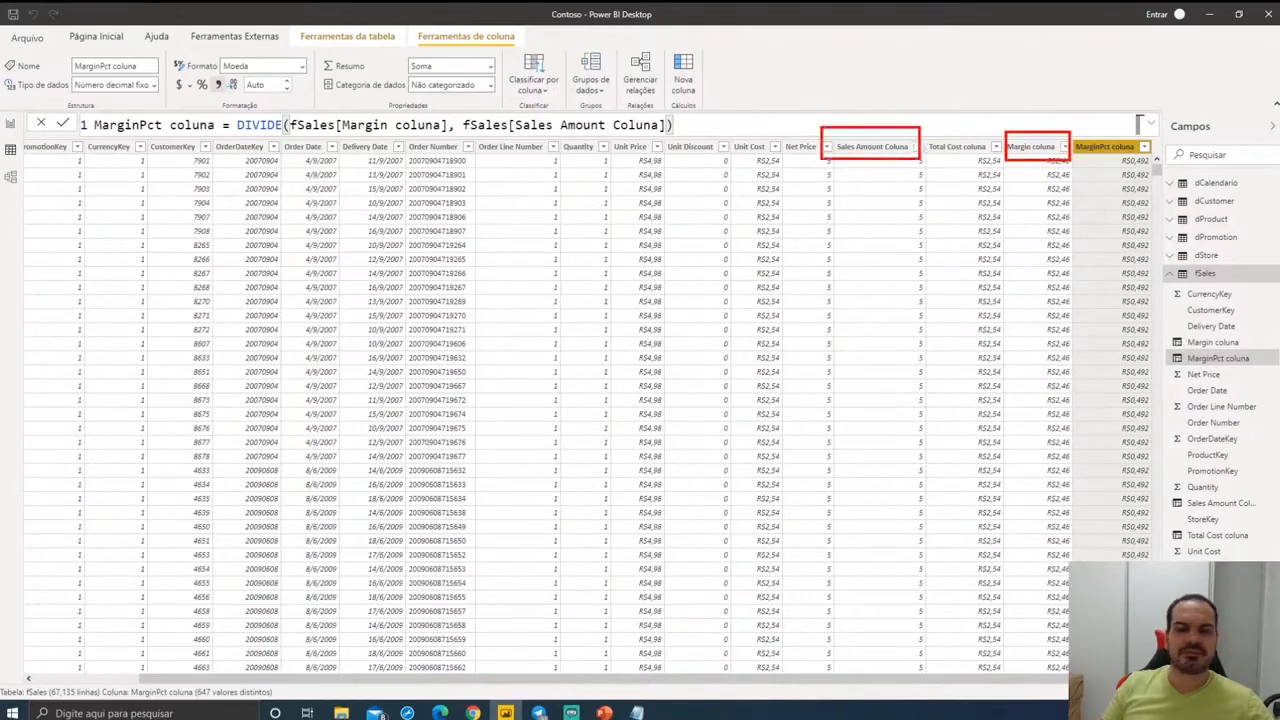
key("Escape")
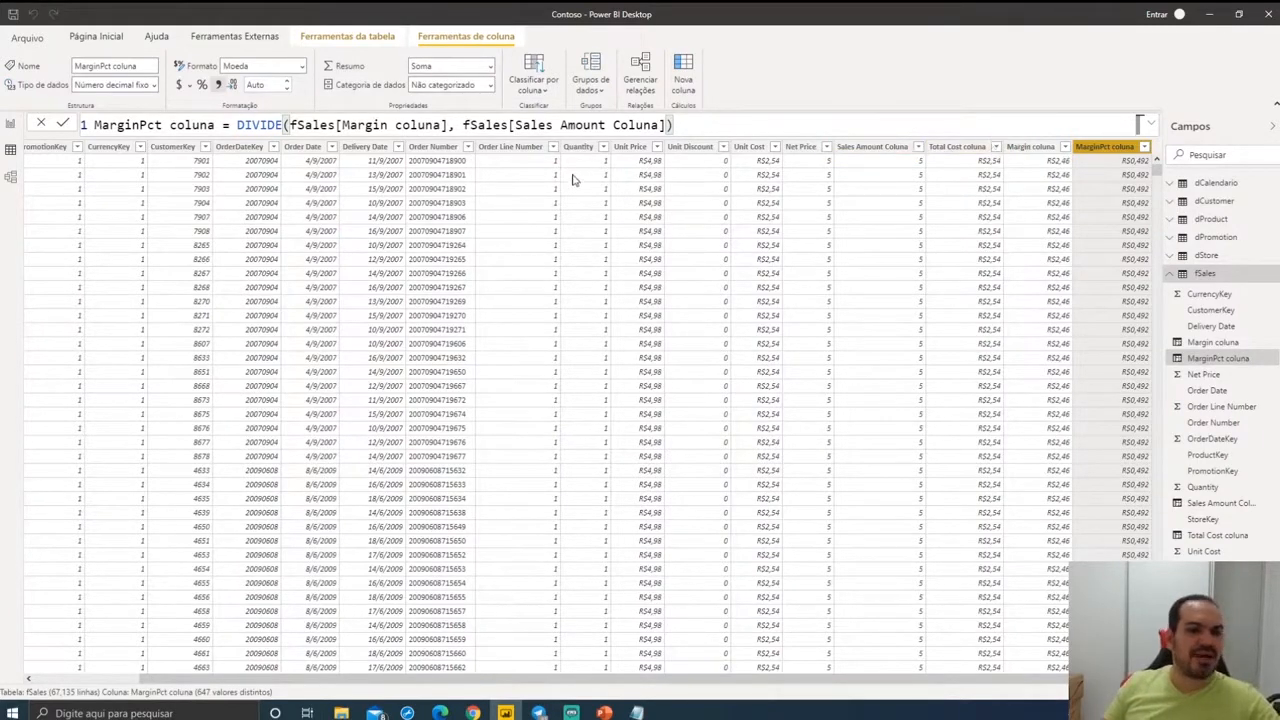
- Insert a large table visual on the blank report page and add the Category field from dProduct to it
left_click(10, 124)
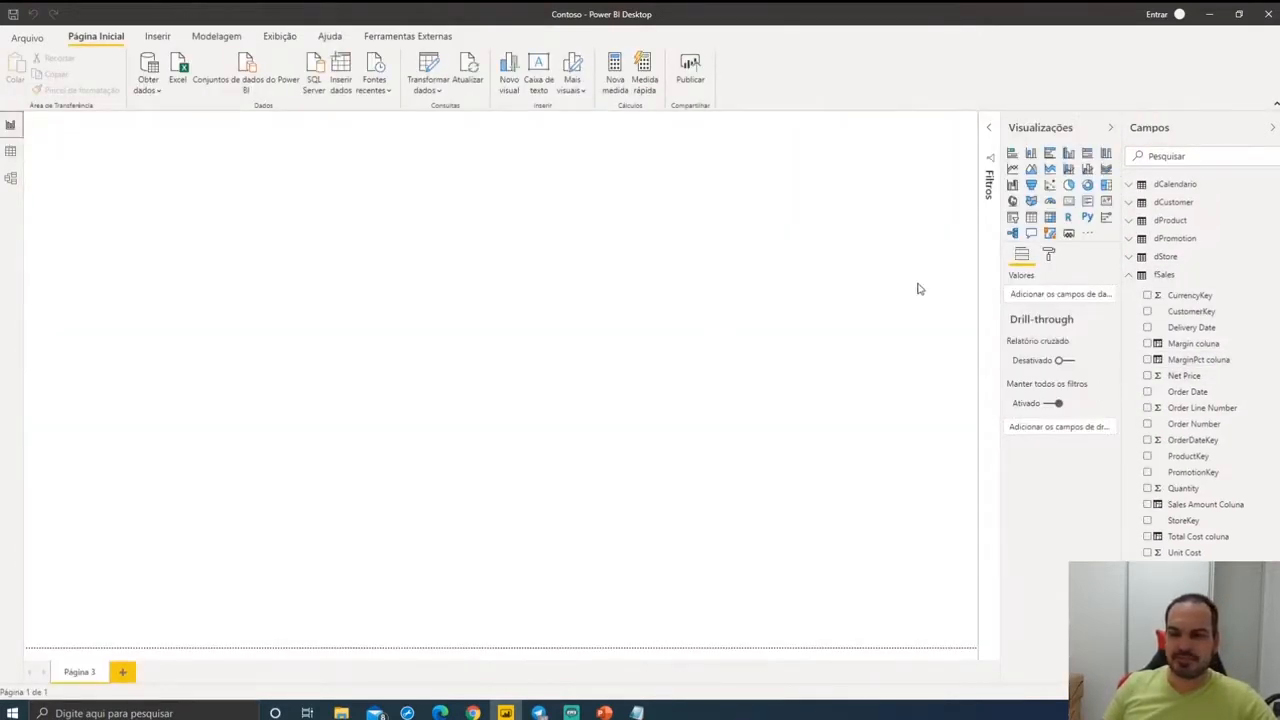
left_click(1031, 217)
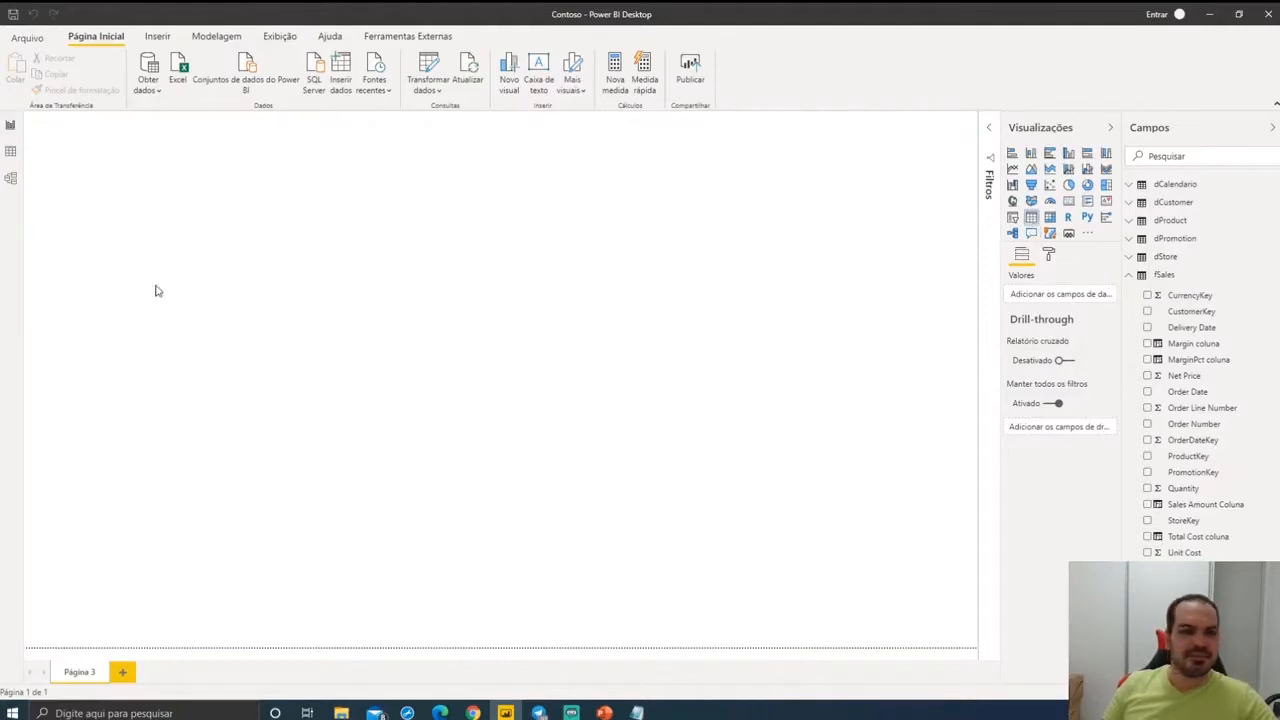
left_click_drag(157, 263, 325, 340)
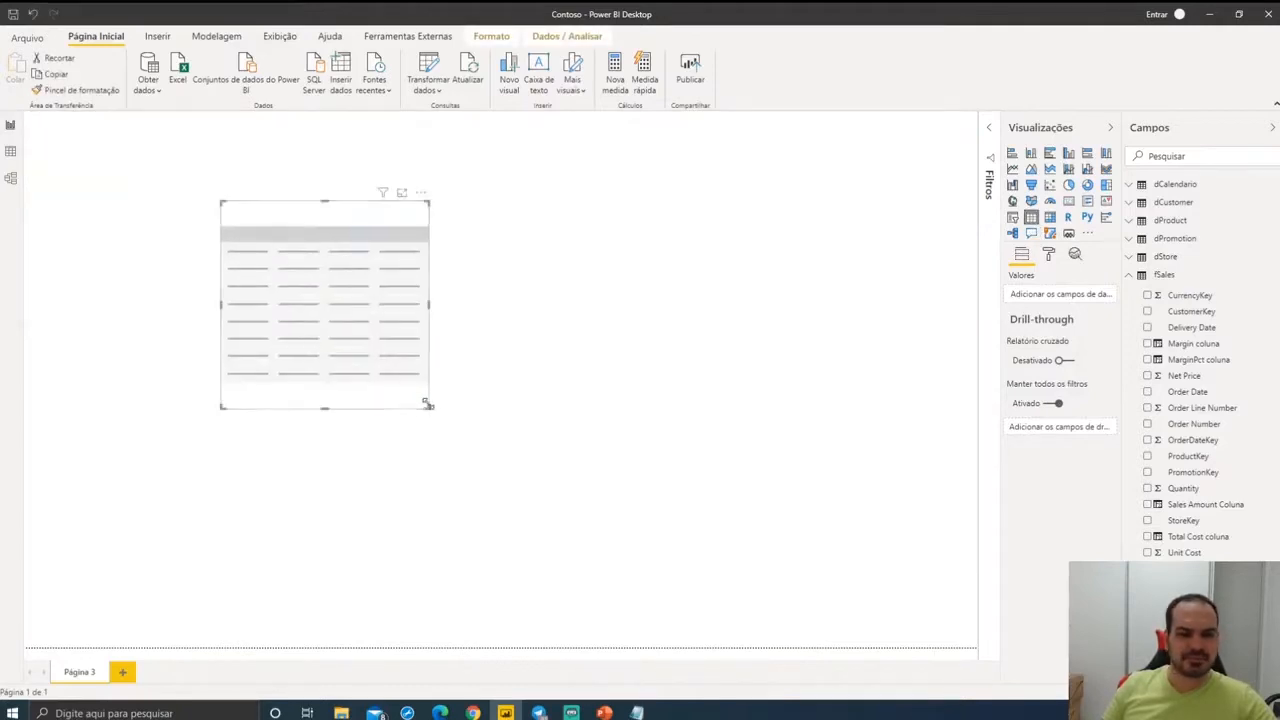
left_click_drag(427, 403, 851, 521)
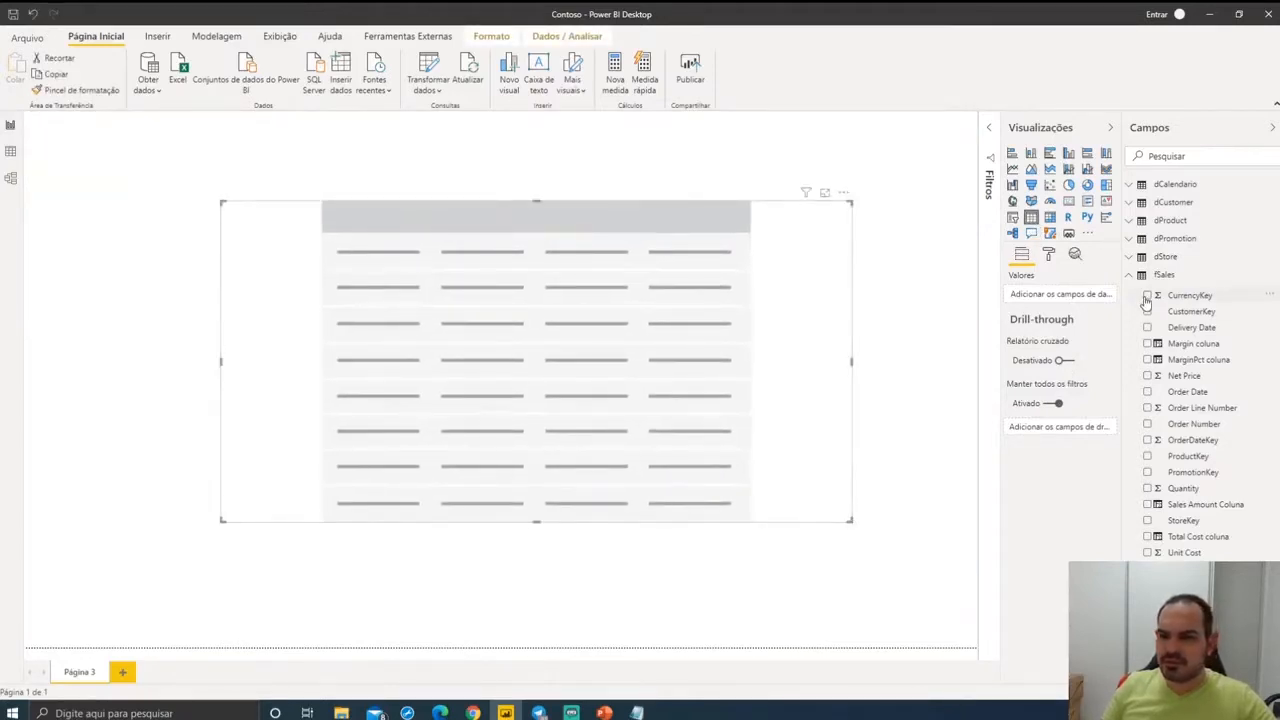
left_click(1133, 220)
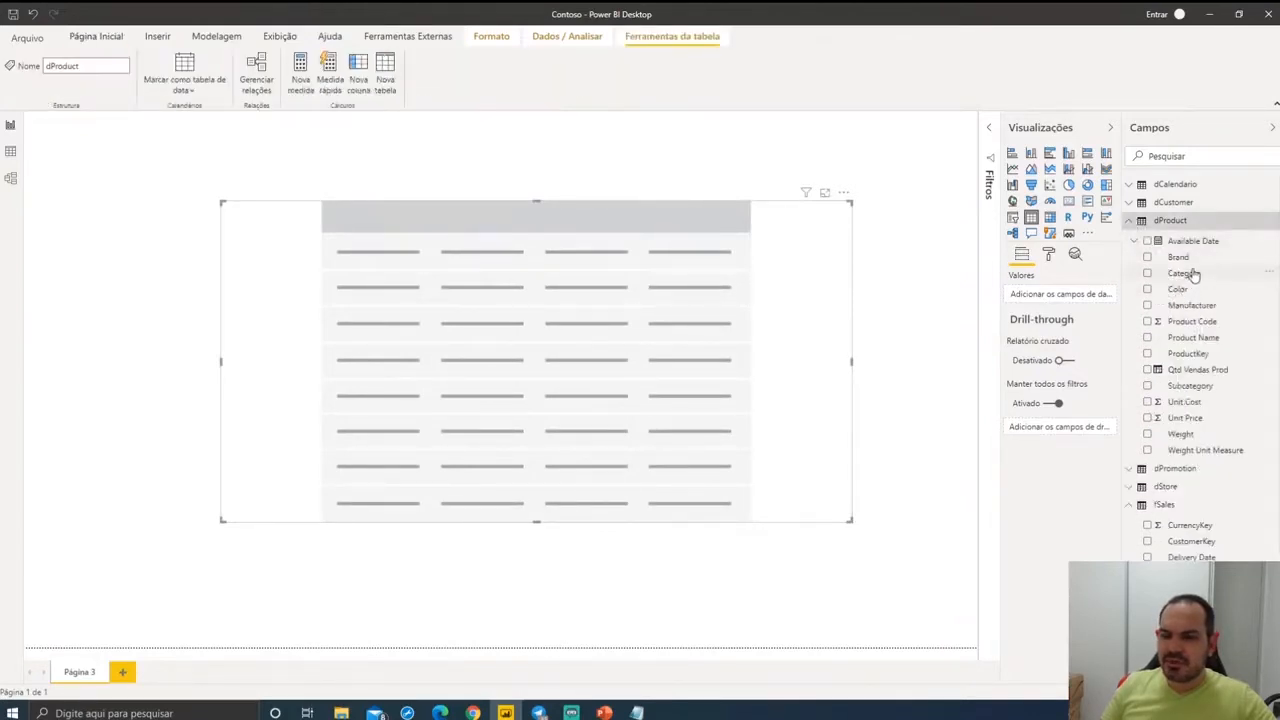
left_click_drag(1193, 273, 432, 245)
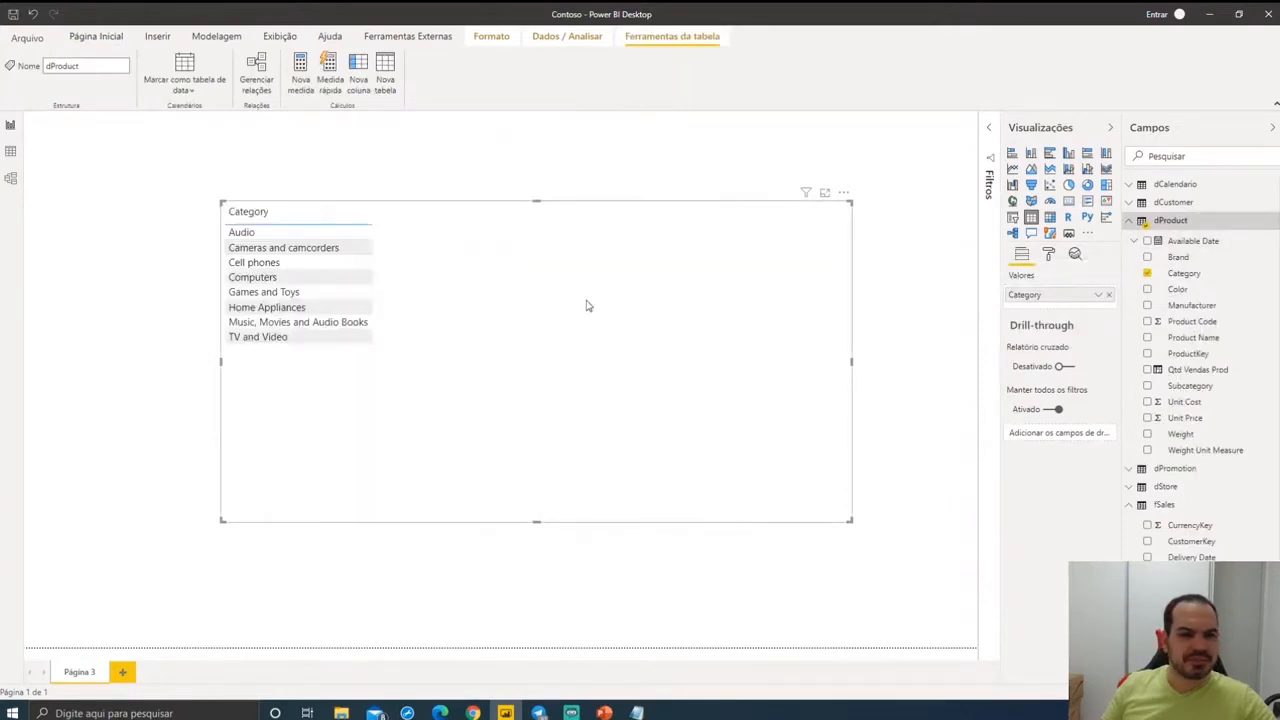
- Enlarge the text size of the Category table through its grid formatting
left_click(1048, 255)
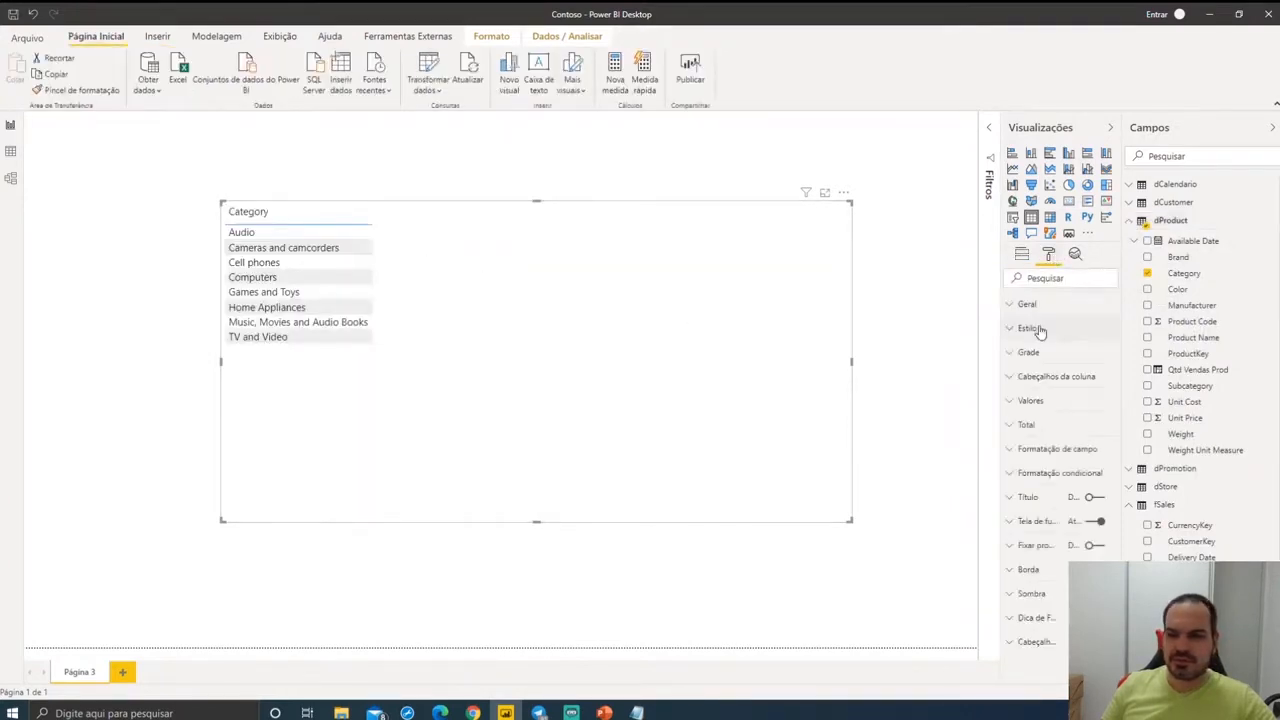
left_click(1045, 352)
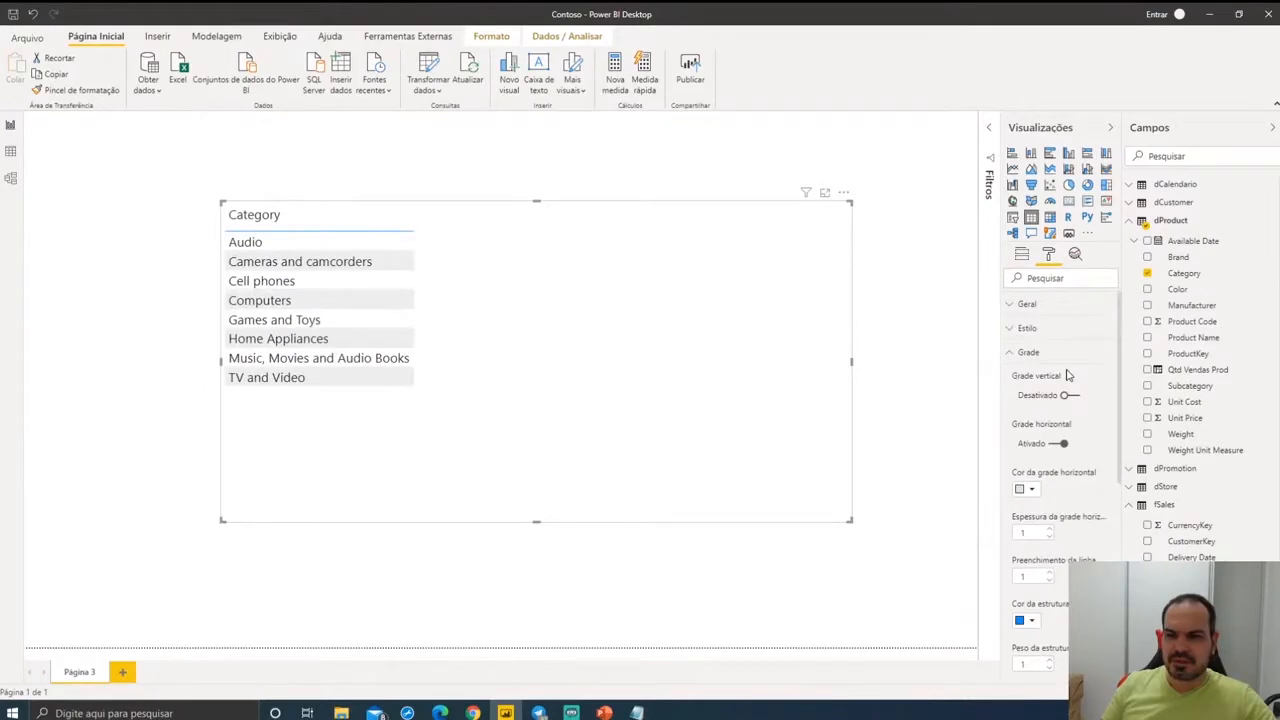
left_click(1170, 220)
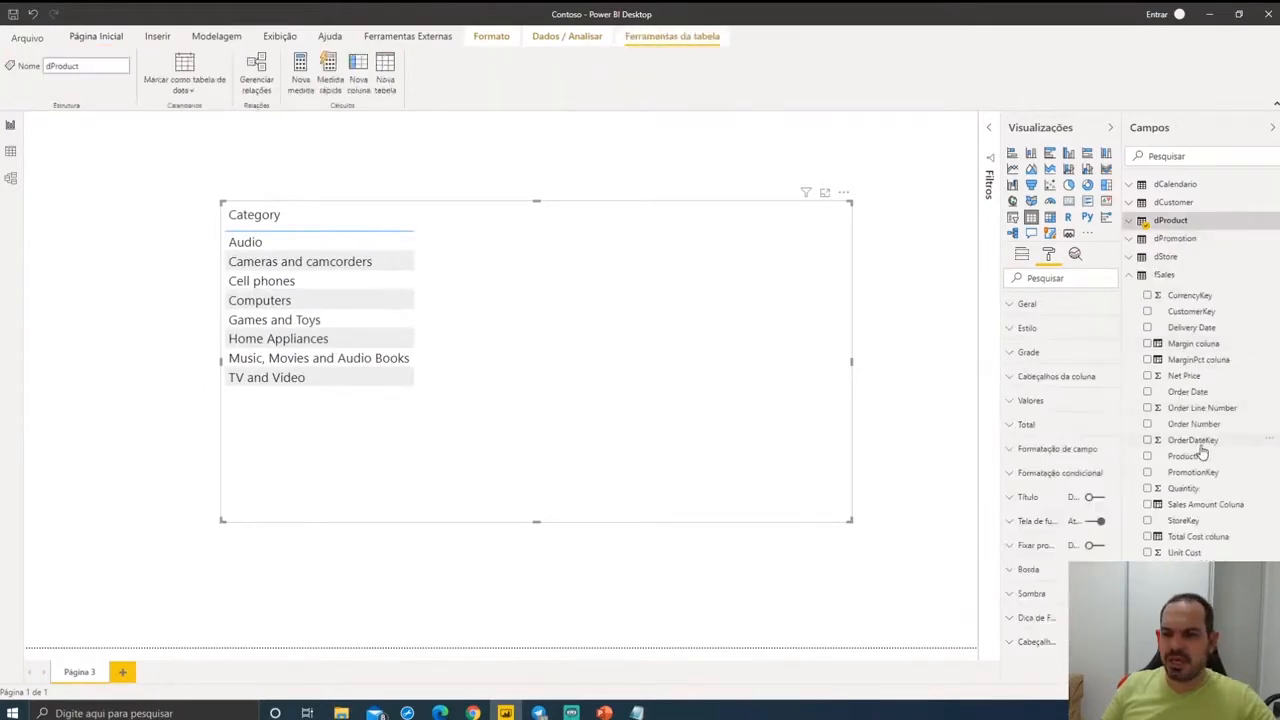
- Add Sales Amount Coluna to the widened table and format the column with a thousands separator
left_click_drag(1205, 504, 476, 362)
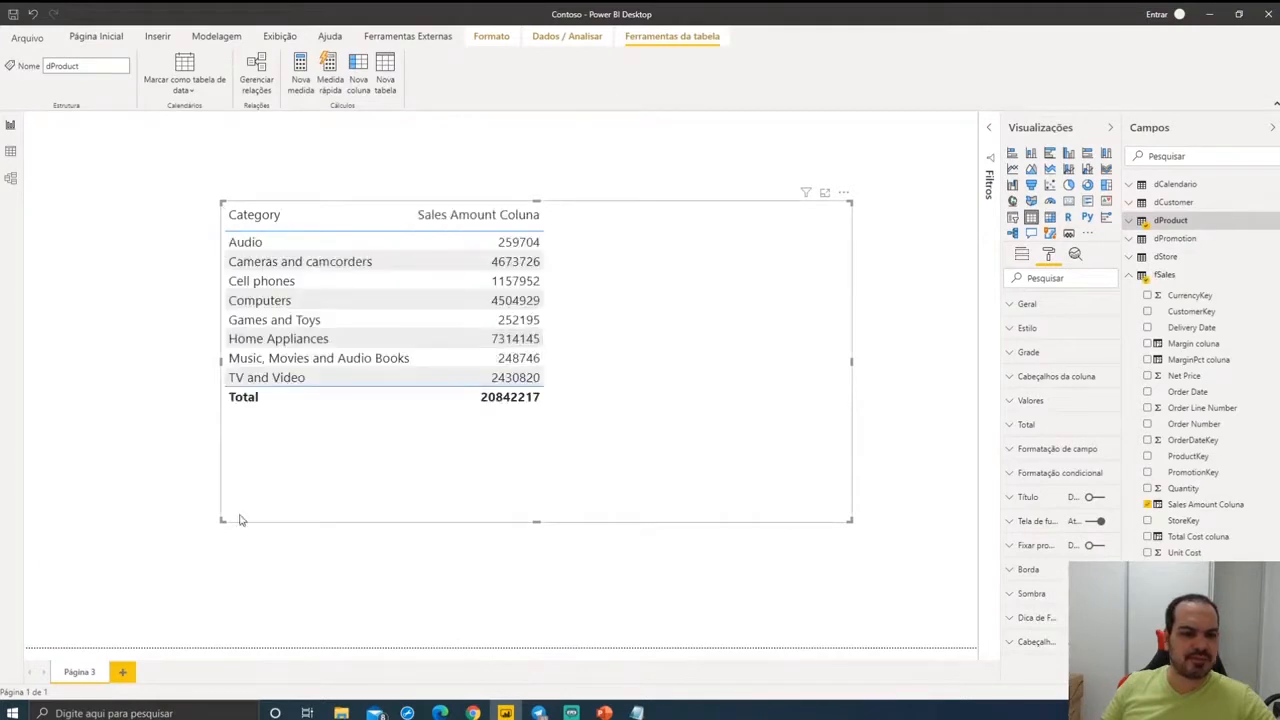
left_click_drag(222, 520, 43, 456)
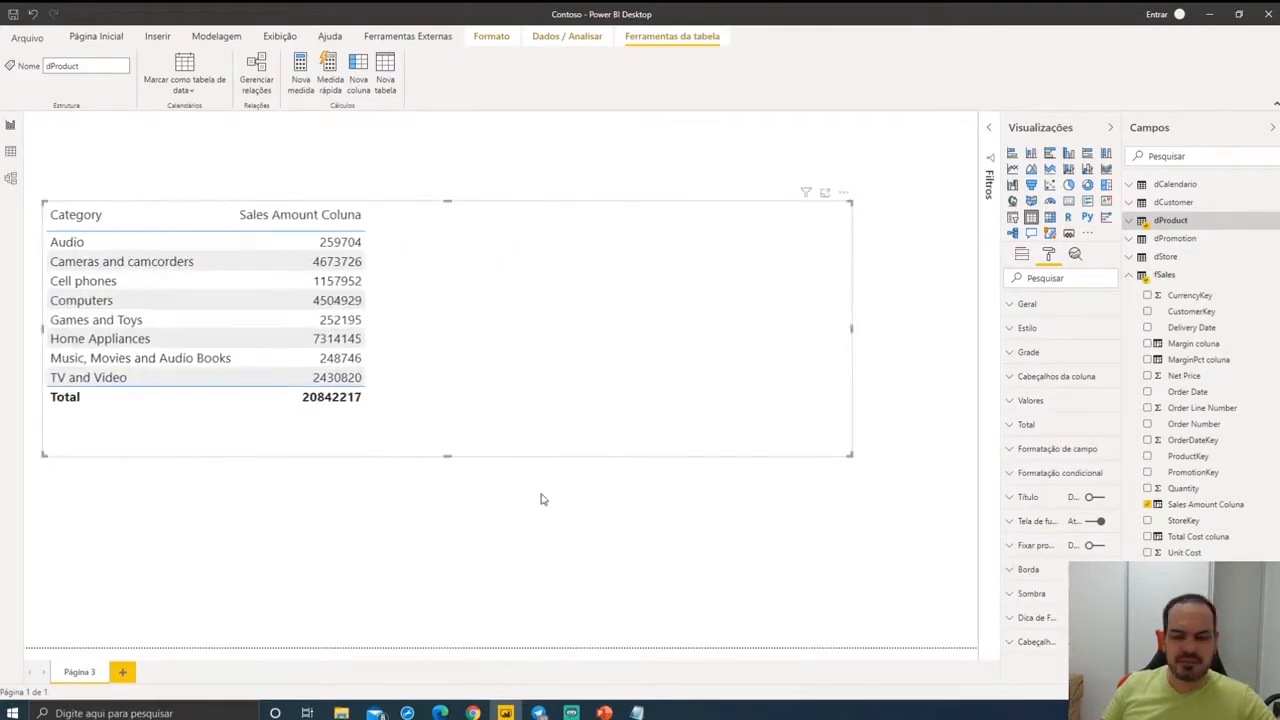
left_click(1193, 506)
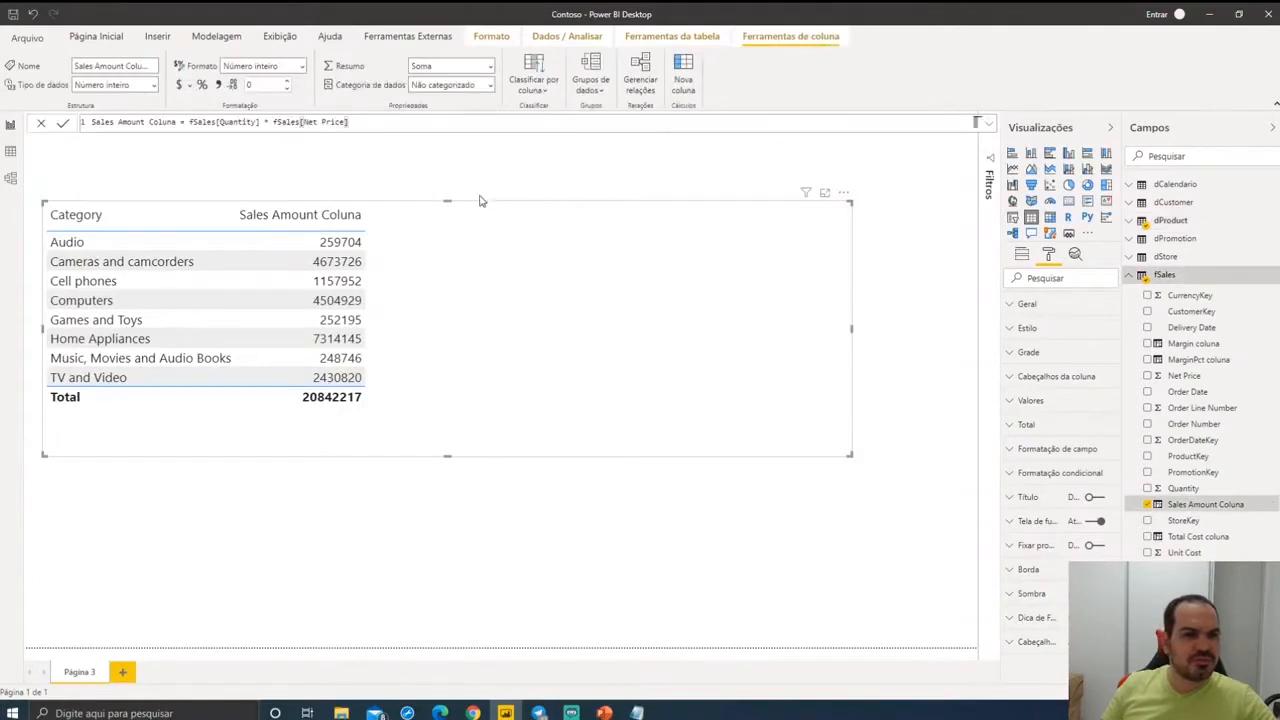
left_click(218, 84)
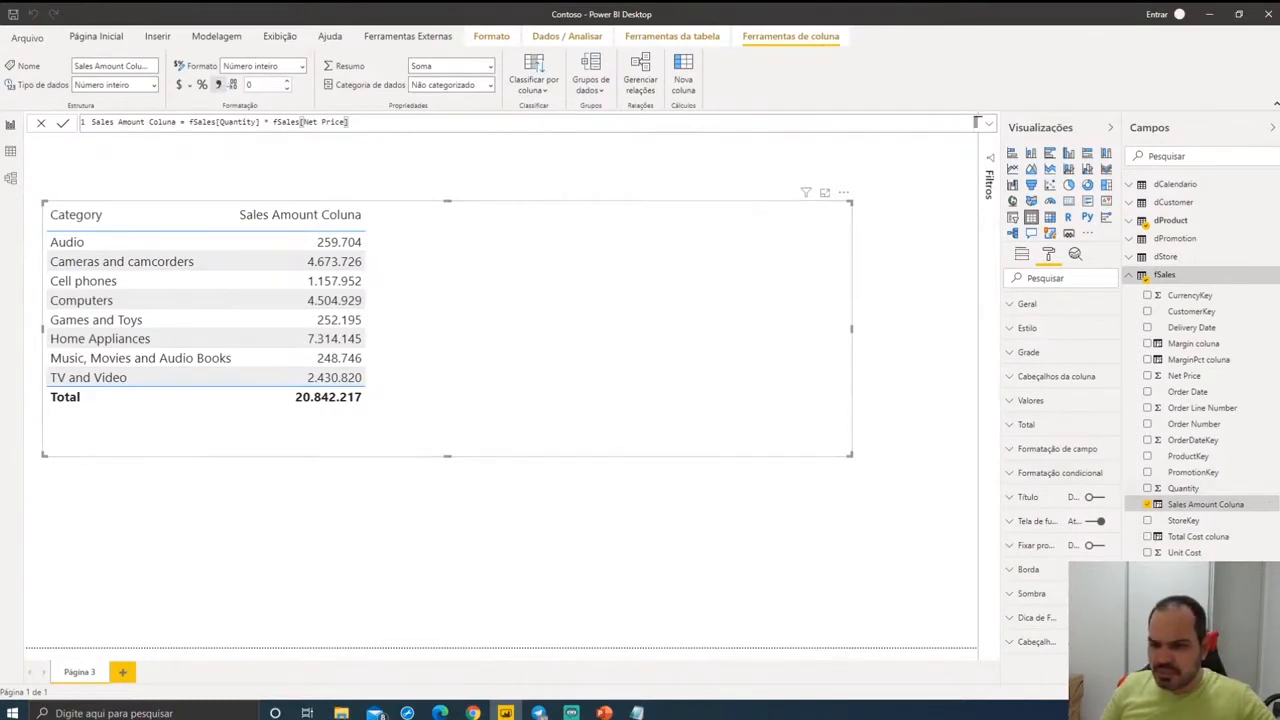
- Add Total Cost coluna, Margin coluna and MarginPct coluna to the table, formatting MarginPct coluna as a percentage with two decimals
left_click_drag(1198, 540, 509, 272)
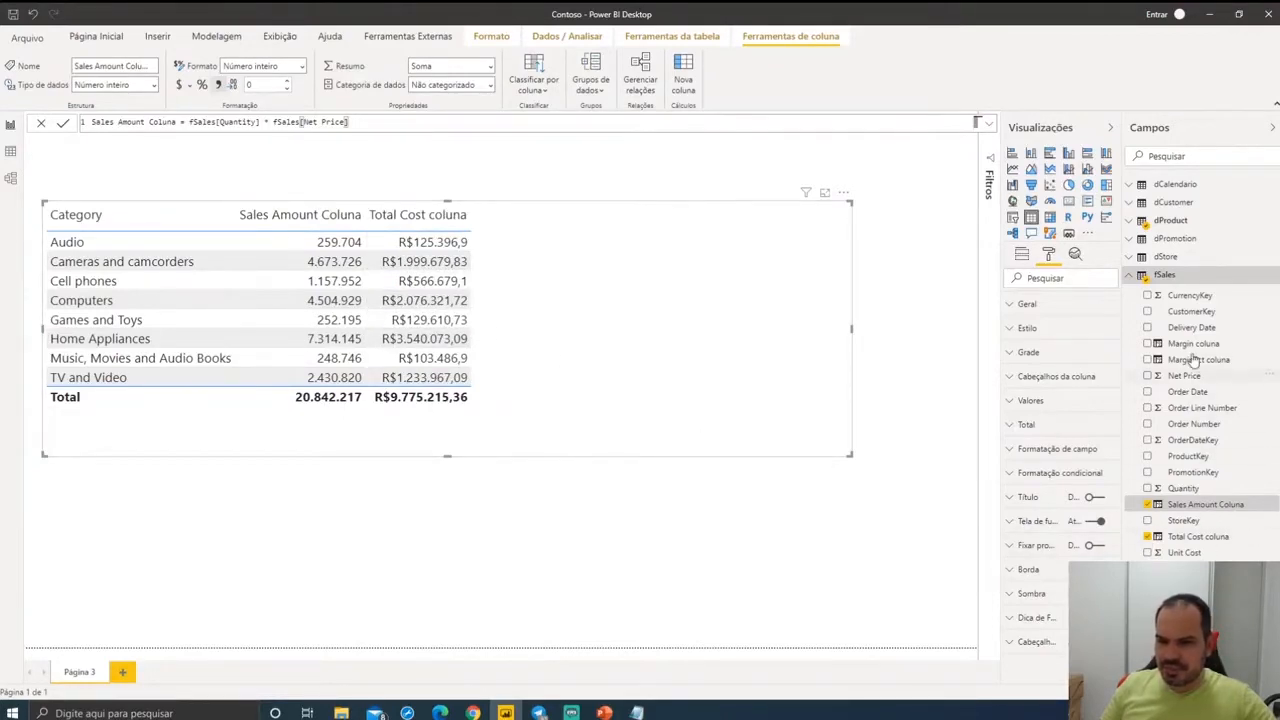
left_click_drag(1006, 302, 700, 276)
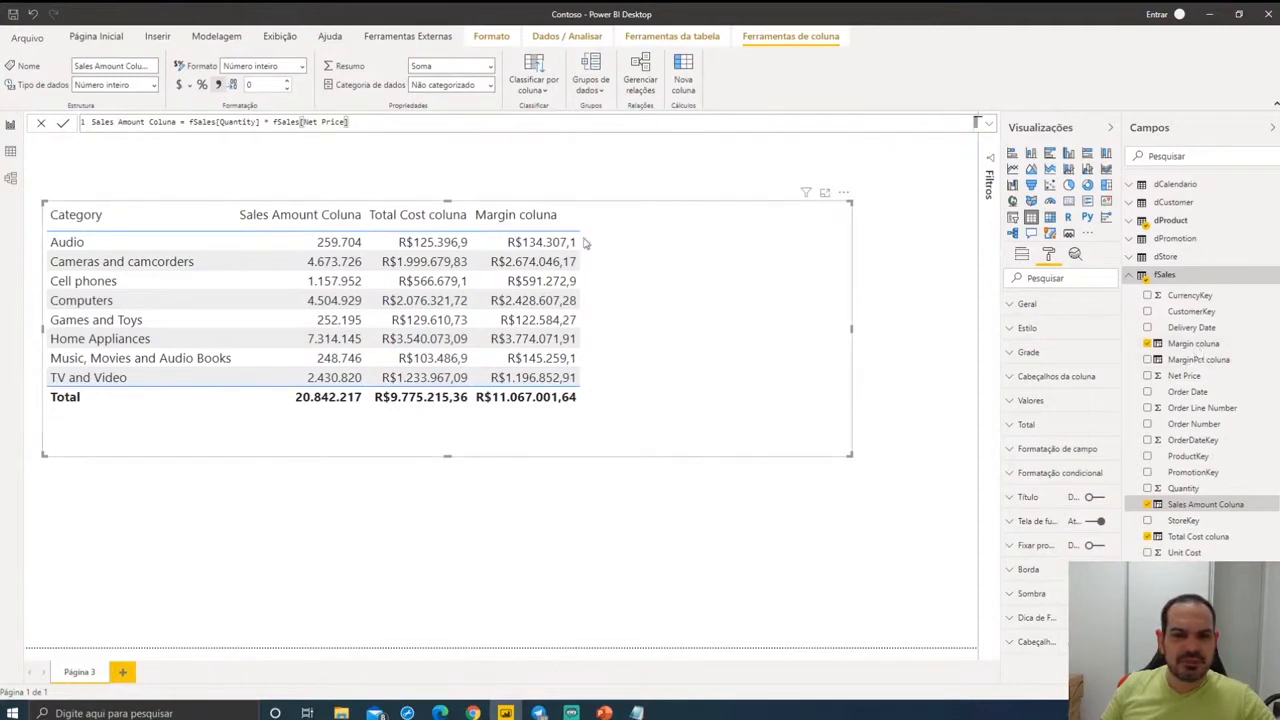
left_click_drag(1196, 366, 686, 262)
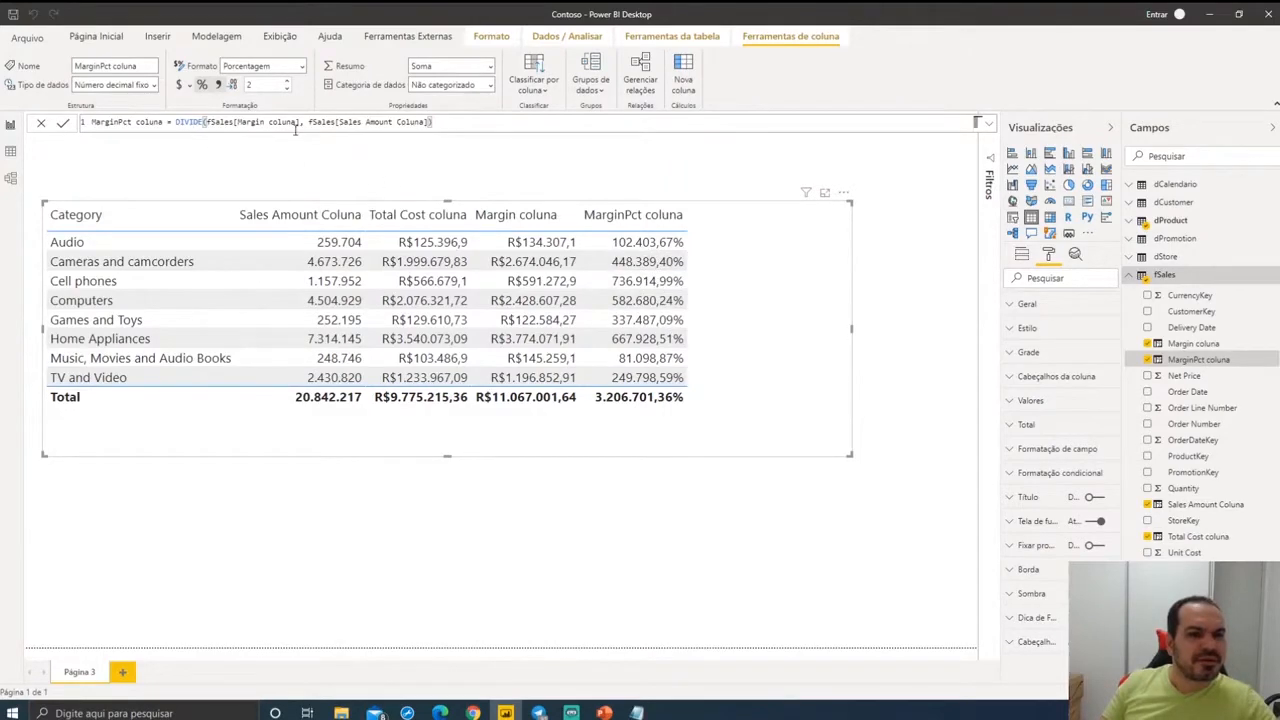
left_click(516, 160)
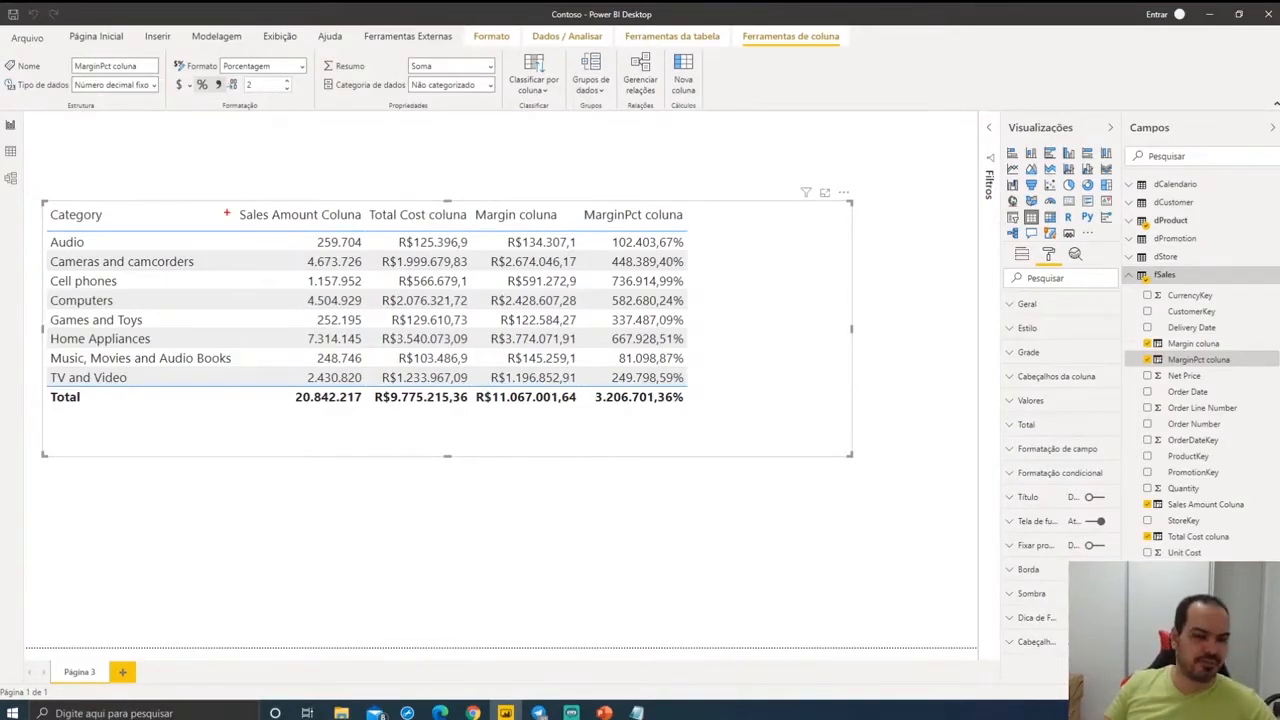
- Compare the row-level calculated column values in fSales with the MarginPct coluna values per category in the report table
left_click(10, 151)
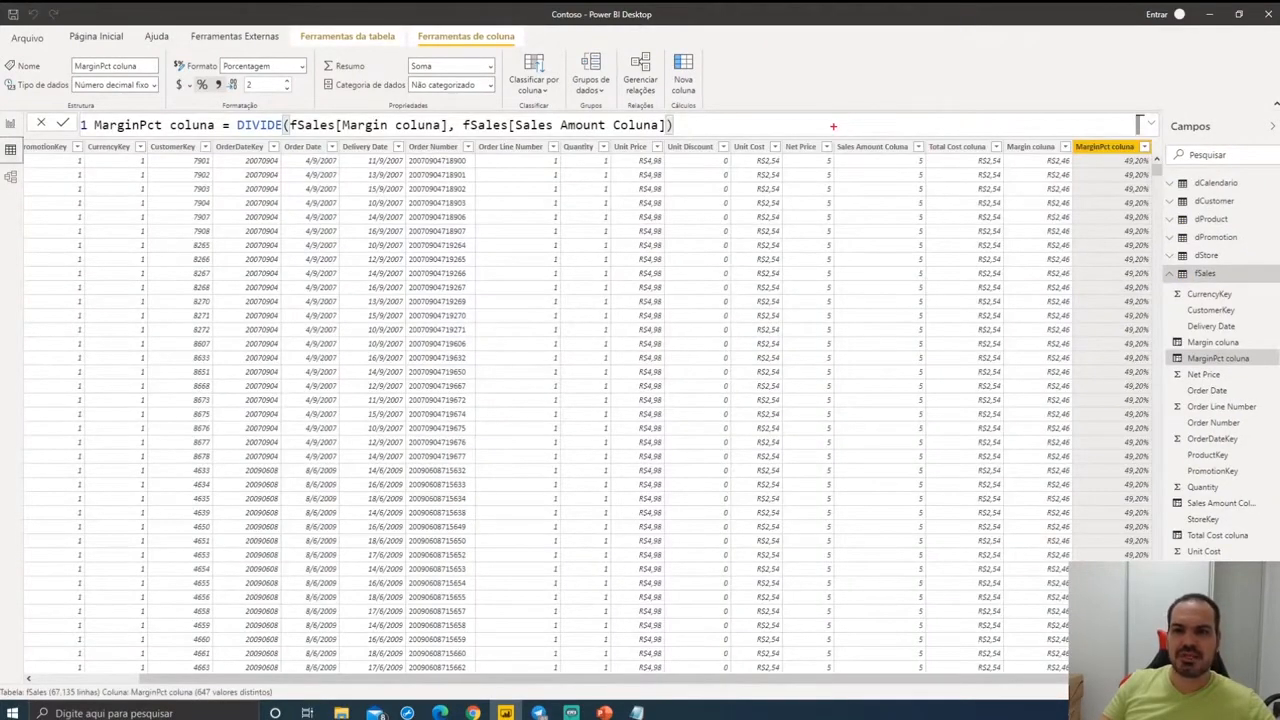
mouse_move(833, 126)
left_mouse_down()
mouse_move(1114, 445)
mouse_move(1175, 612)
mouse_move(1160, 630)
left_mouse_up()
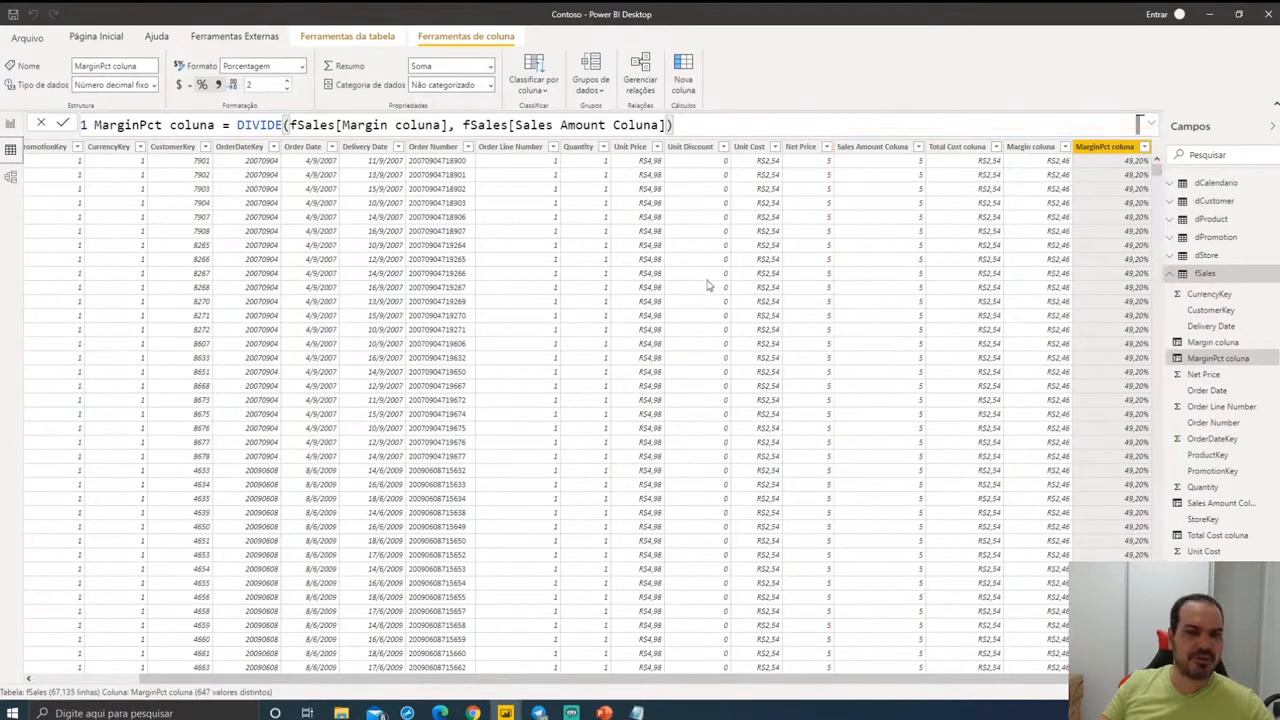
left_click(10, 129)
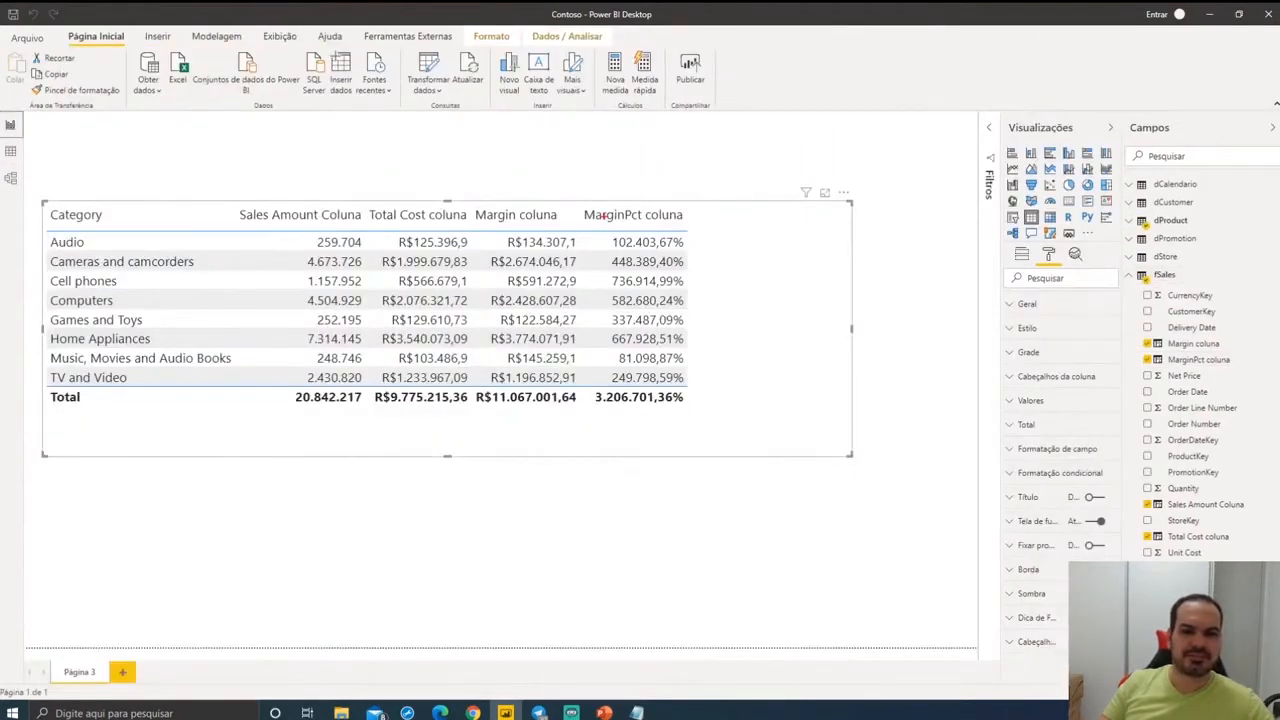
left_click_drag(578, 202, 698, 436)
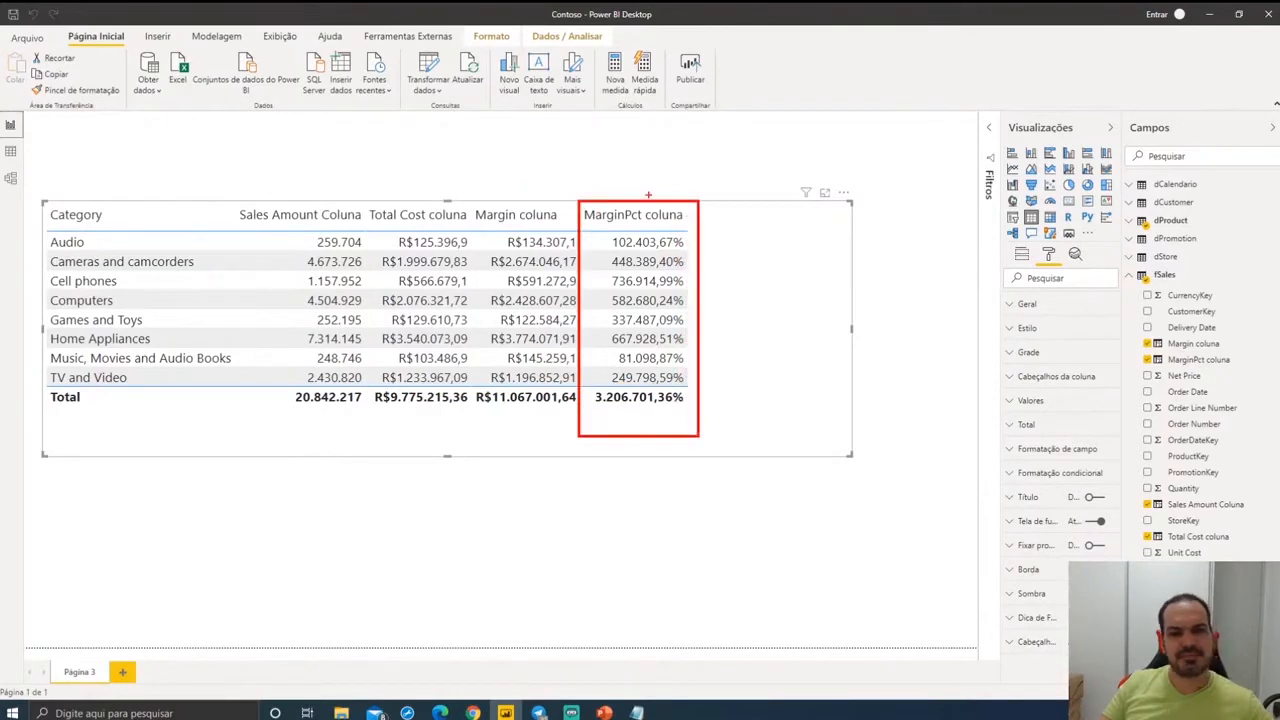
left_click_drag(646, 190, 644, 127)
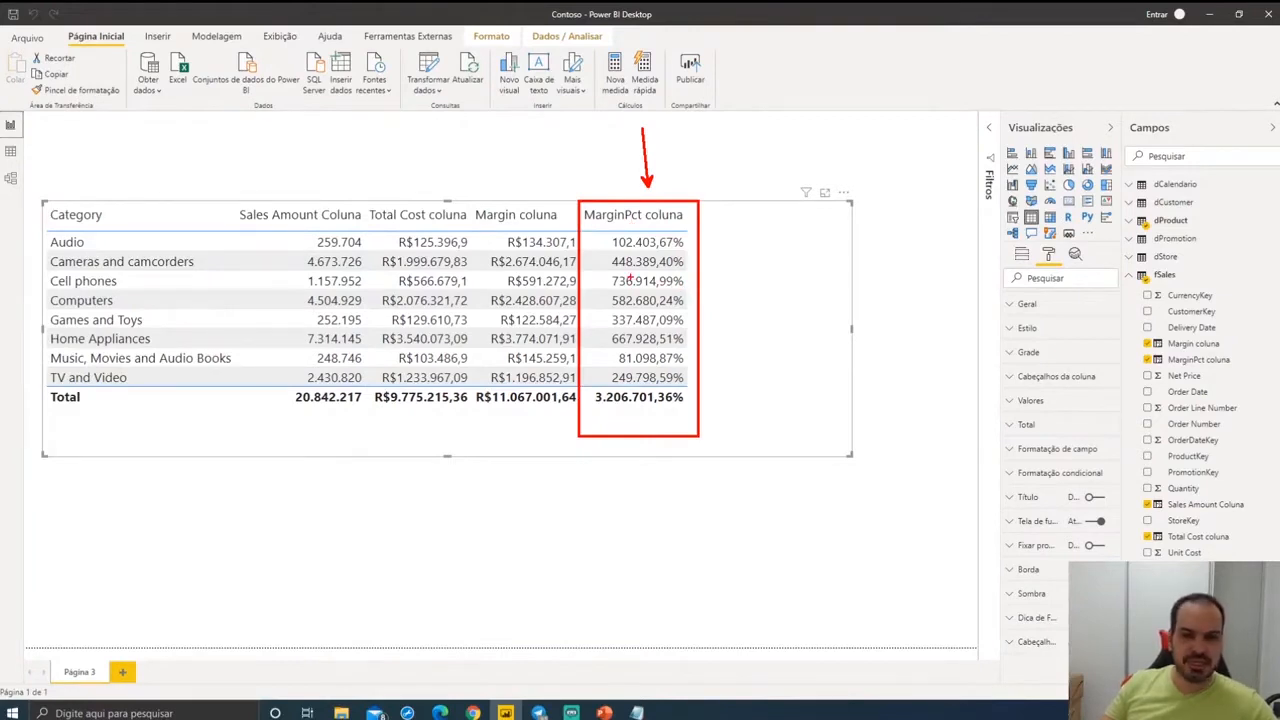
key("Escape")
left_click(1021, 256)
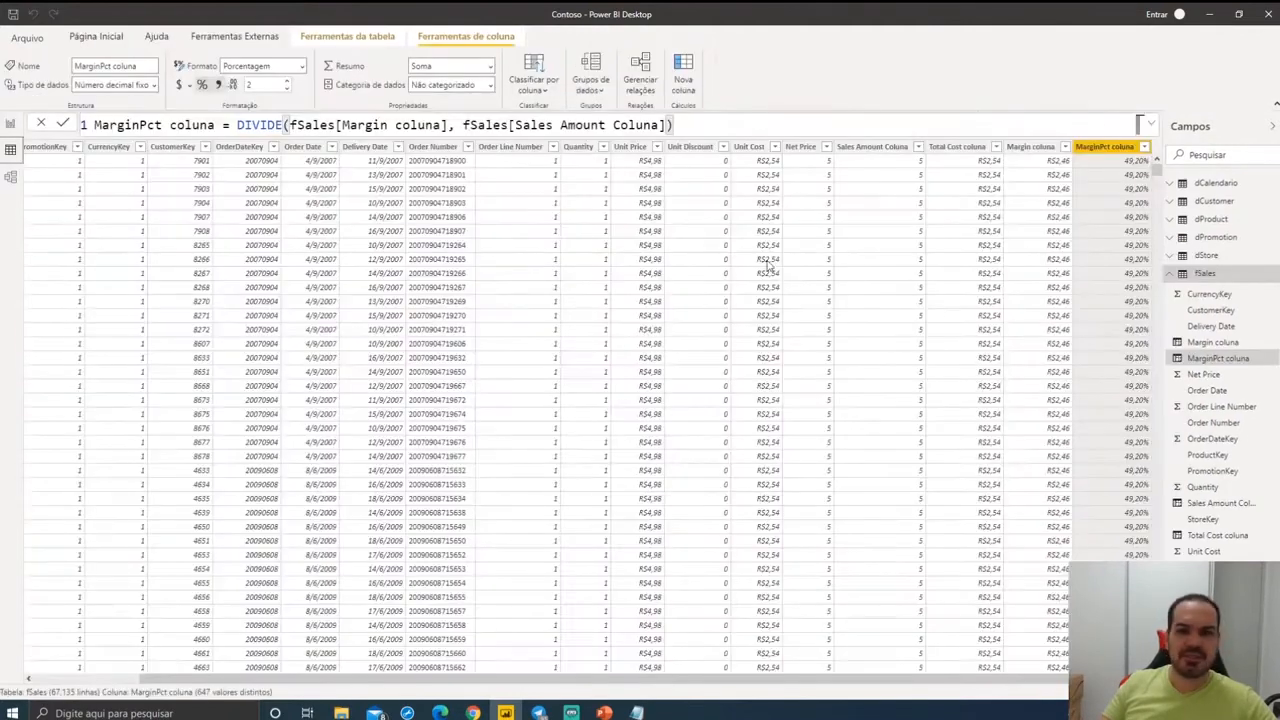
left_click(10, 151)
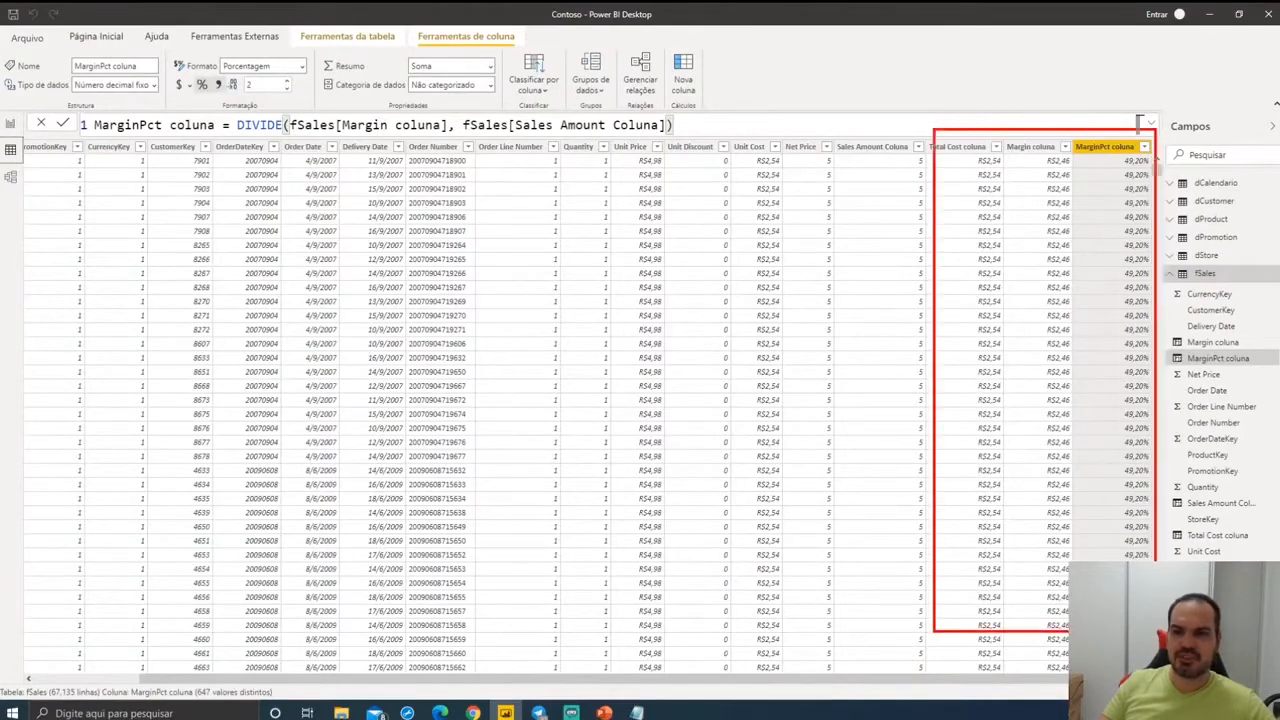
- Examine the summarization options of Sales Amount Coluna in the report table, including the selected Soma option
left_click(10, 124)
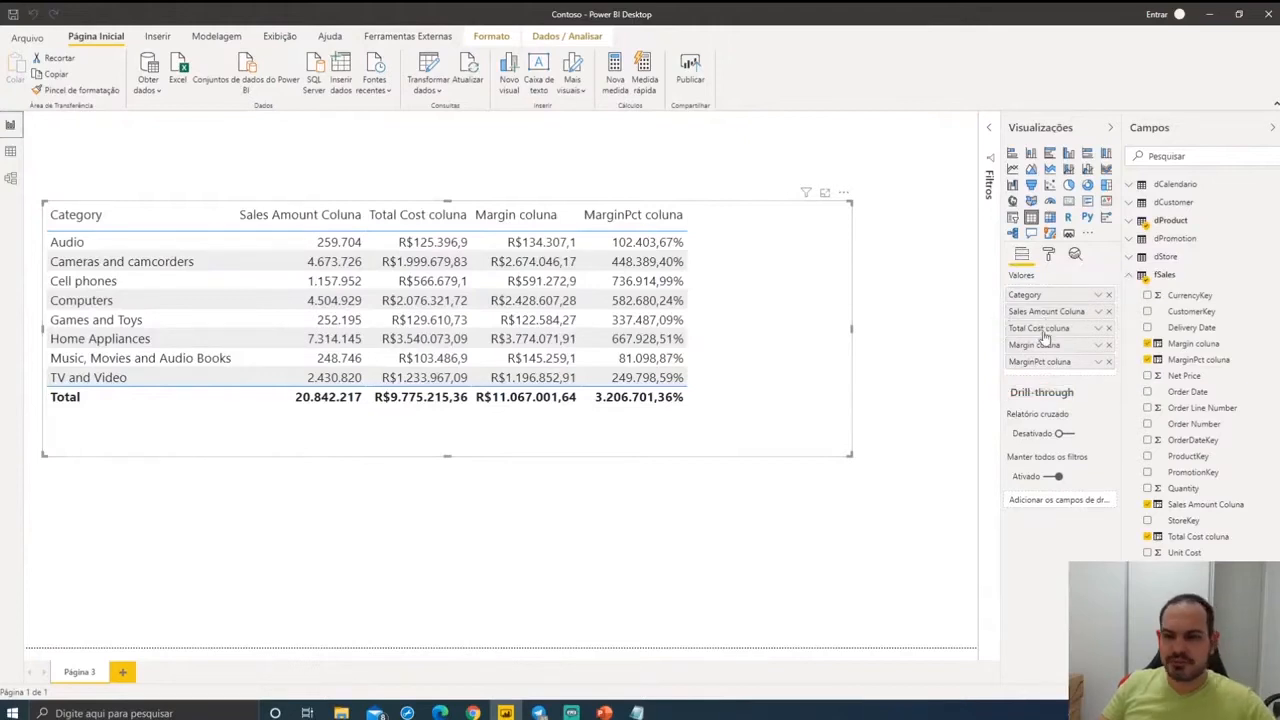
left_click(1098, 312)
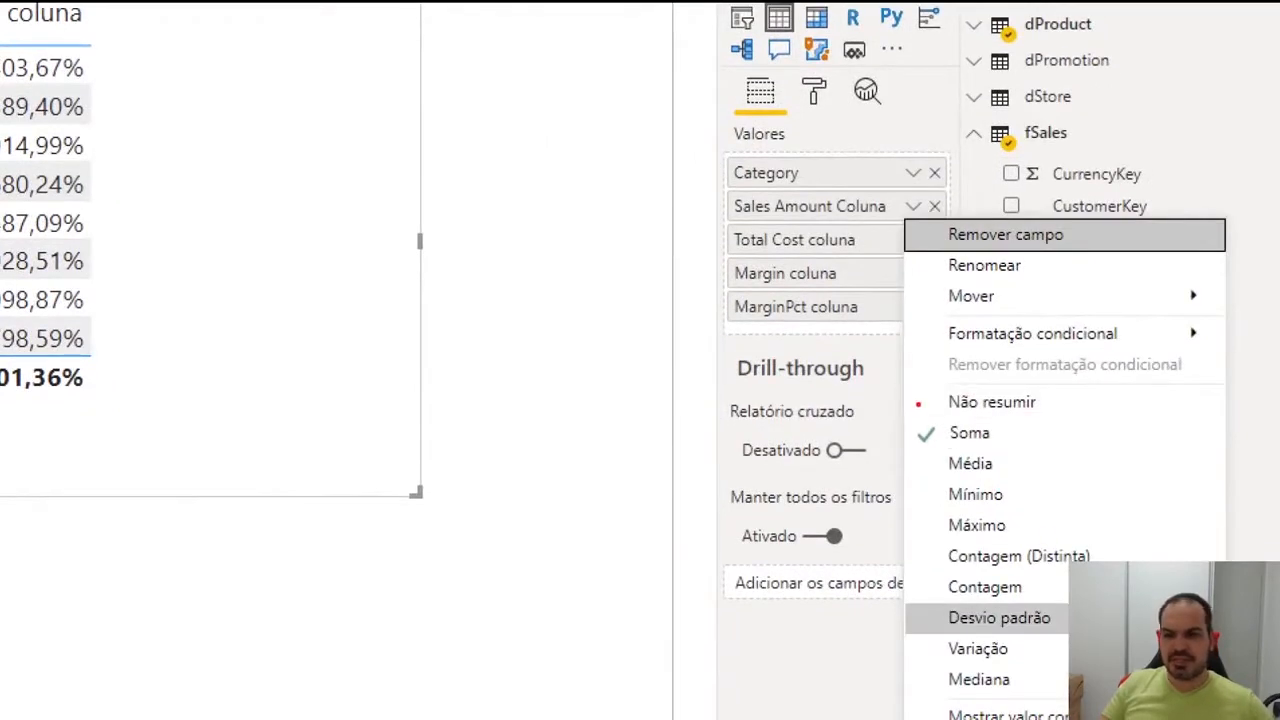
mouse_move(914, 400)
left_mouse_down()
mouse_move(900, 431)
mouse_move(917, 518)
mouse_move(901, 552)
mouse_move(908, 688)
mouse_move(925, 697)
left_mouse_up()
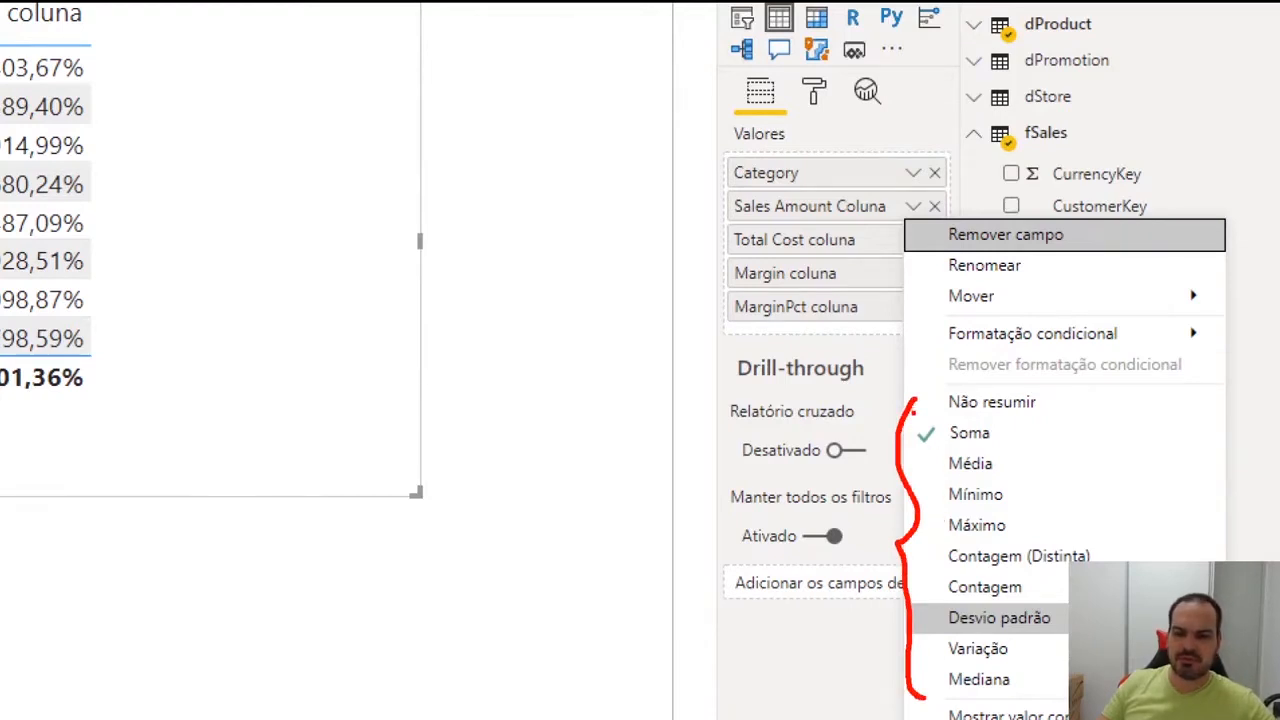
mouse_move(912, 410)
left_mouse_down()
mouse_move(984, 458)
mouse_move(1116, 428)
left_mouse_up()
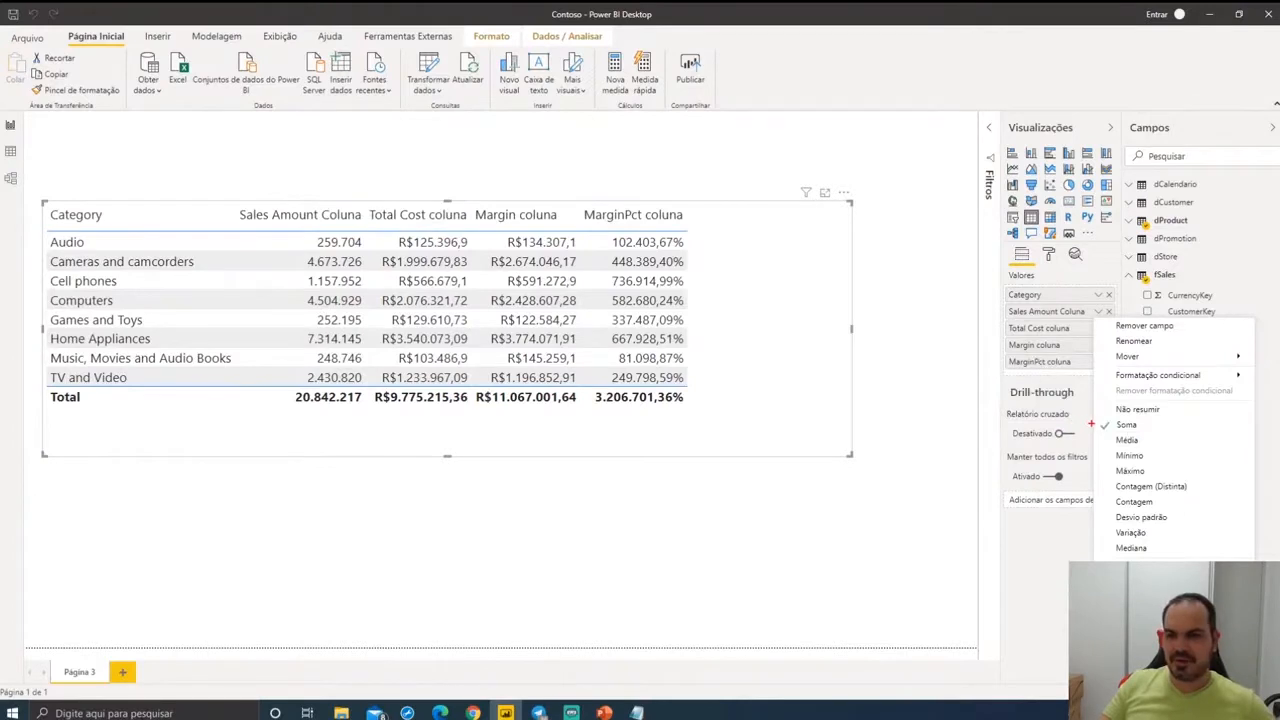
left_click_drag(1091, 424, 1026, 414)
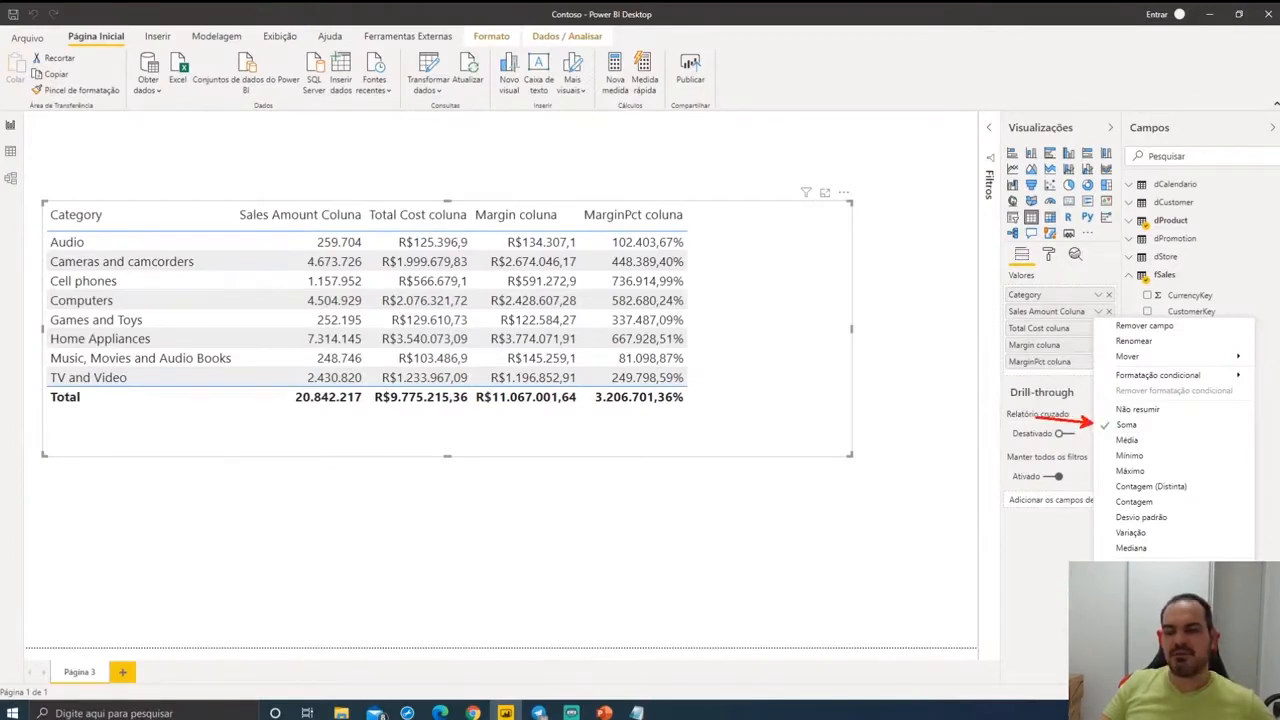
key("Escape")
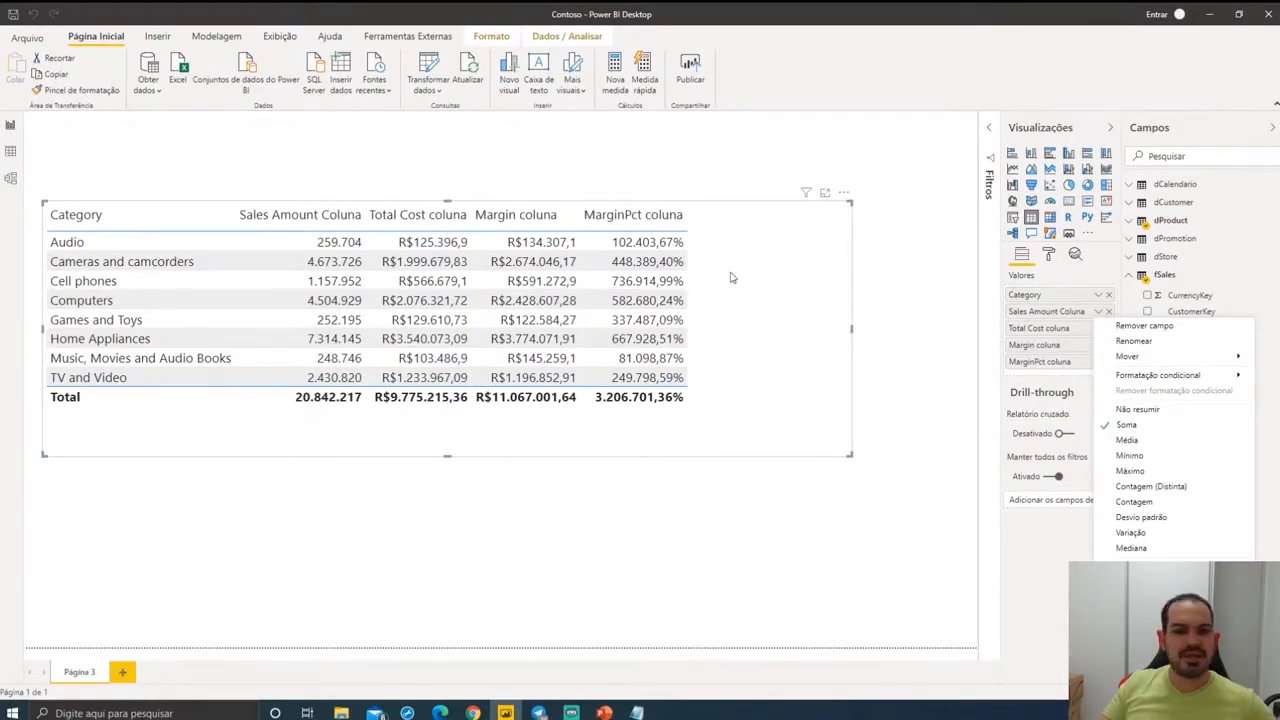
- Compare Sales Amount Coluna in the report table with its formula and row-by-row values in fSales
key("ctrl+2")
mouse_move(223, 198)
left_mouse_down()
mouse_move(266, 214)
mouse_move(373, 388)
left_mouse_up()
key("Escape")
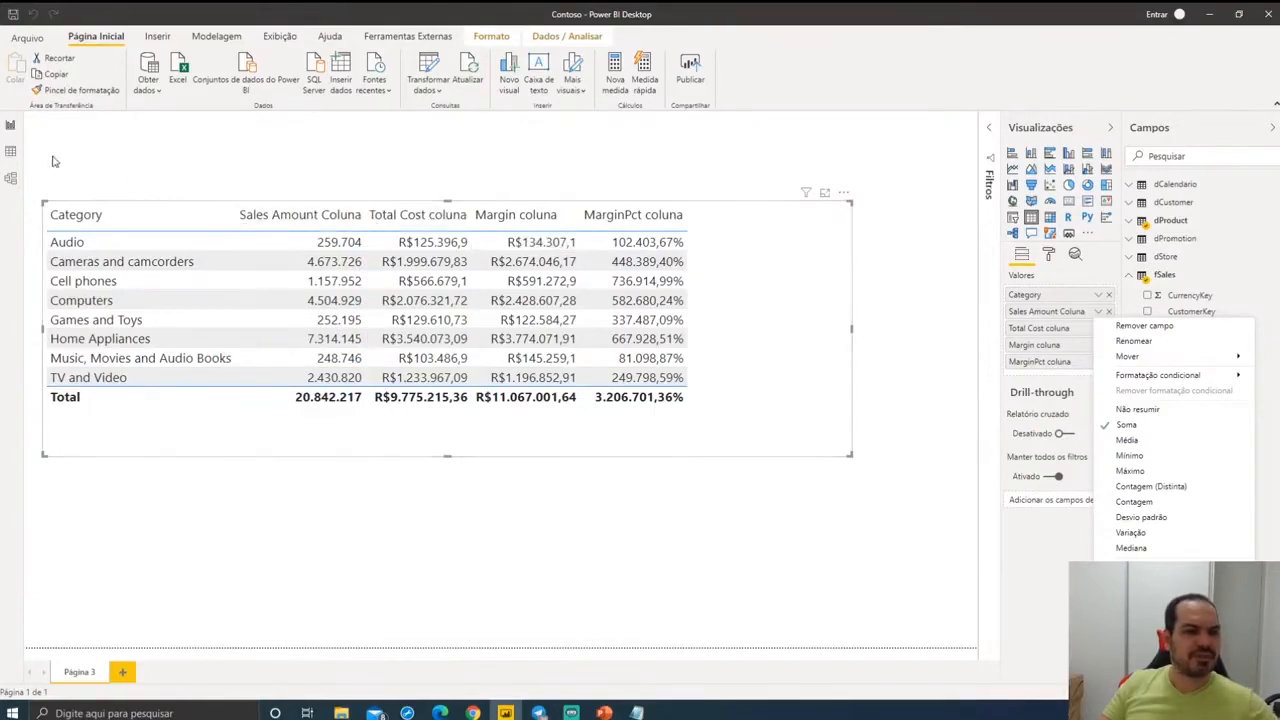
left_click(10, 150)
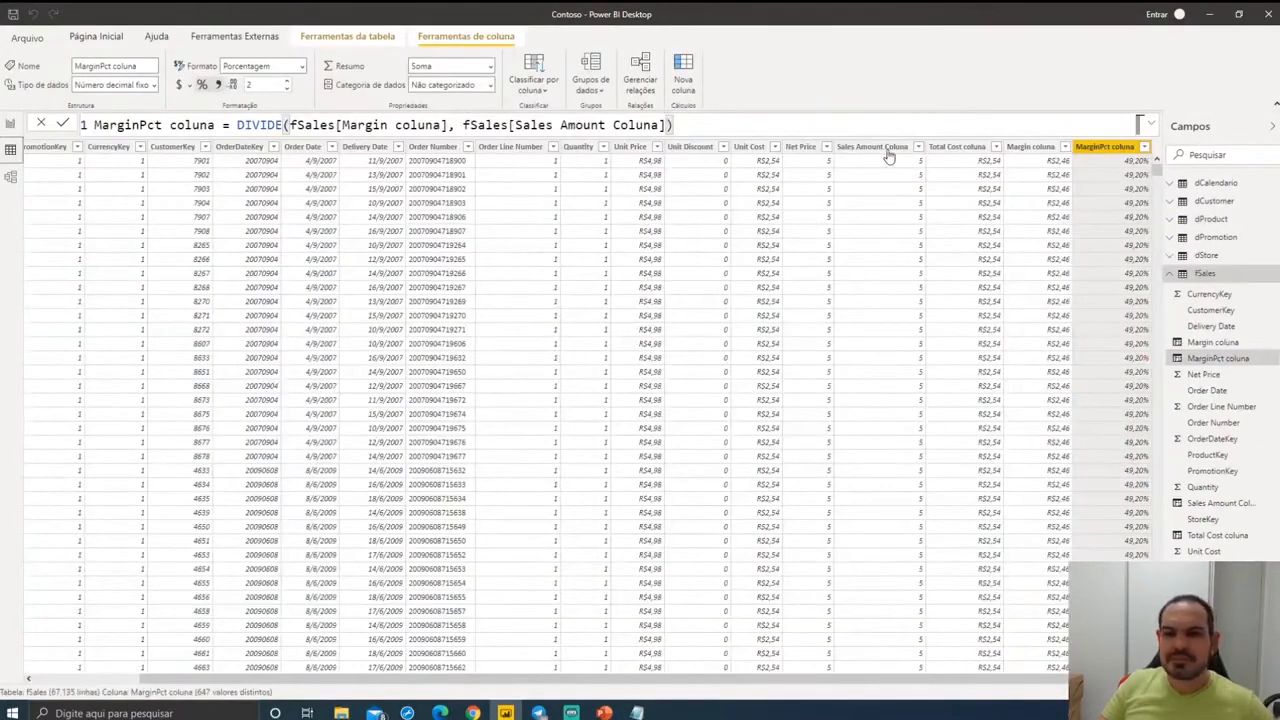
left_click(865, 148)
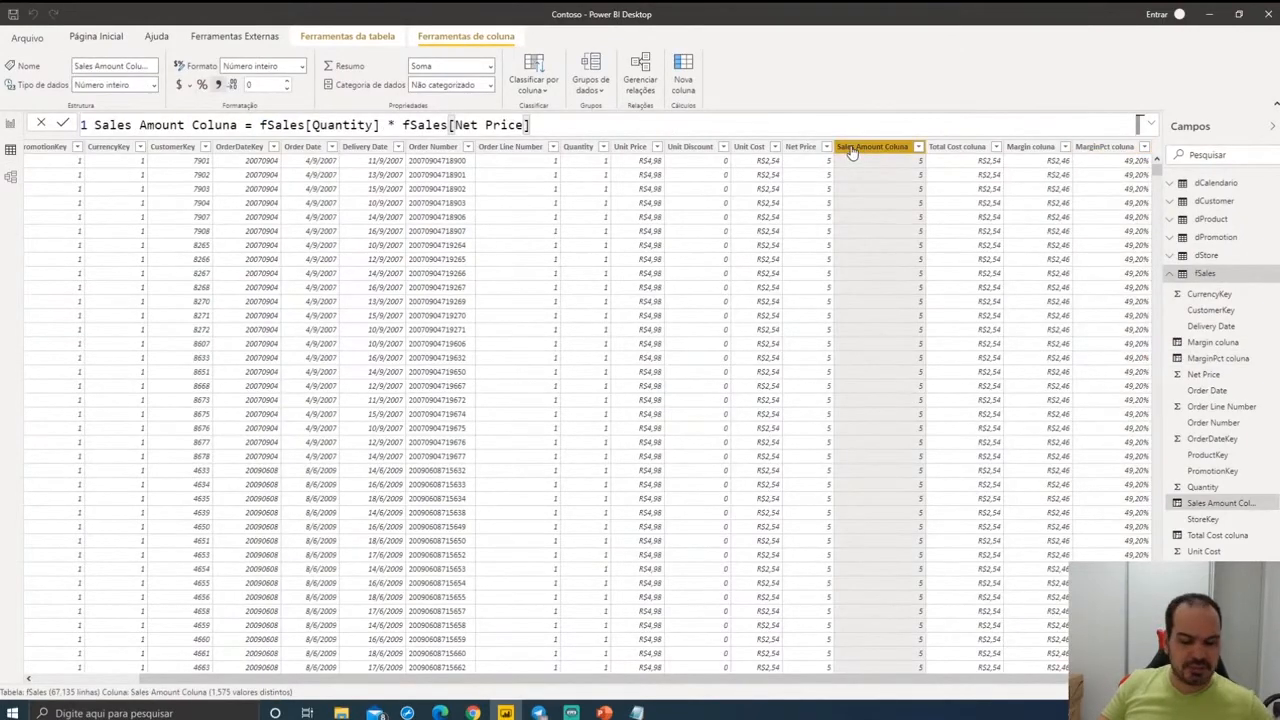
left_click_drag(834, 132, 926, 514)
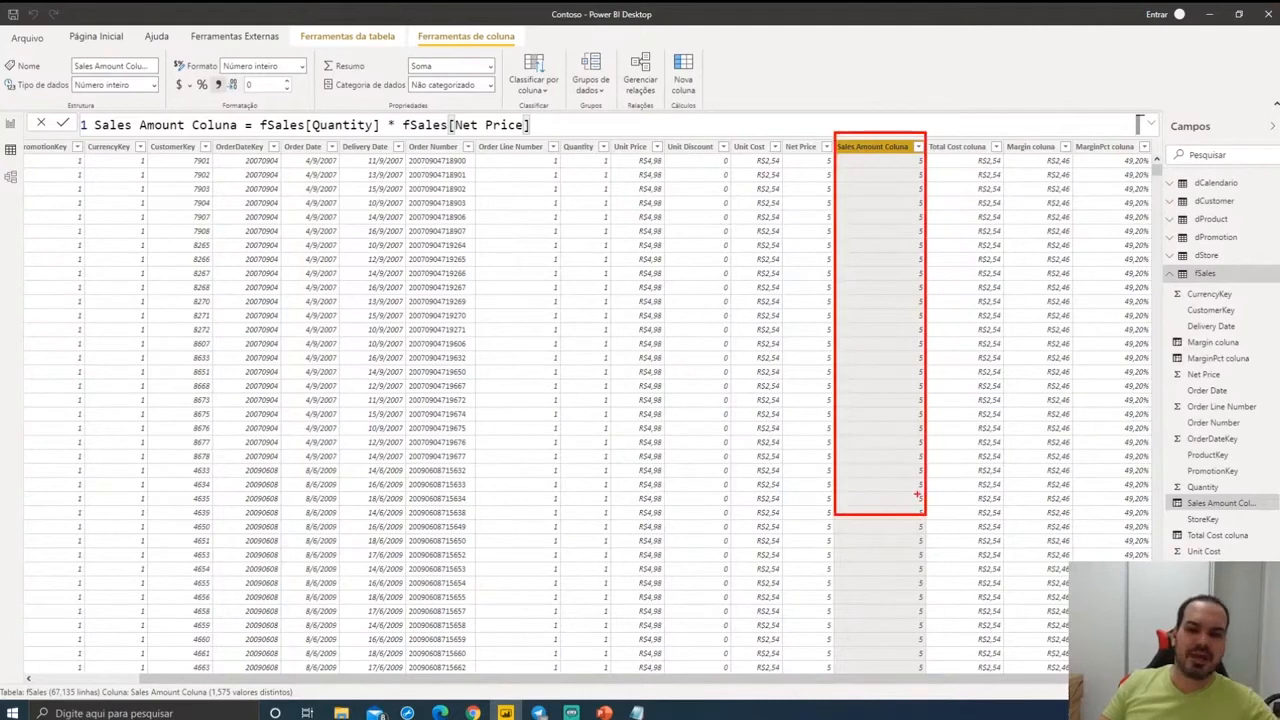
key("Escape")
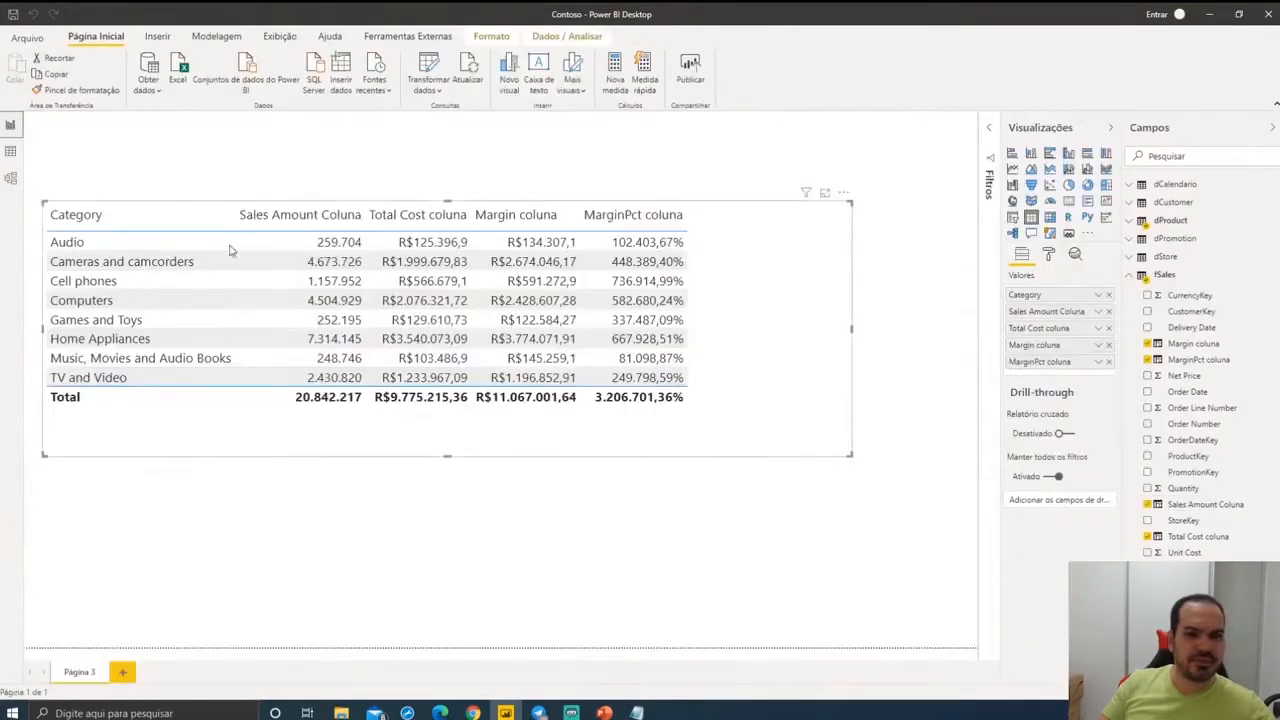
- Examine the report table's Category column and trace the relationship from dProduct to fSales in the data model
left_click(10, 125)
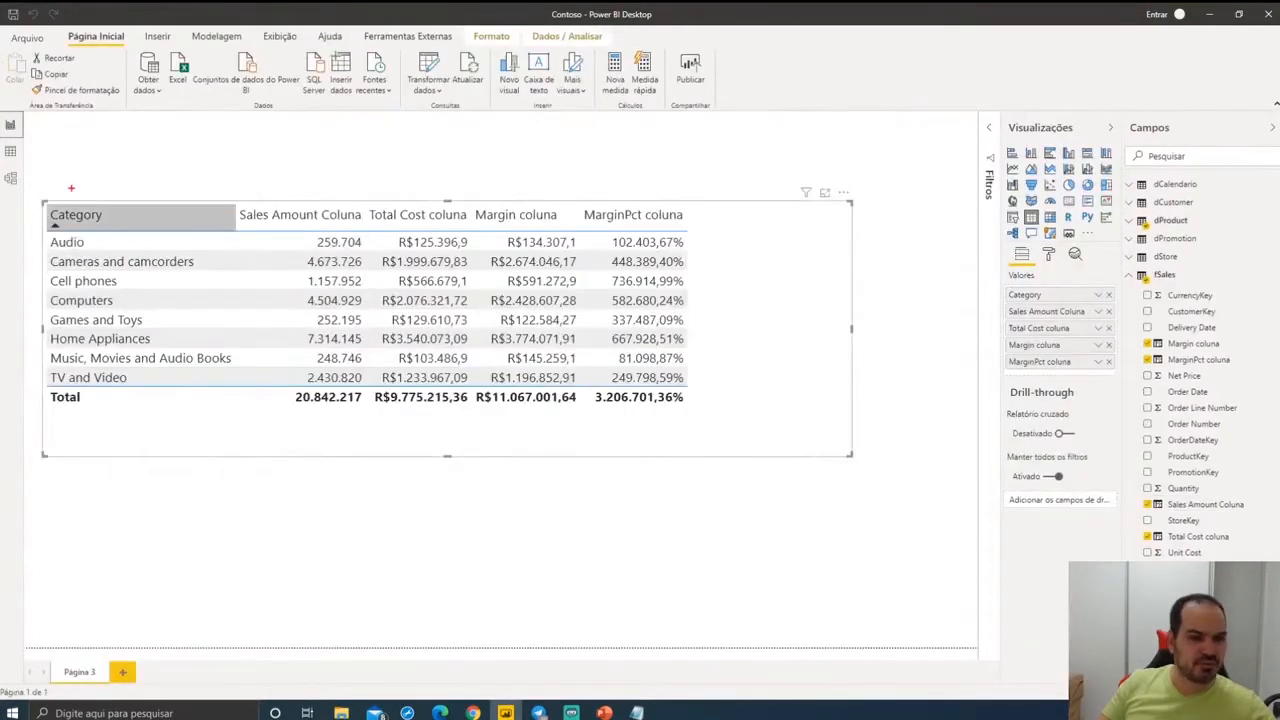
mouse_move(45, 176)
left_mouse_down()
mouse_move(134, 337)
mouse_move(226, 414)
left_mouse_up()
key("Escape")
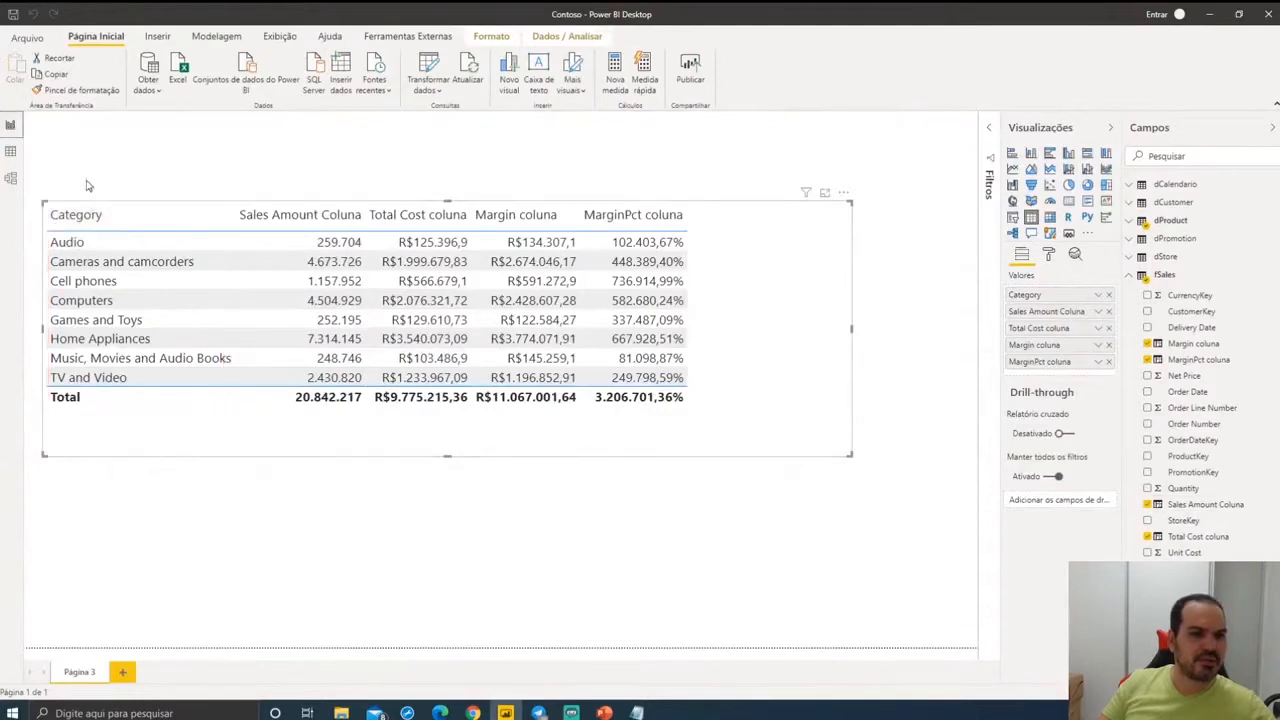
left_click(10, 178)
mouse_move(730, 125)
left_mouse_down()
mouse_move(671, 135)
mouse_move(706, 228)
mouse_move(786, 165)
mouse_move(736, 120)
left_mouse_up()
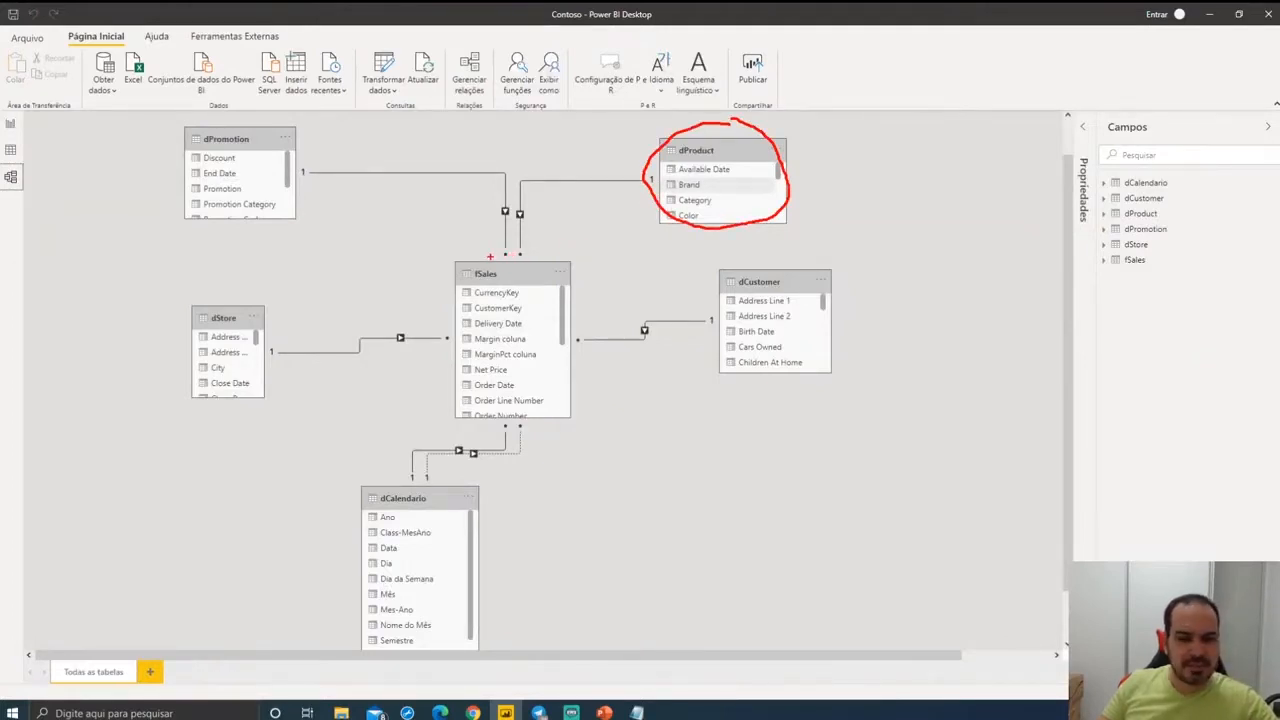
mouse_move(490, 256)
left_mouse_down()
mouse_move(432, 272)
mouse_move(455, 420)
mouse_move(566, 410)
mouse_move(562, 270)
mouse_move(490, 248)
left_mouse_up()
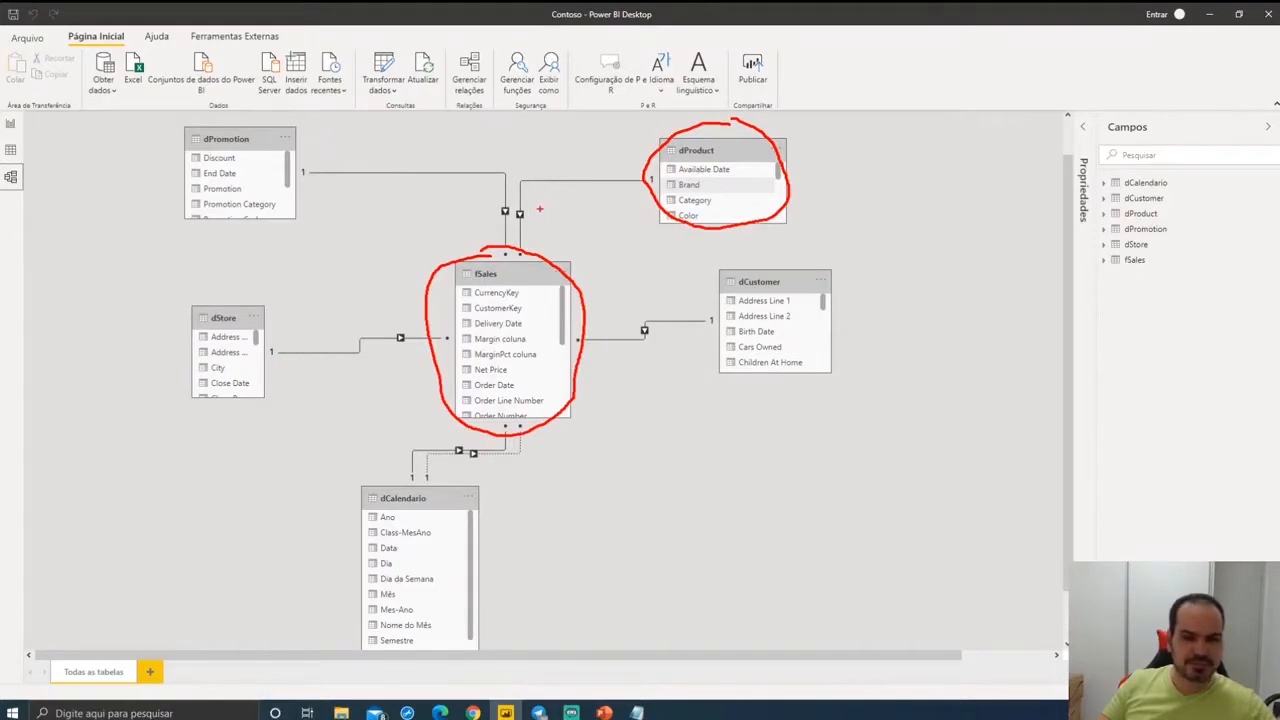
left_click_drag(531, 213, 590, 213)
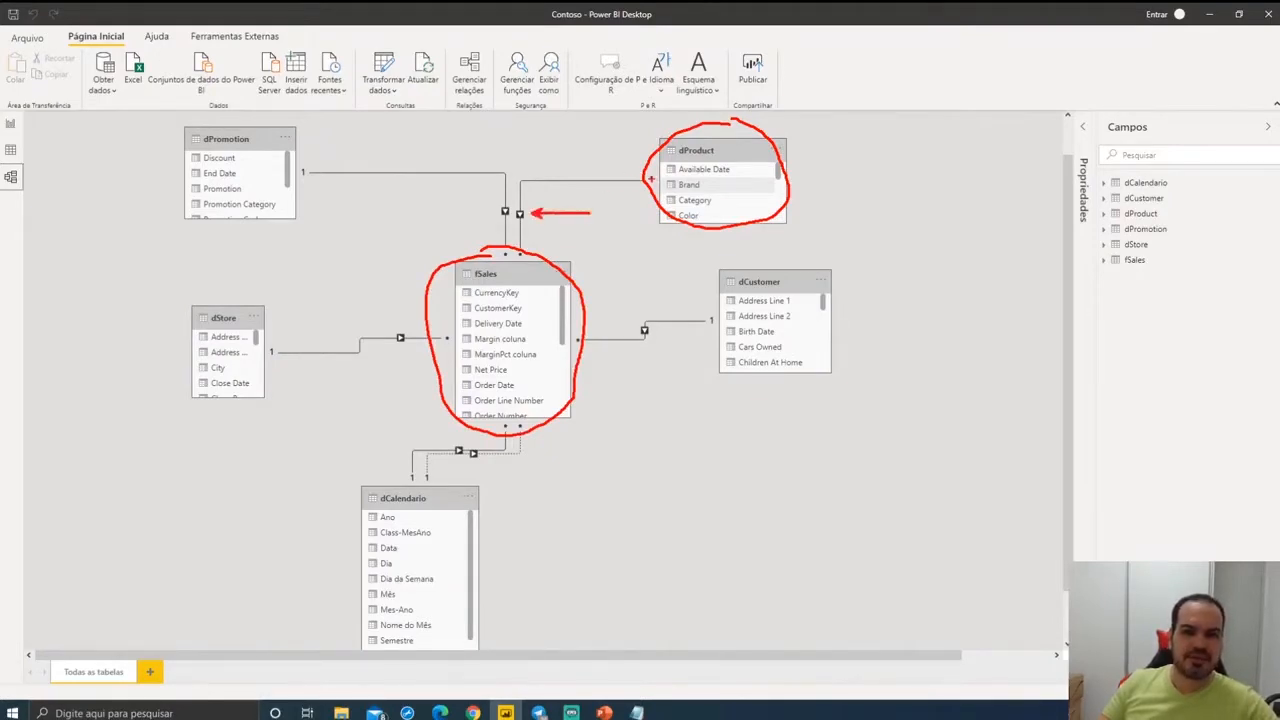
left_click_drag(650, 179, 524, 180)
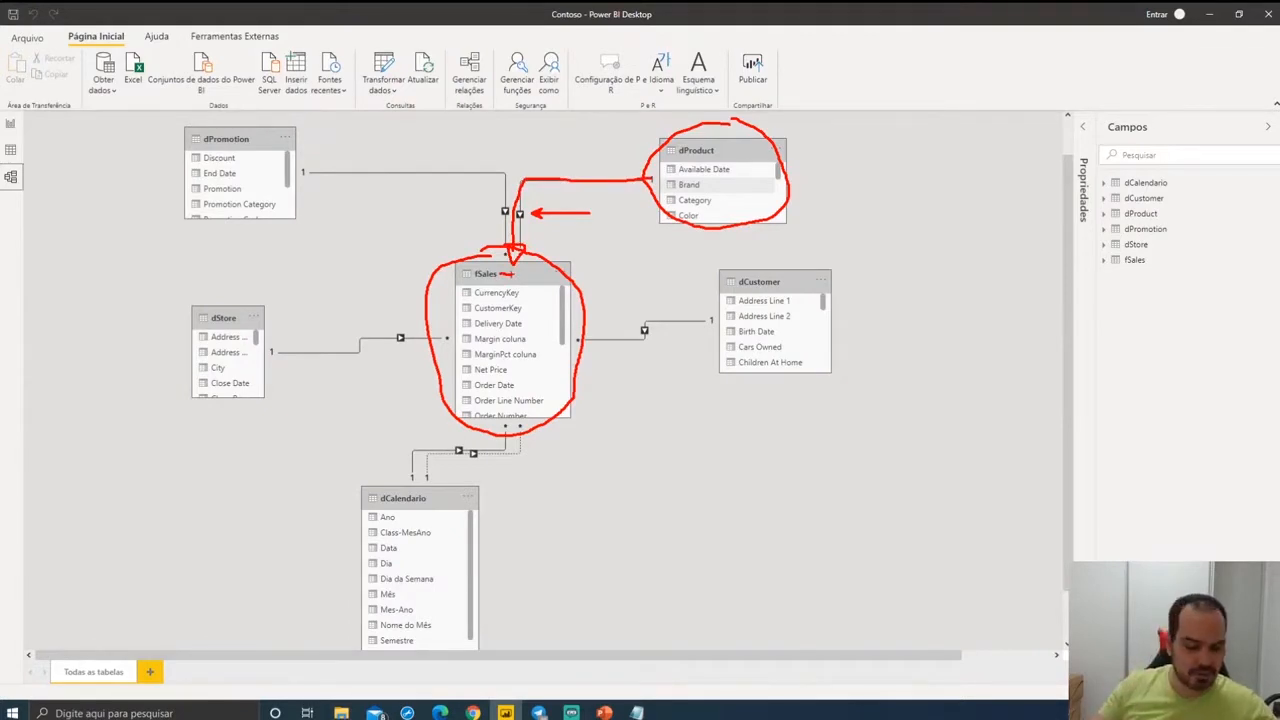
key("Escape")
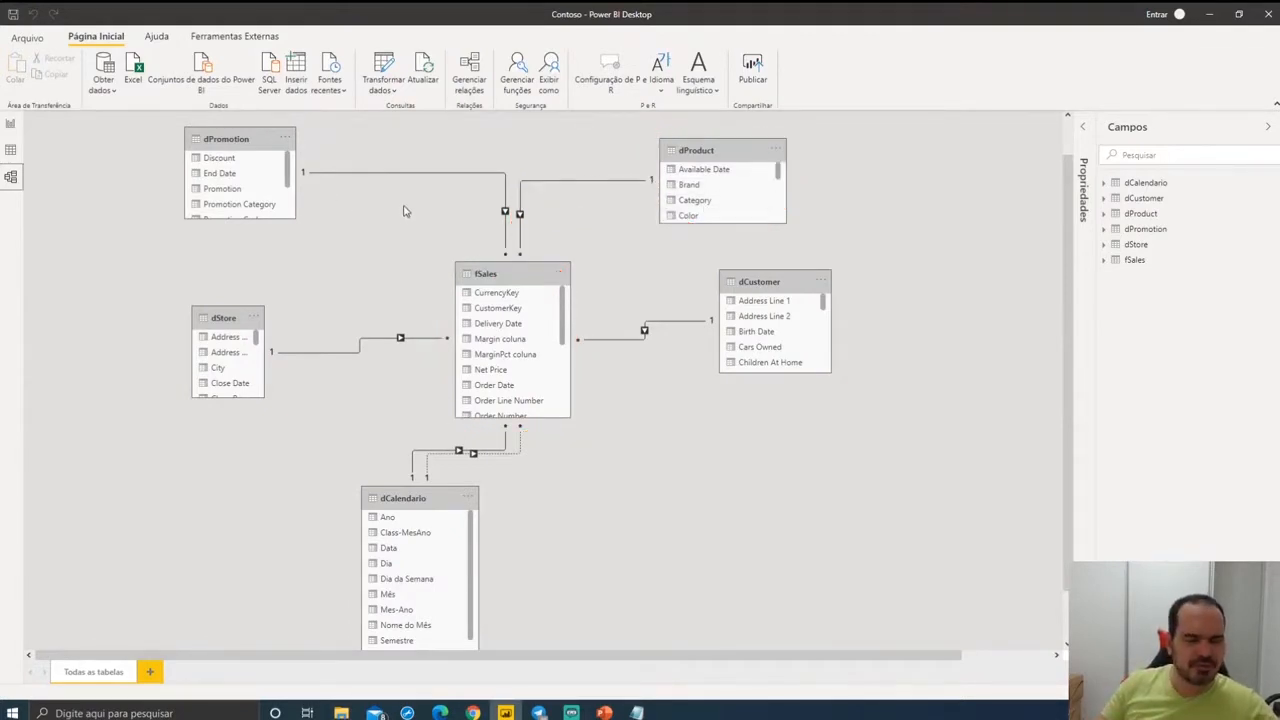
- Review how Sales Amount Coluna is split by category in the report table, focusing on the Audio row
left_click(12, 125)
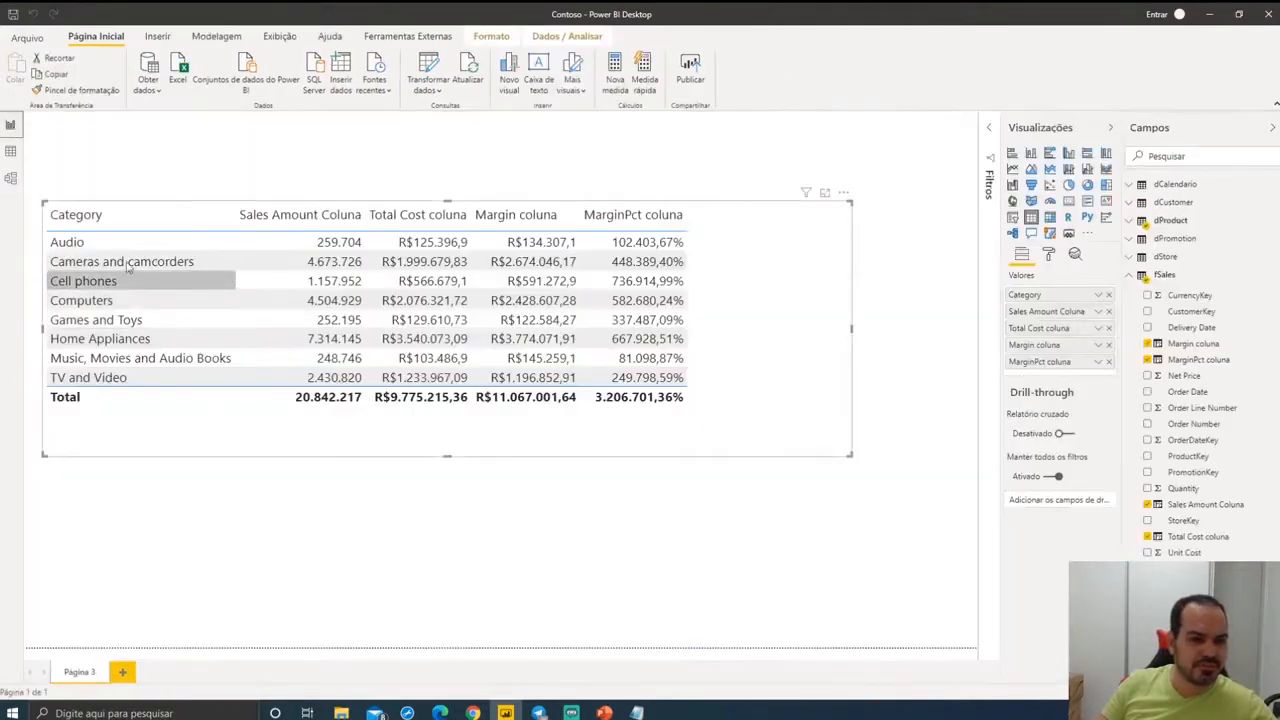
mouse_move(242, 198)
left_mouse_down()
mouse_move(358, 380)
mouse_move(373, 433)
left_mouse_up()
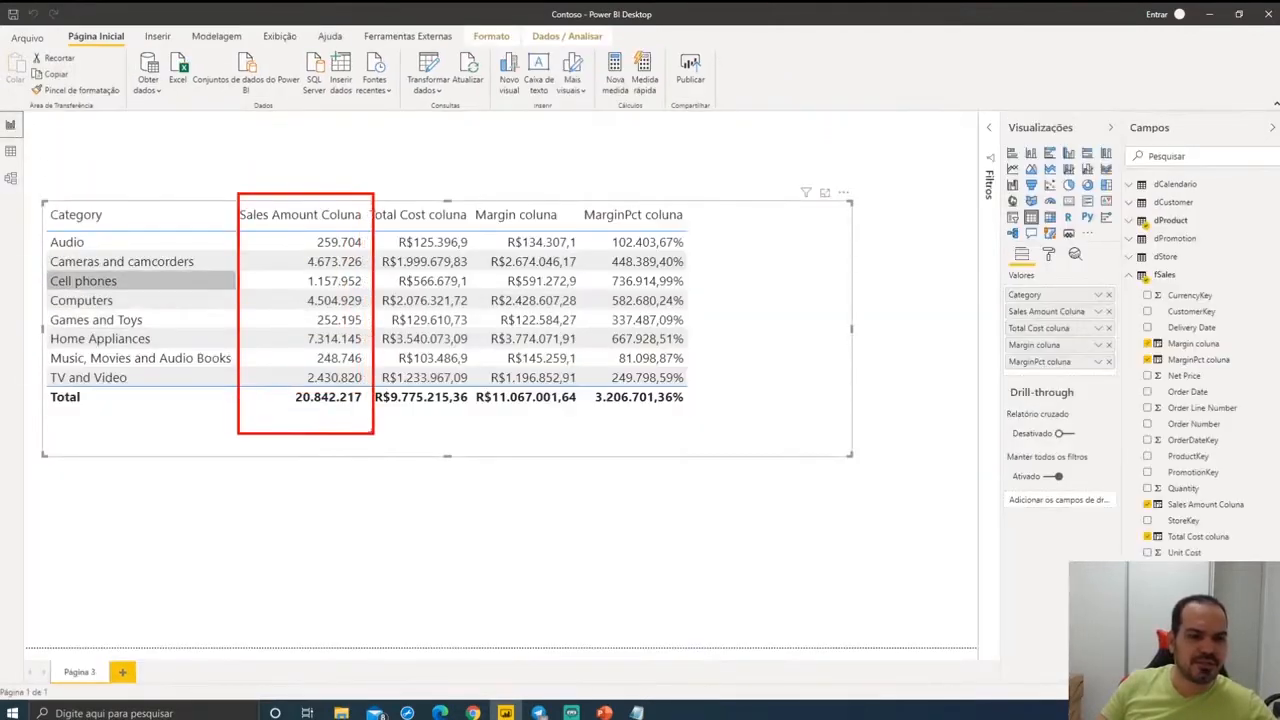
left_click_drag(158, 241, 175, 230)
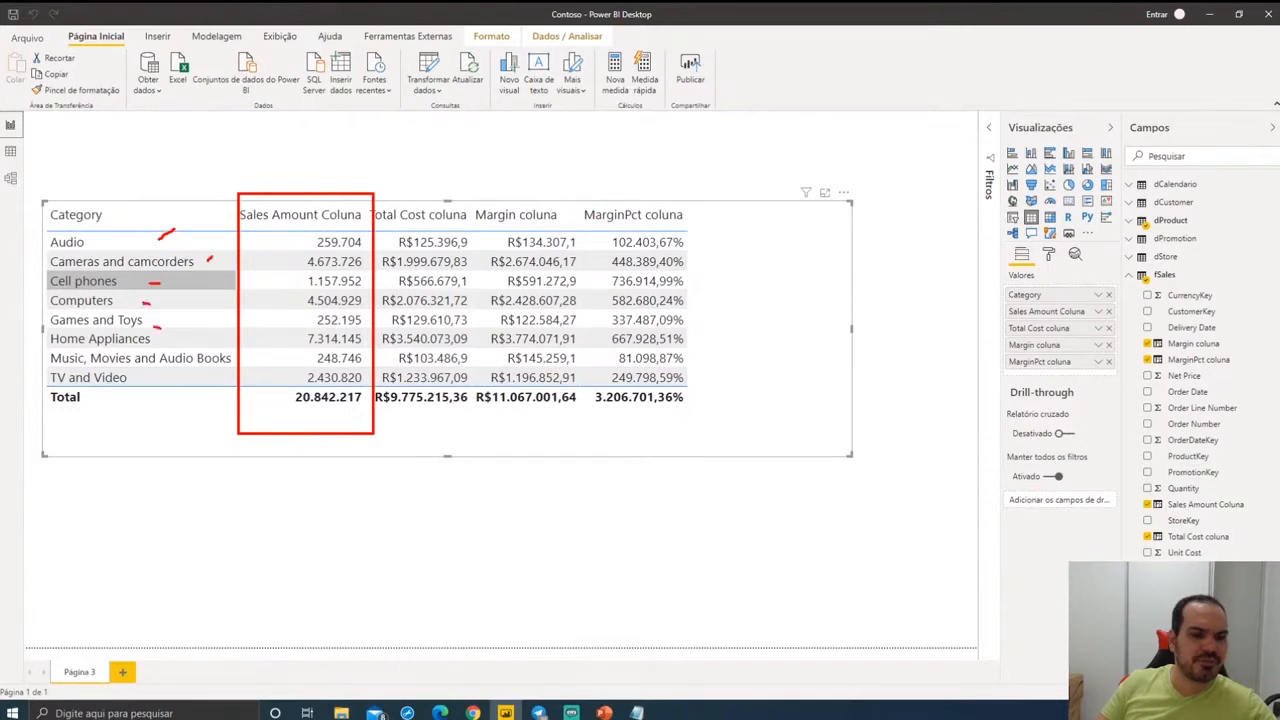
key("Escape")
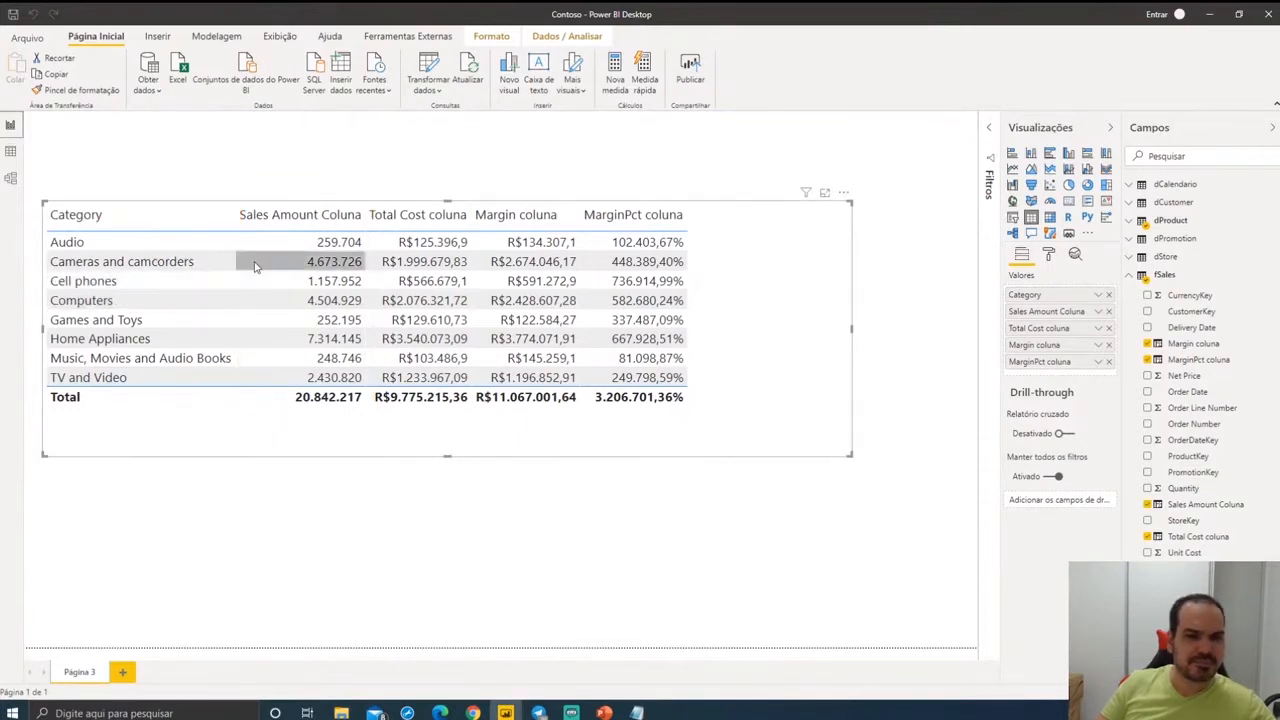
key("ctrl+2")
mouse_move(237, 203)
left_mouse_down()
mouse_move(317, 277)
mouse_move(370, 383)
left_mouse_up()
key("Escape")
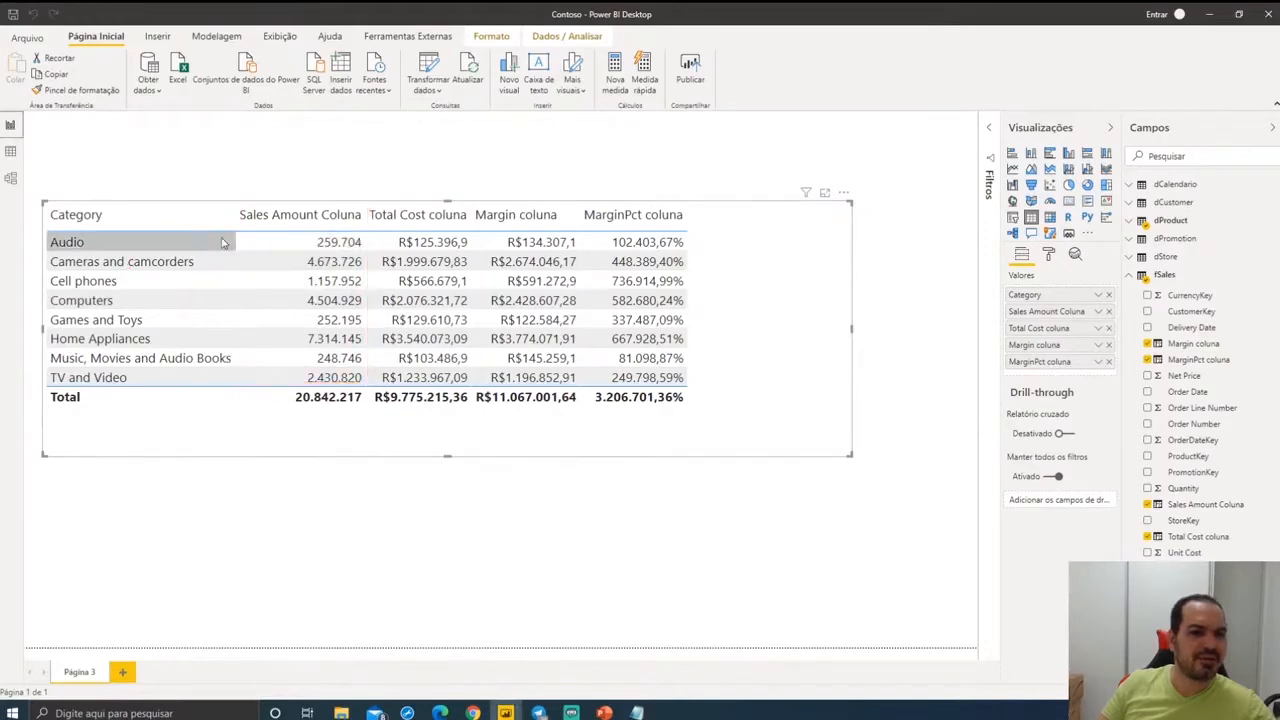
key("ctrl+2")
left_click_drag(37, 230, 372, 254)
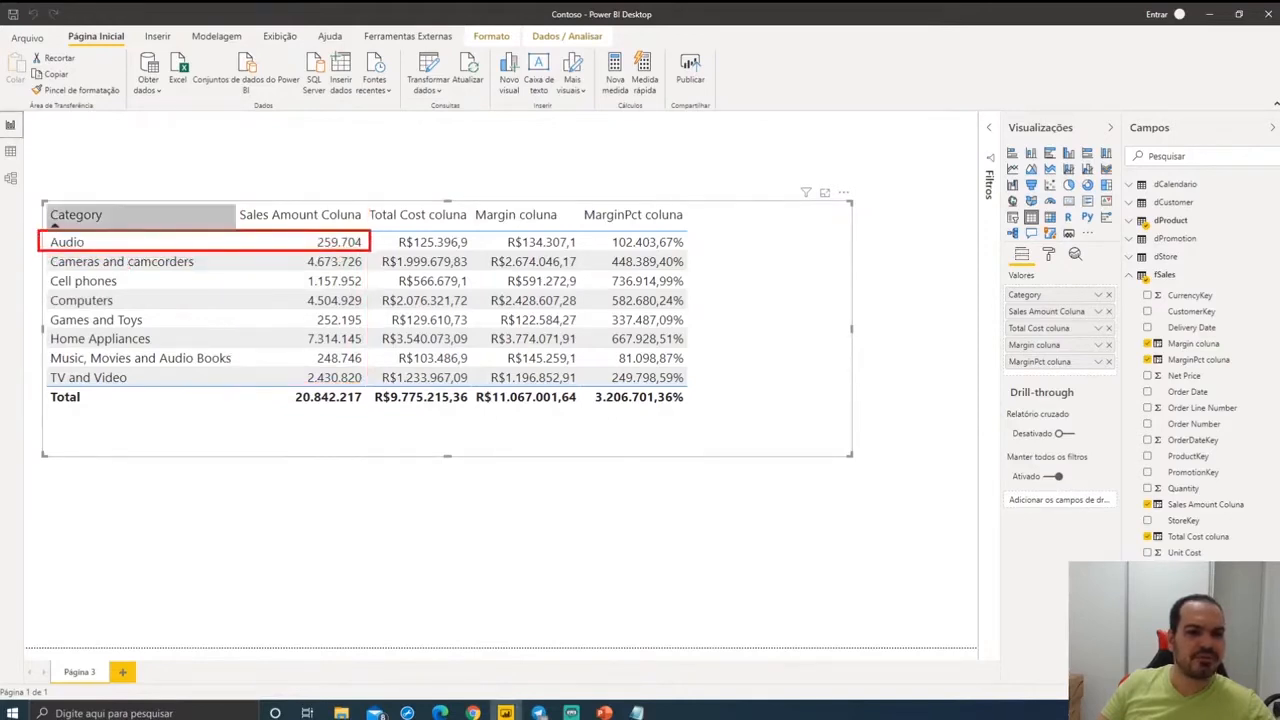
key("Escape")
- Inspect the row-level Sales Amount Coluna values and the ProductKey column in the fSales data
left_click(11, 152)
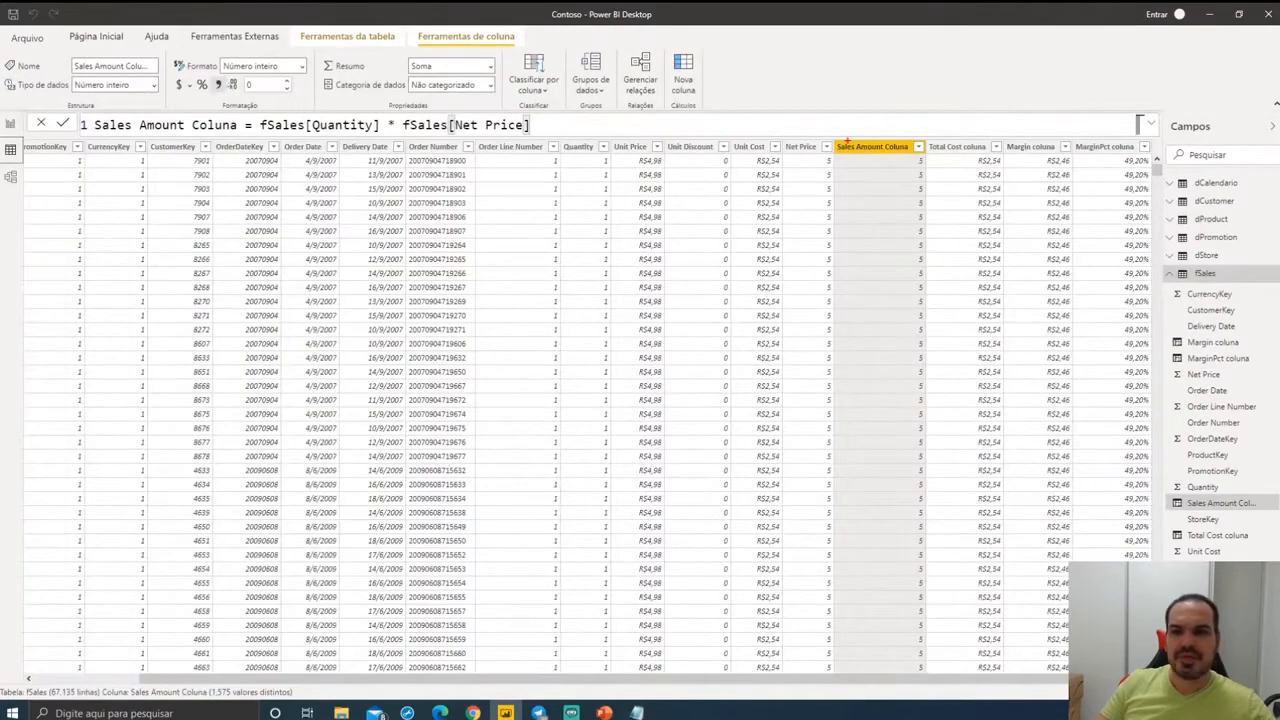
key("ctrl+2")
mouse_move(832, 131)
left_mouse_down()
mouse_move(884, 282)
mouse_move(934, 630)
left_mouse_up()
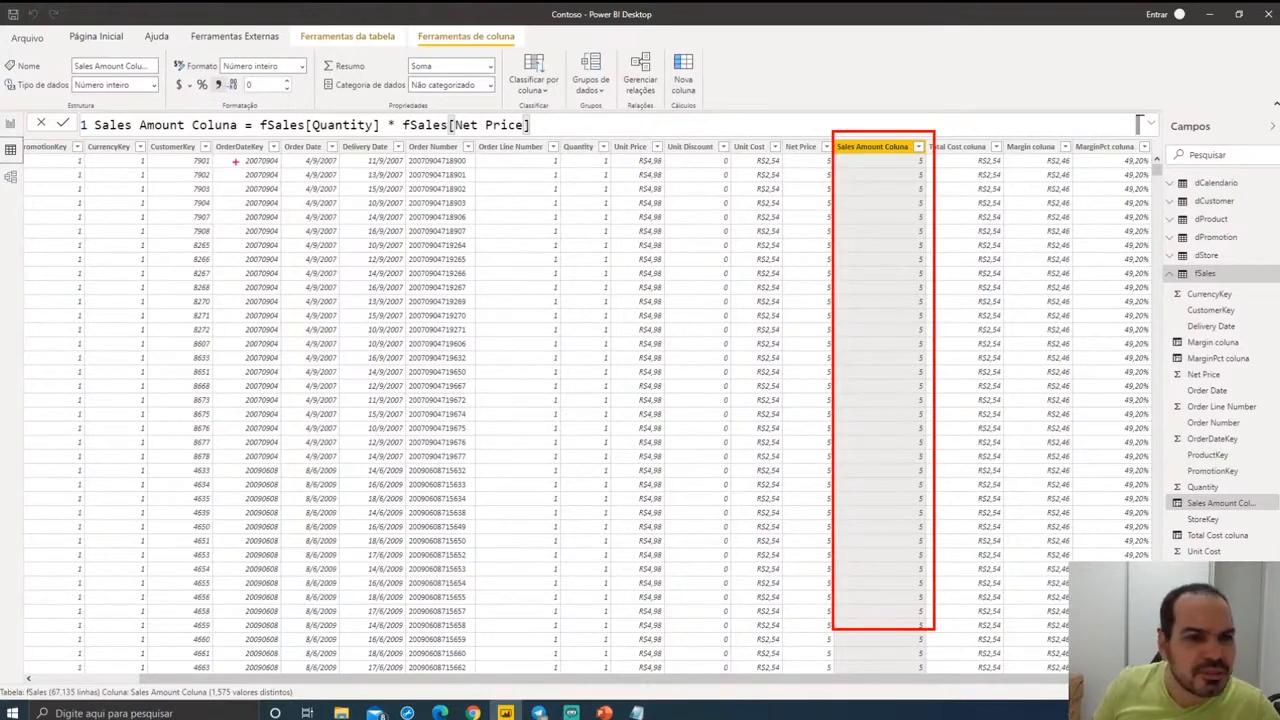
key("Escape")
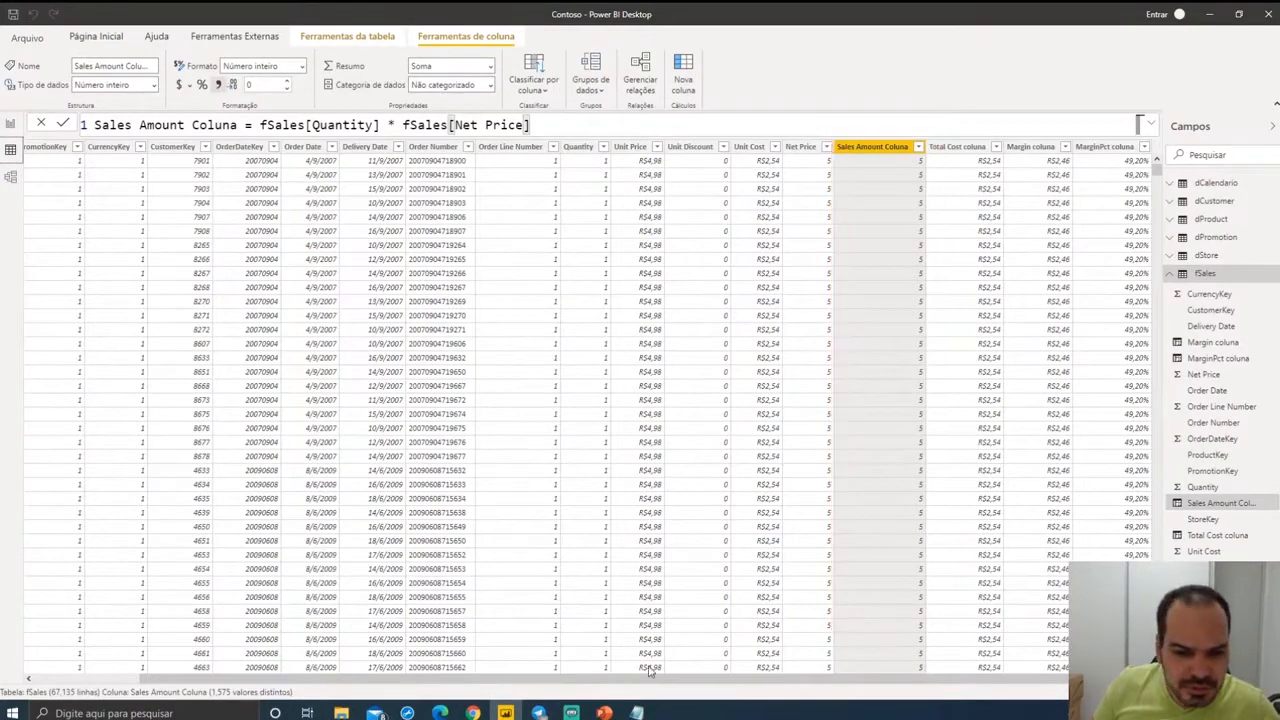
left_click_drag(554, 690, 450, 692)
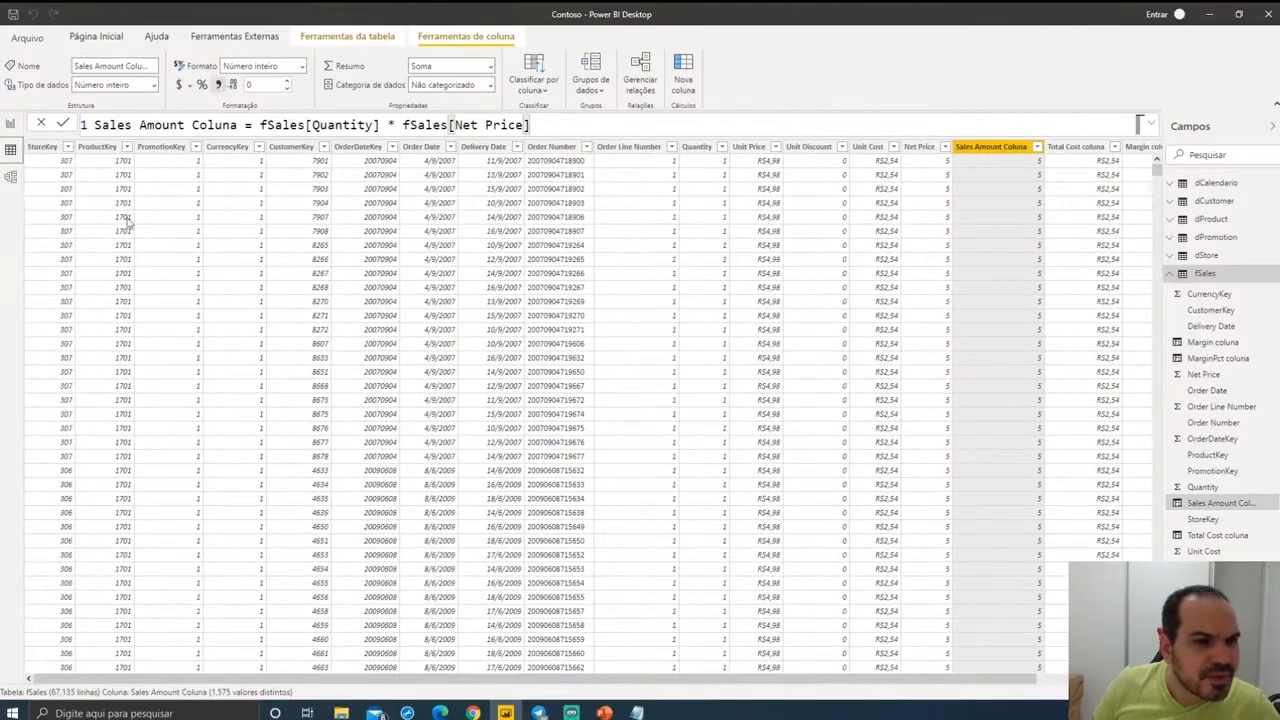
mouse_move(67, 142)
left_mouse_down()
mouse_move(113, 185)
mouse_move(132, 184)
mouse_move(128, 165)
left_mouse_up()
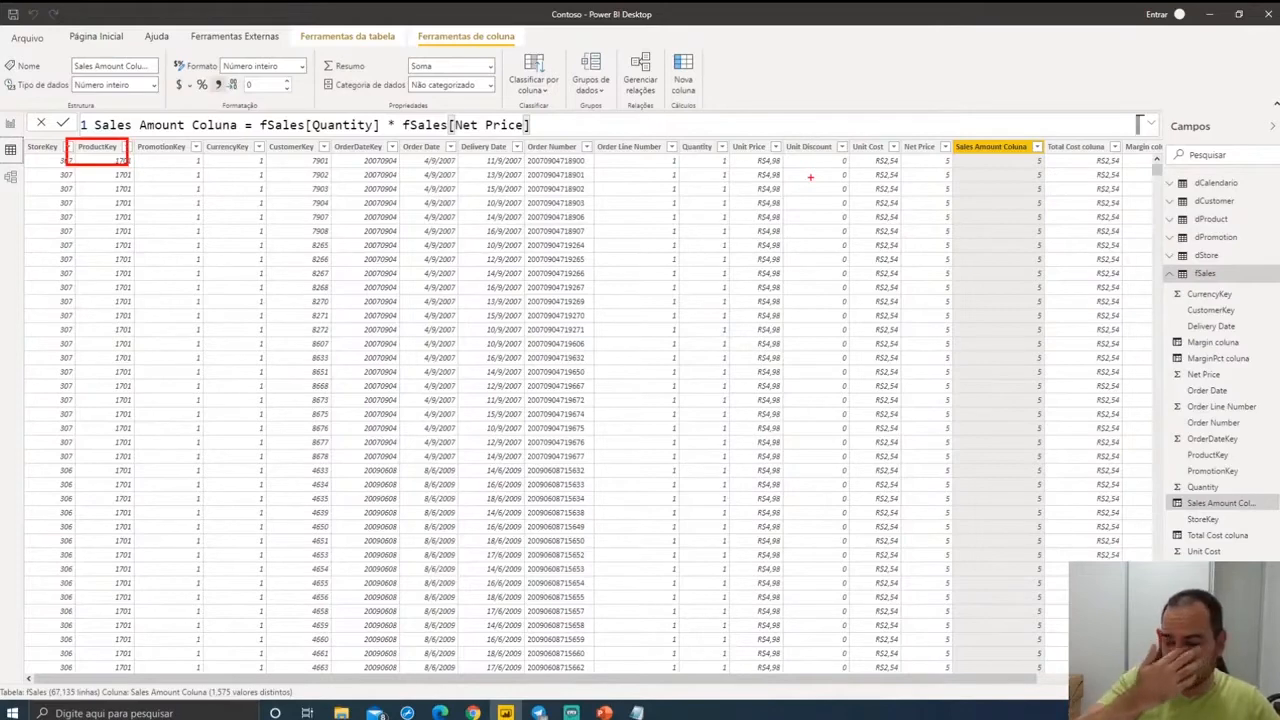
key("Escape")
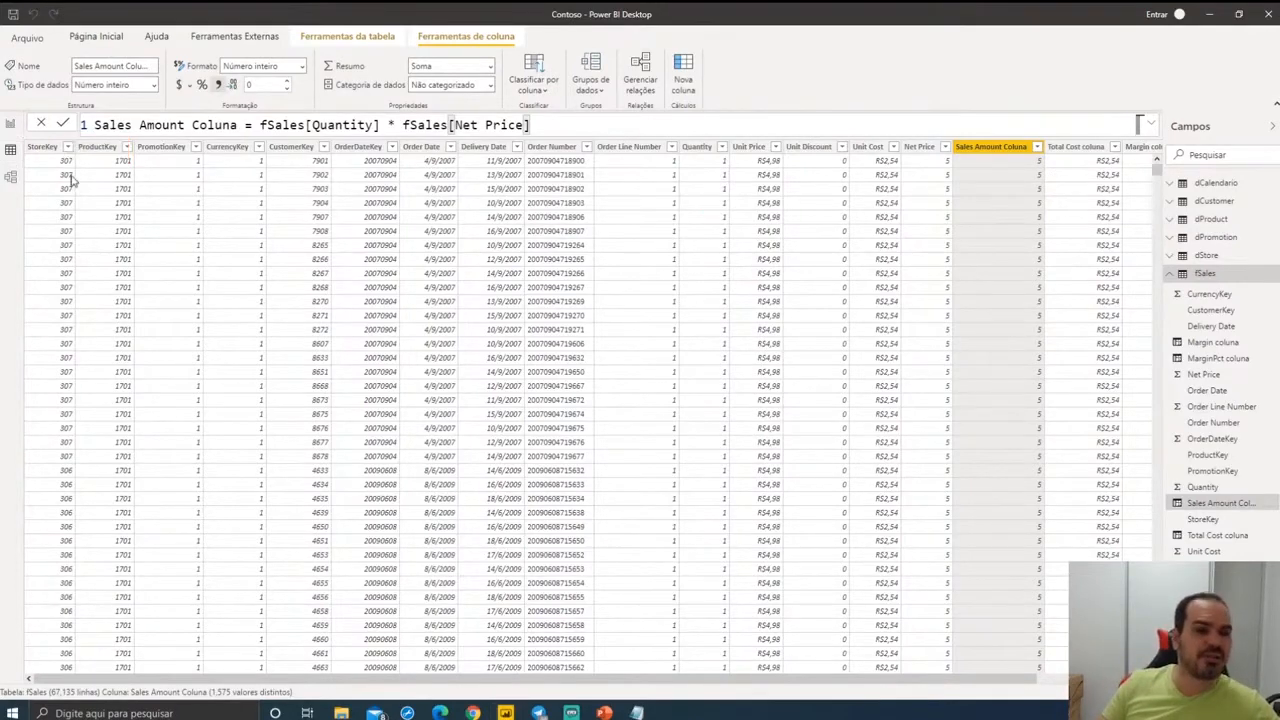
- Examine in the data model how ProductKey in fSales links to the Category field of dProduct
left_click(10, 177)
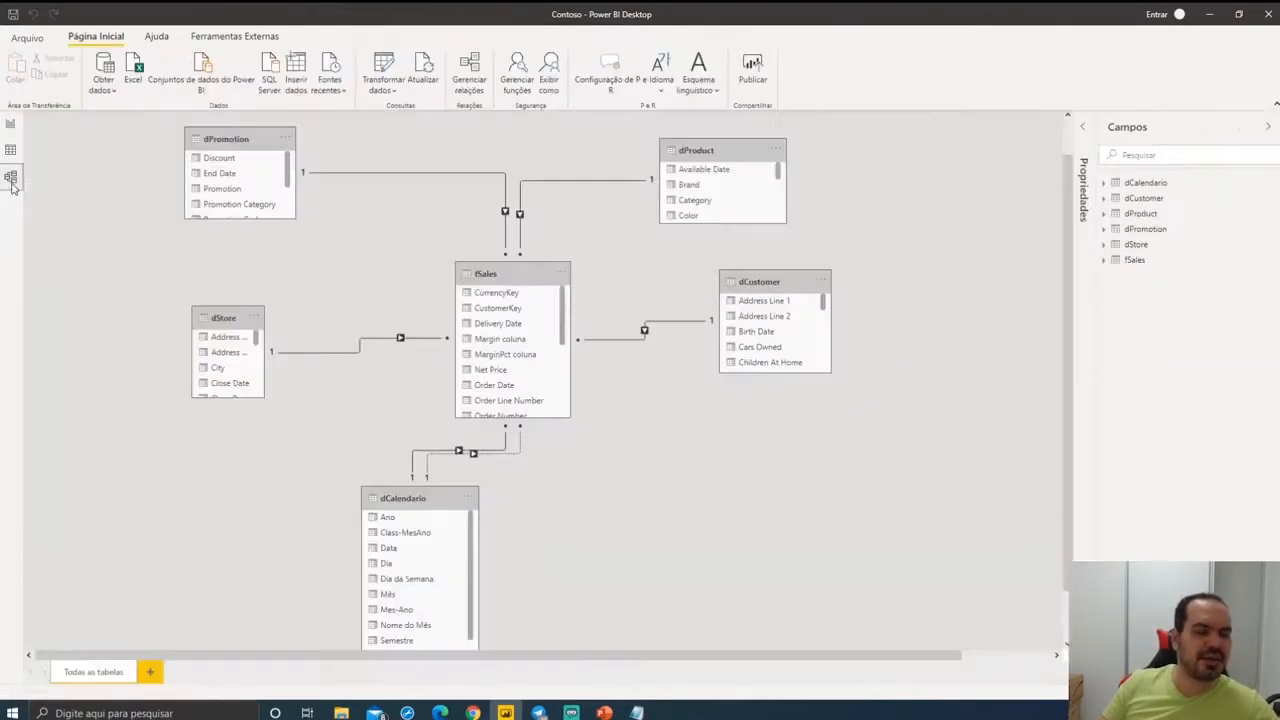
mouse_move(707, 126)
left_mouse_down()
mouse_move(668, 230)
mouse_move(740, 119)
left_mouse_up()
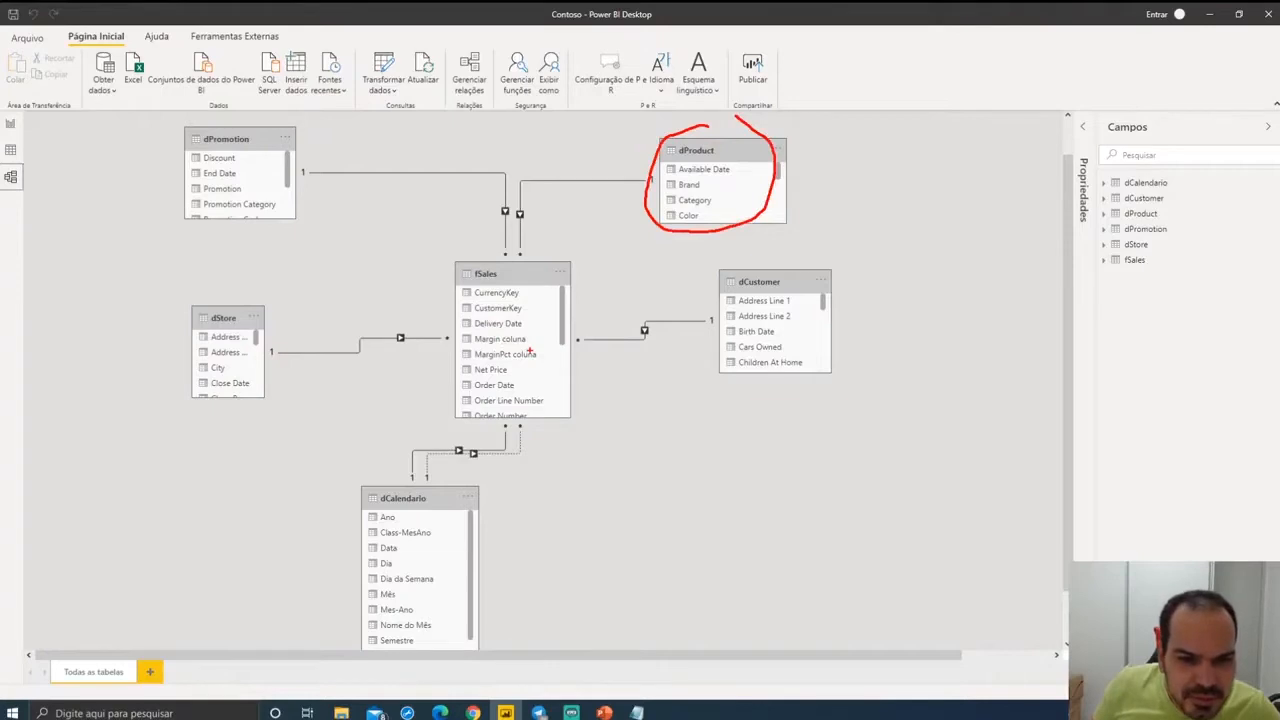
key("Escape")
scroll(510, 350, "down", 1)
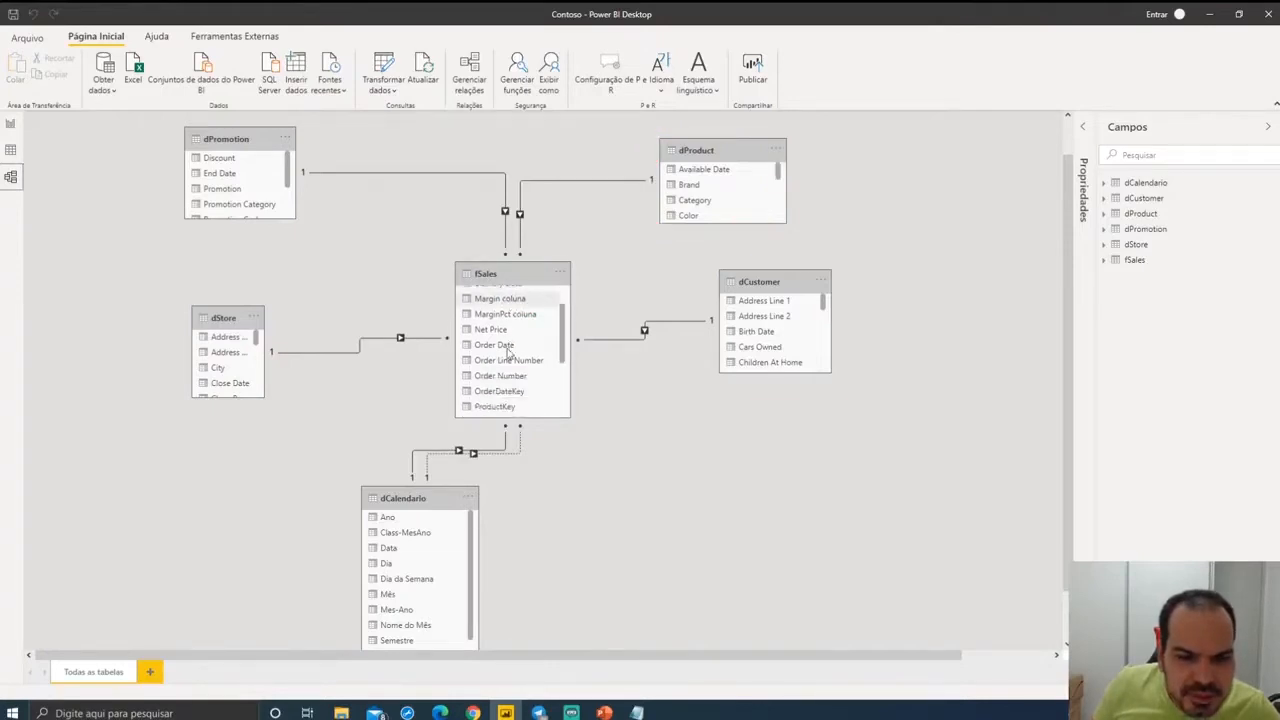
left_click_drag(458, 400, 521, 414)
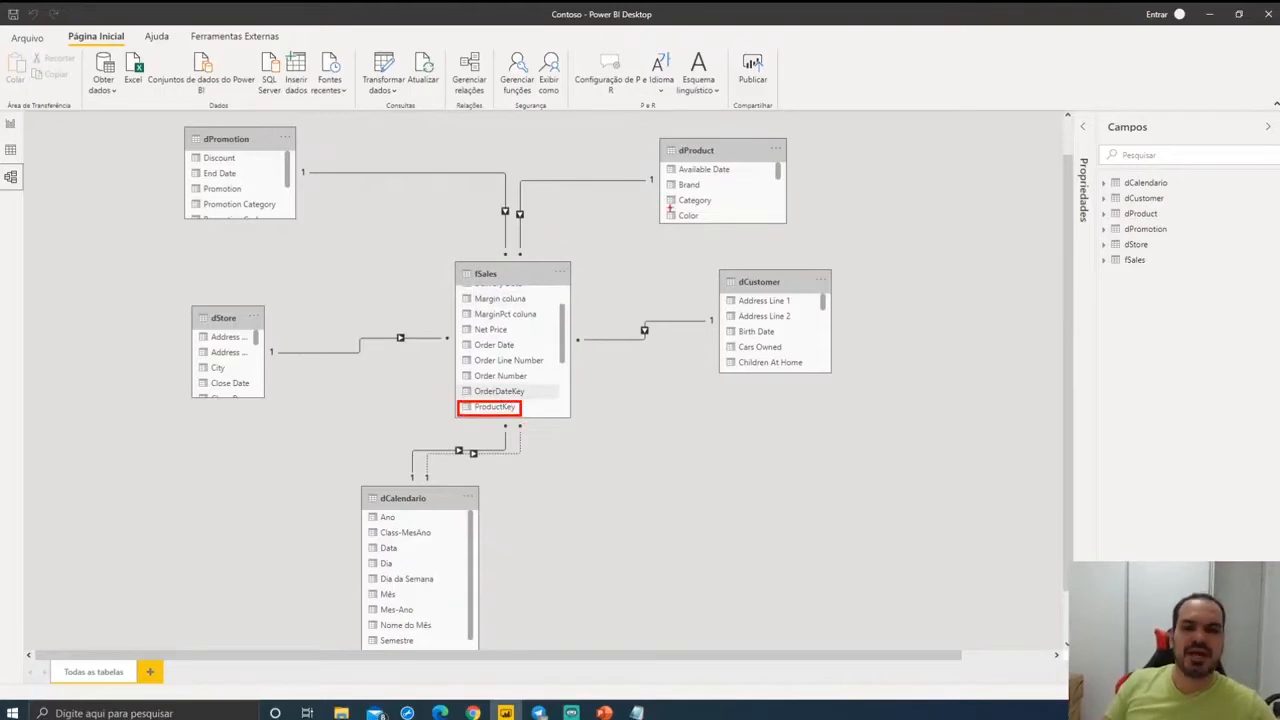
mouse_move(682, 131)
left_mouse_down()
mouse_move(640, 192)
mouse_move(745, 228)
mouse_move(772, 138)
mouse_move(698, 120)
left_mouse_up()
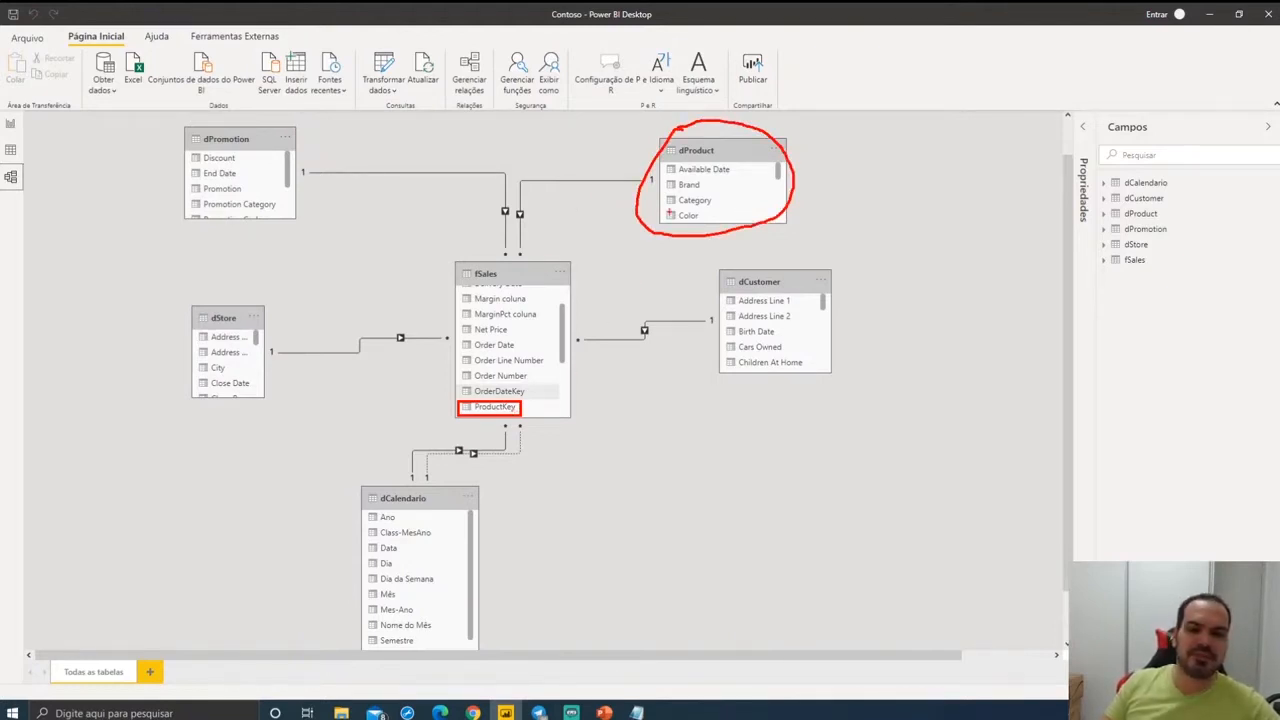
left_click_drag(668, 192, 726, 210)
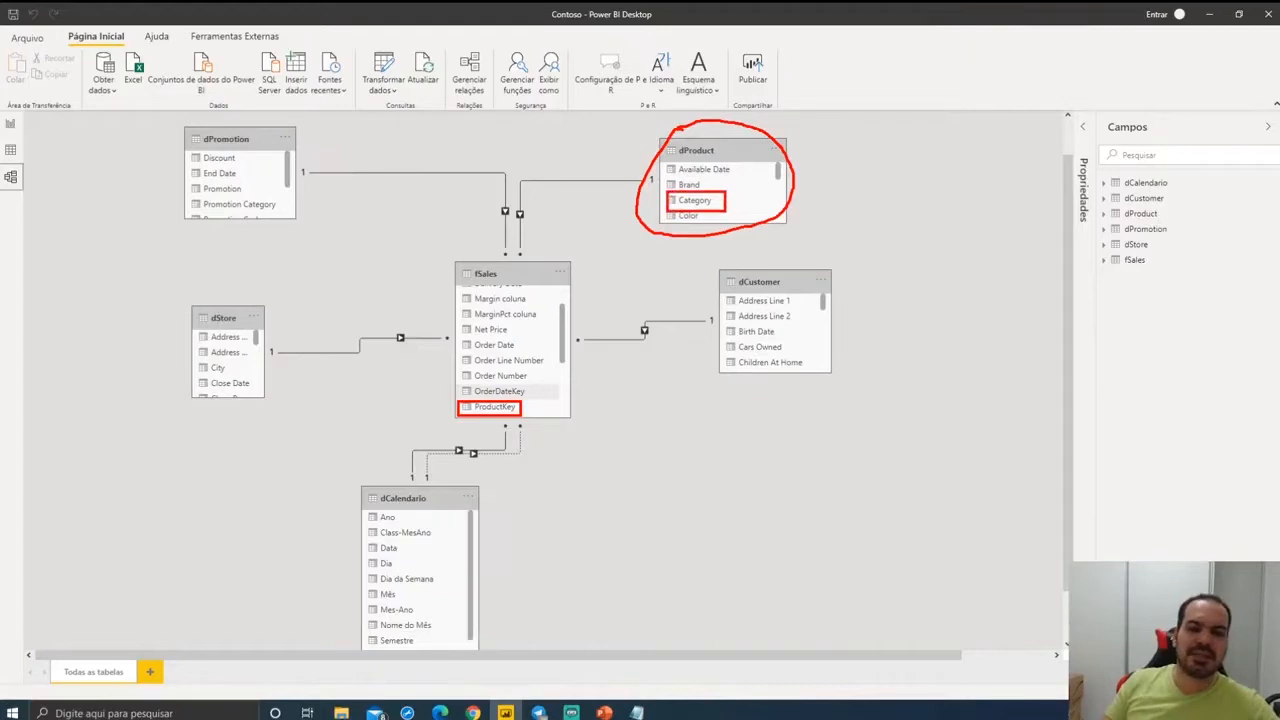
key("Escape")
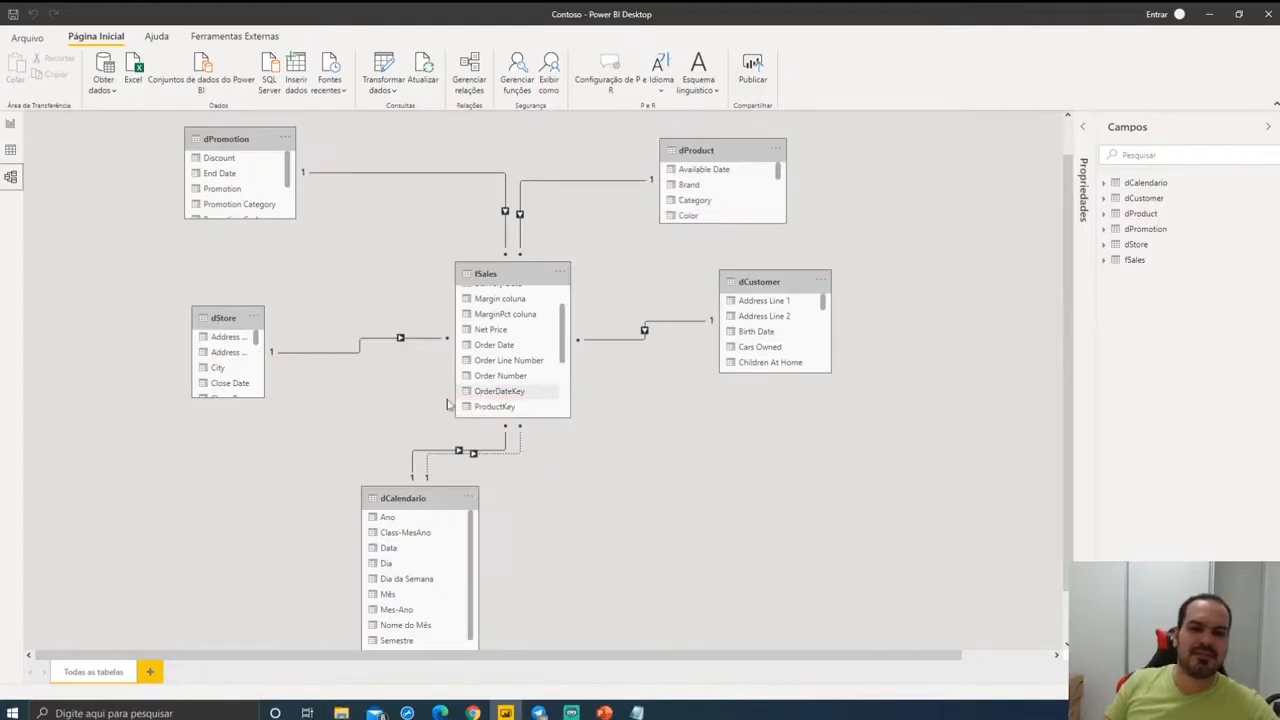
- Check the Sales Amount Coluna values in the report table against the field's available summarization options
left_click(12, 126)
key("ctrl+2")
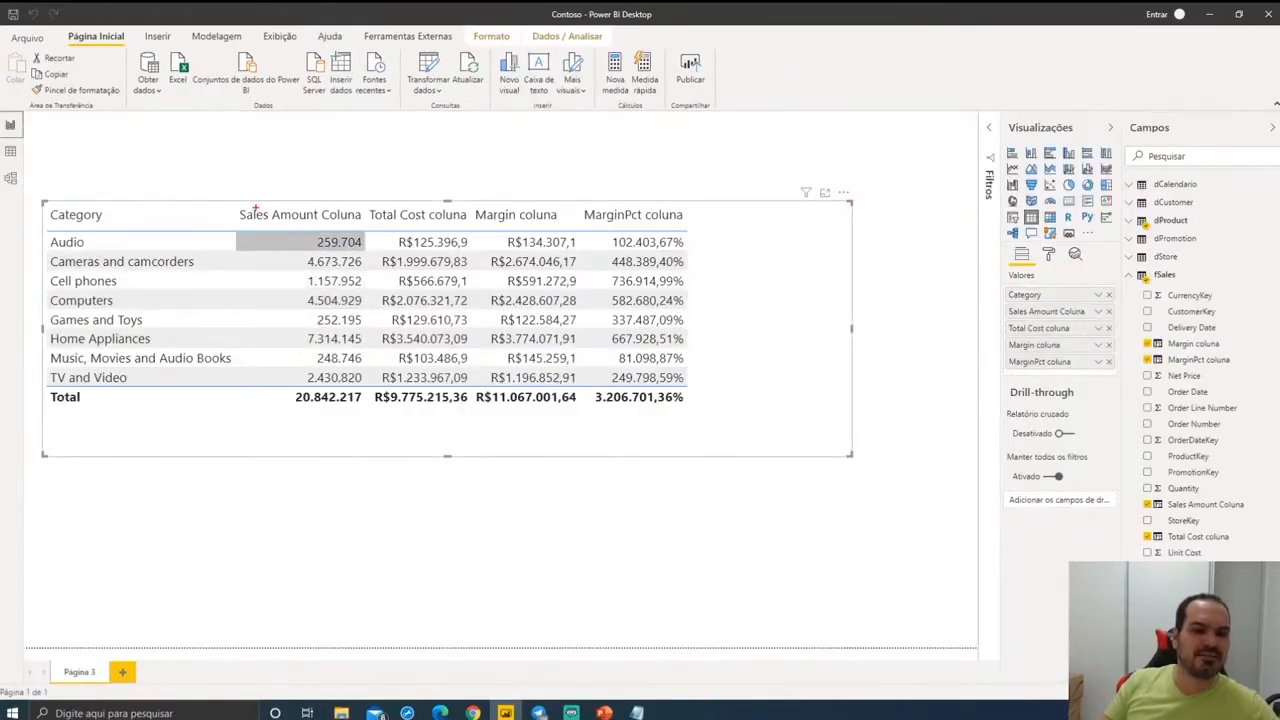
left_click_drag(239, 194, 368, 421)
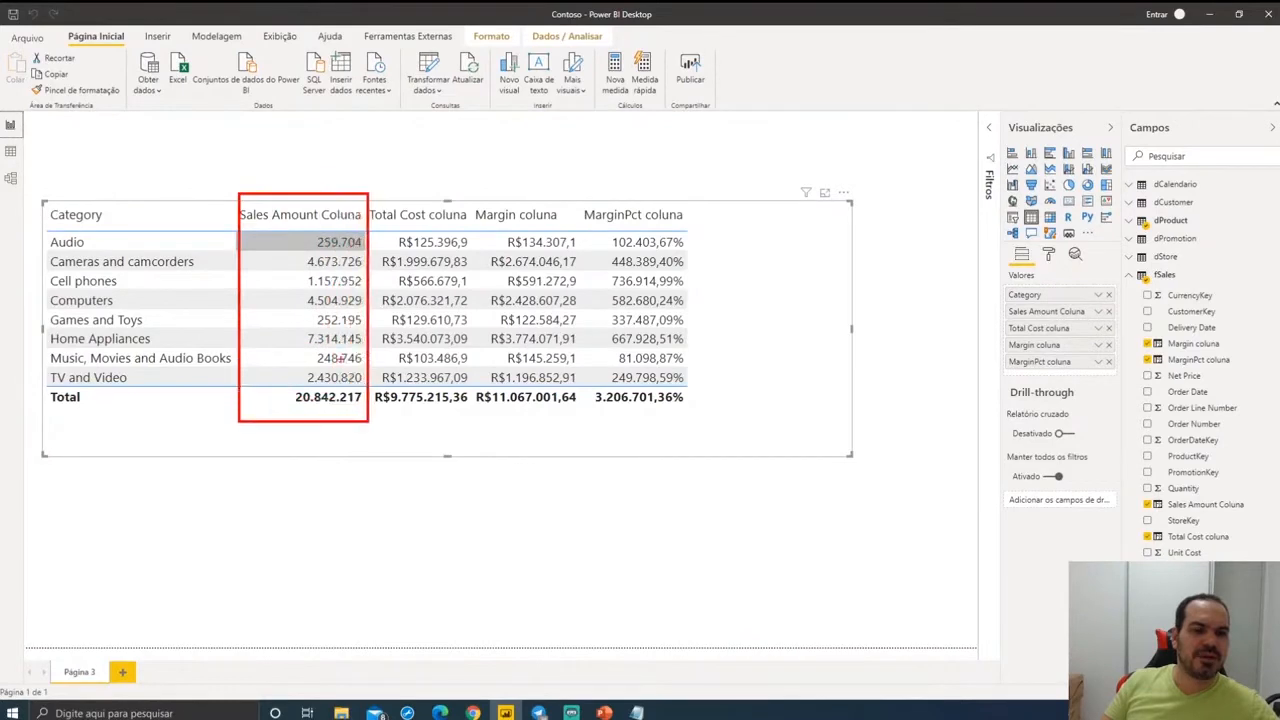
key("Escape")
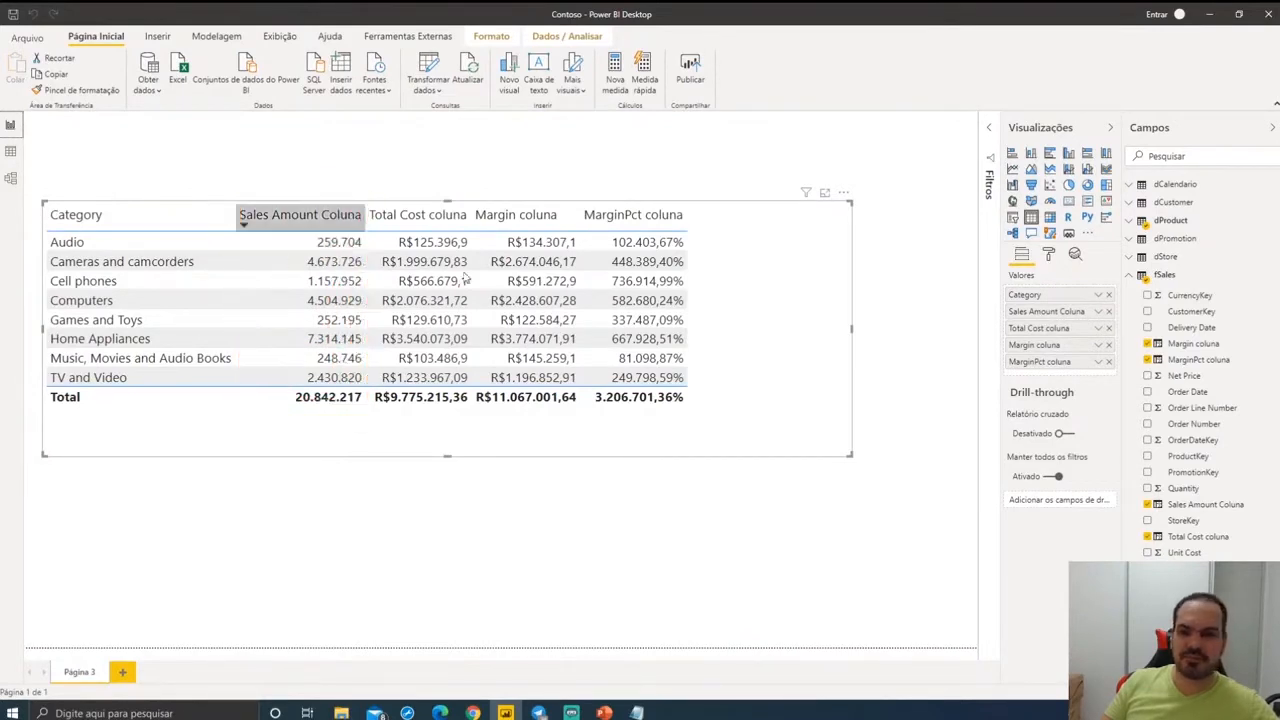
left_click(1098, 312)
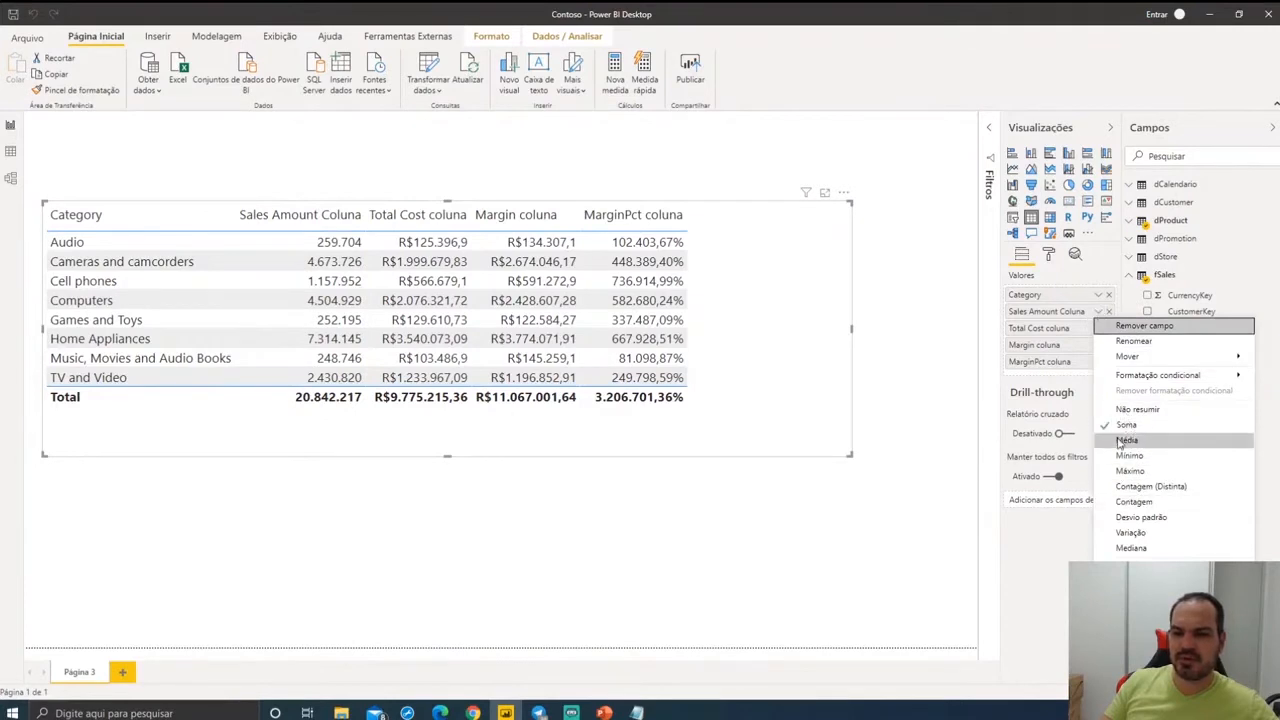
key("Escape")
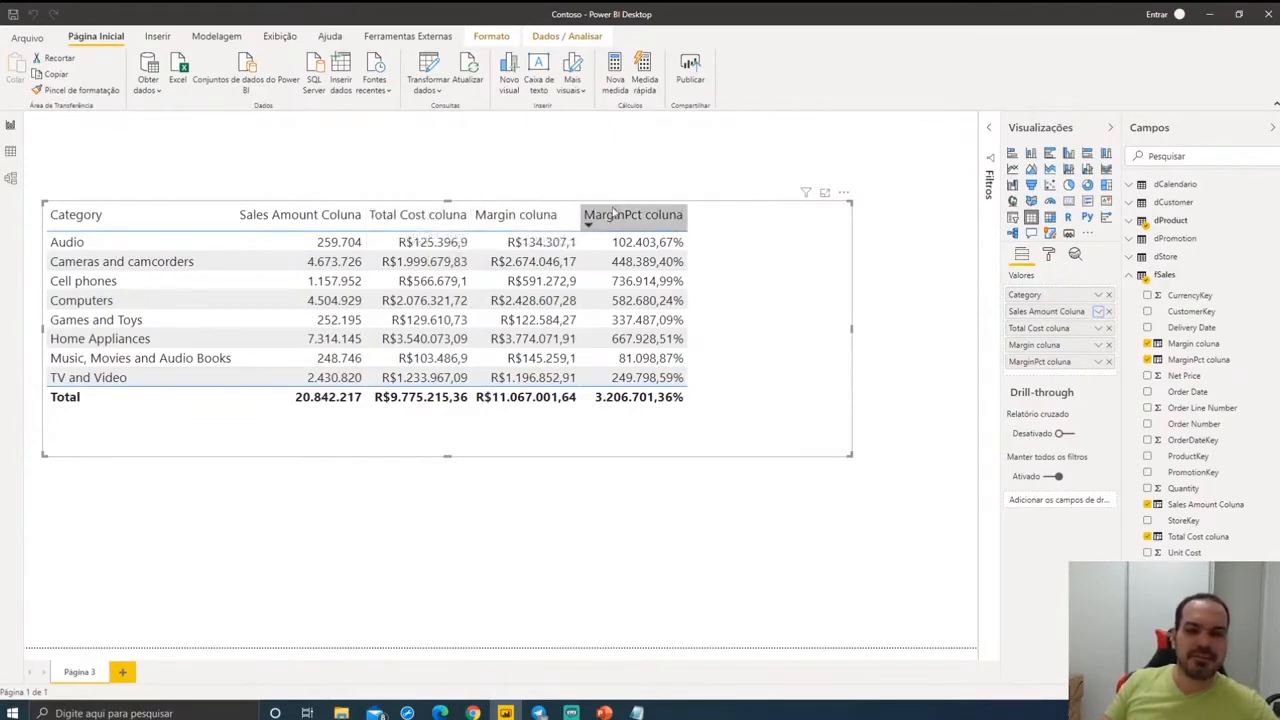
- Compare MarginPct coluna per category in the report table with its row-level percentages in fSales
mouse_move(581, 191)
left_mouse_down()
mouse_move(680, 416)
mouse_move(722, 438)
mouse_move(708, 413)
left_mouse_up()
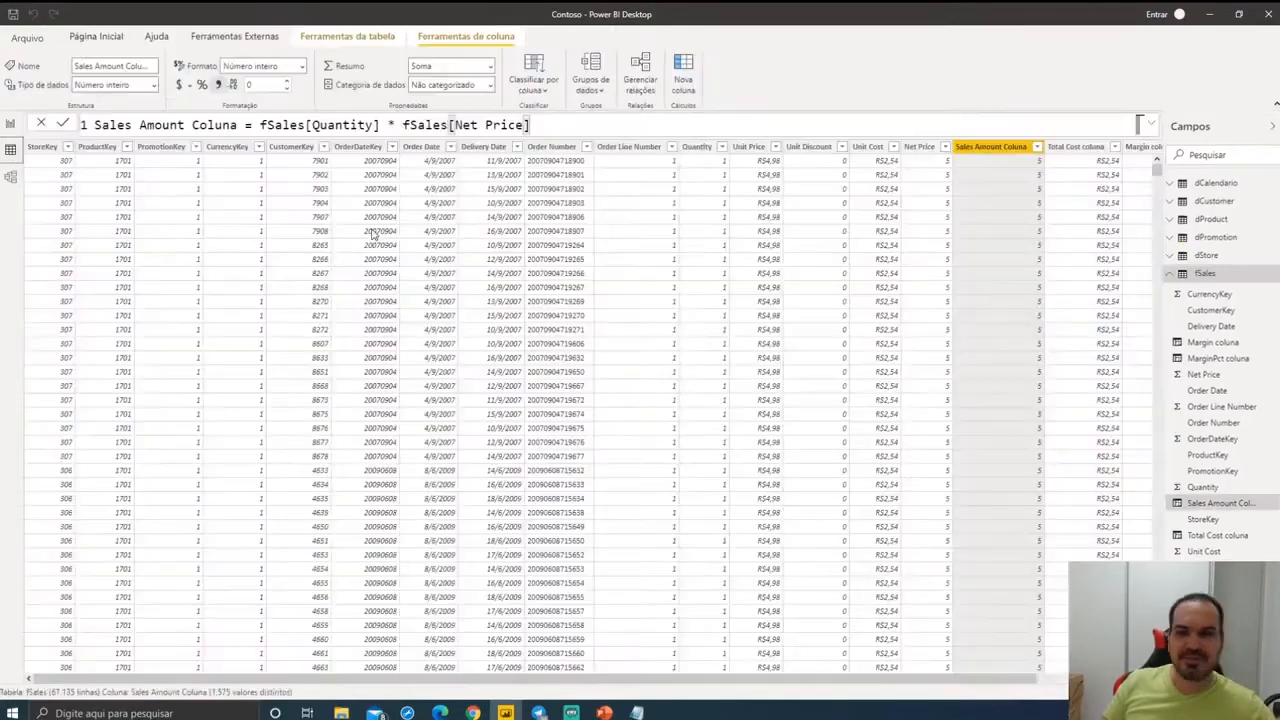
left_click(11, 151)
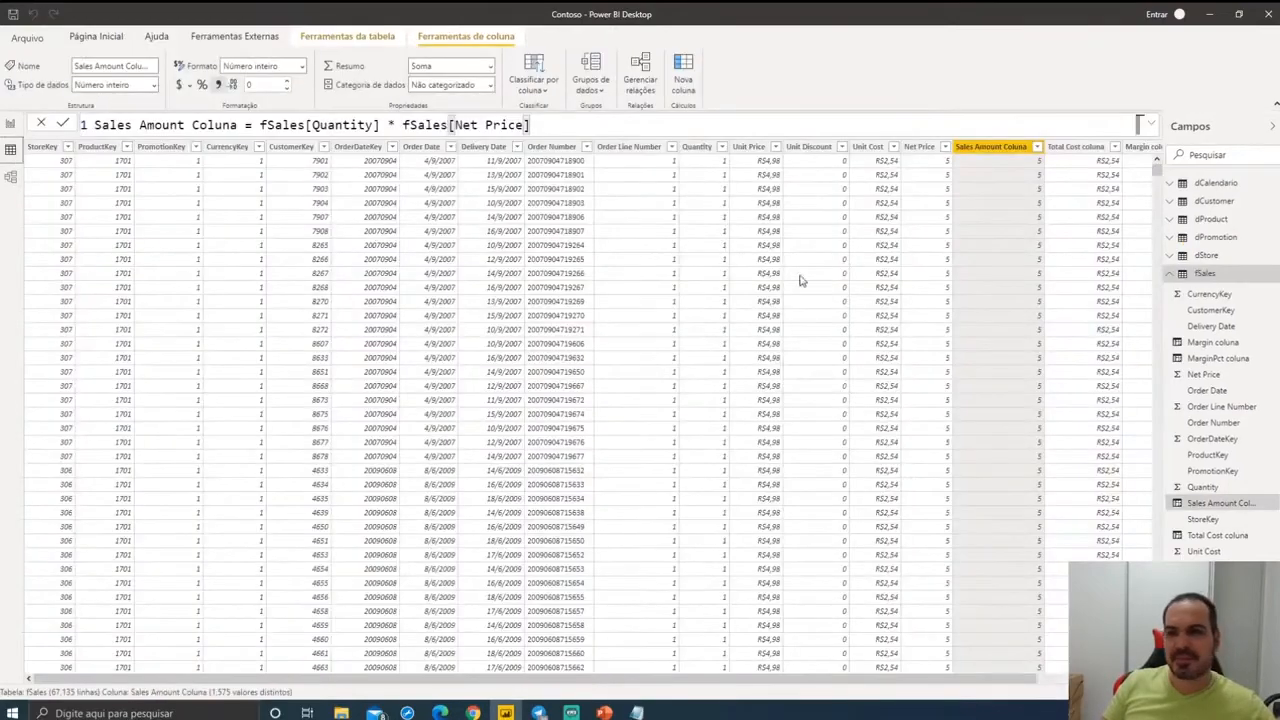
left_click_drag(950, 680, 1059, 687)
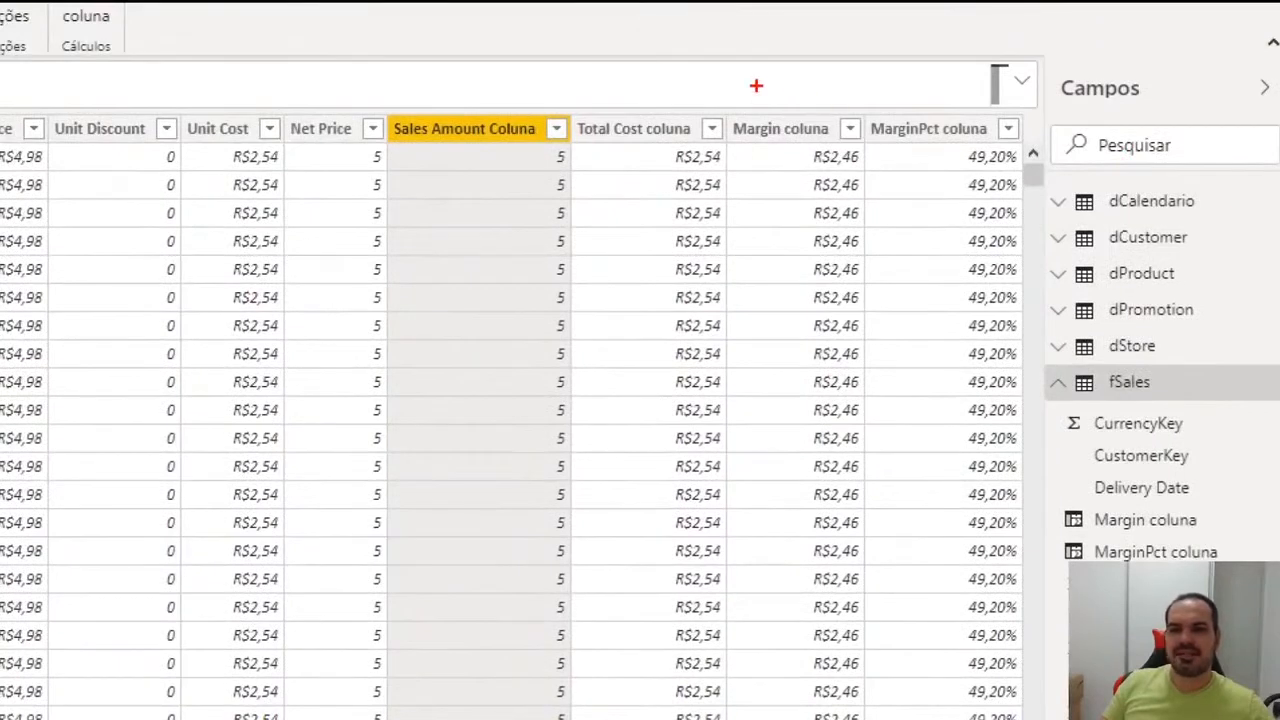
mouse_move(858, 110)
left_mouse_down()
mouse_move(1020, 486)
mouse_move(1026, 644)
left_mouse_up()
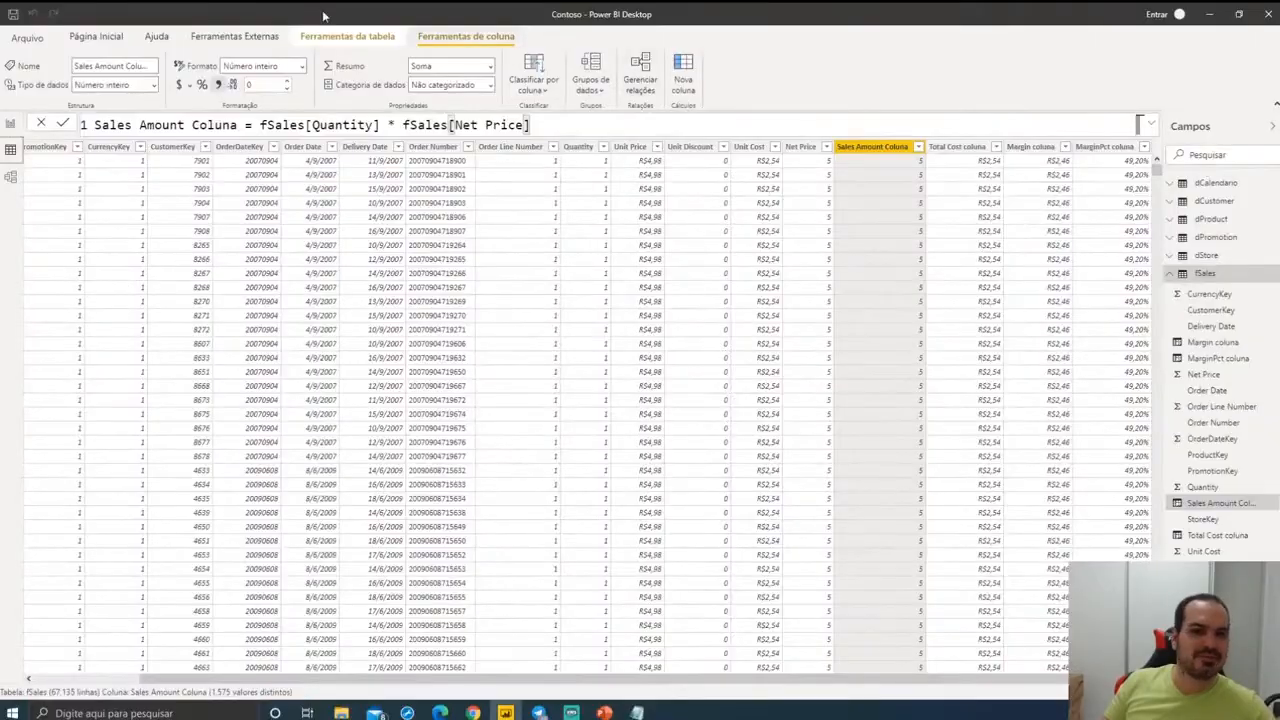
- Inspect the DIVIDE formula of MarginPct coluna from the report's field list
left_click(12, 121)
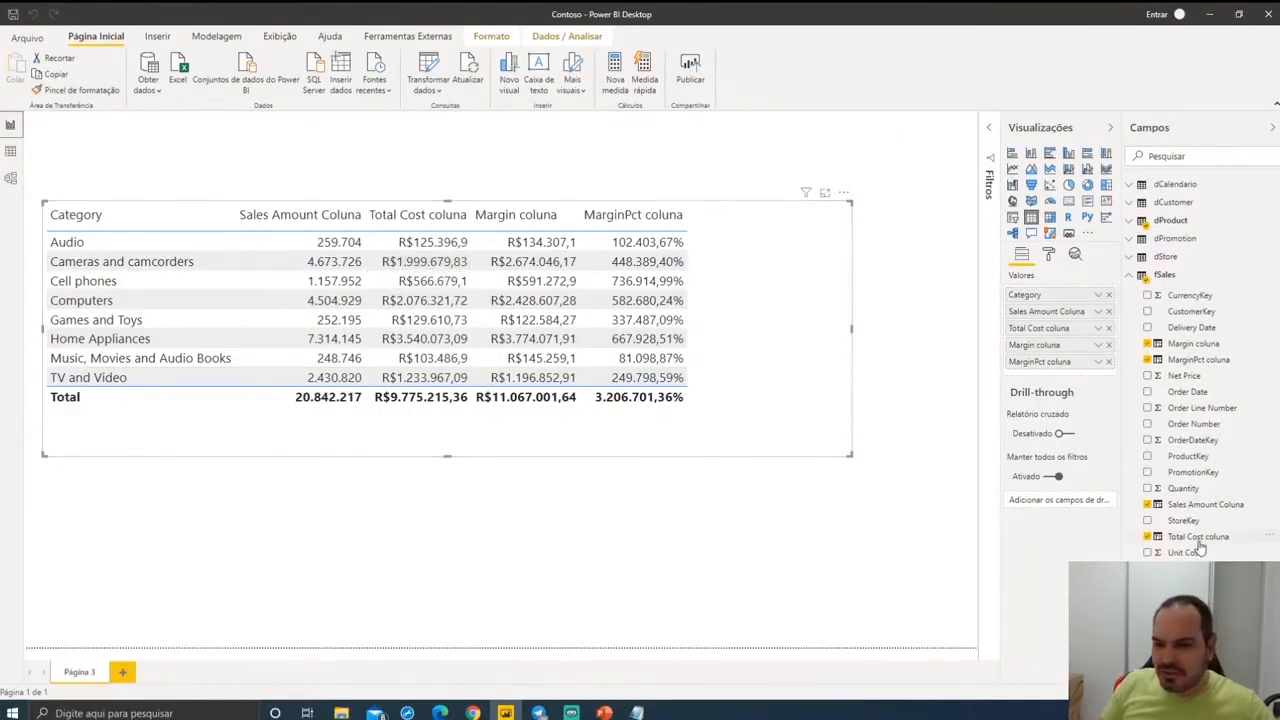
left_click(1196, 360)
scroll(304, 130, "up", 4)
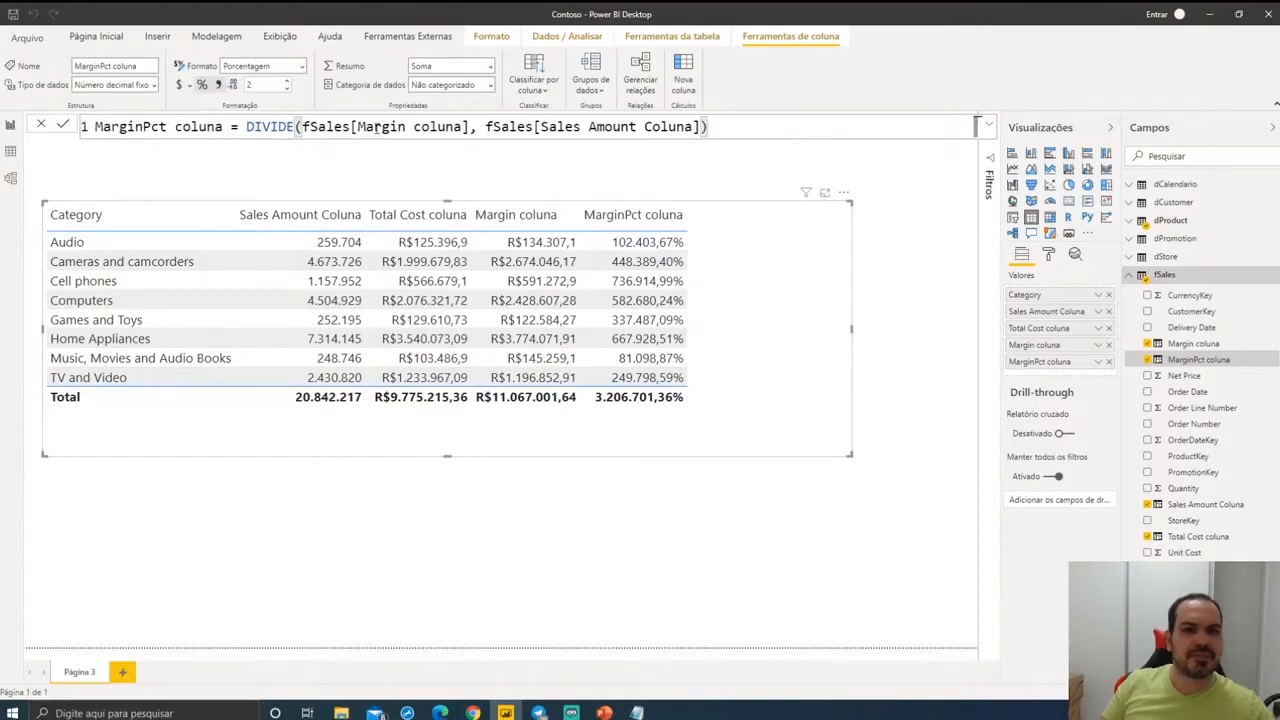
left_click(588, 127)
key("Escape")
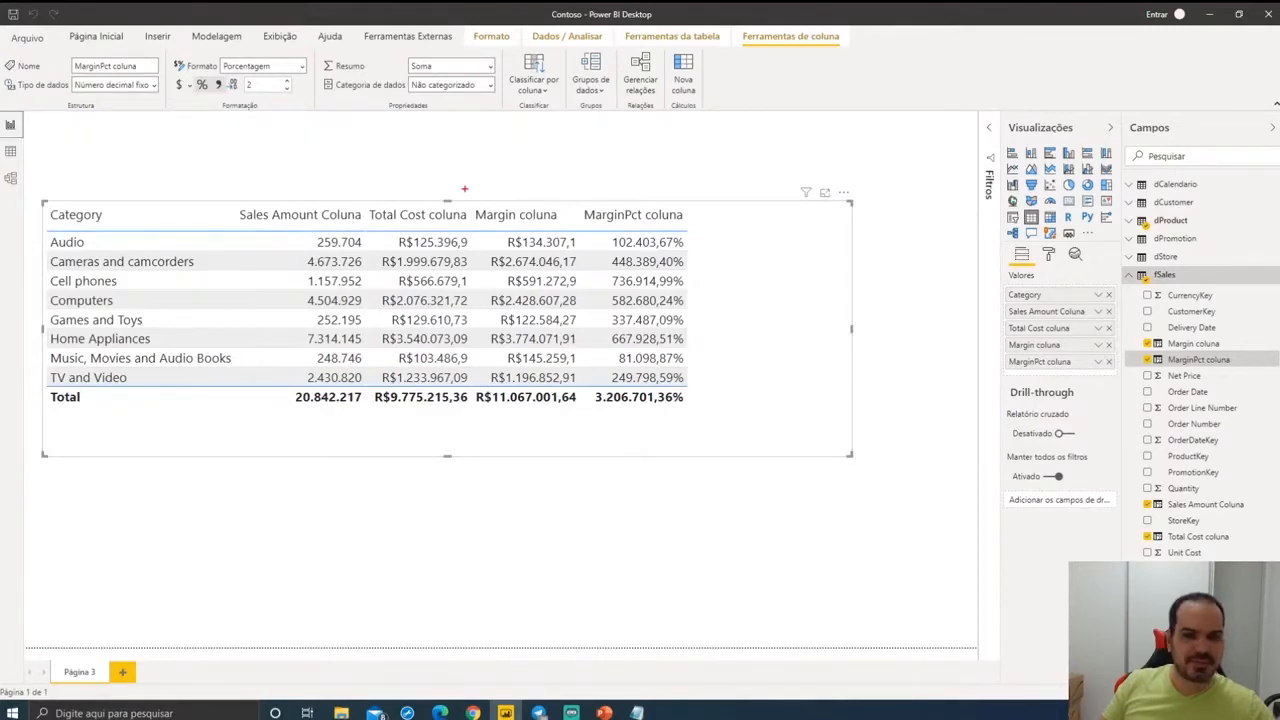
- Examine in the report table how MarginPct coluna relates to Margin coluna divided by Sales Amount Coluna
left_click_drag(465, 188, 574, 229)
left_click_drag(232, 189, 359, 229)
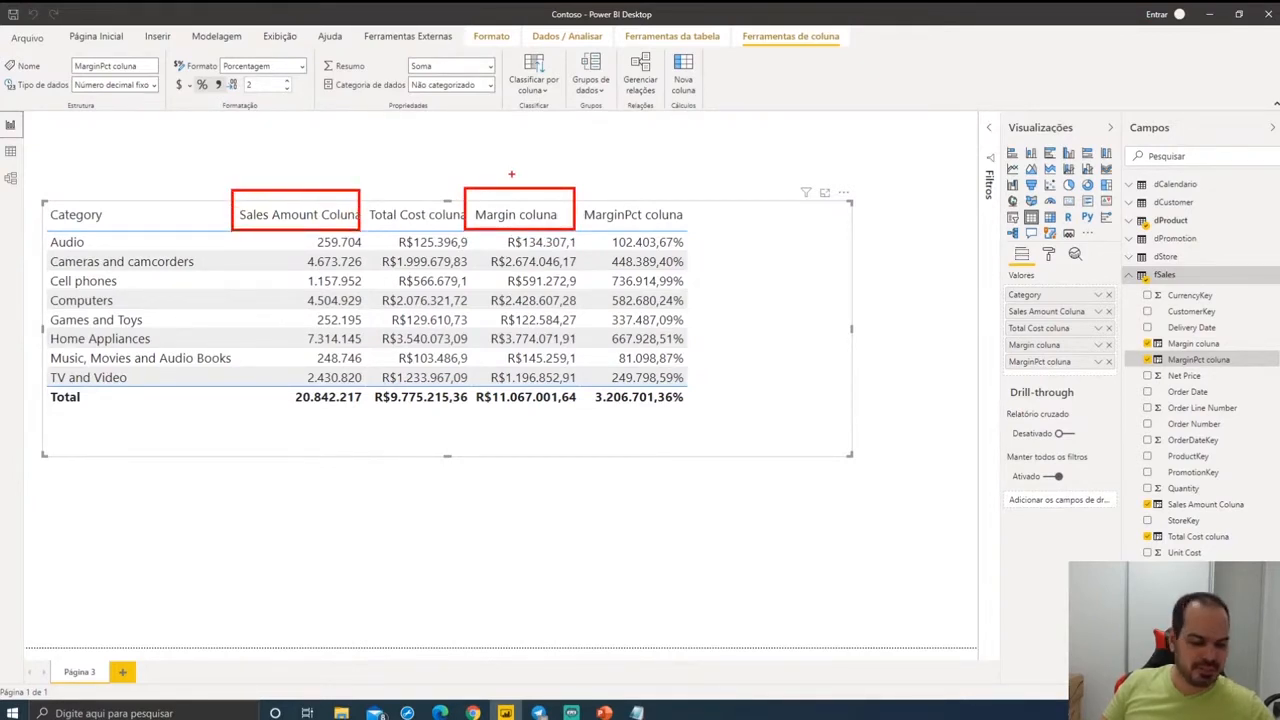
left_click_drag(511, 174, 512, 118)
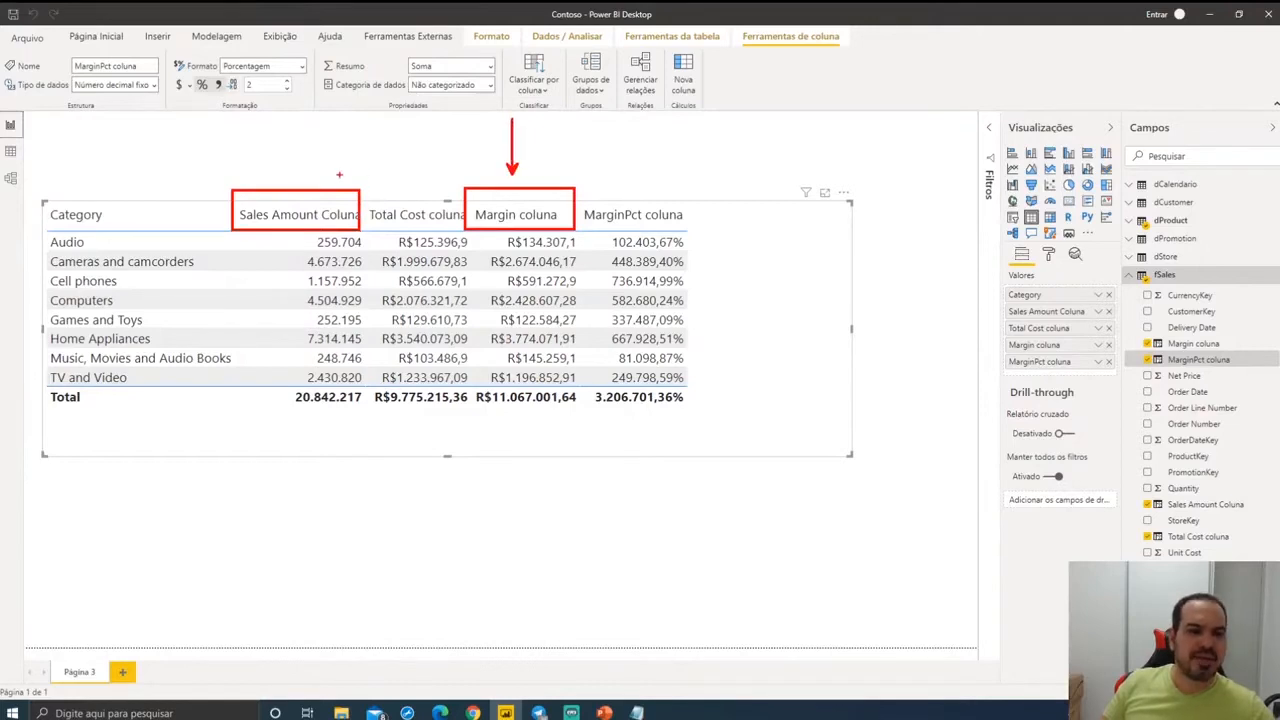
left_click_drag(282, 173, 283, 116)
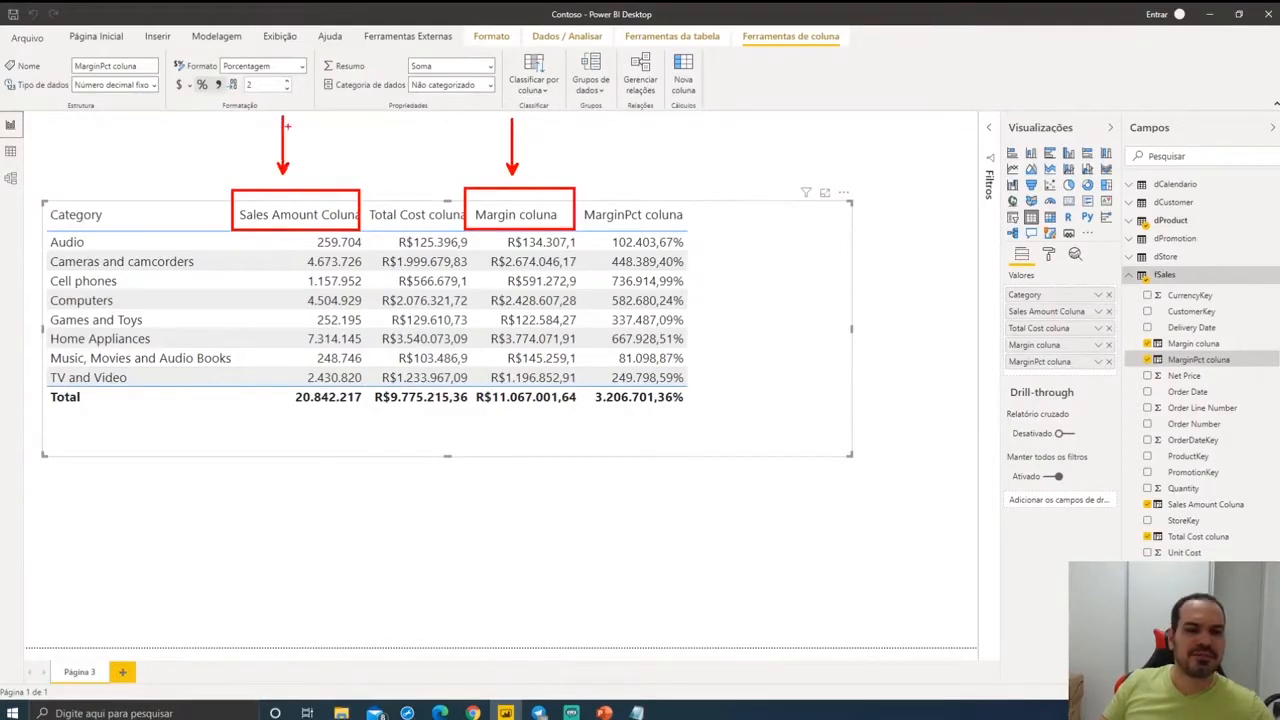
mouse_move(541, 130)
left_mouse_down()
mouse_move(533, 152)
mouse_move(565, 148)
left_mouse_up()
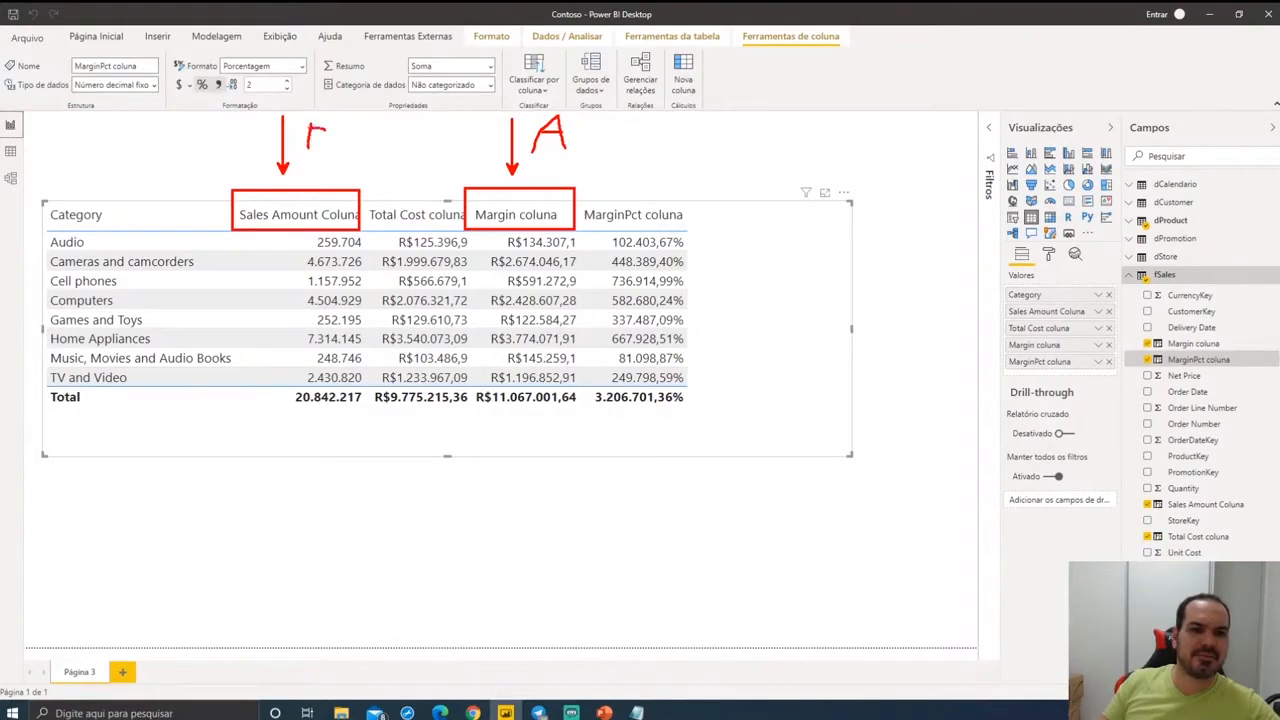
mouse_move(325, 128)
left_mouse_down()
mouse_move(314, 146)
mouse_move(332, 154)
left_mouse_up()
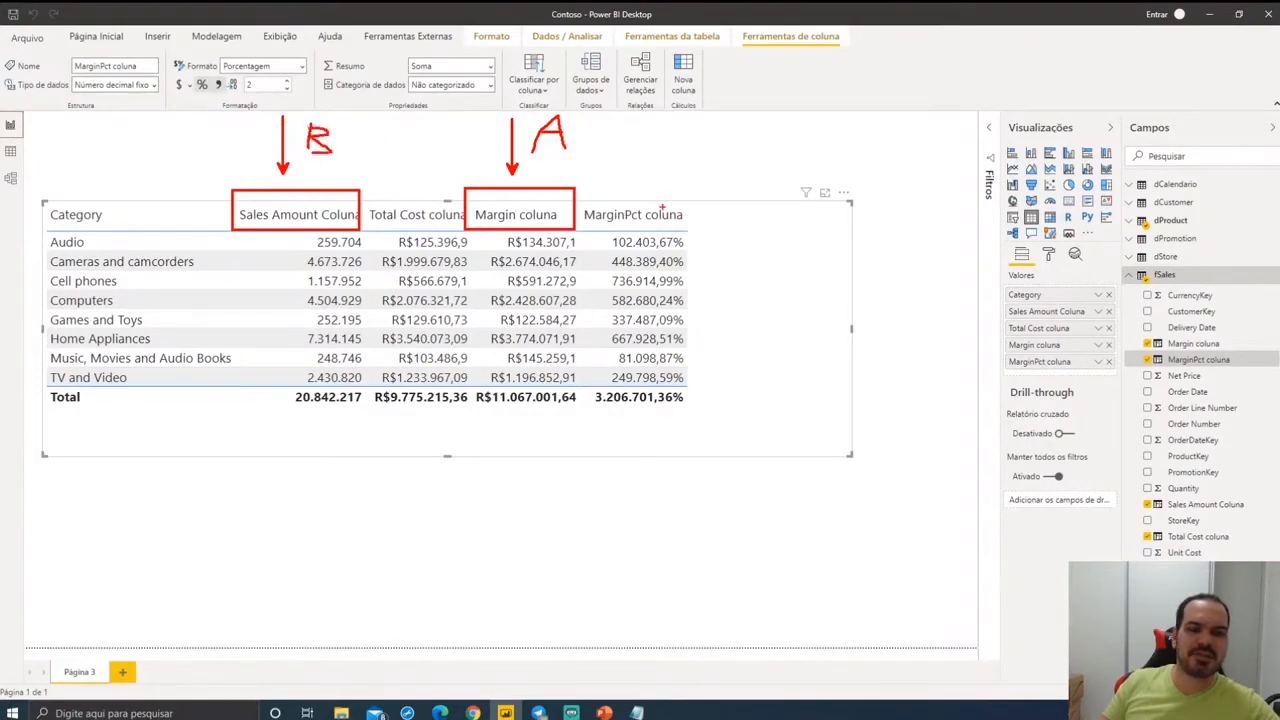
mouse_move(690, 207)
left_mouse_down()
mouse_move(679, 180)
mouse_move(756, 140)
left_mouse_up()
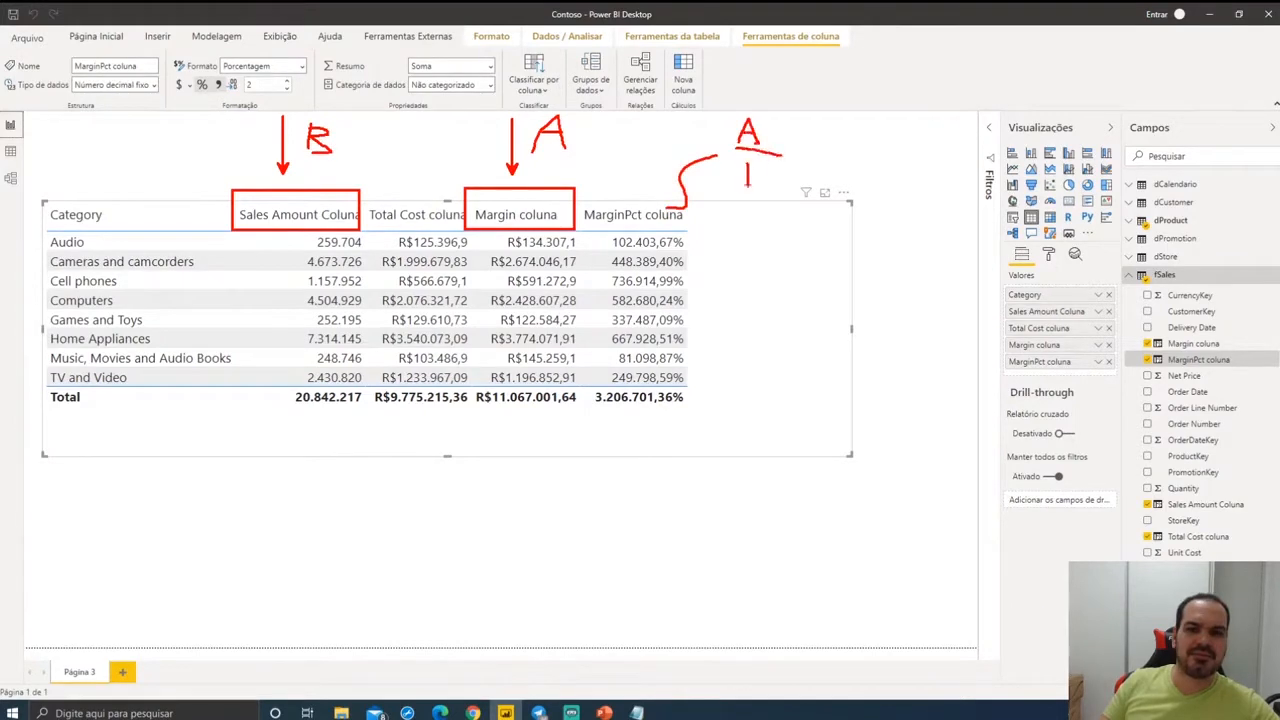
left_click_drag(748, 184, 786, 192)
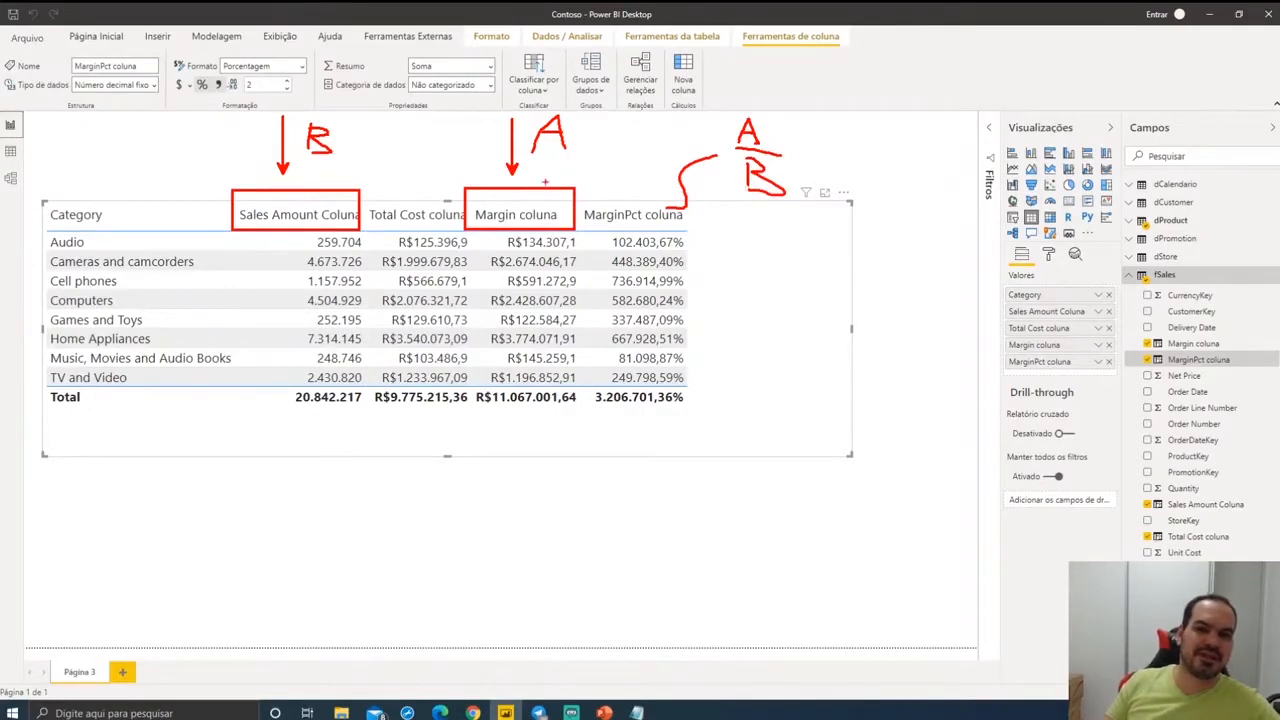
mouse_move(467, 155)
left_mouse_down()
mouse_move(494, 162)
mouse_move(490, 185)
left_mouse_up()
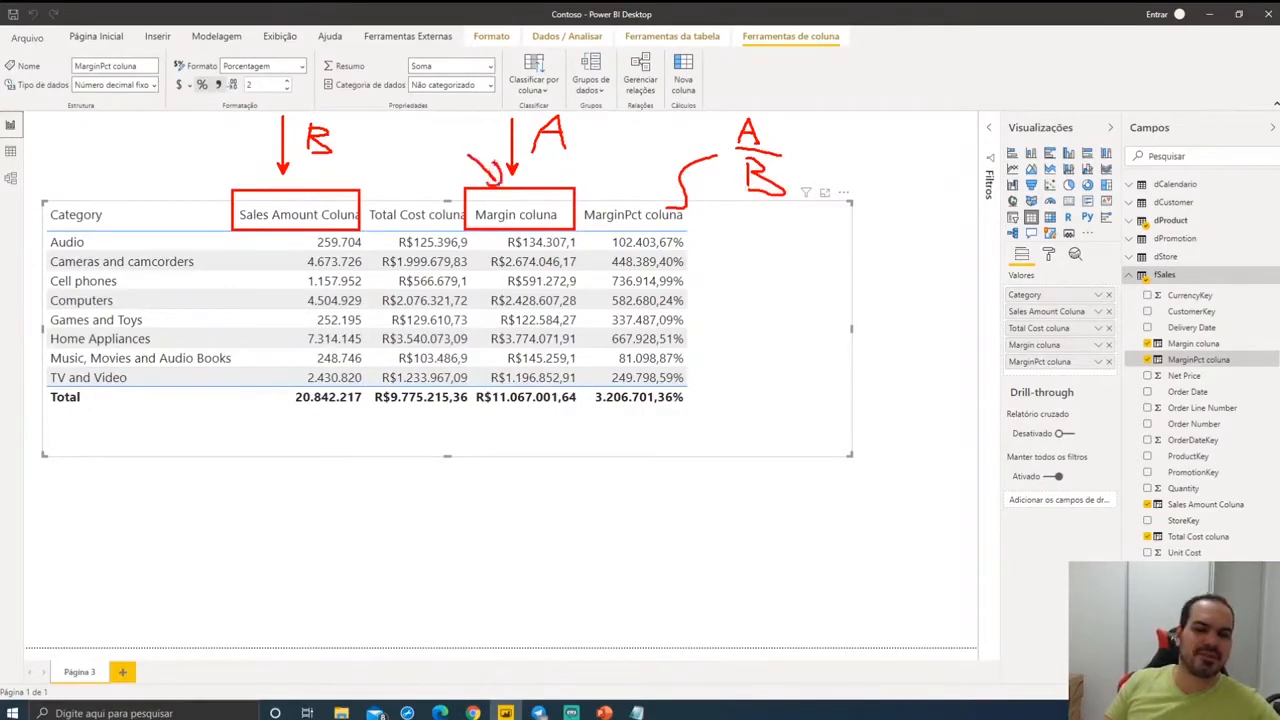
left_click_drag(356, 158, 372, 175)
mouse_move(617, 214)
left_mouse_down()
mouse_move(598, 250)
mouse_move(740, 265)
mouse_move(612, 214)
left_mouse_up()
key("Escape")
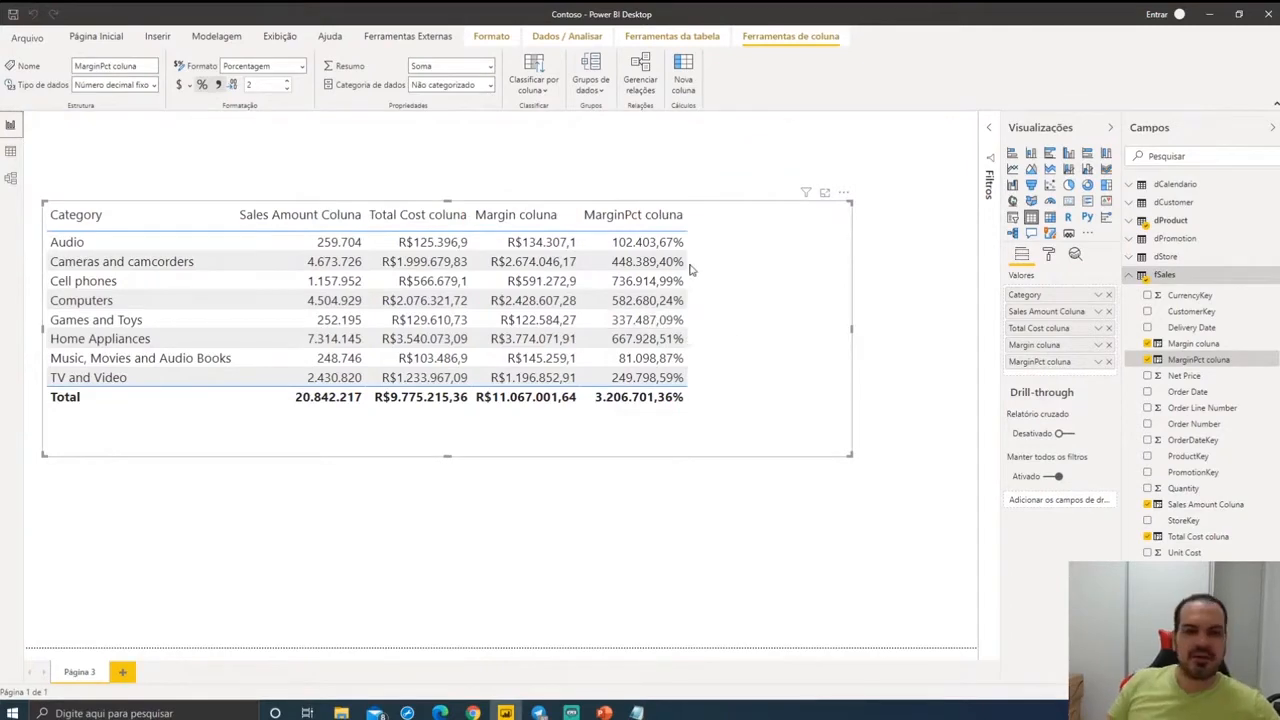
- Check the category values of MarginPct coluna against the individual row percentages in the fSales data
left_click_drag(584, 198, 698, 396)
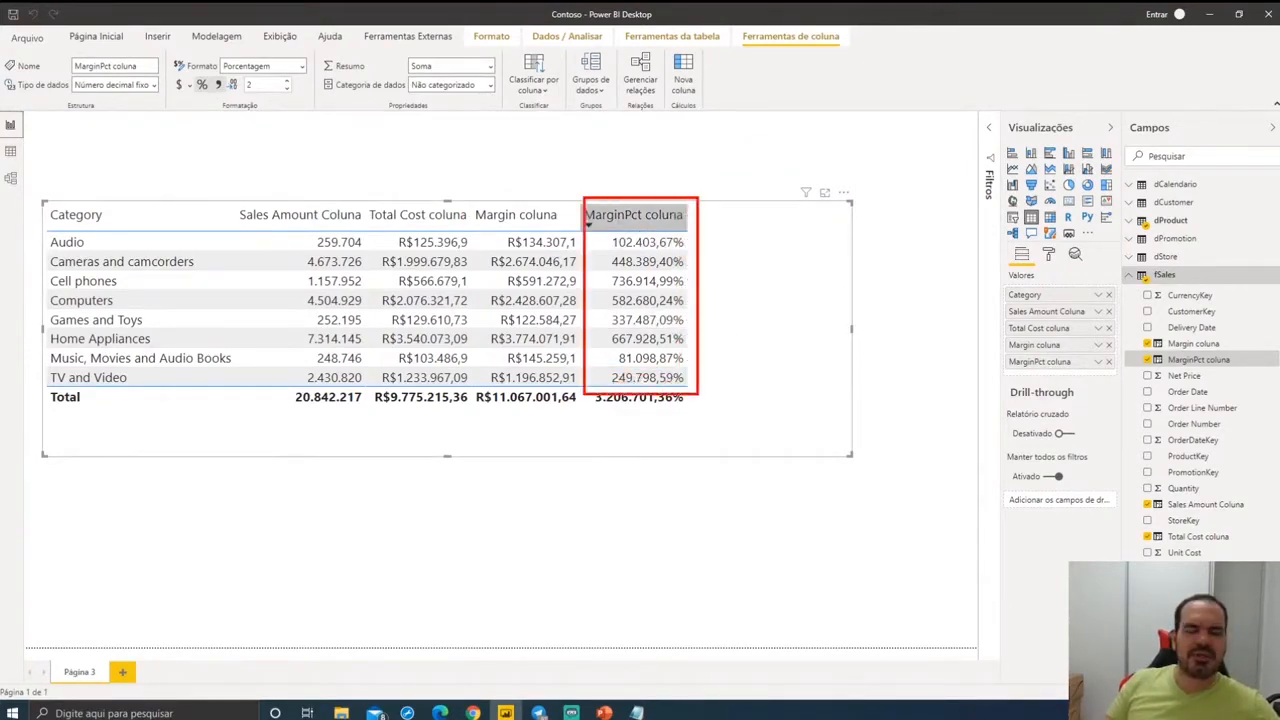
key("Escape")
left_click(10, 150)
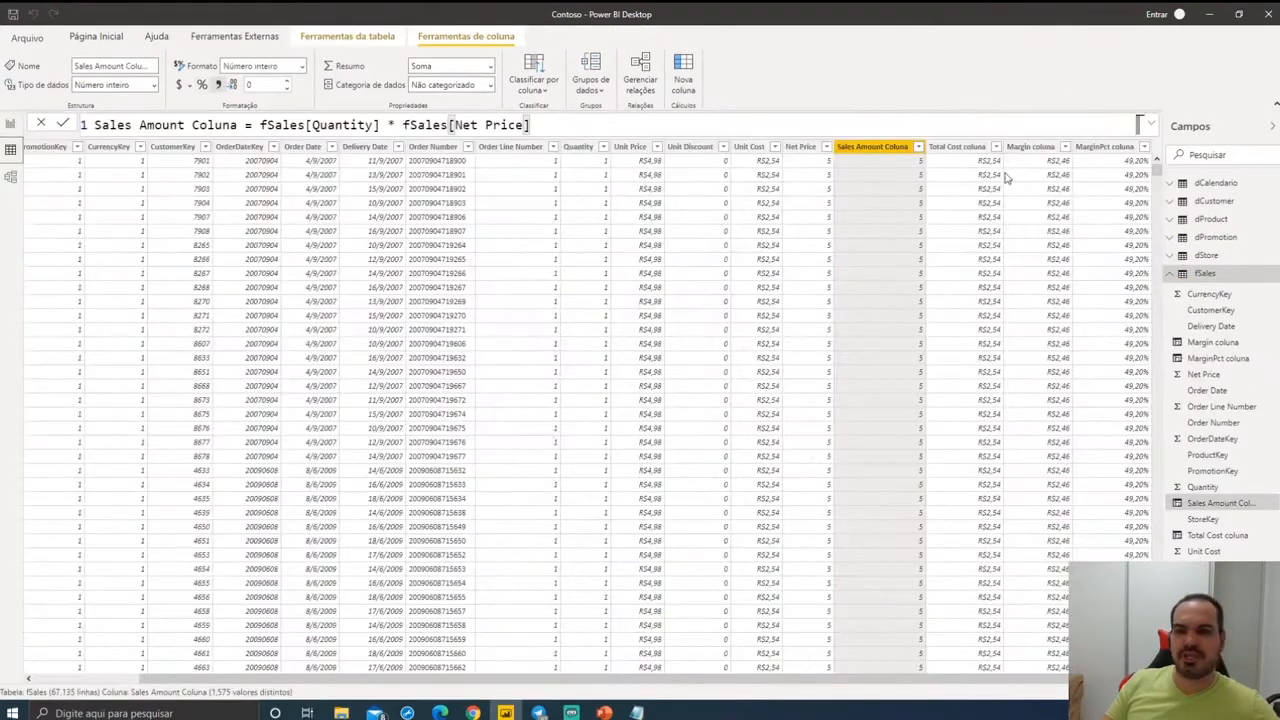
mouse_move(1072, 130)
left_mouse_down()
mouse_move(1160, 378)
mouse_move(1160, 560)
left_mouse_up()
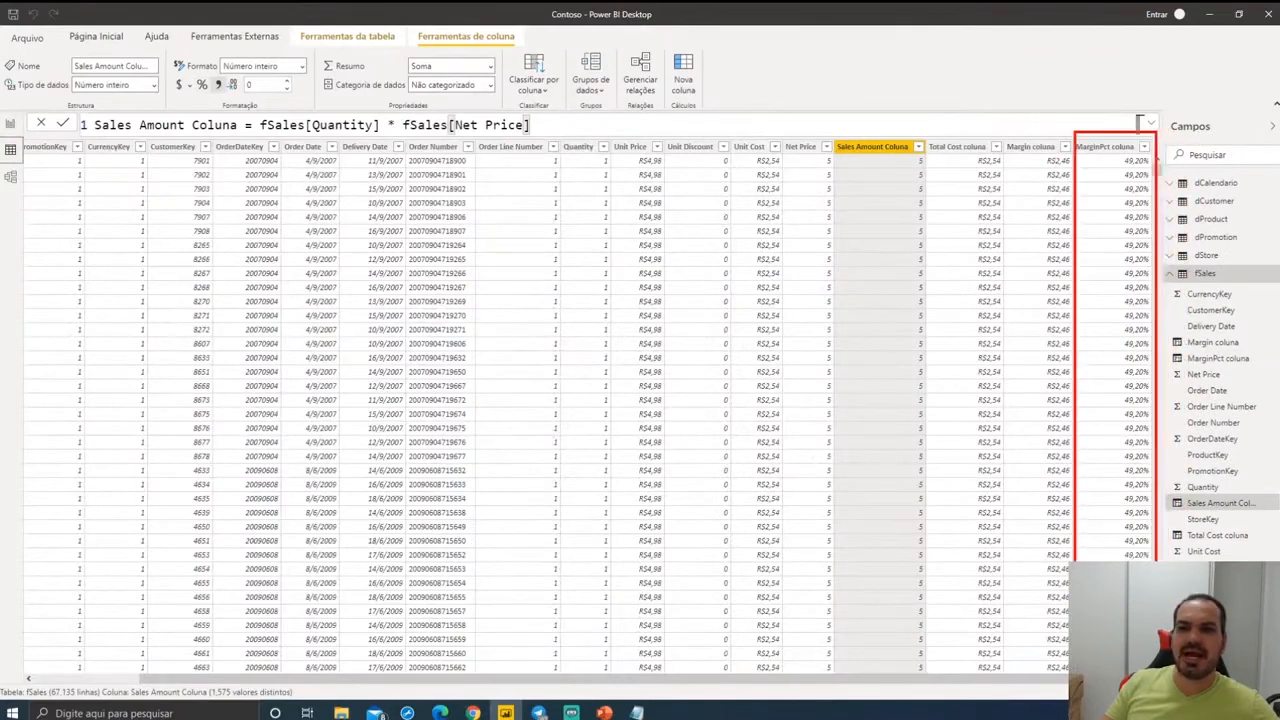
key("Escape")
left_click(10, 126)
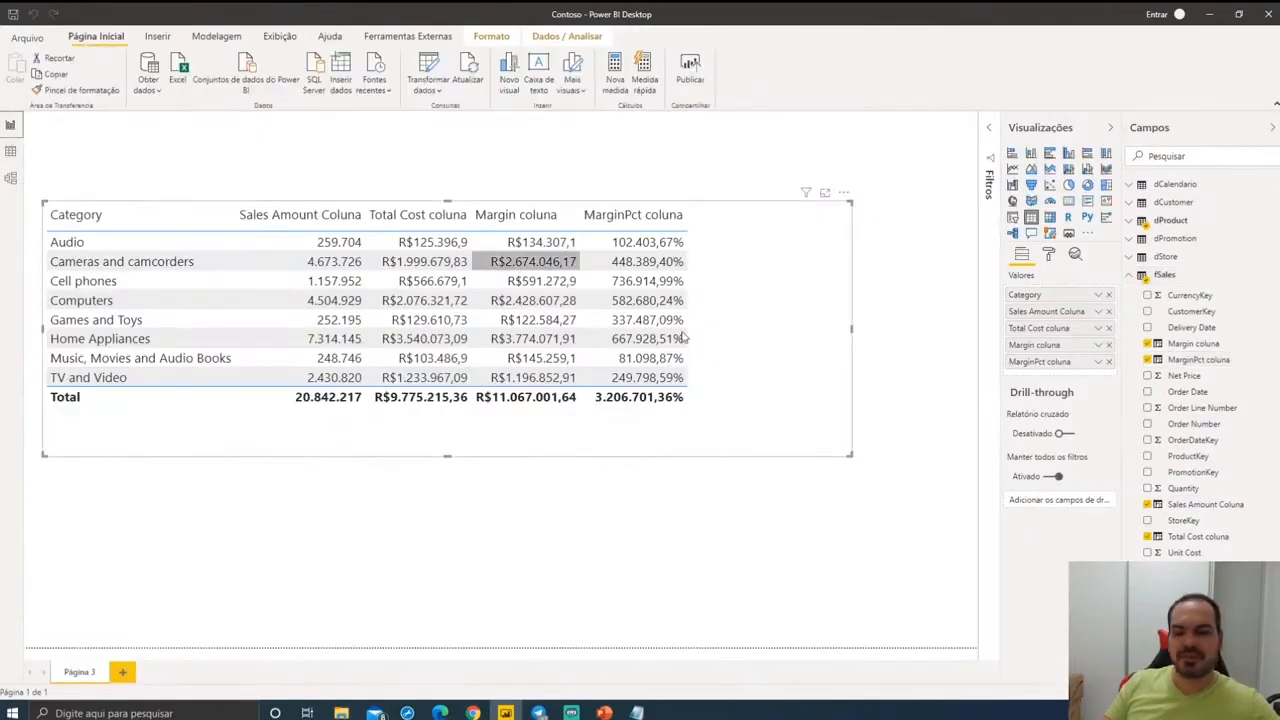
- Change the summarization of MarginPct coluna in the report table to Média and review the category percentages
left_click(1098, 362)
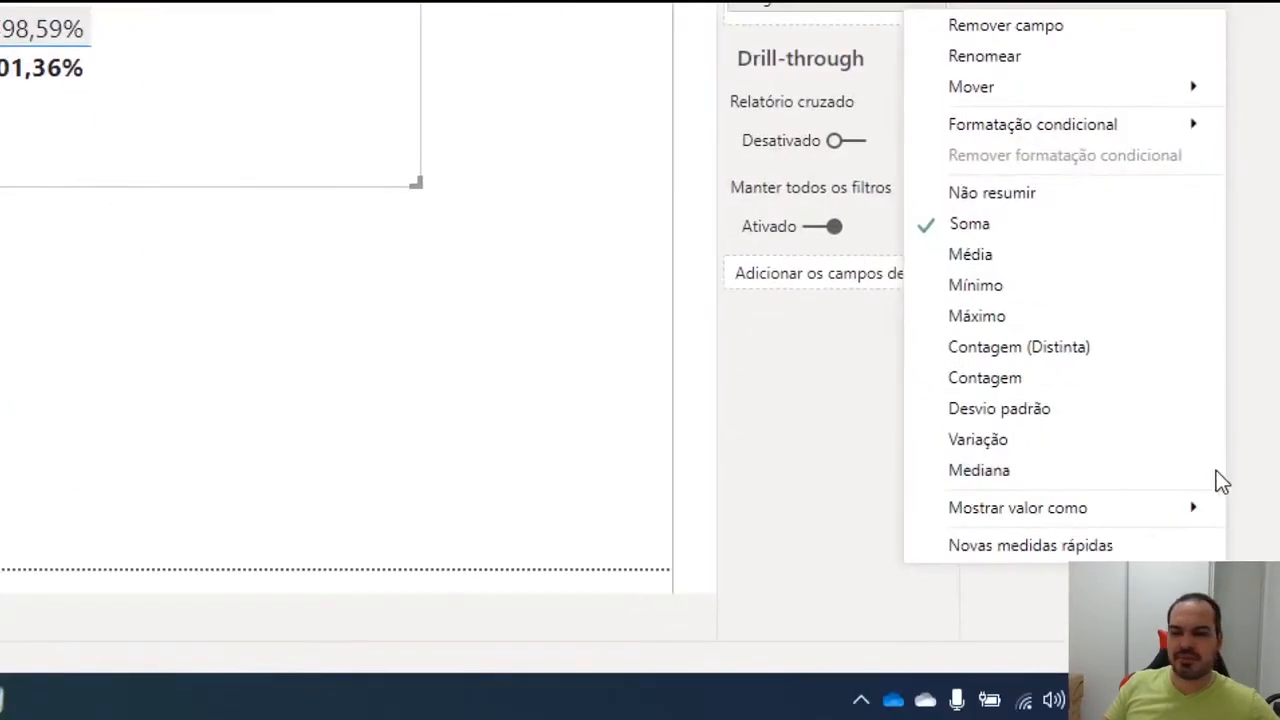
left_click(978, 259)
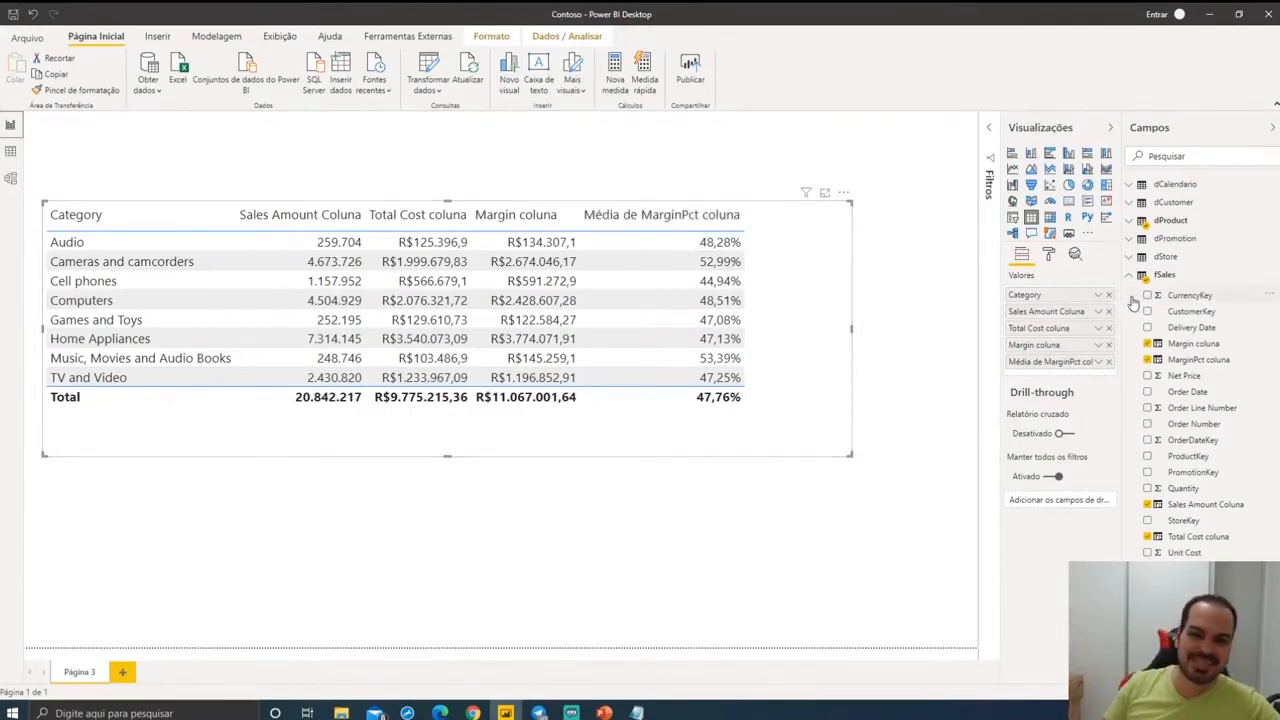
left_click_drag(597, 185, 767, 404)
key("Escape")
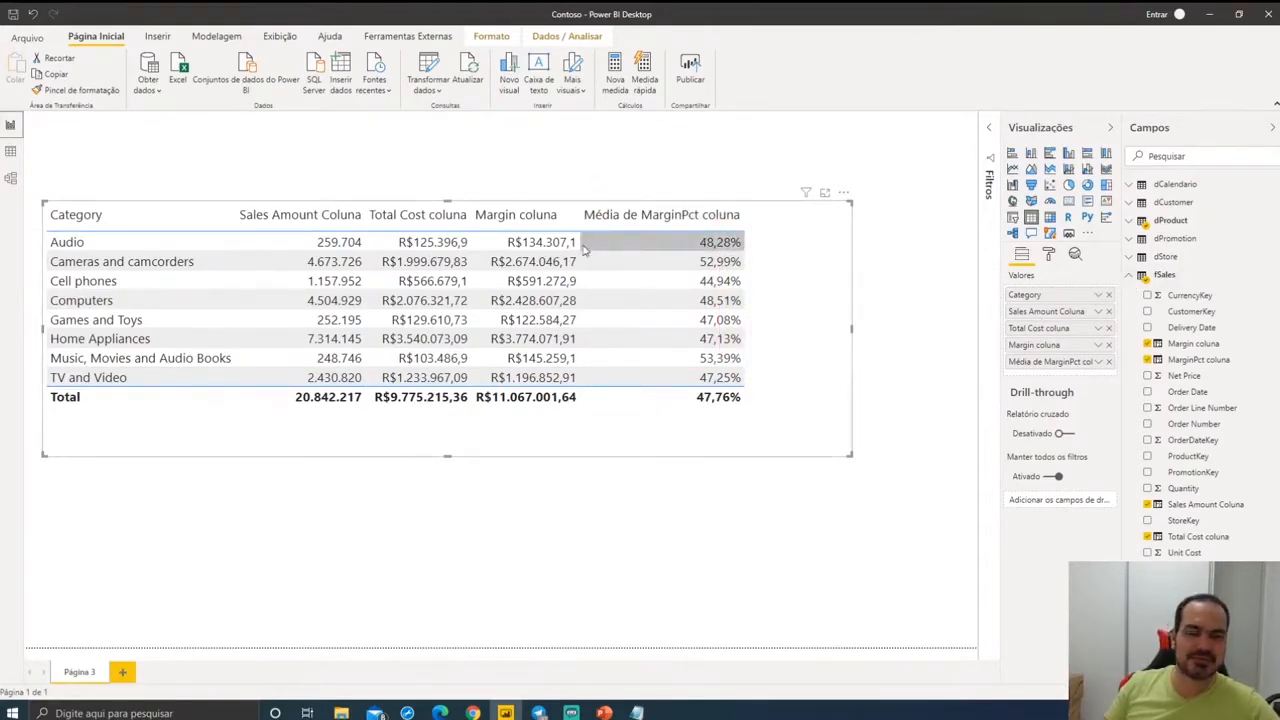
- Review the four calculated columns from Sales Amount Coluna to MarginPct coluna in the fSales data, and return to the report
left_click(11, 152)
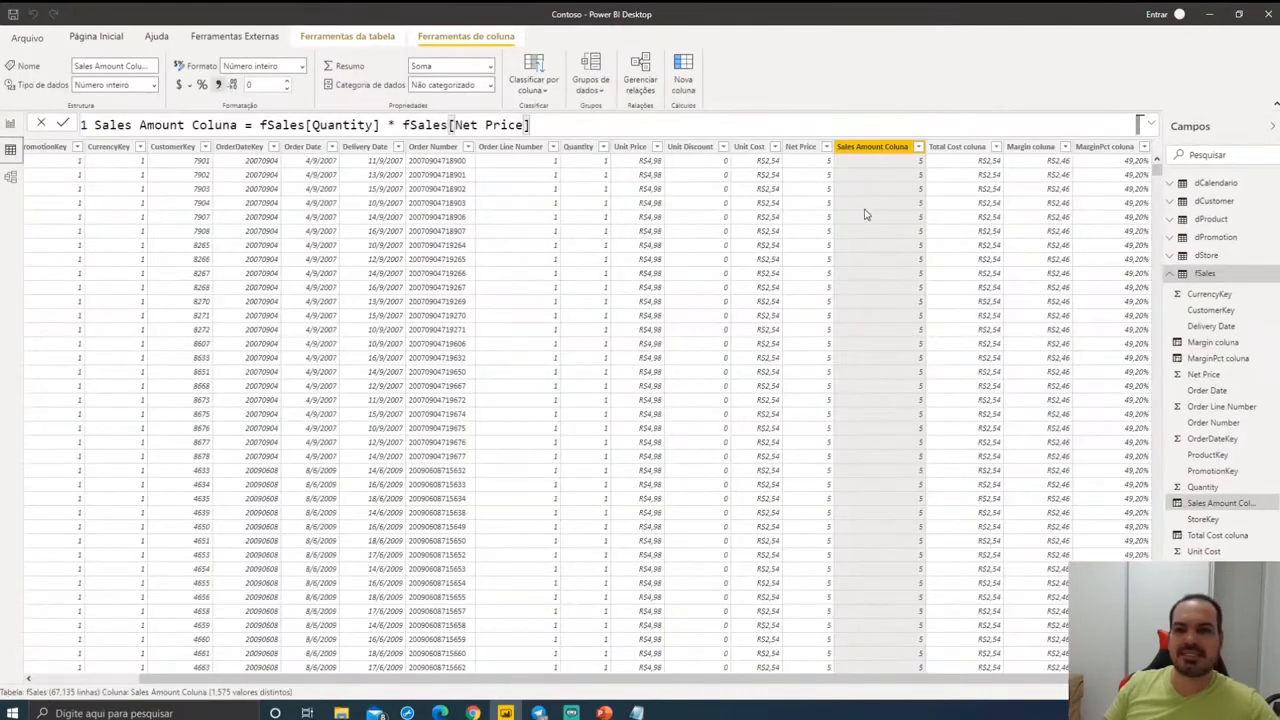
mouse_move(833, 134)
left_mouse_down()
mouse_move(1126, 566)
mouse_move(1152, 628)
left_mouse_up()
key("Escape")
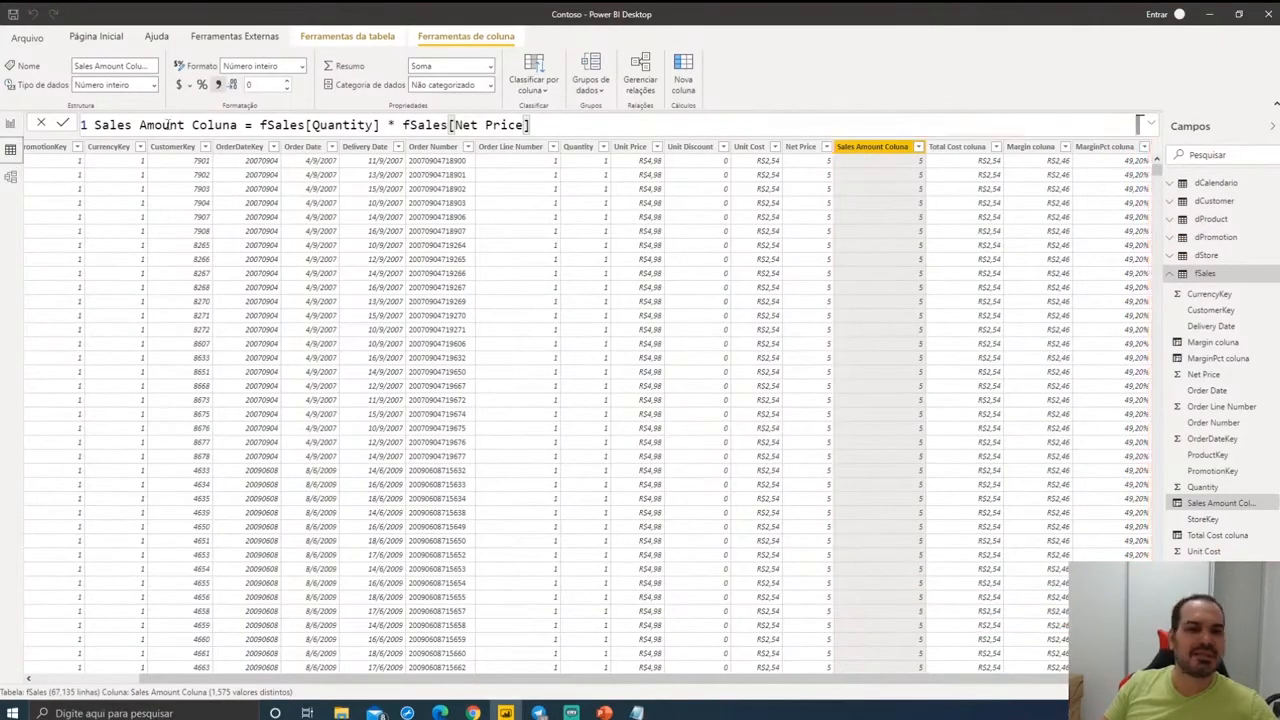
left_click(11, 124)
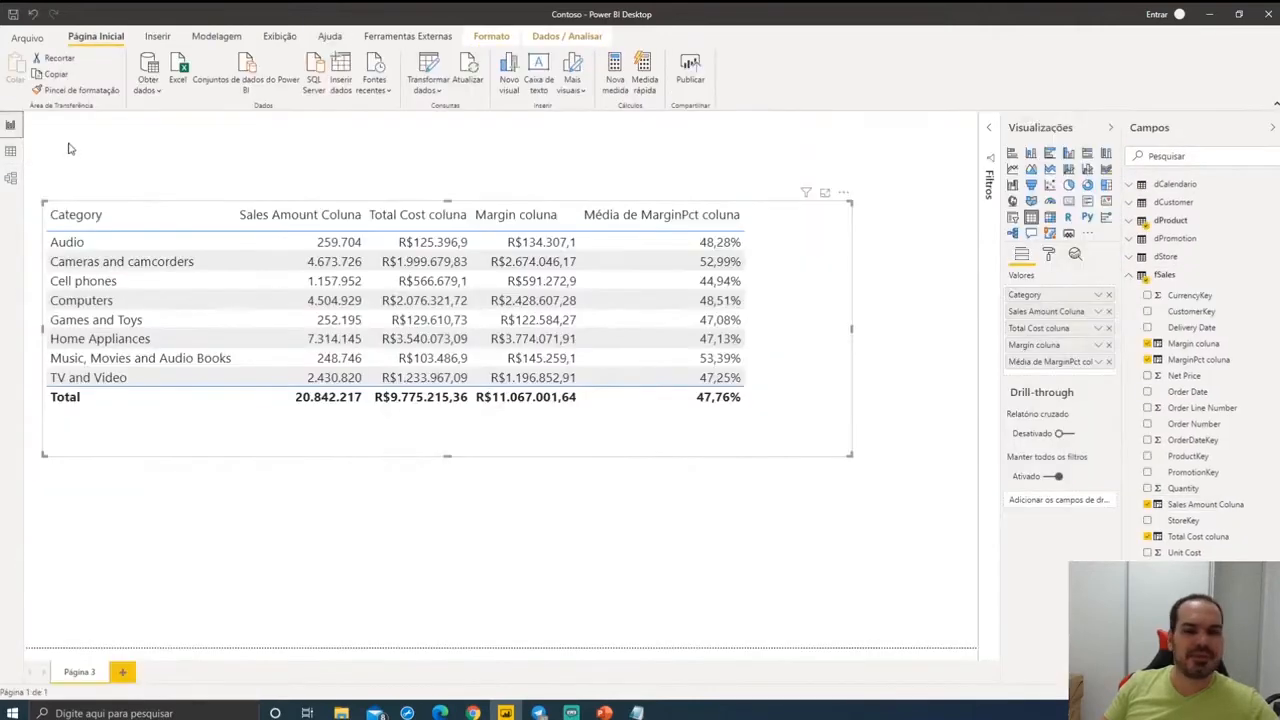
- Load a new empty table named Medidas and expand its fields with the fSales fields collapsed
left_click(343, 78)
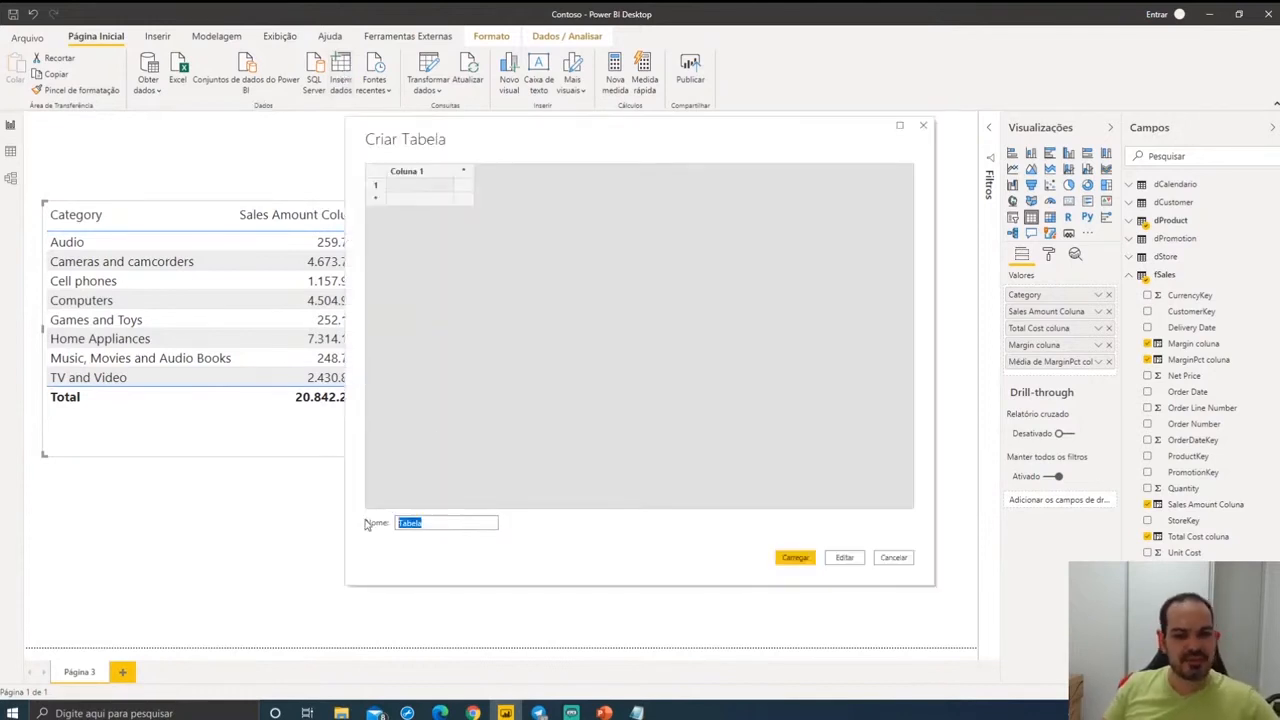
type("Medidas")
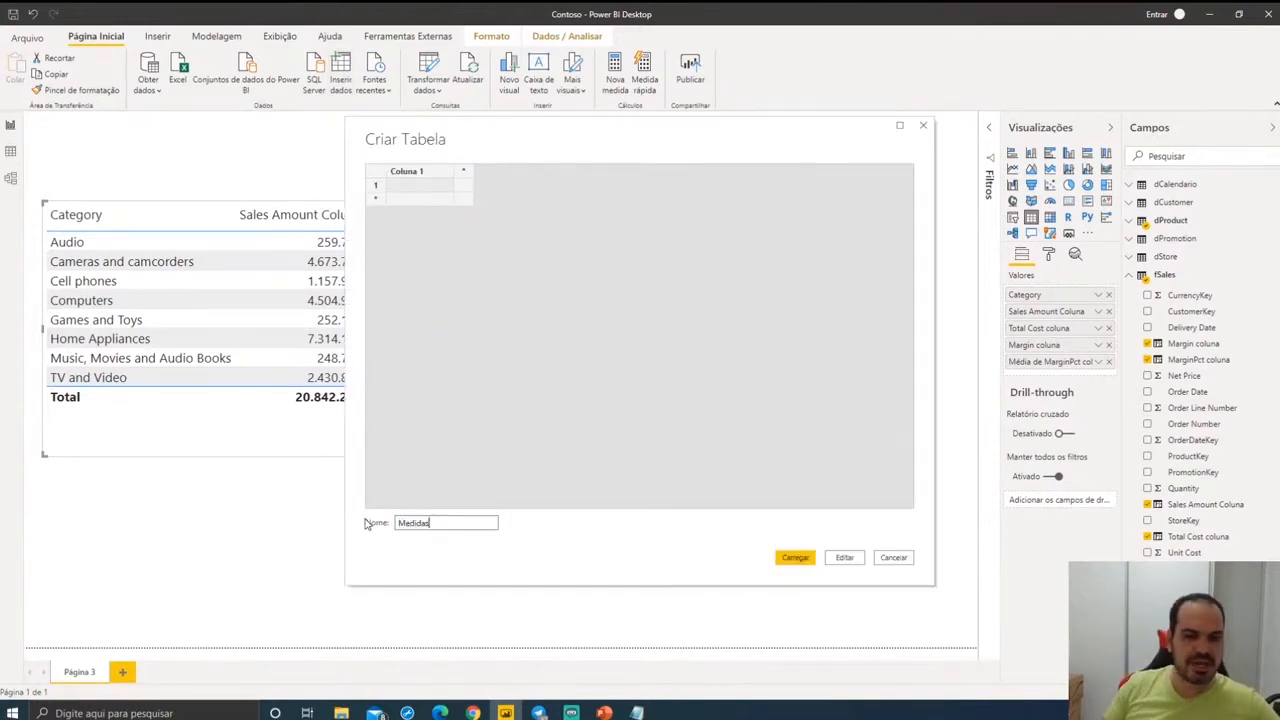
left_click(784, 560)
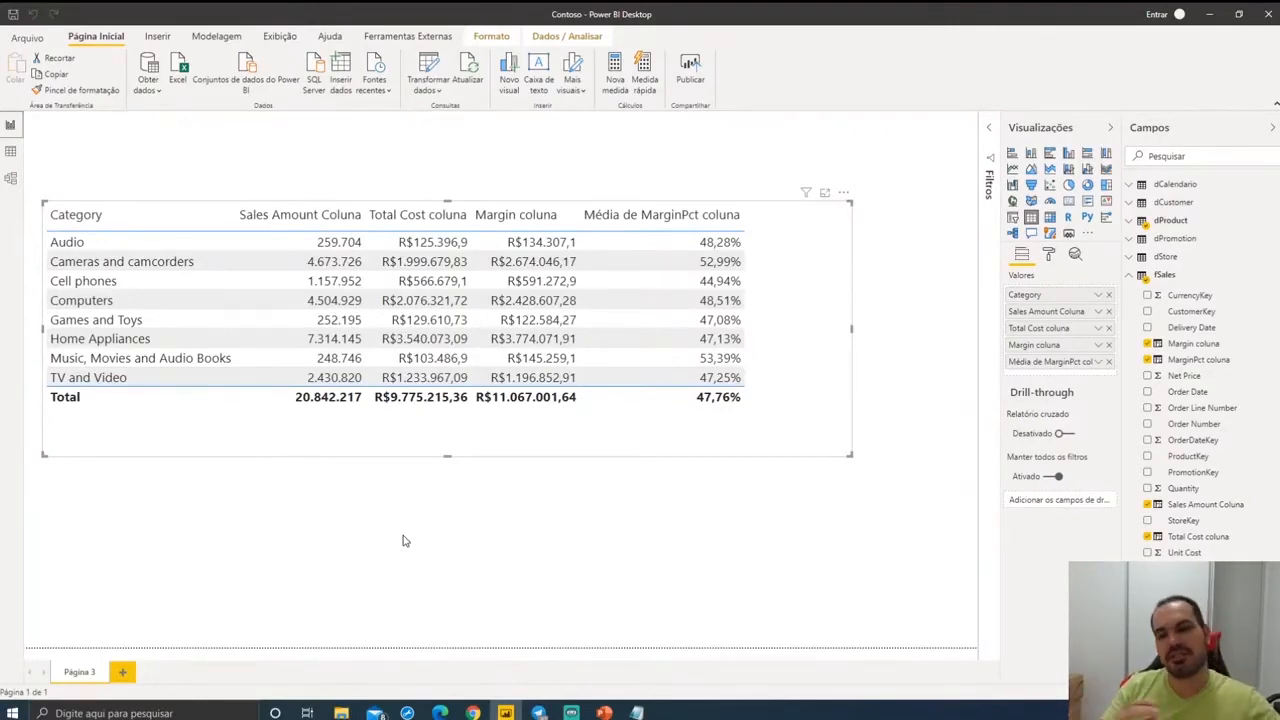
left_click(1128, 277)
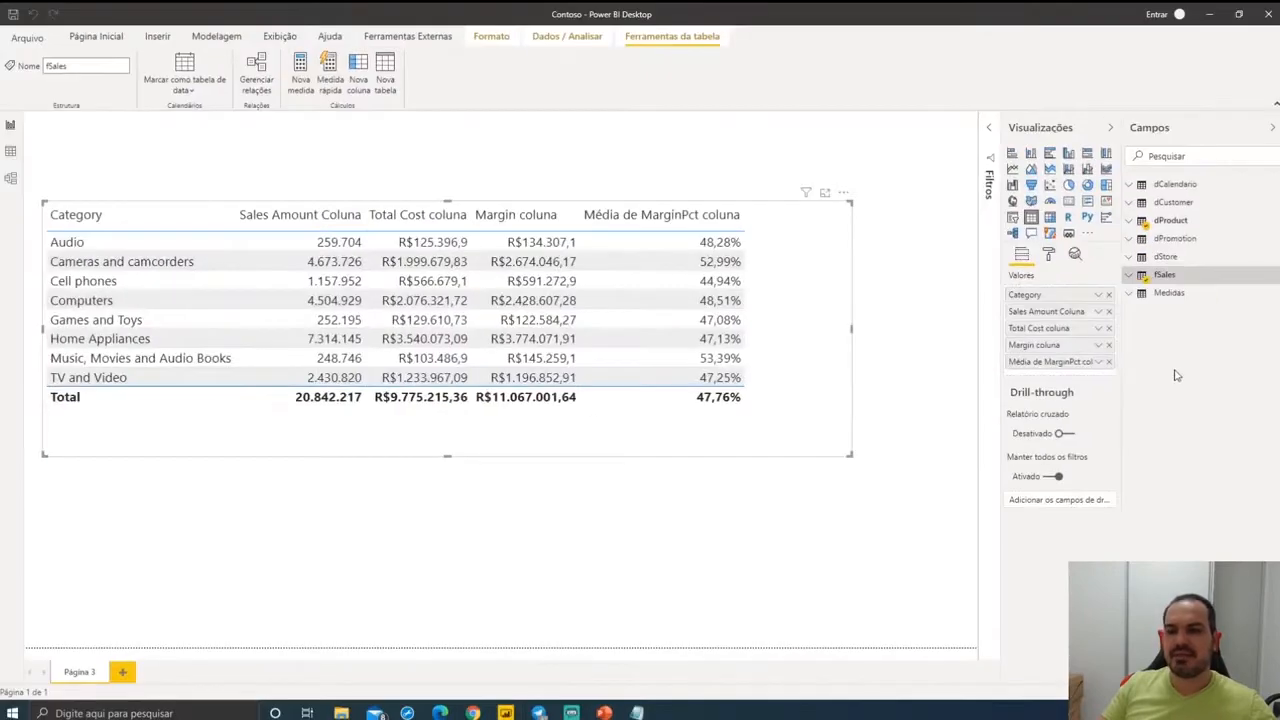
left_click(1129, 293)
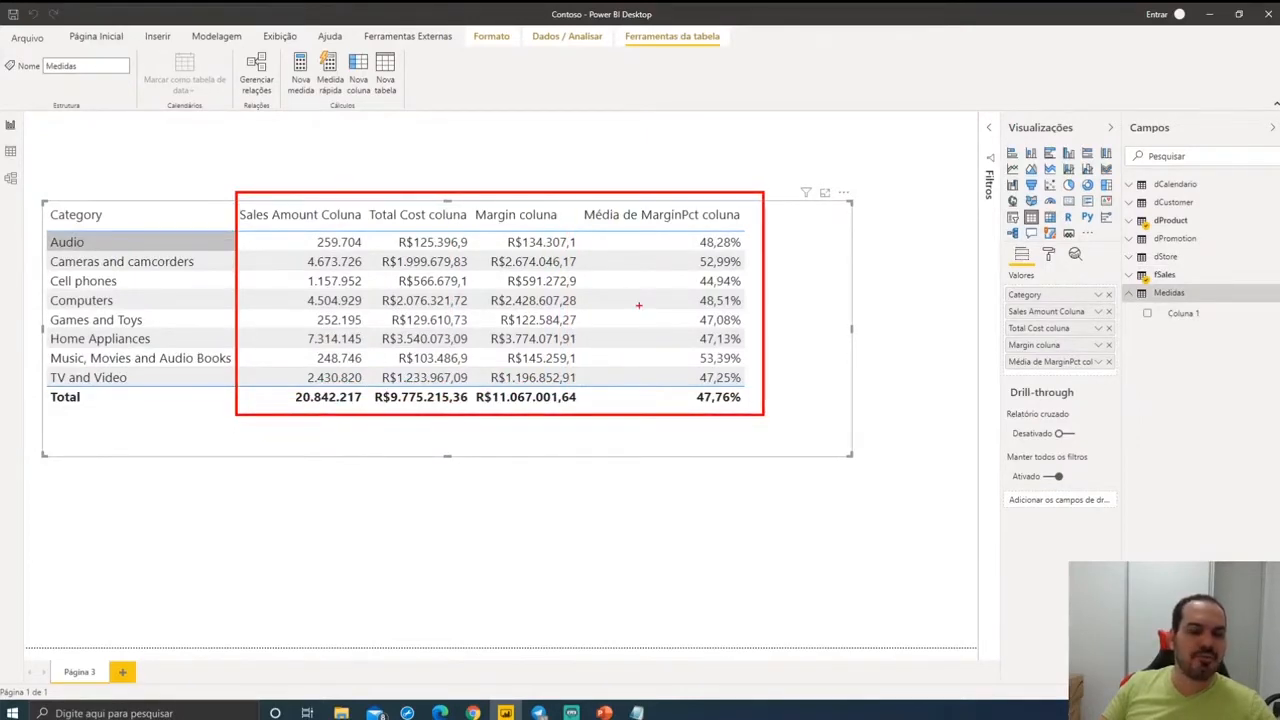
- Check the Sales Amount Coluna formula in the fSales data, and start a new measure named Sales Amount in the Medidas table
left_click(10, 151)
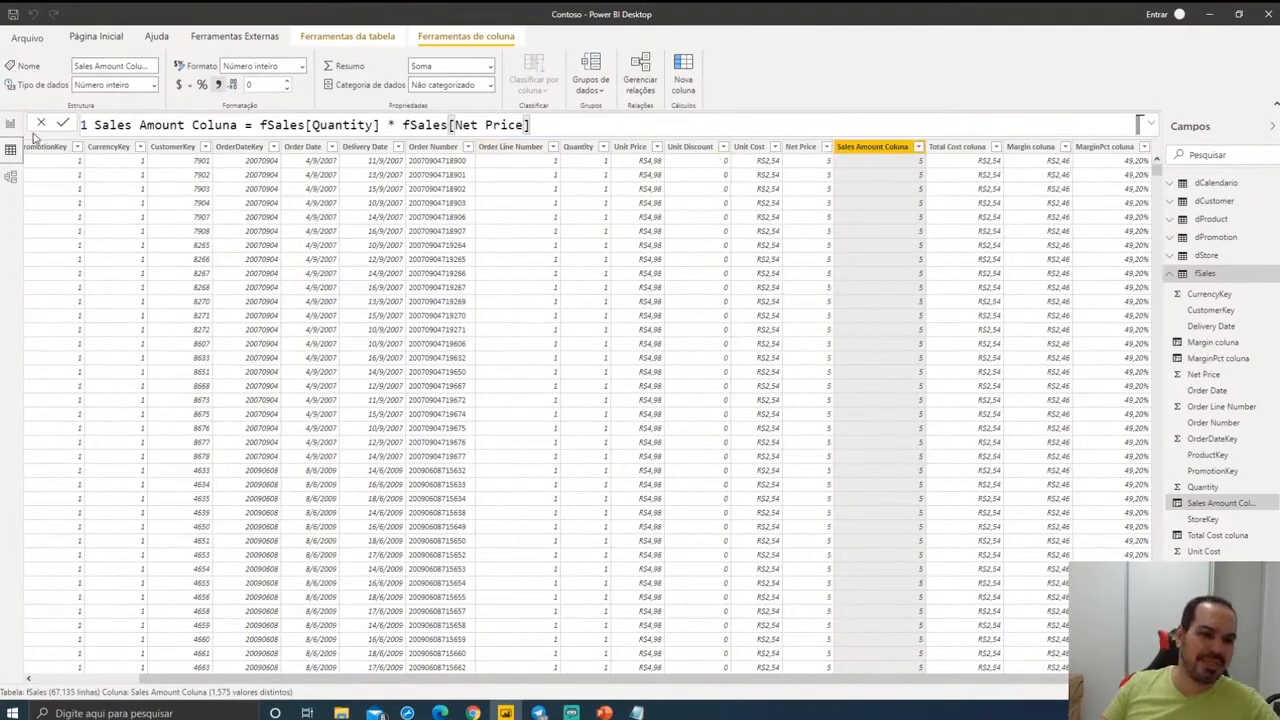
left_click(10, 124)
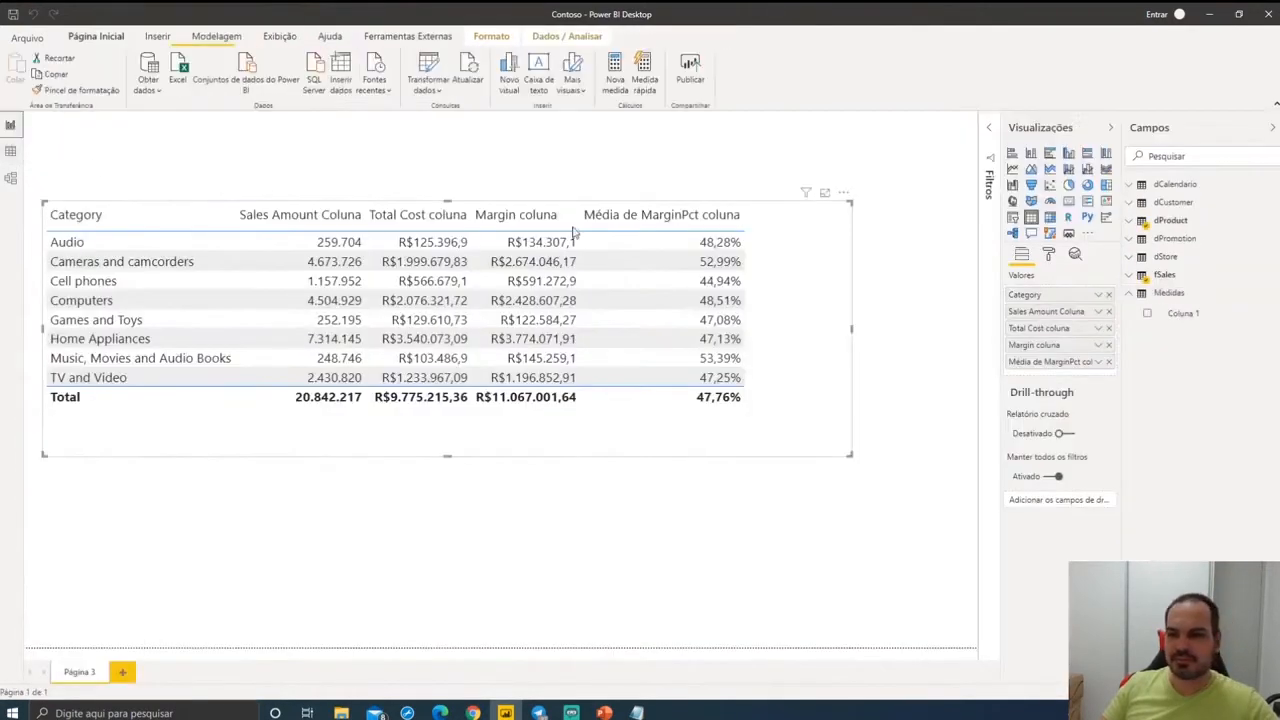
right_click(1166, 294)
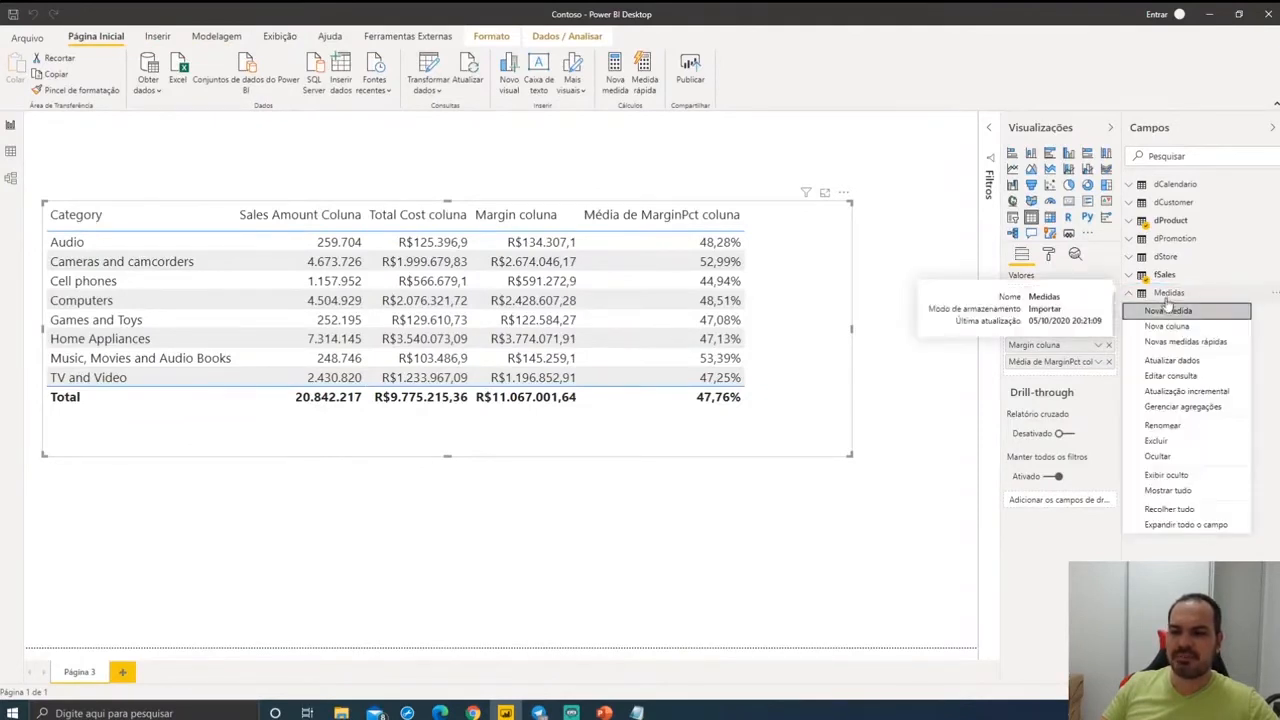
left_click(1166, 296)
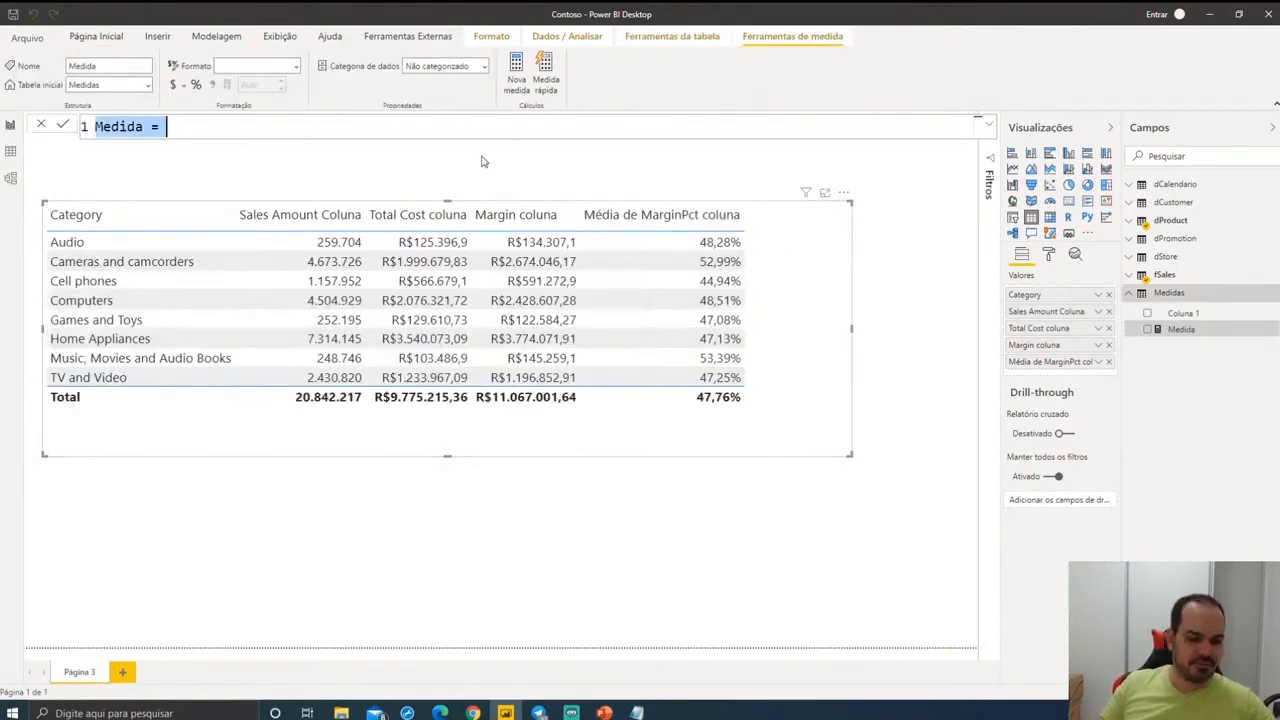
type("Sales Am")
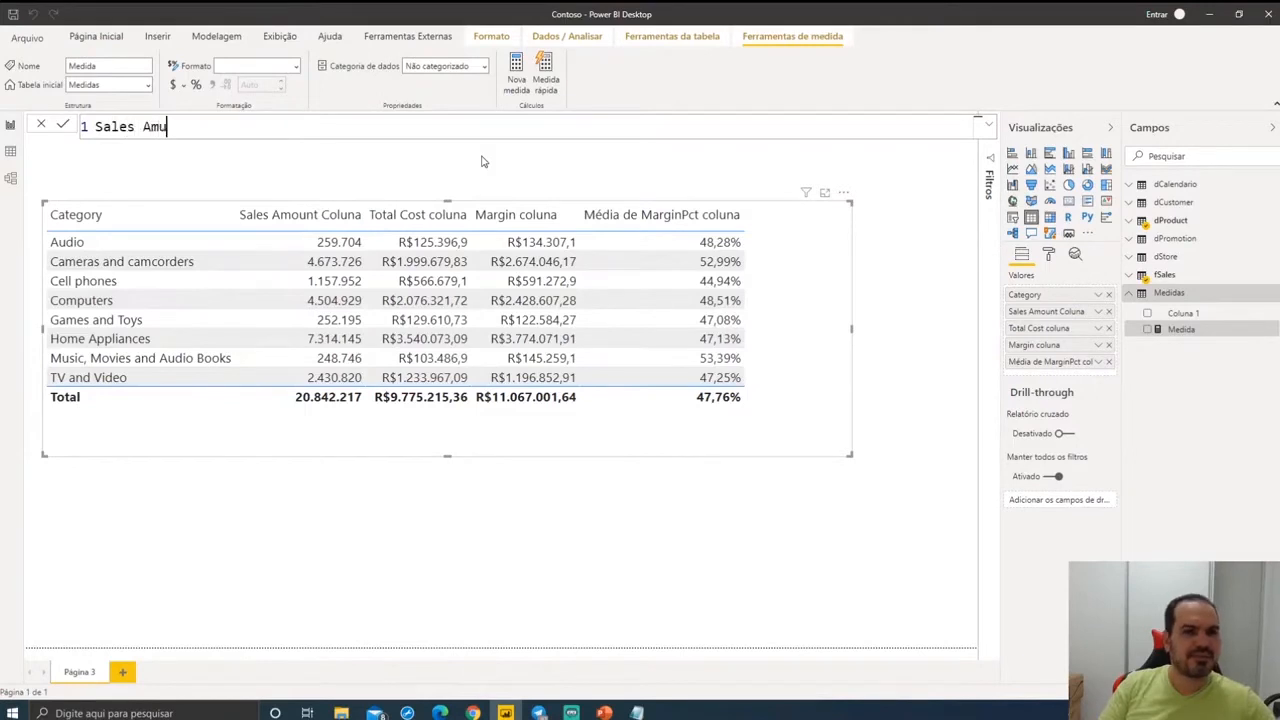
type("ount")
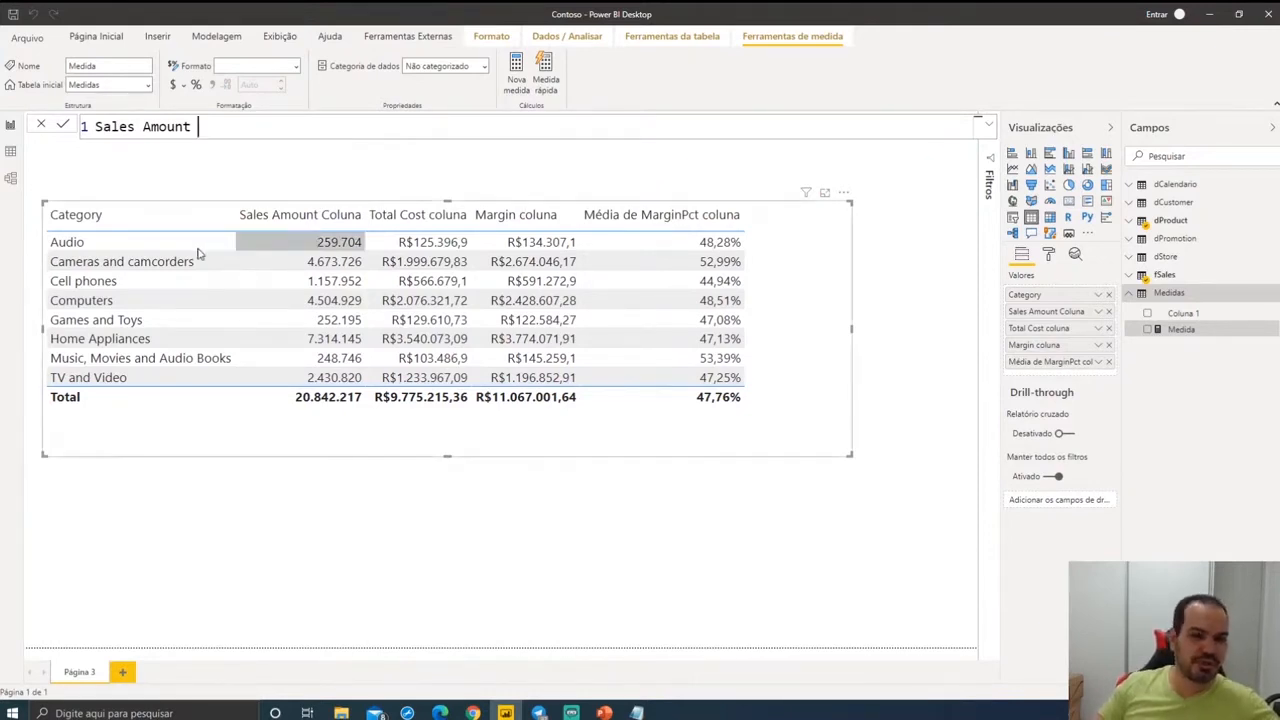
mouse_move(238, 200)
left_mouse_down()
mouse_move(328, 234)
mouse_move(366, 230)
left_mouse_up()
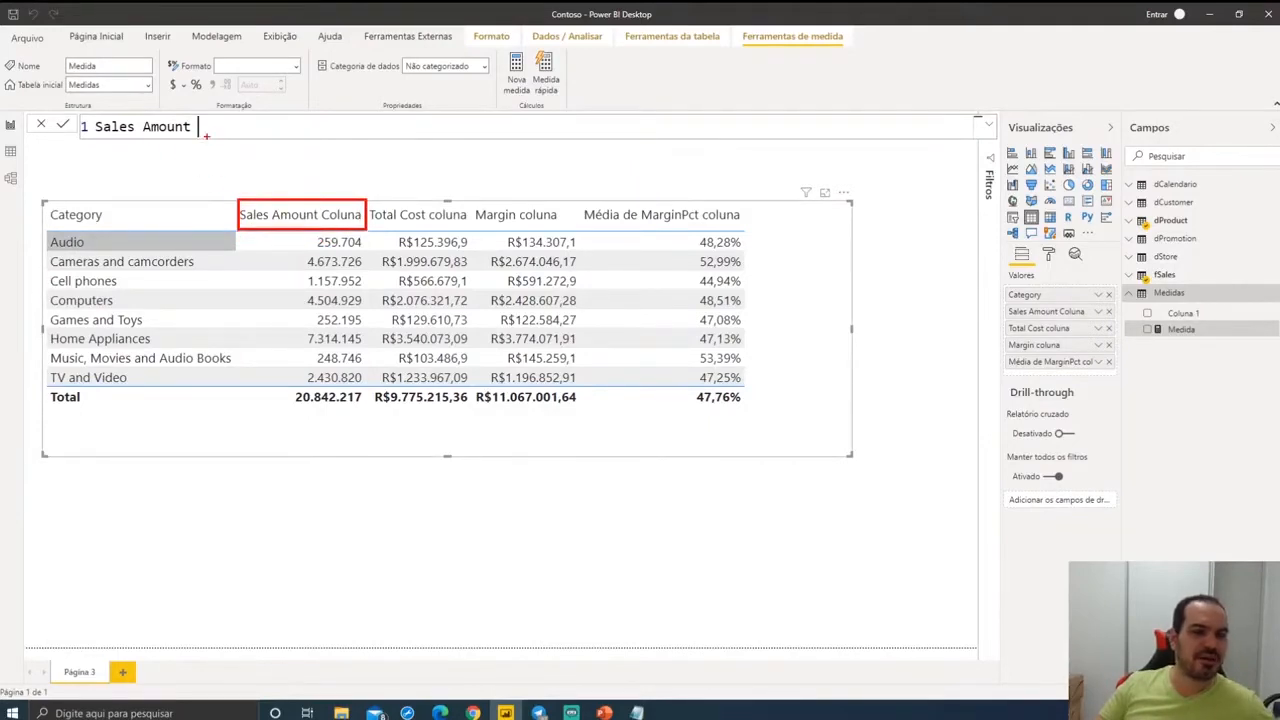
mouse_move(113, 104)
left_mouse_down()
mouse_move(83, 121)
mouse_move(202, 114)
mouse_move(158, 99)
left_mouse_up()
key("Escape")
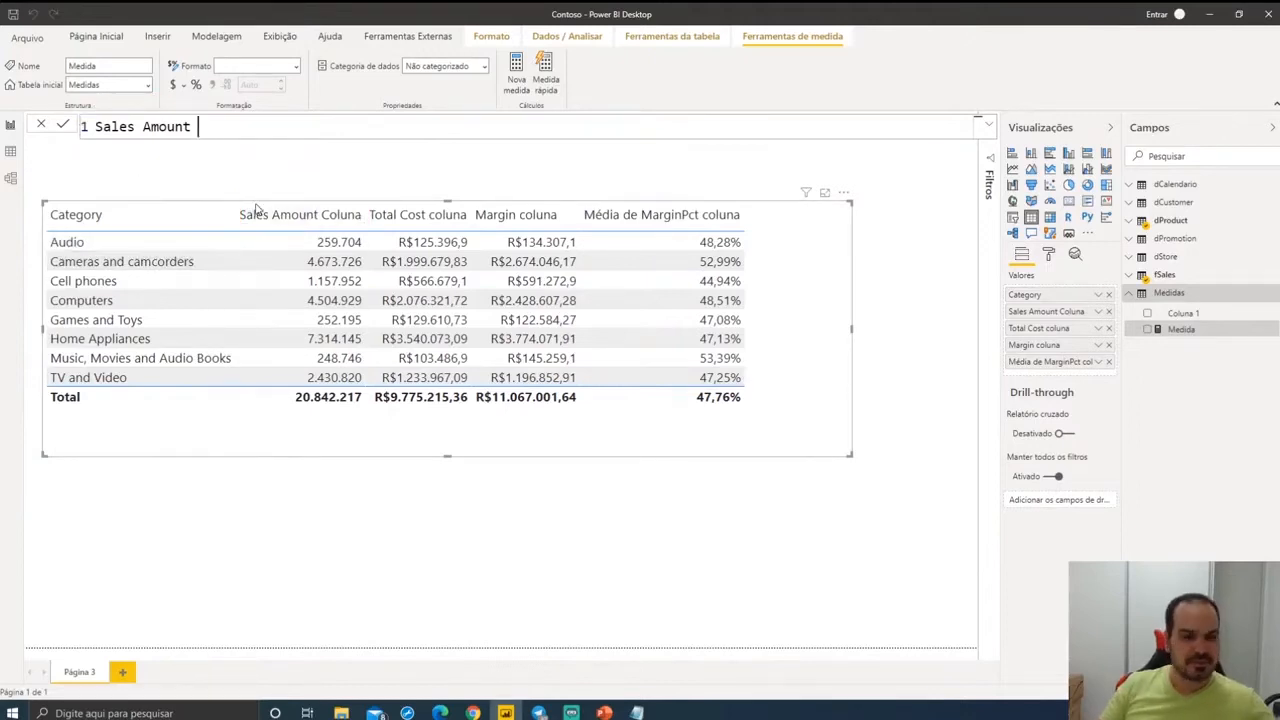
type("=")
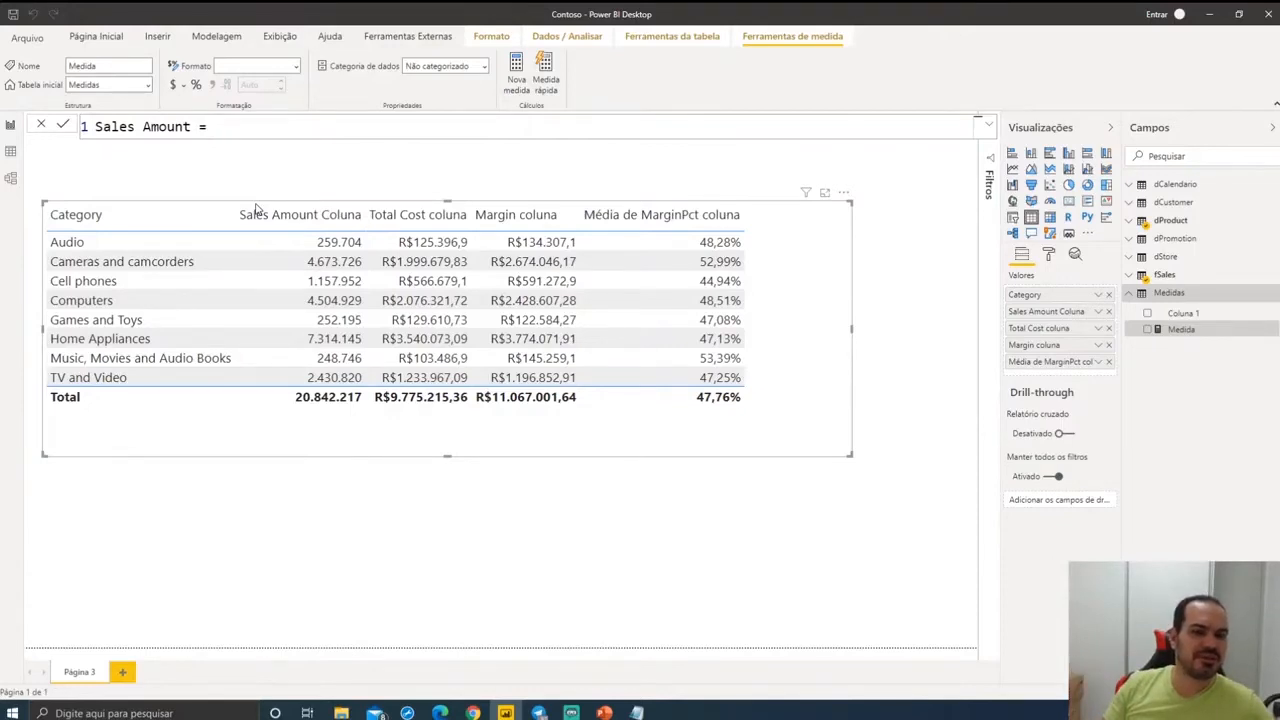
- Try to reference the Quantity column directly in the Sales Amount measure, without an aggregation function
type("q")
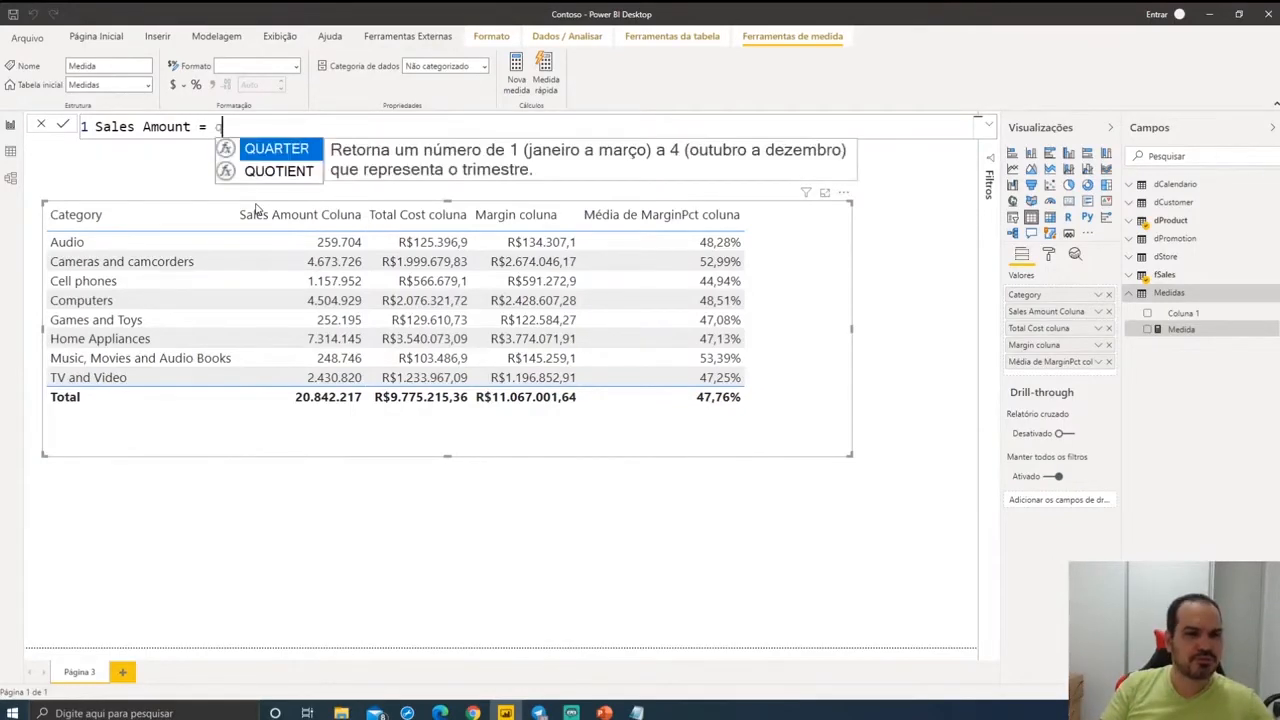
type("uanti")
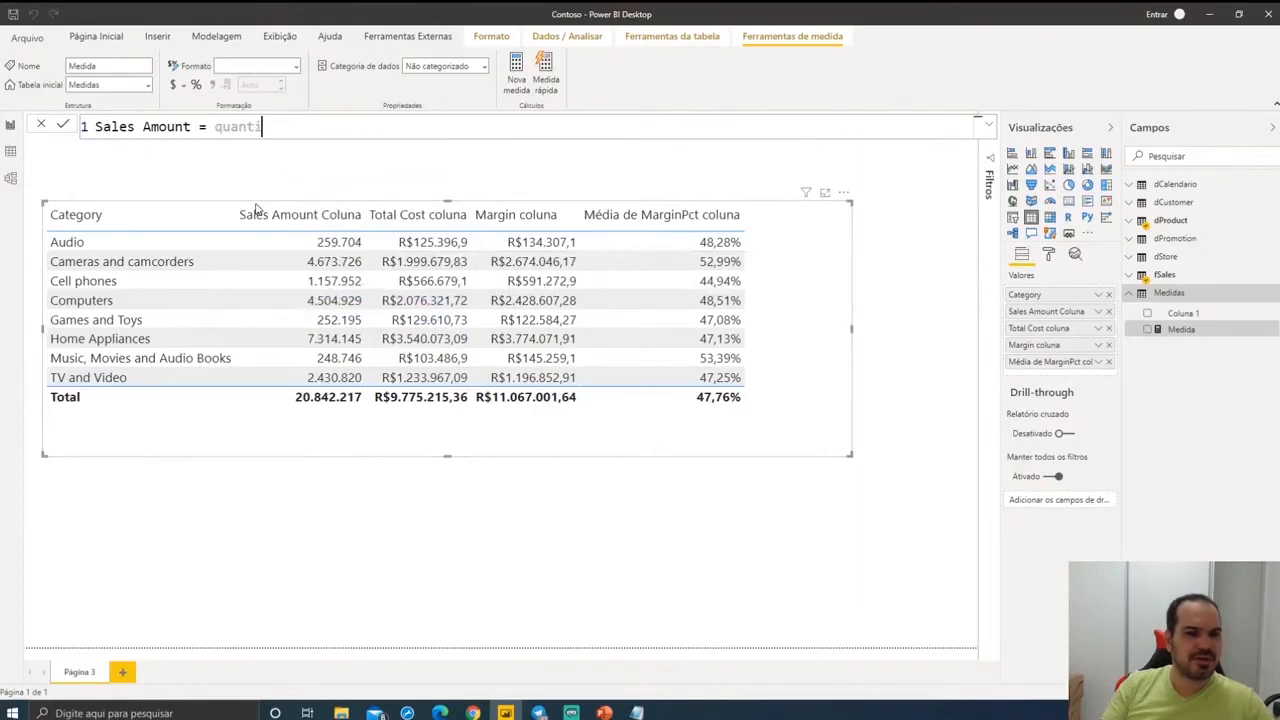
key("BackSpace")
key("BackSpace")
key("BackSpace")
key("BackSpace")
key("BackSpace")
key("BackSpace")
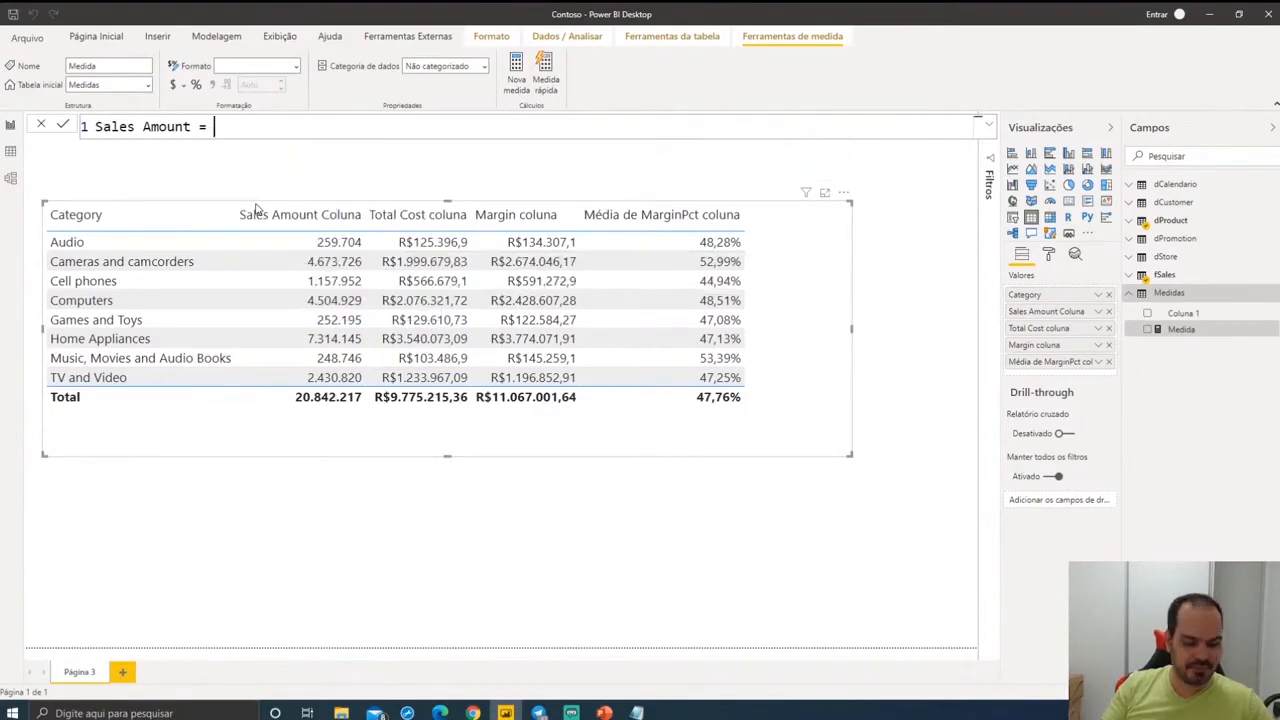
type("quan")
key("BackSpace")
key("BackSpace")
key("BackSpace")
key("BackSpace")
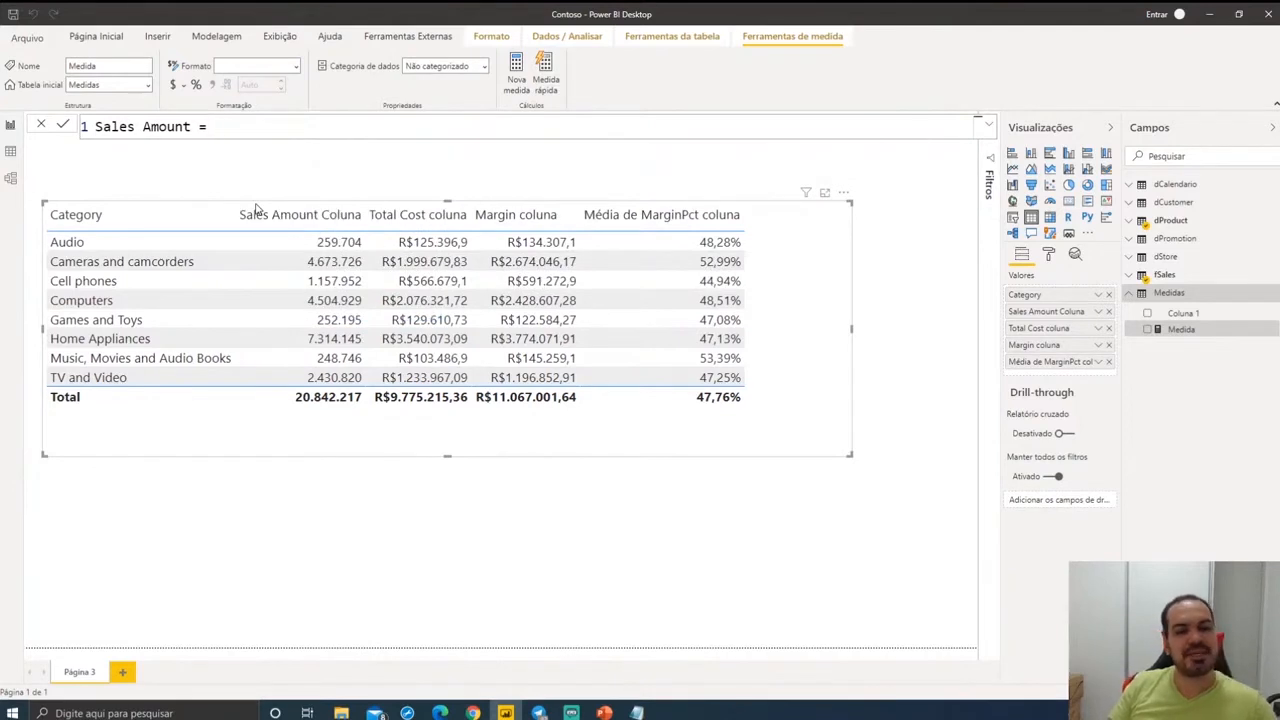
- Try to multiply fSales[Quantity] by another fSales column inside a SUM function, and clear the expression after the equals sign
type("sum")
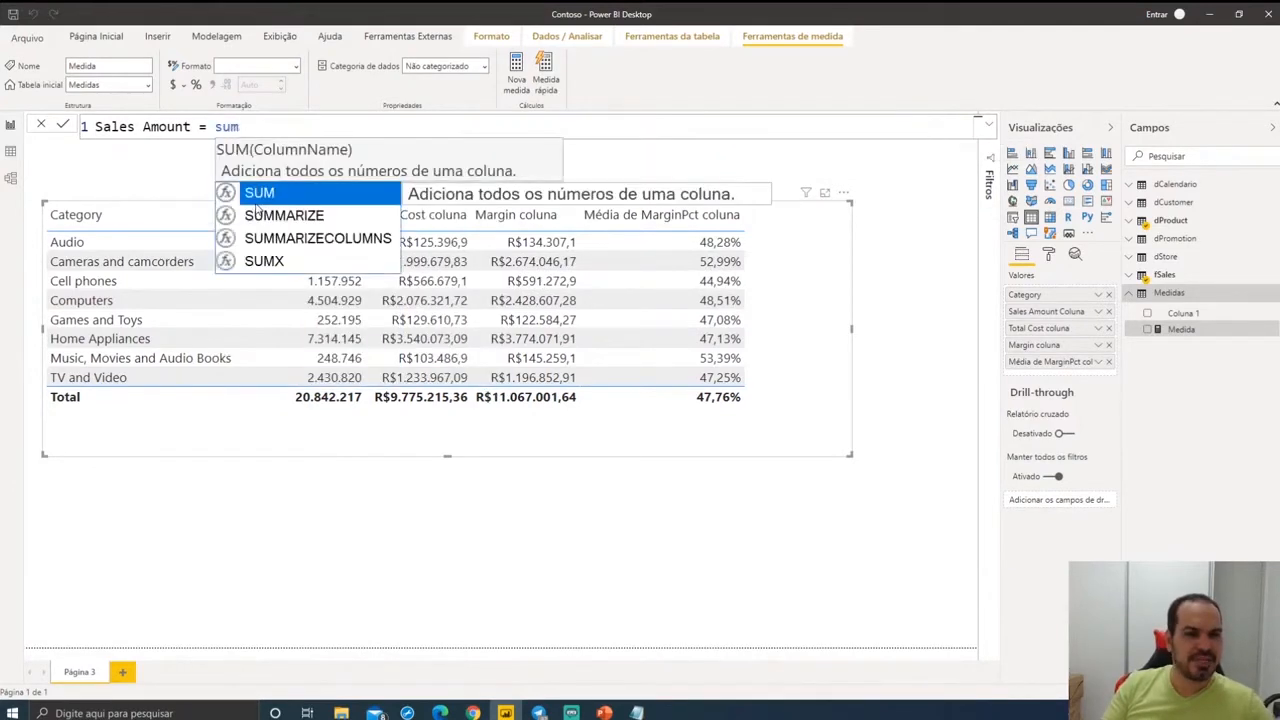
key("Tab")
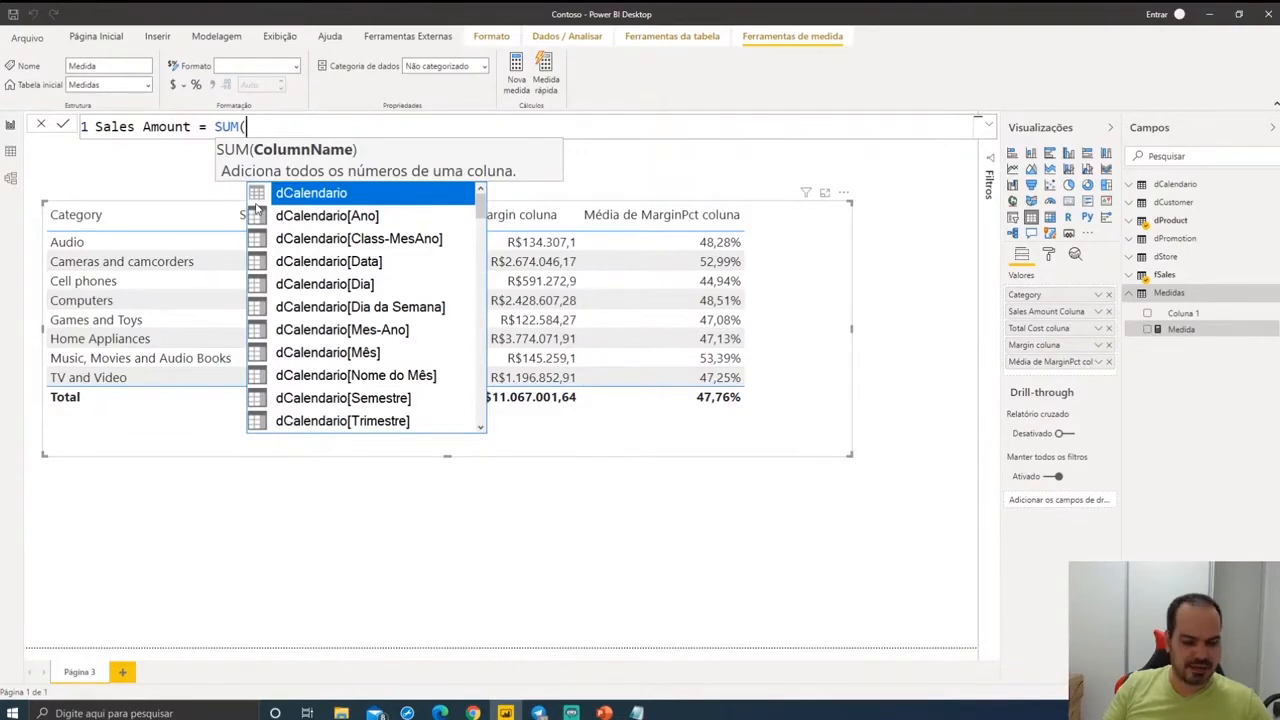
type("fsa")
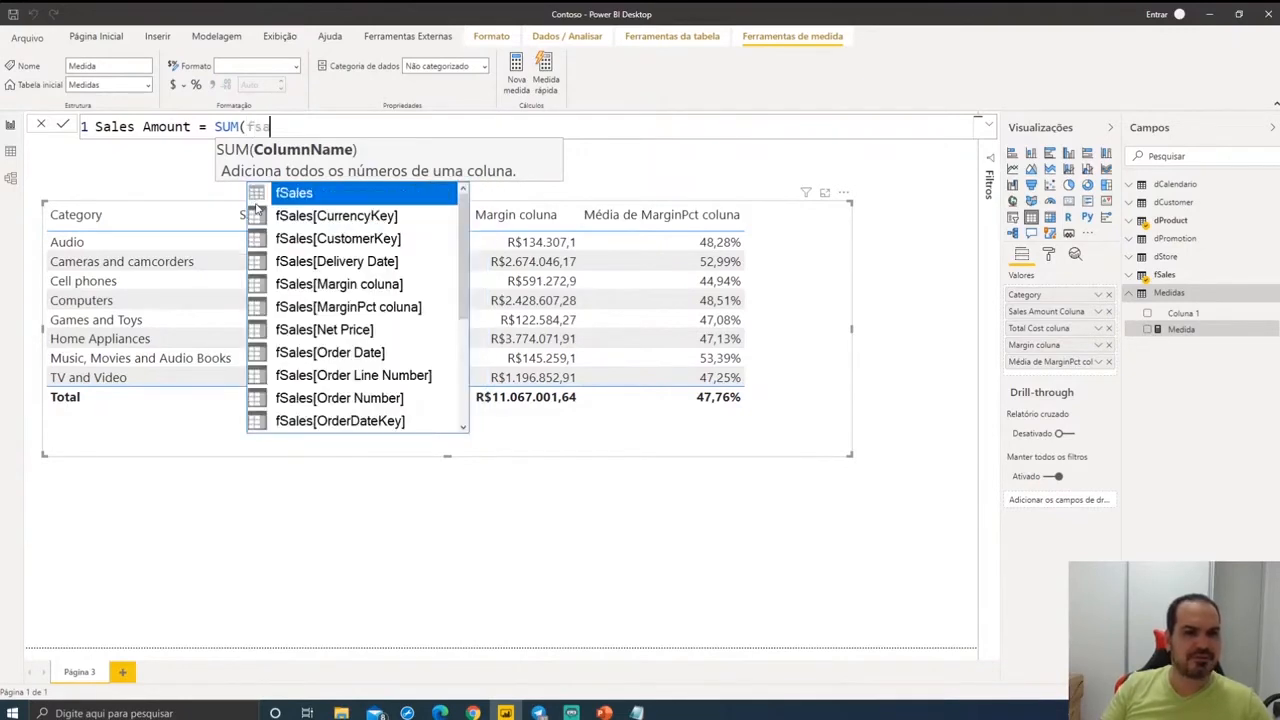
key("Down")
key("Down")
key("Down")
key("Down")
key("Down")
key("Down")
key("Down")
key("Down")
key("Down")
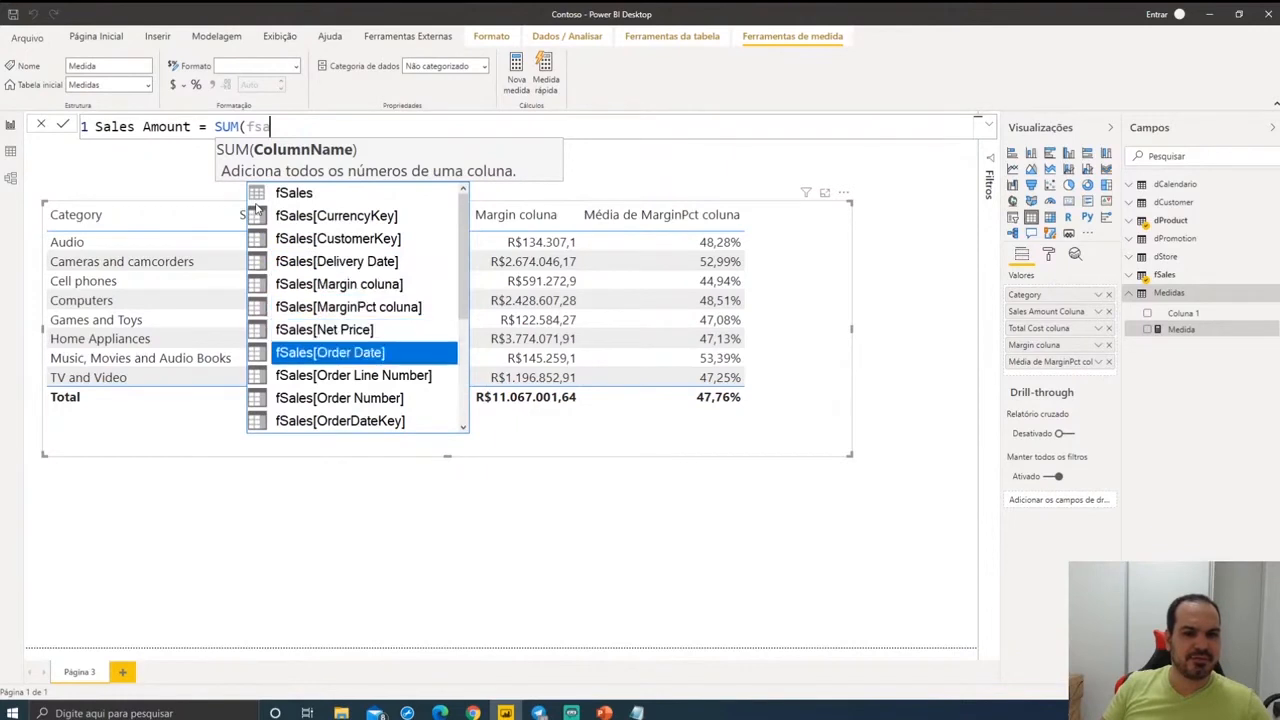
key("Down")
key("Down")
key("Down")
key("Down")
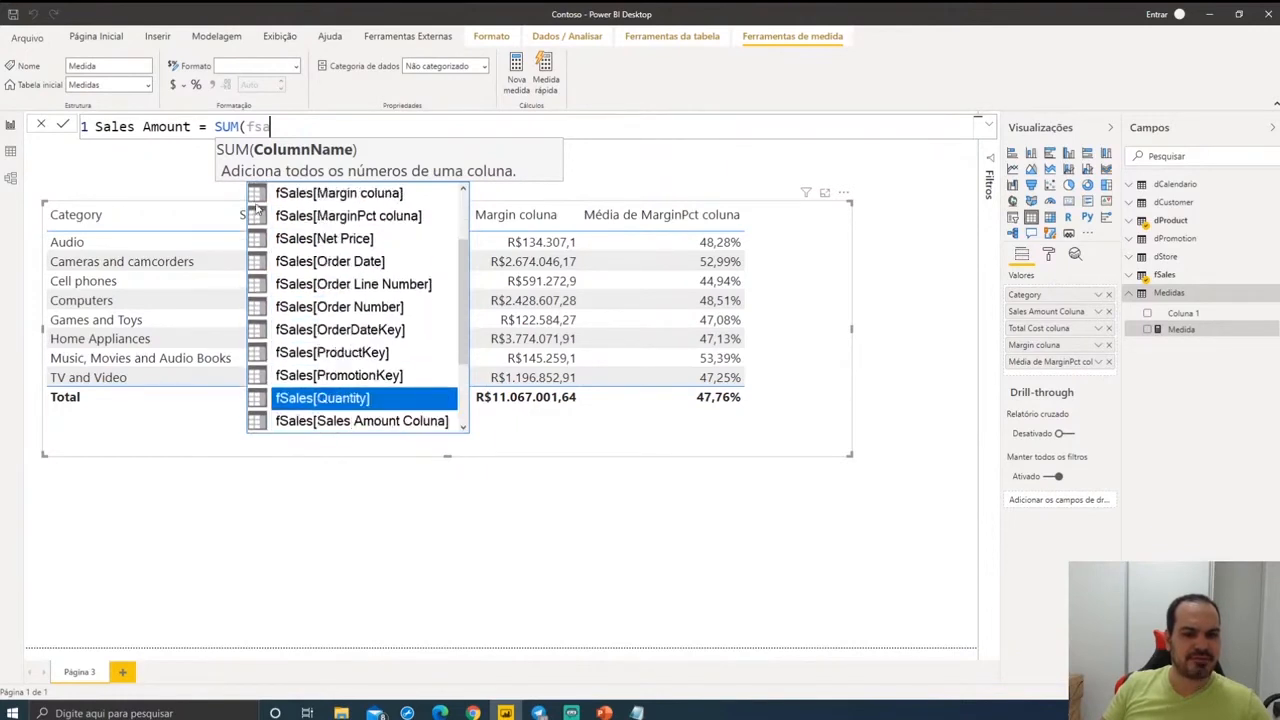
key("Tab")
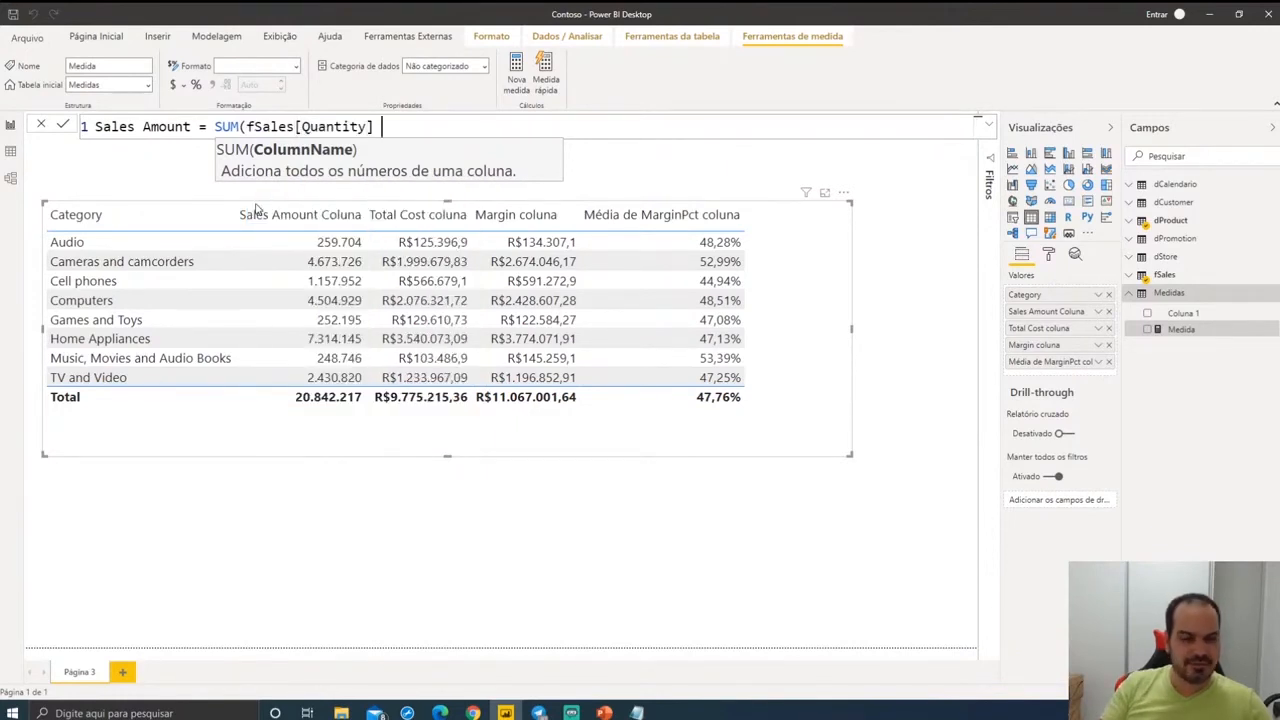
type("* fsale")
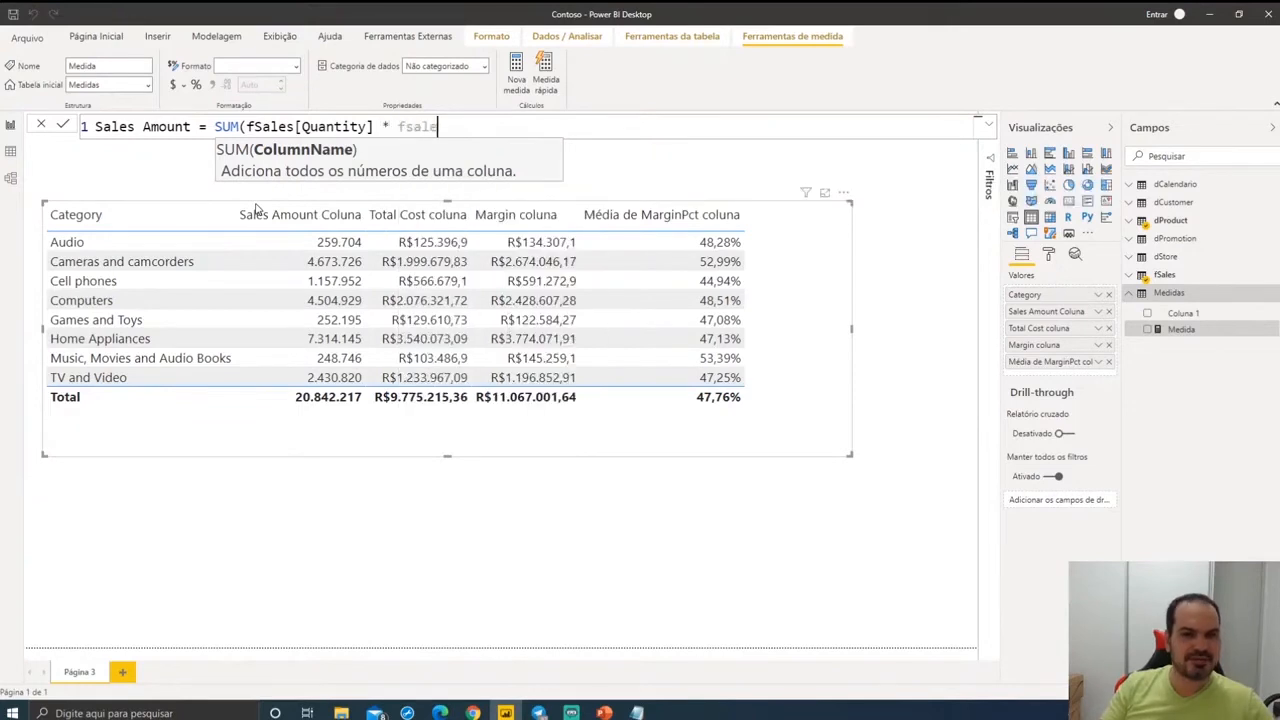
key("BackSpace")
key("BackSpace")
key("BackSpace")
key("BackSpace")
key("BackSpace")
key("BackSpace")
key("BackSpace")
key("BackSpace")
key("BackSpace")
key("BackSpace")
key("BackSpace")
key("BackSpace")
key("BackSpace")
key("BackSpace")
key("BackSpace")
key("BackSpace")
key("BackSpace")
key("BackSpace")
key("BackSpace")
key("BackSpace")
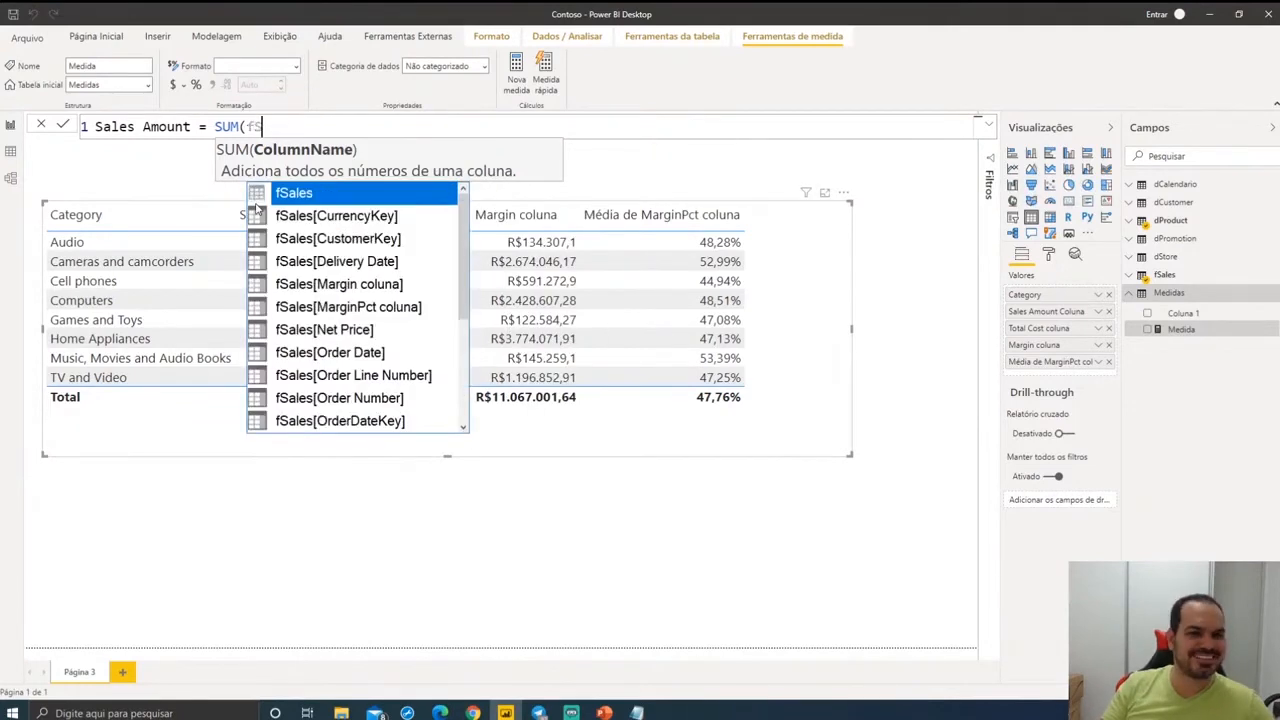
key("BackSpace")
key("BackSpace")
key("BackSpace")
key("BackSpace")
key("BackSpace")
key("BackSpace")
key("BackSpace")
- Begin the Sales Amount expression on a new line with SUMX, using fSales as its table argument
key("shift+Return")
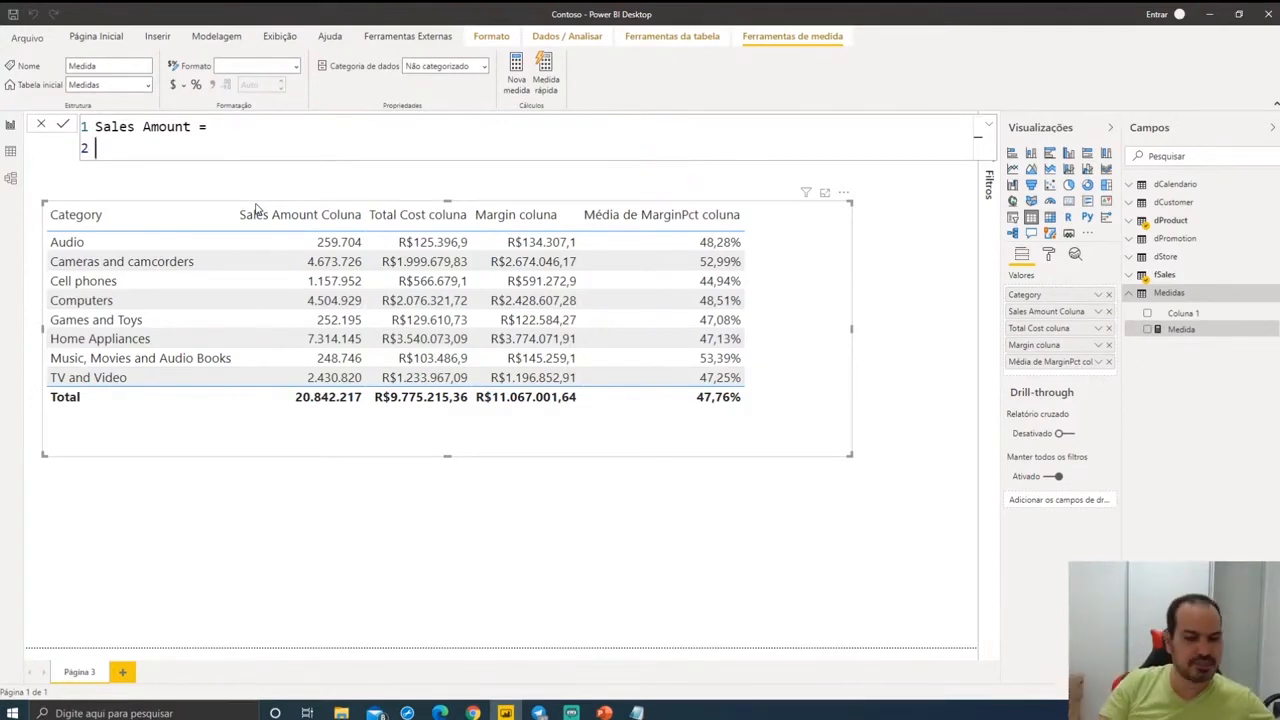
type("SUMX(")
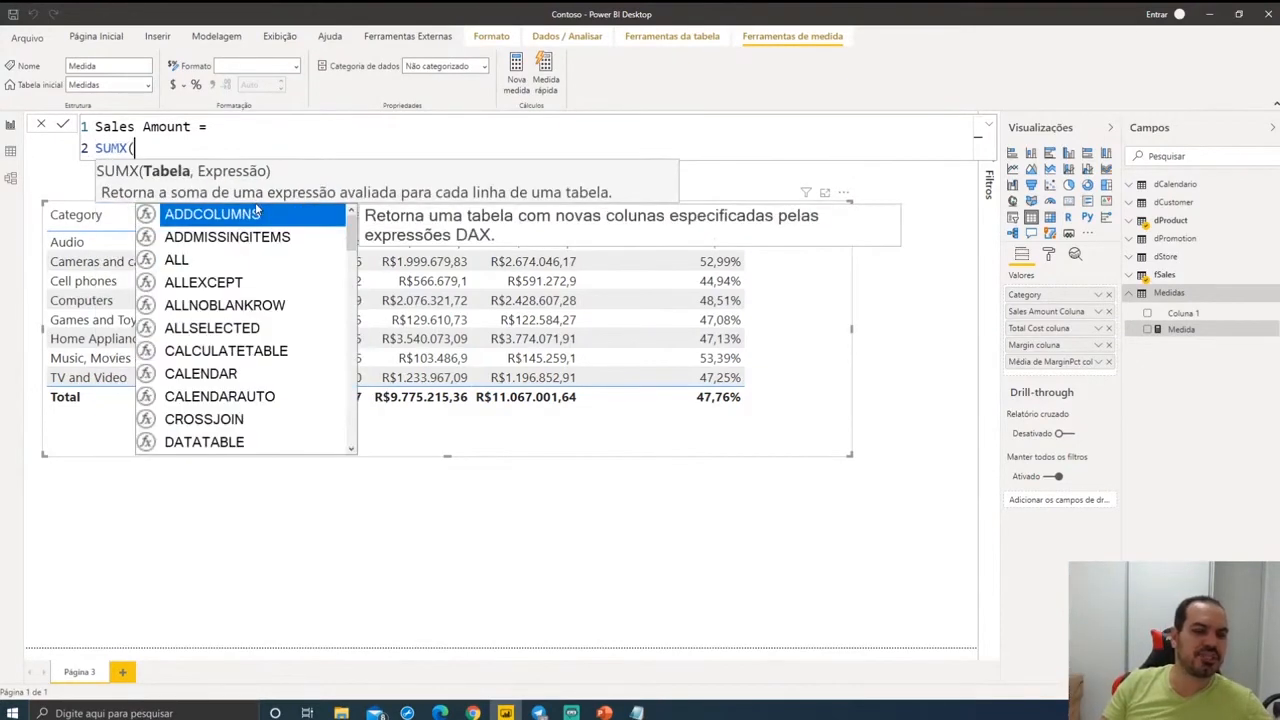
key("shift+Return")
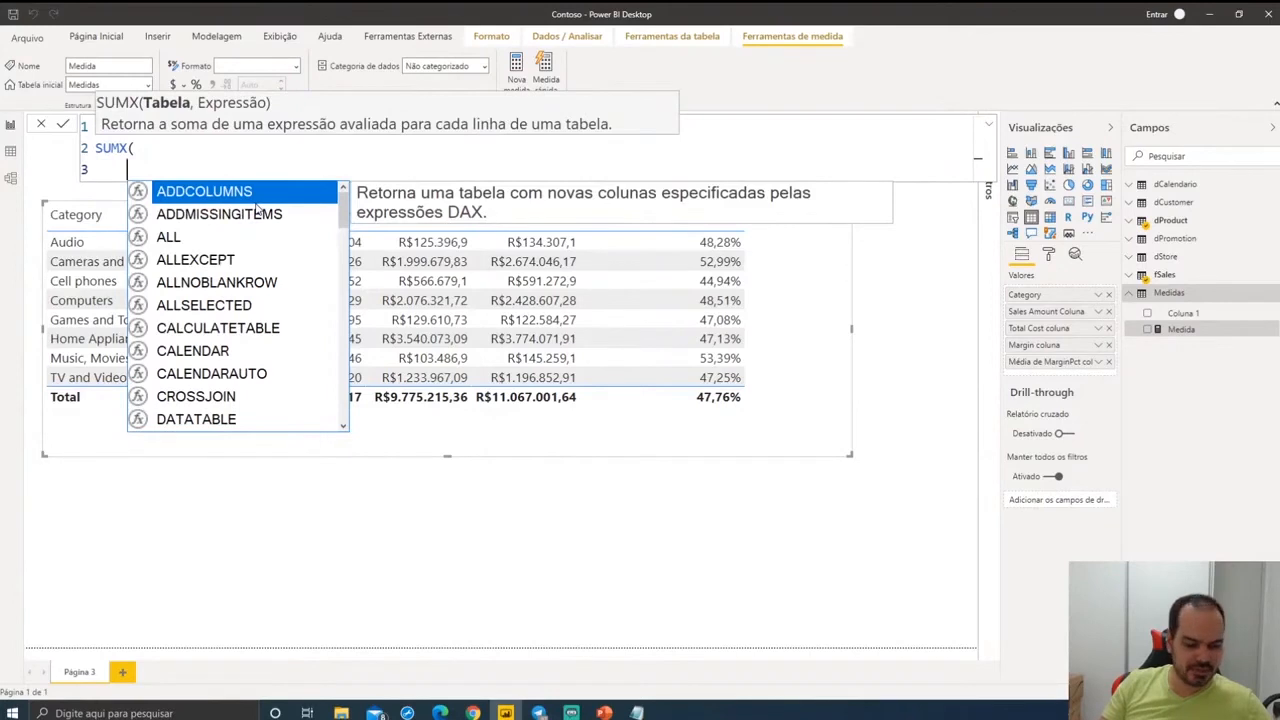
type("fSales,")
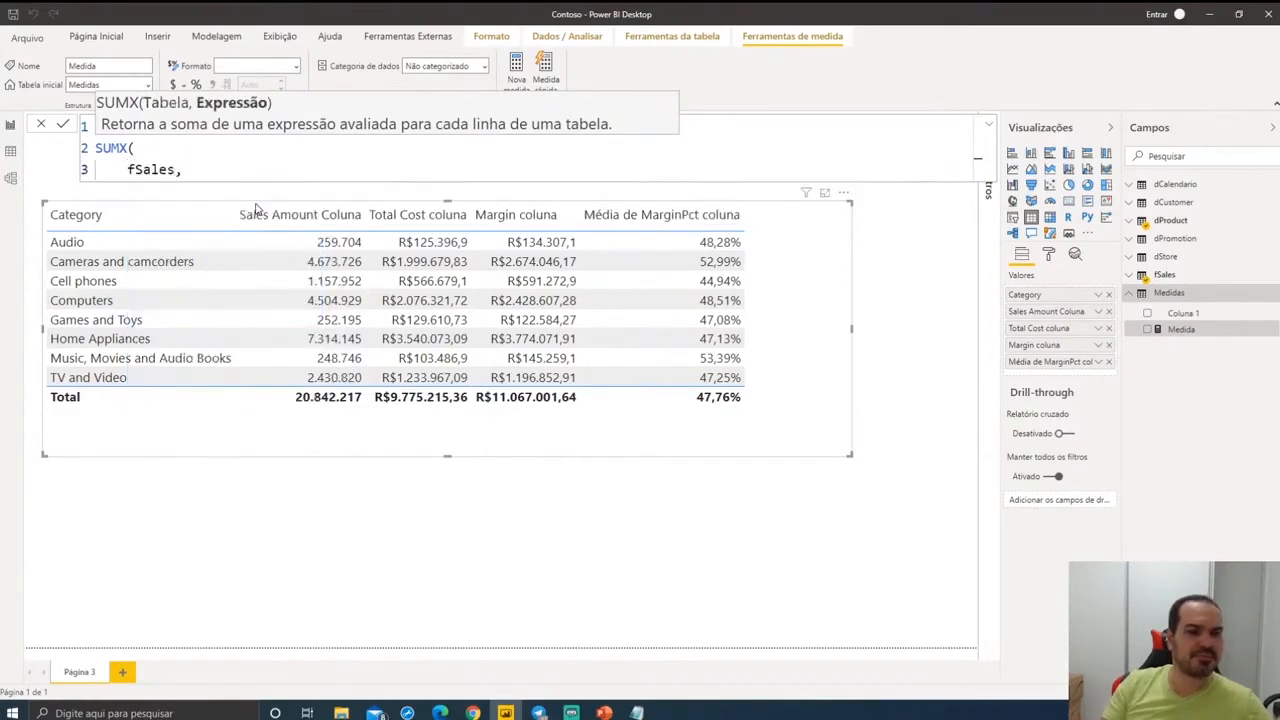
key("shift+Return")
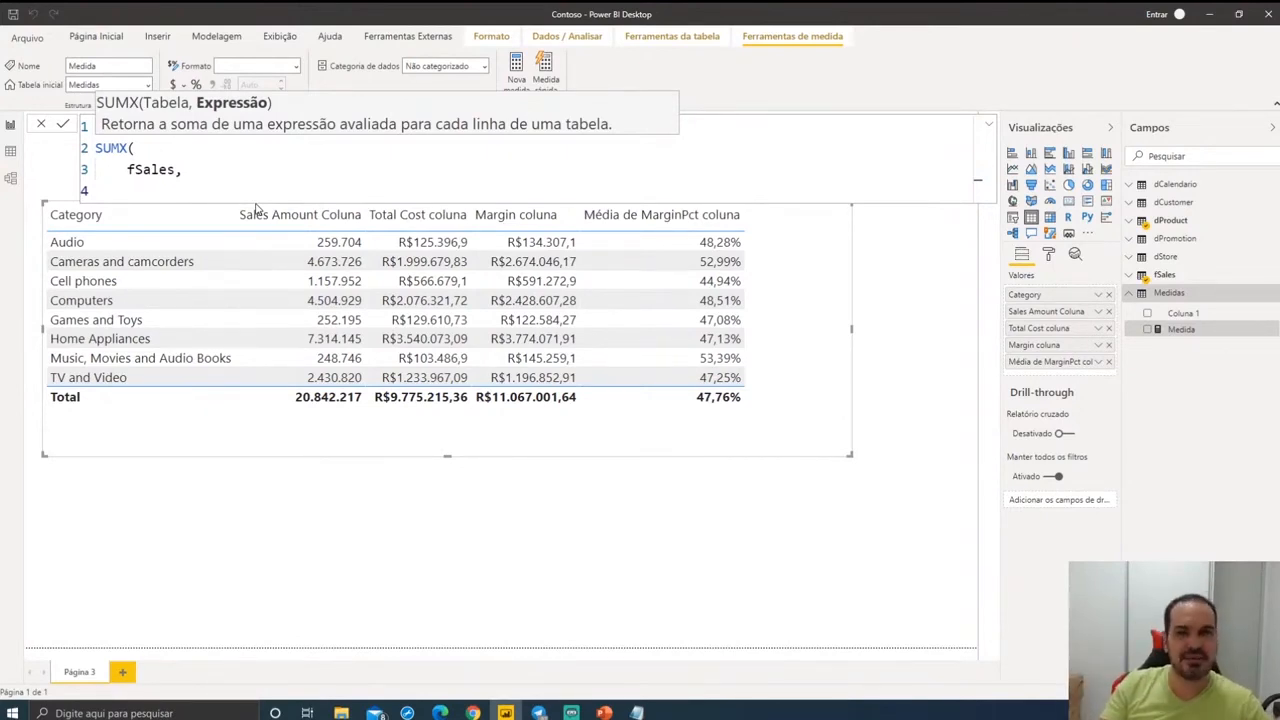
- Complete the SUMX expression with fSales[Quantity] * fSales[Net Price], close it on its own line and commit the Sales Amount measure
type("Quan")
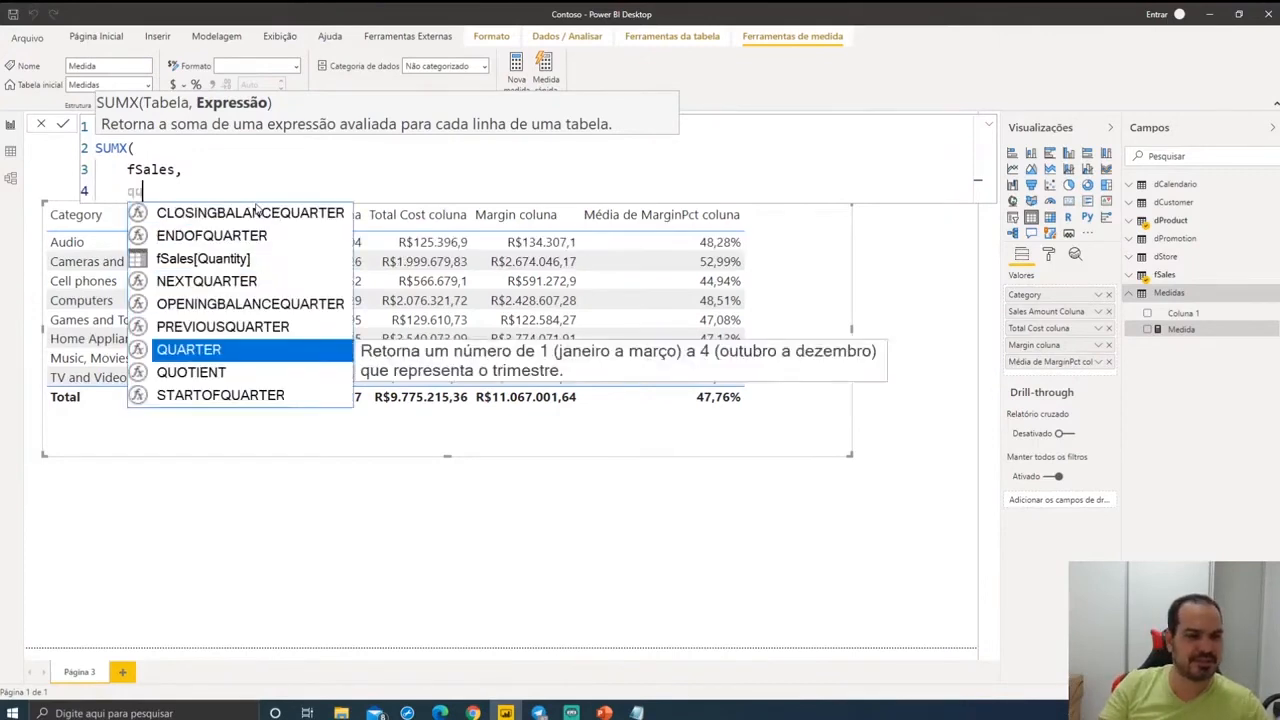
key("Tab")
type("* ")
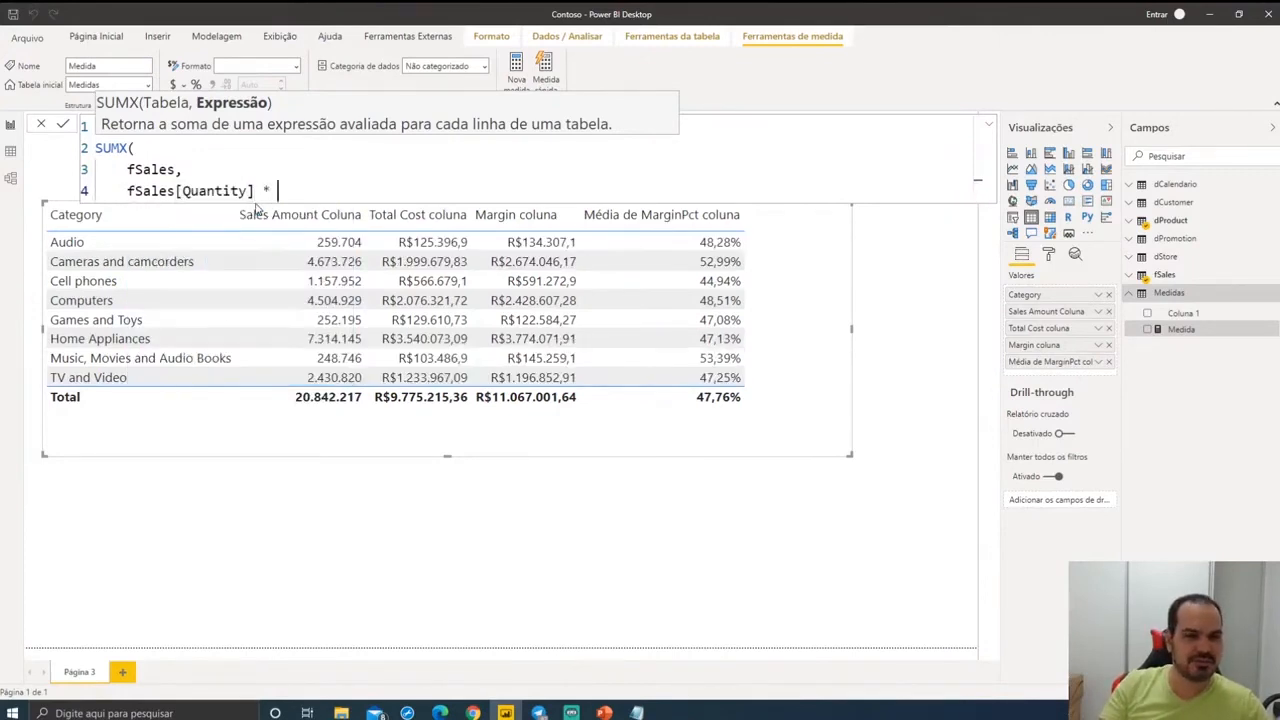
type("net")
key("Tab")
key("shift+Return")
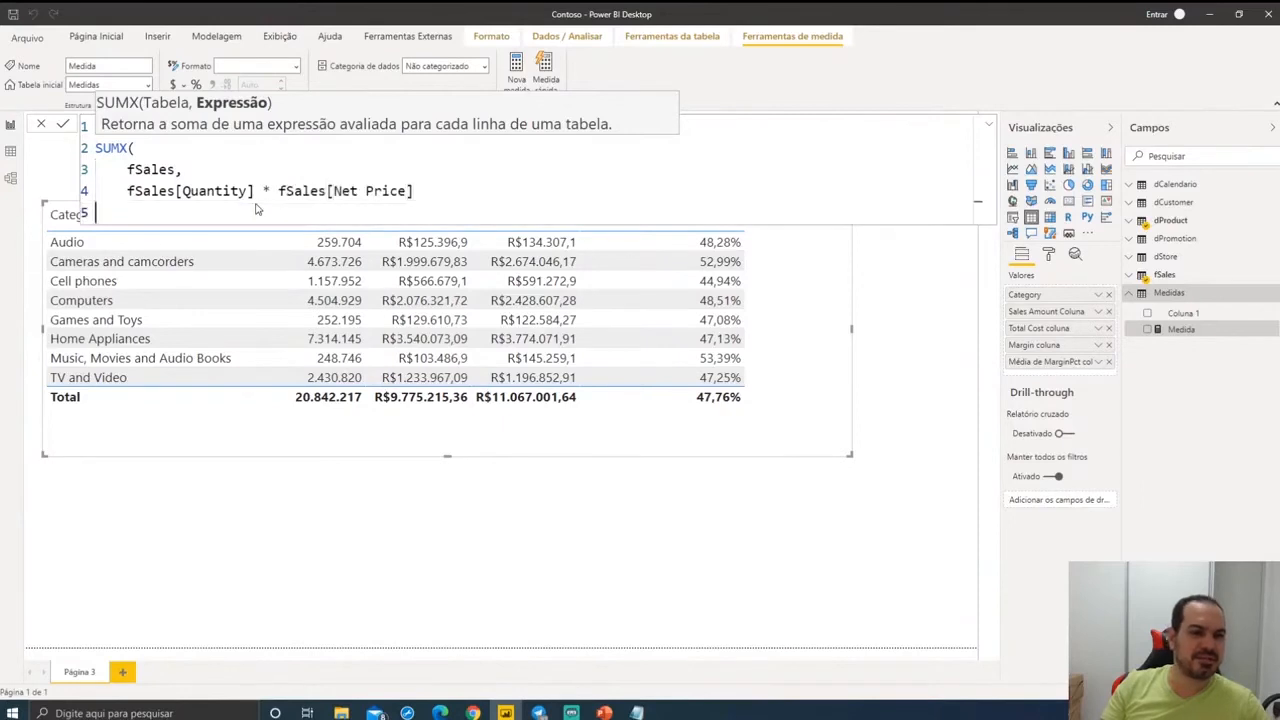
type(")")
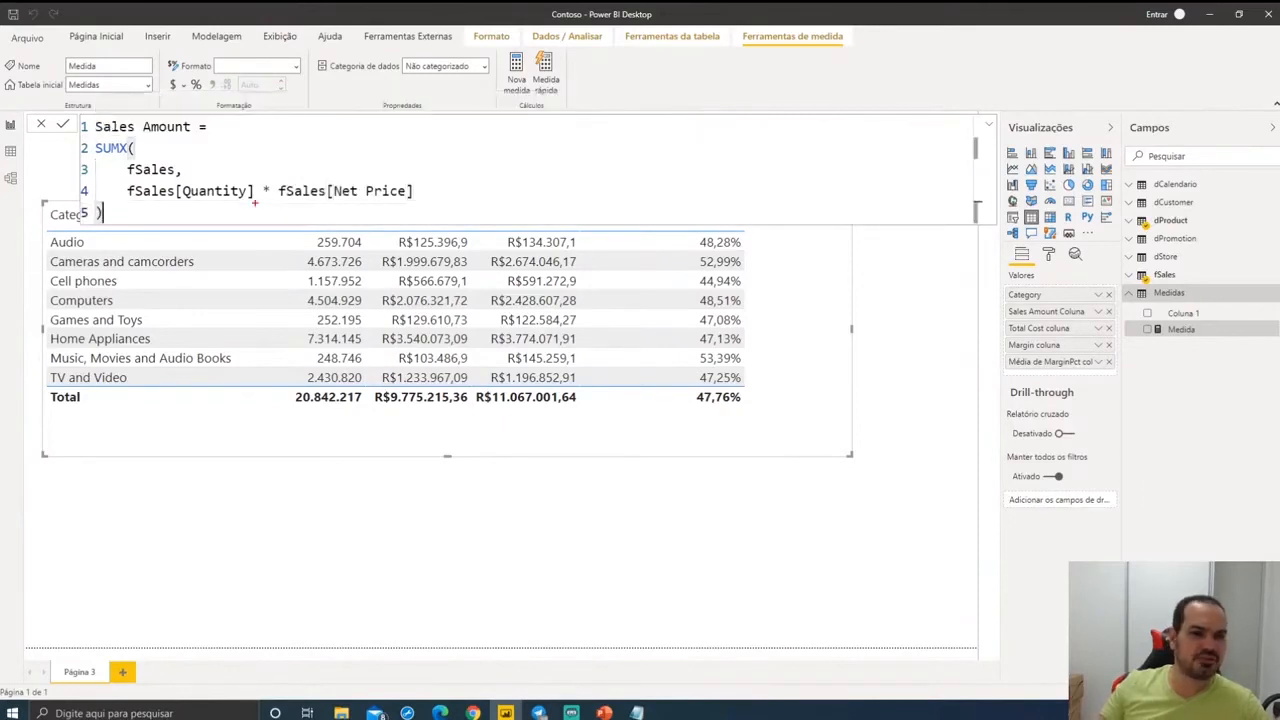
left_click_drag(115, 181, 456, 204)
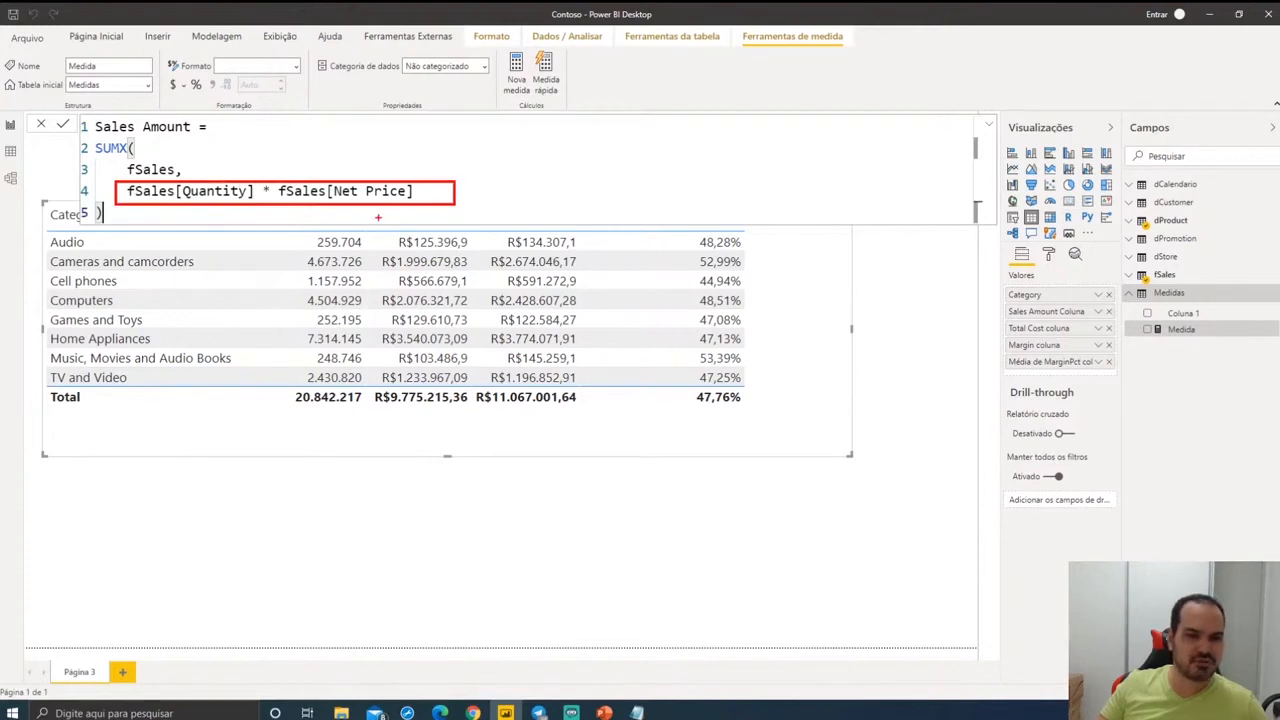
key("Escape")
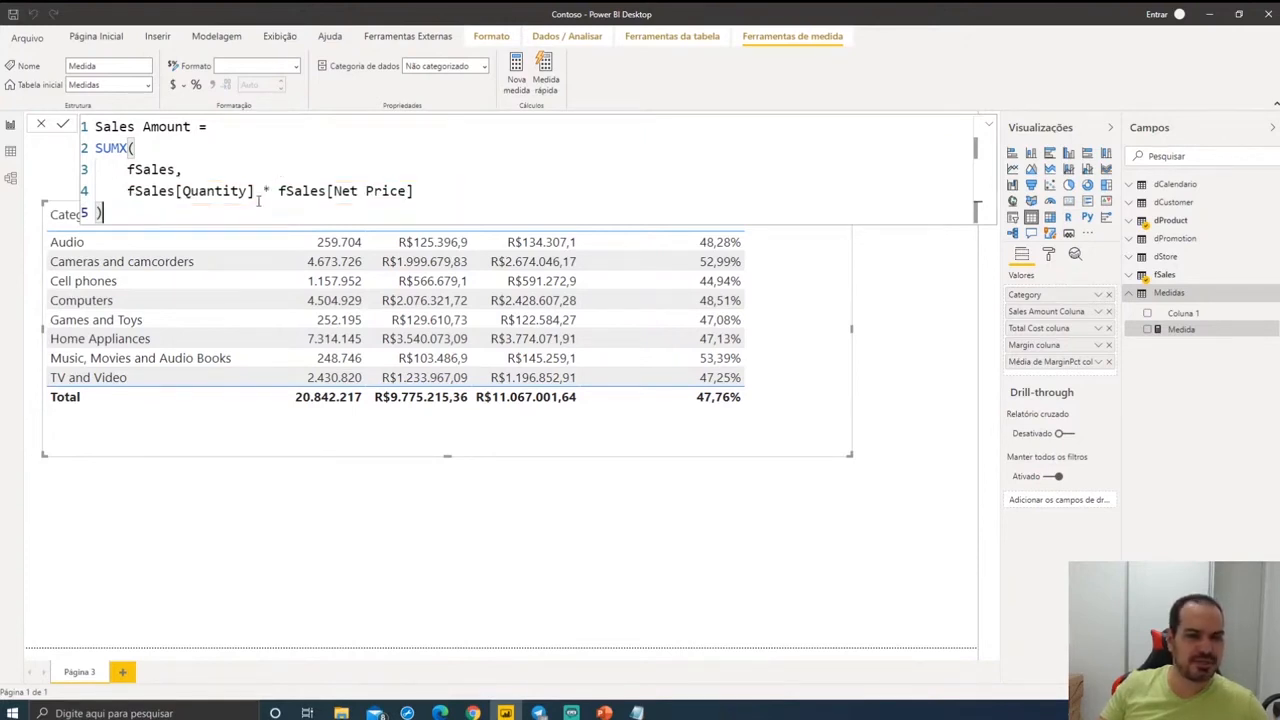
key("Return")
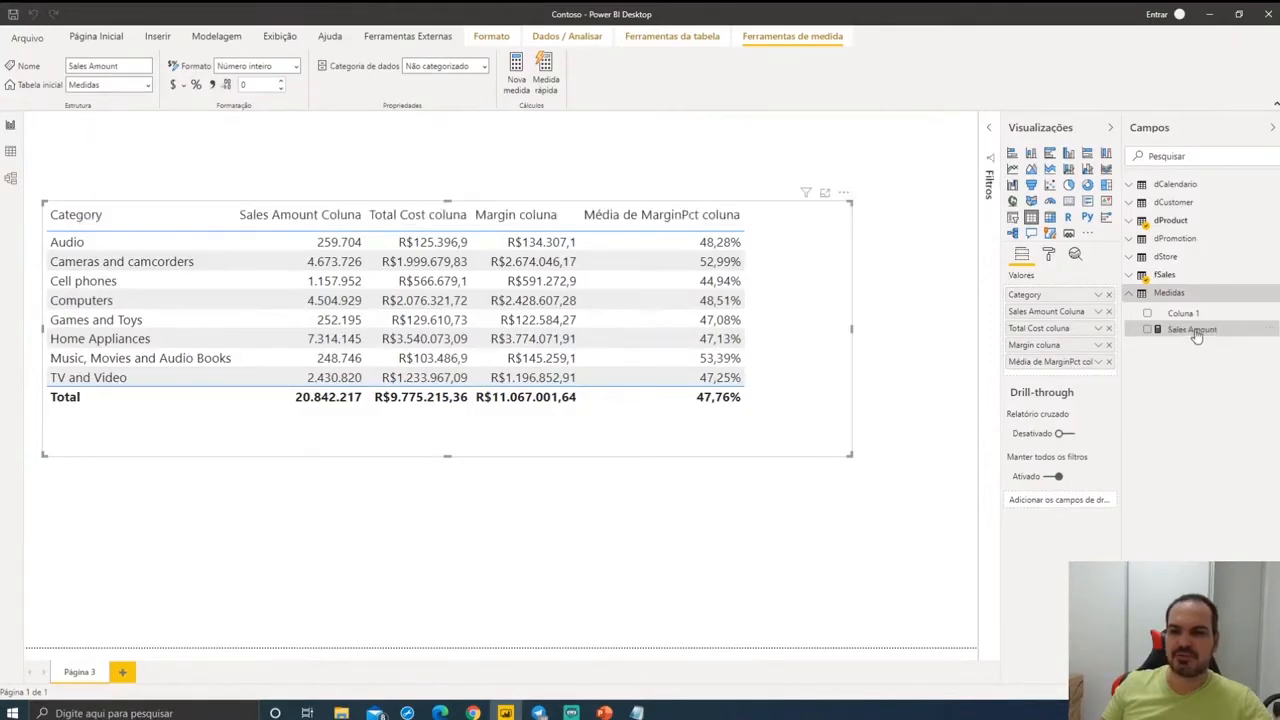
- Add the Sales Amount measure to the report table right after Sales Amount Coluna and format it with a thousands separator
left_click_drag(1190, 329, 1060, 325)
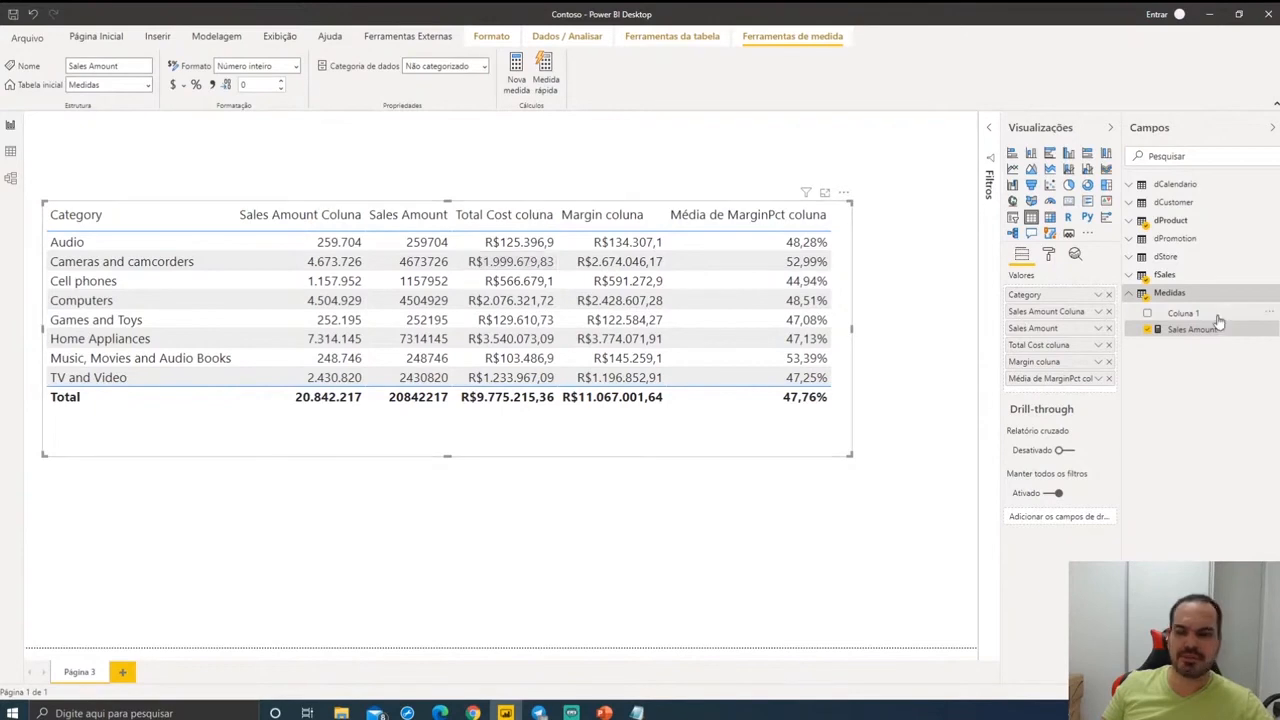
left_click(212, 84)
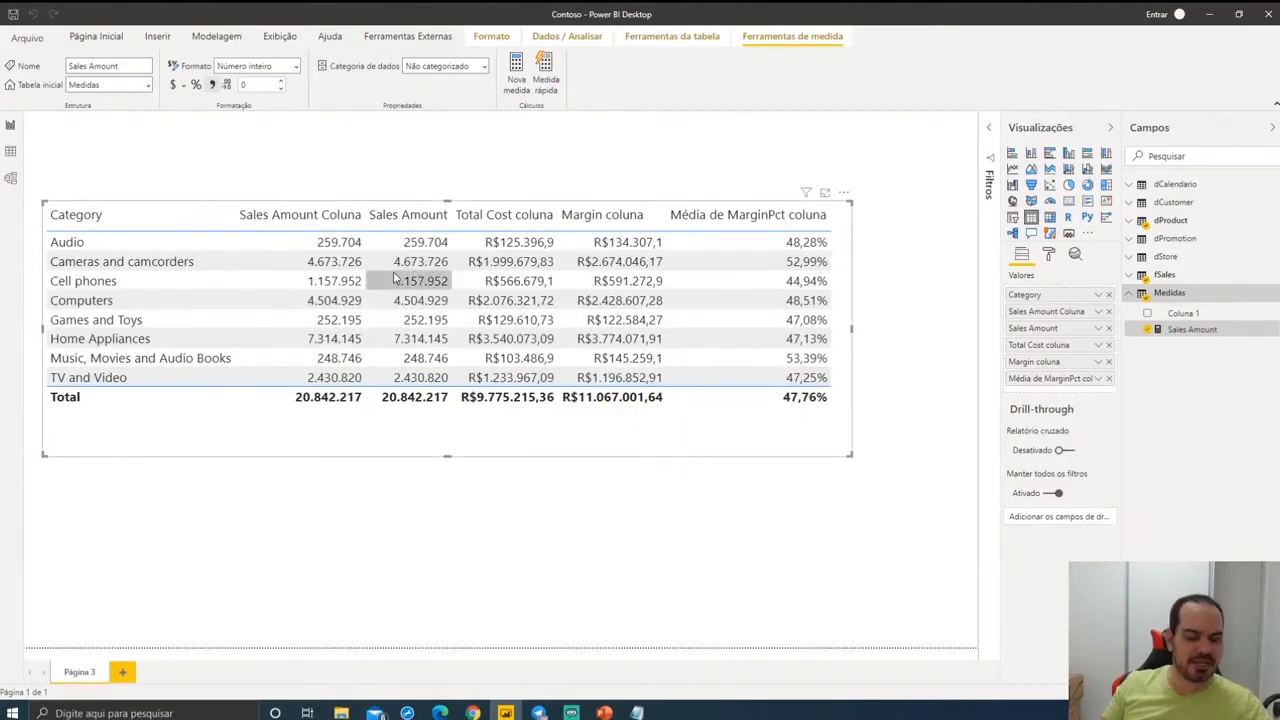
left_click_drag(266, 199, 355, 359)
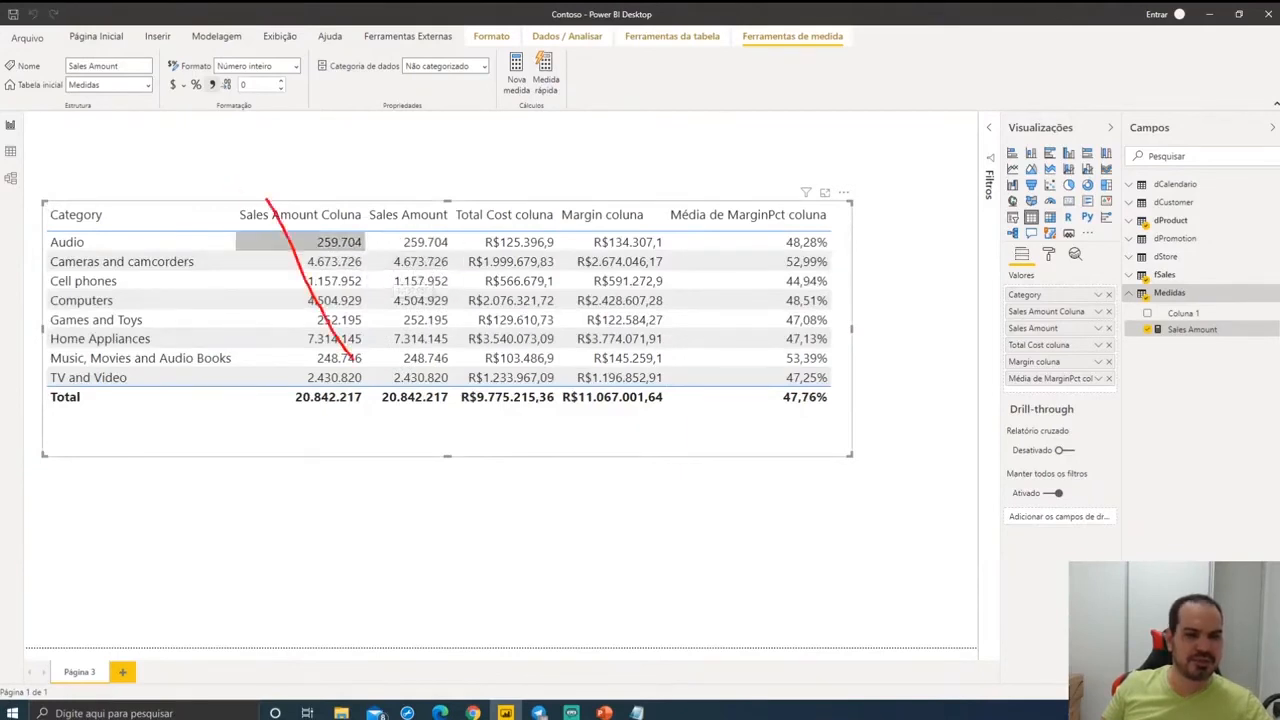
left_click_drag(331, 199, 278, 303)
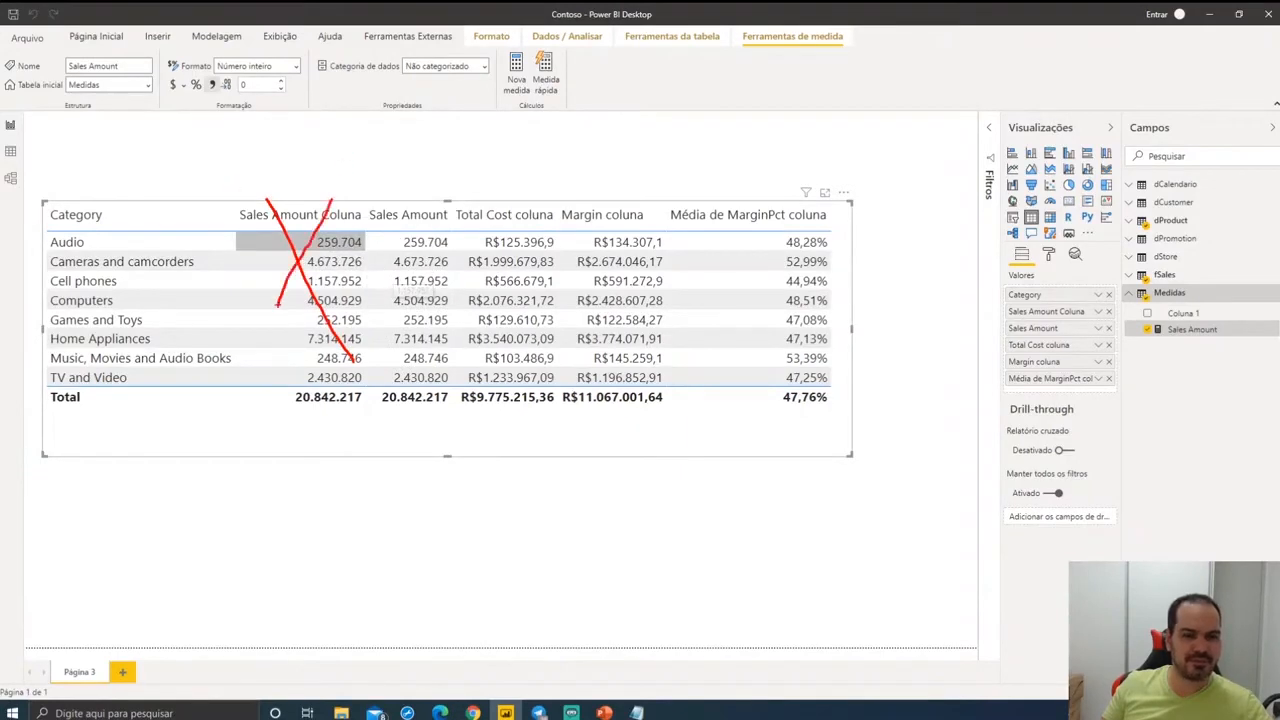
key("Escape")
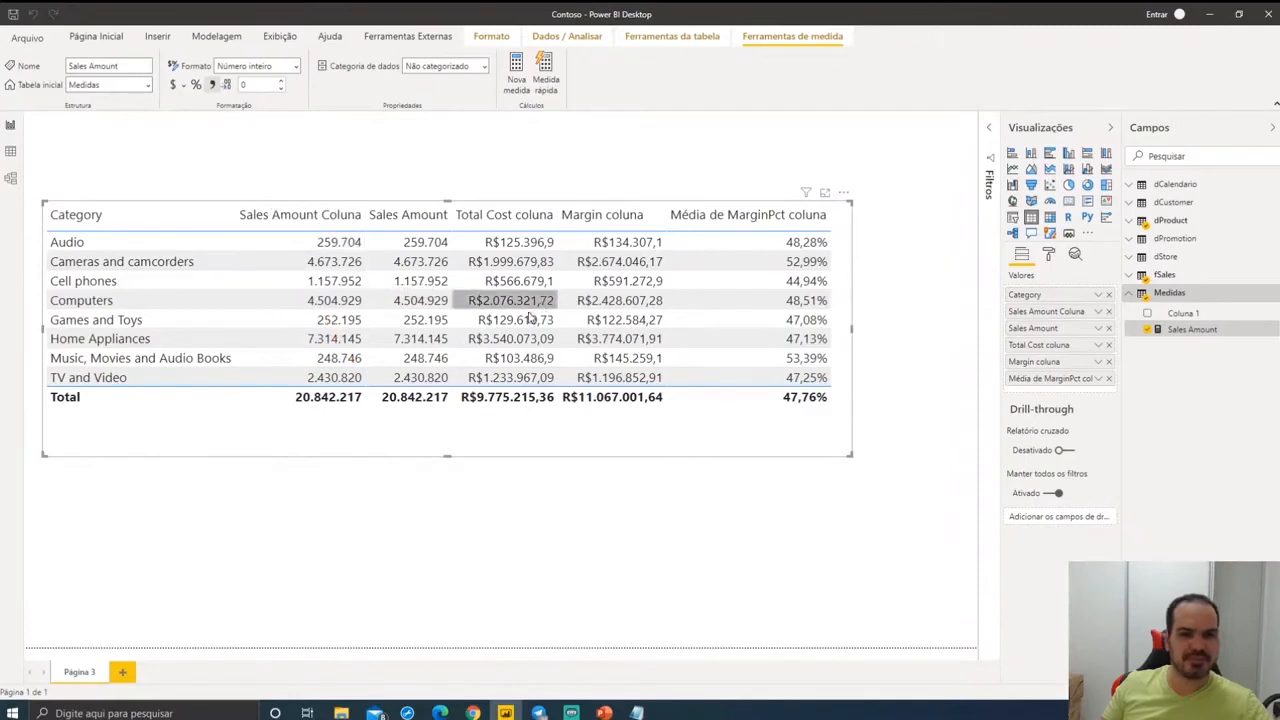
- Hide Coluna 1 in the Medidas table, refresh the field list by collapsing and reopening it, and expand Medidas
left_click(1175, 313)
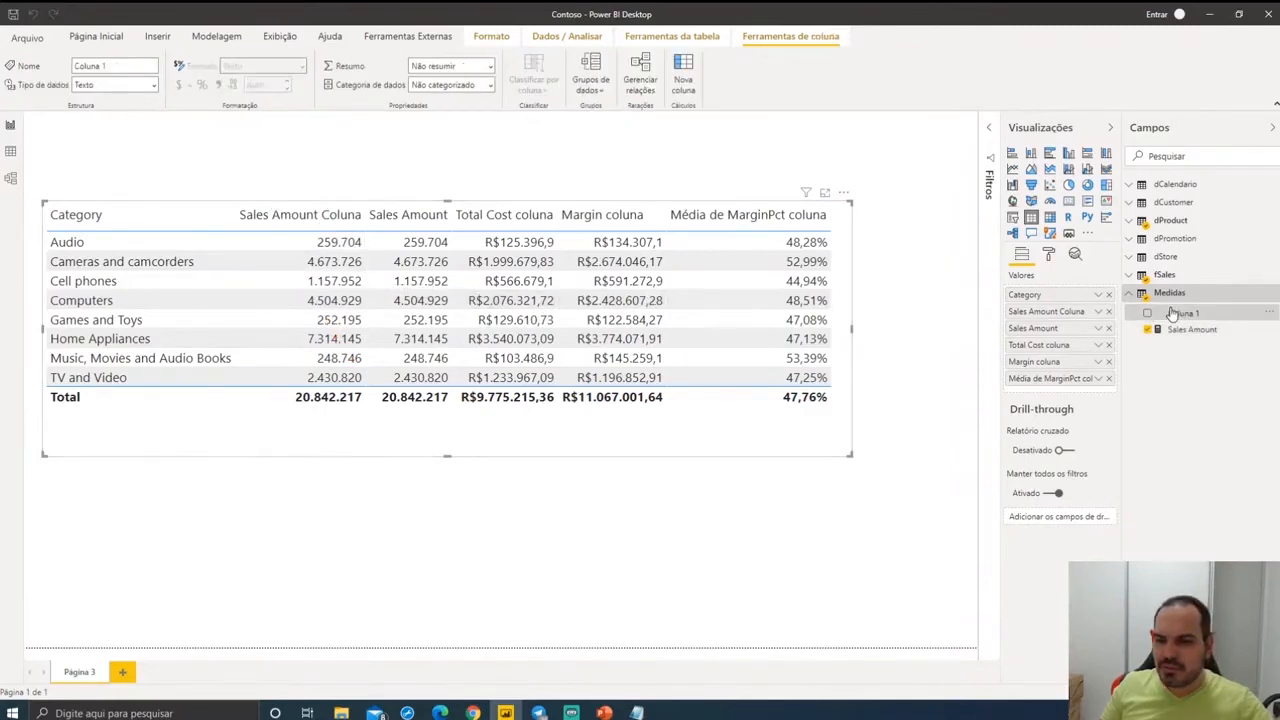
right_click(1175, 315)
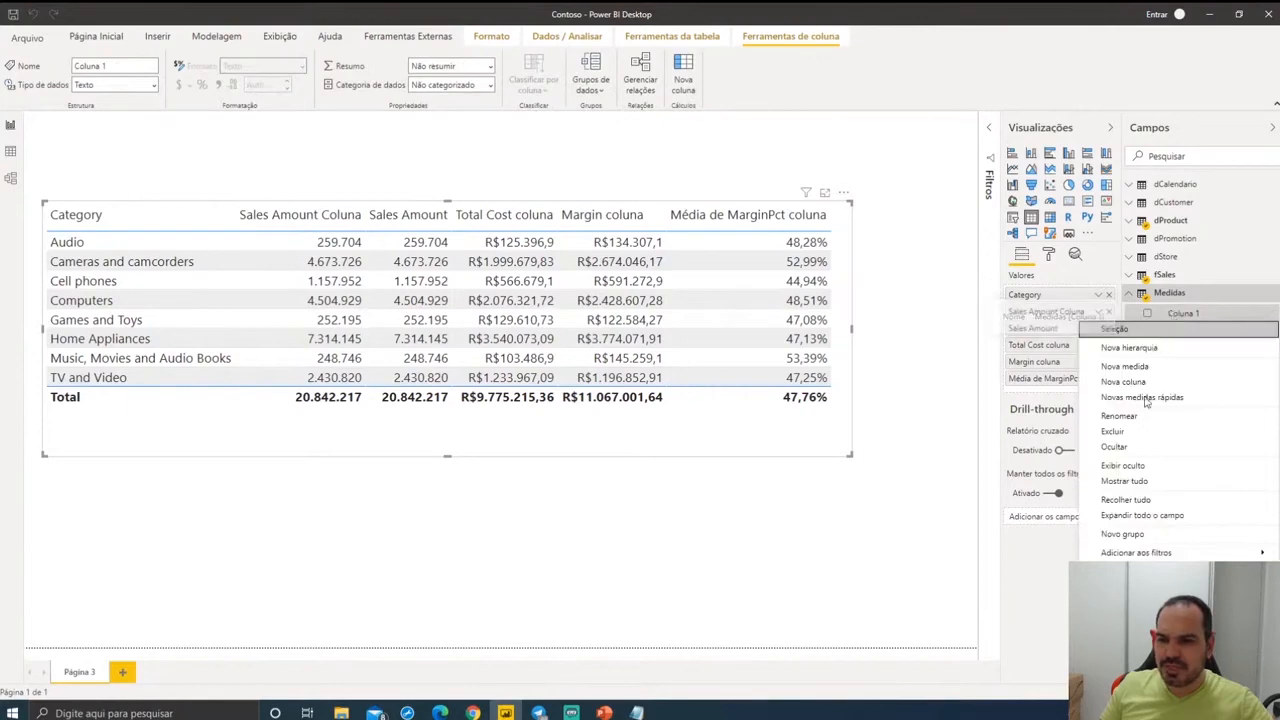
left_click(1128, 451)
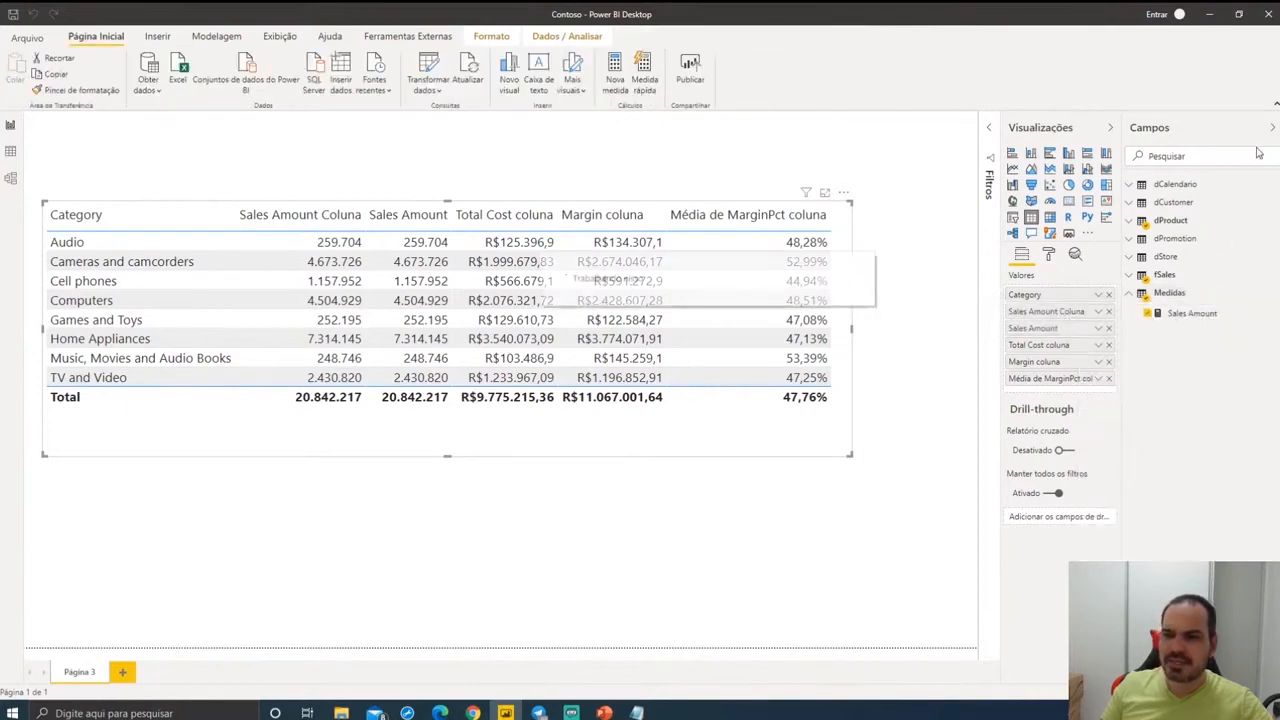
left_click(1273, 131)
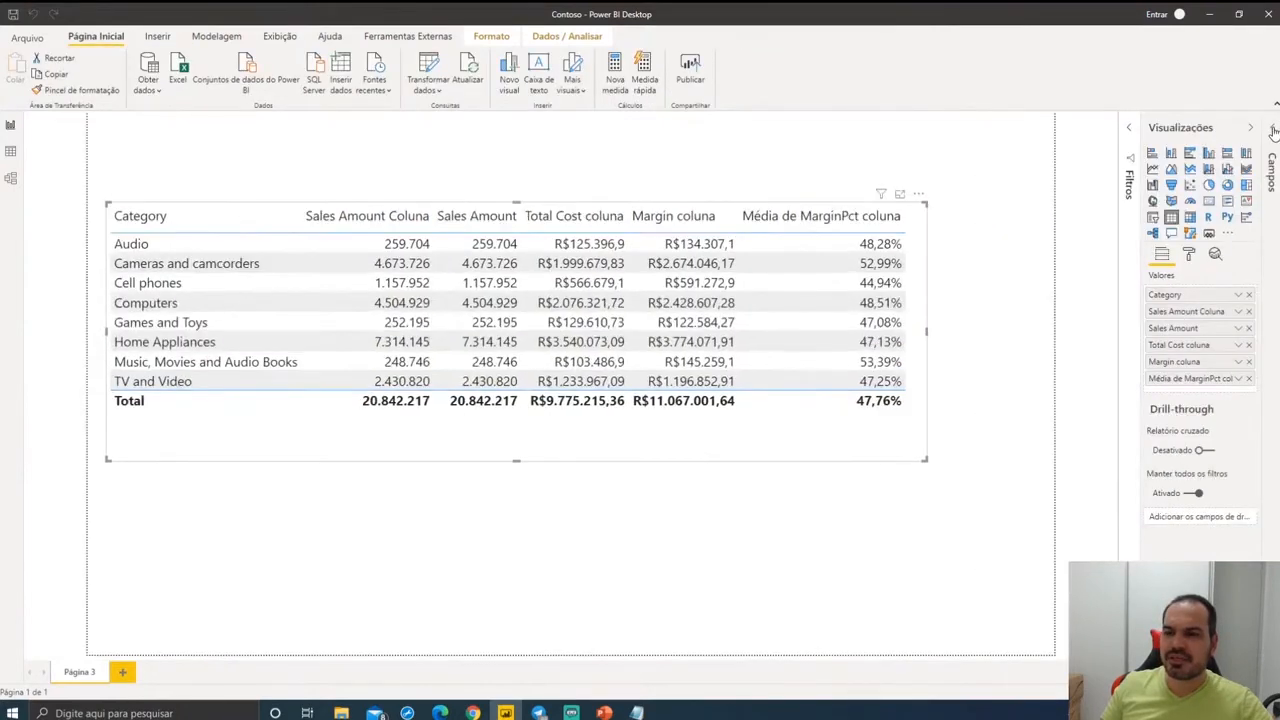
left_click(1273, 131)
left_click(1129, 186)
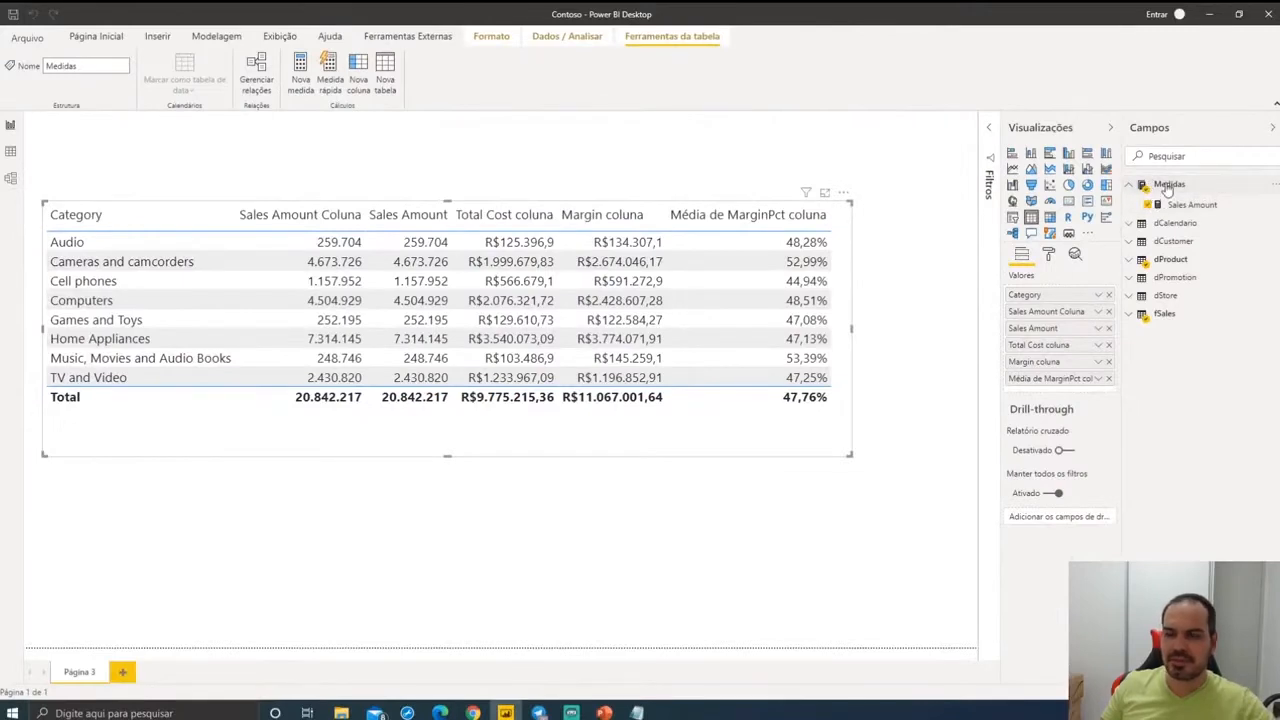
- Create a Total Cost measure in the Medidas table, beginning its expression with SUMX on a new line and fSales as the table argument
right_click(1167, 189)
left_click(1170, 205)
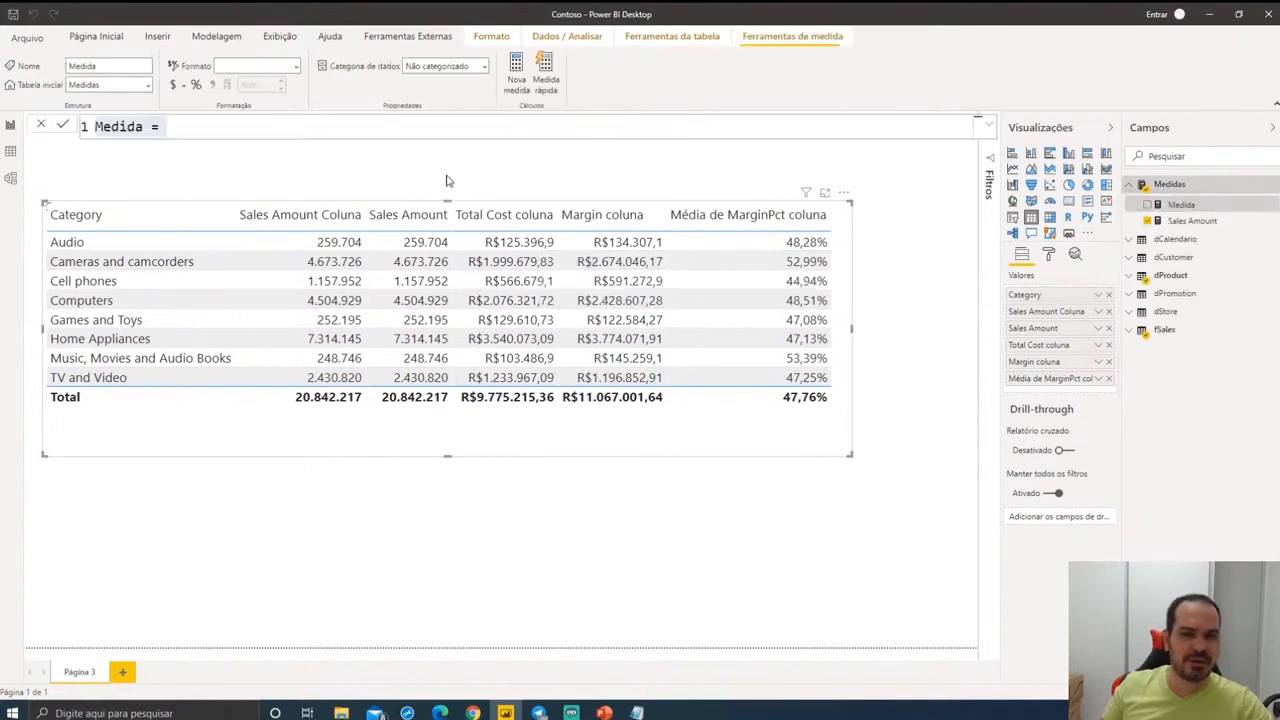
type("Tot")
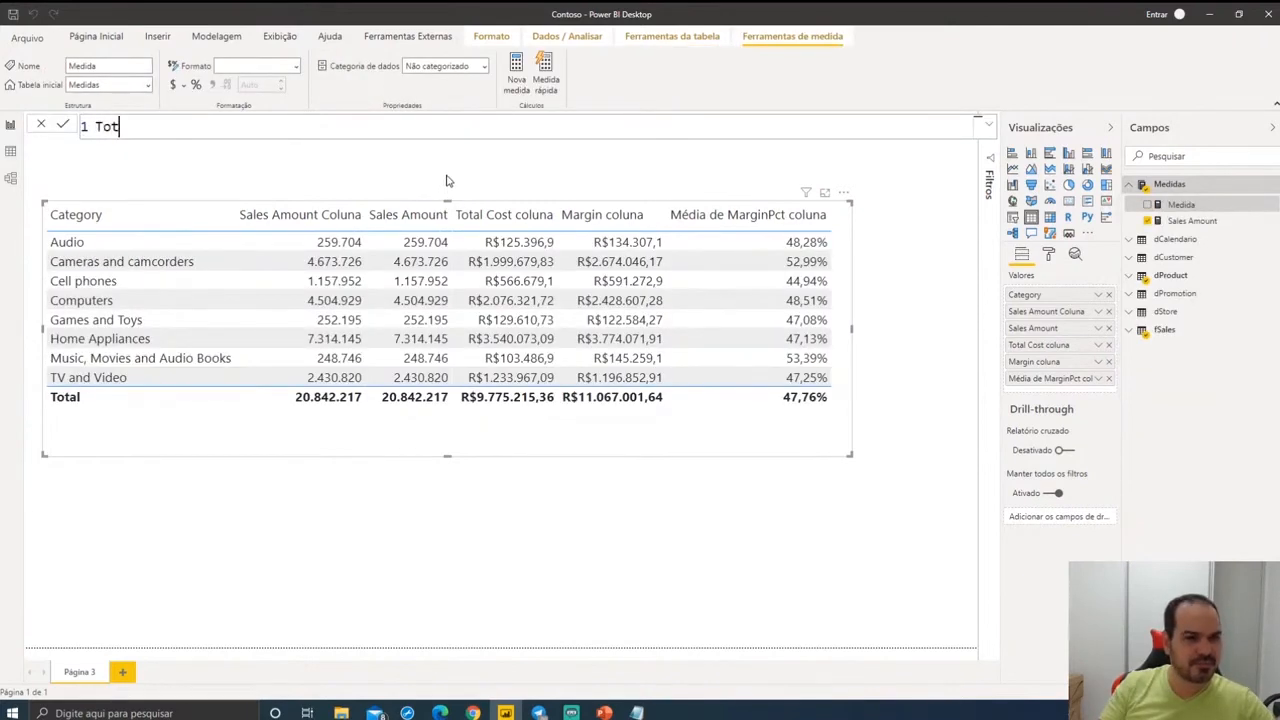
type("al Cost =")
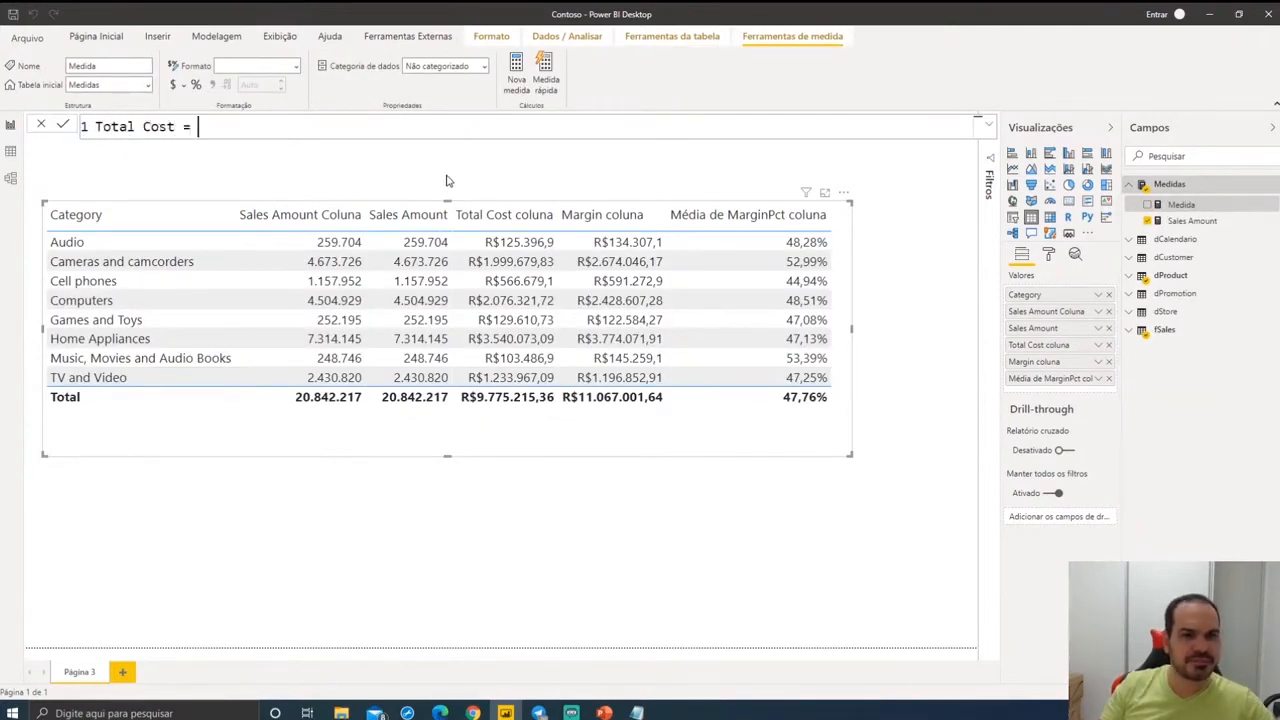
key("shift+Return")
type("SUMX(")
key("shift+Return")
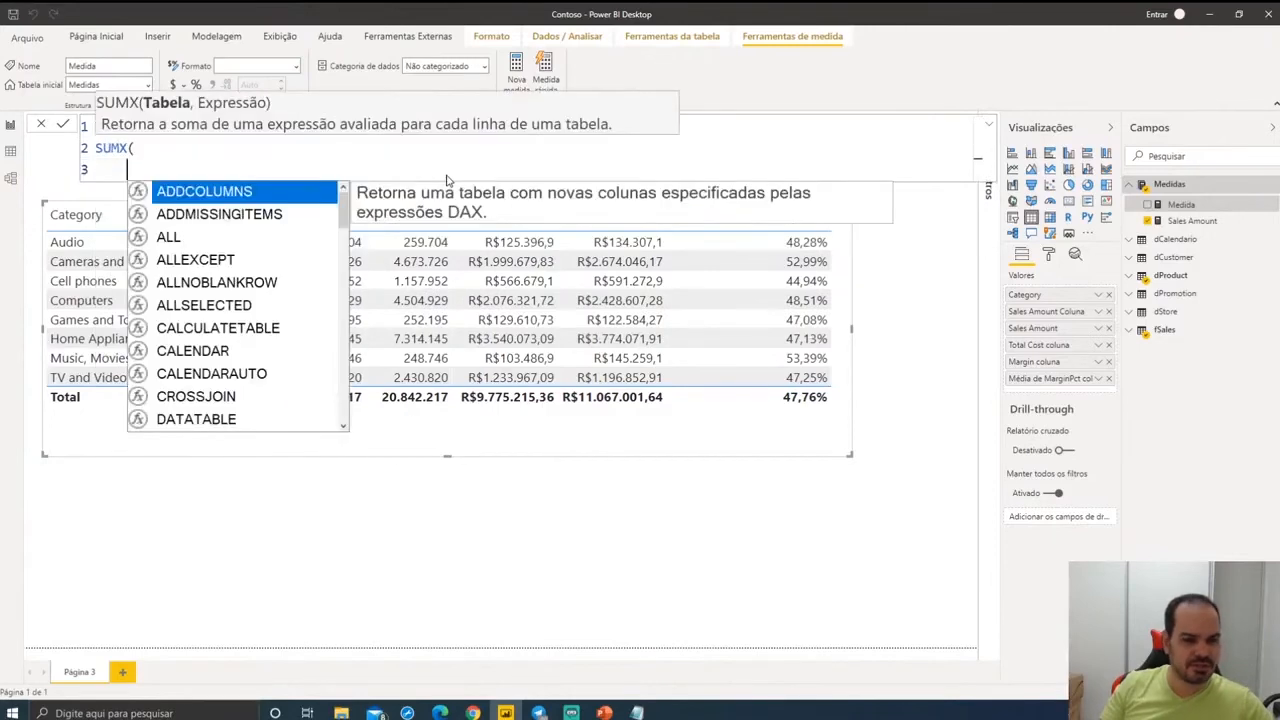
type("fSales,")
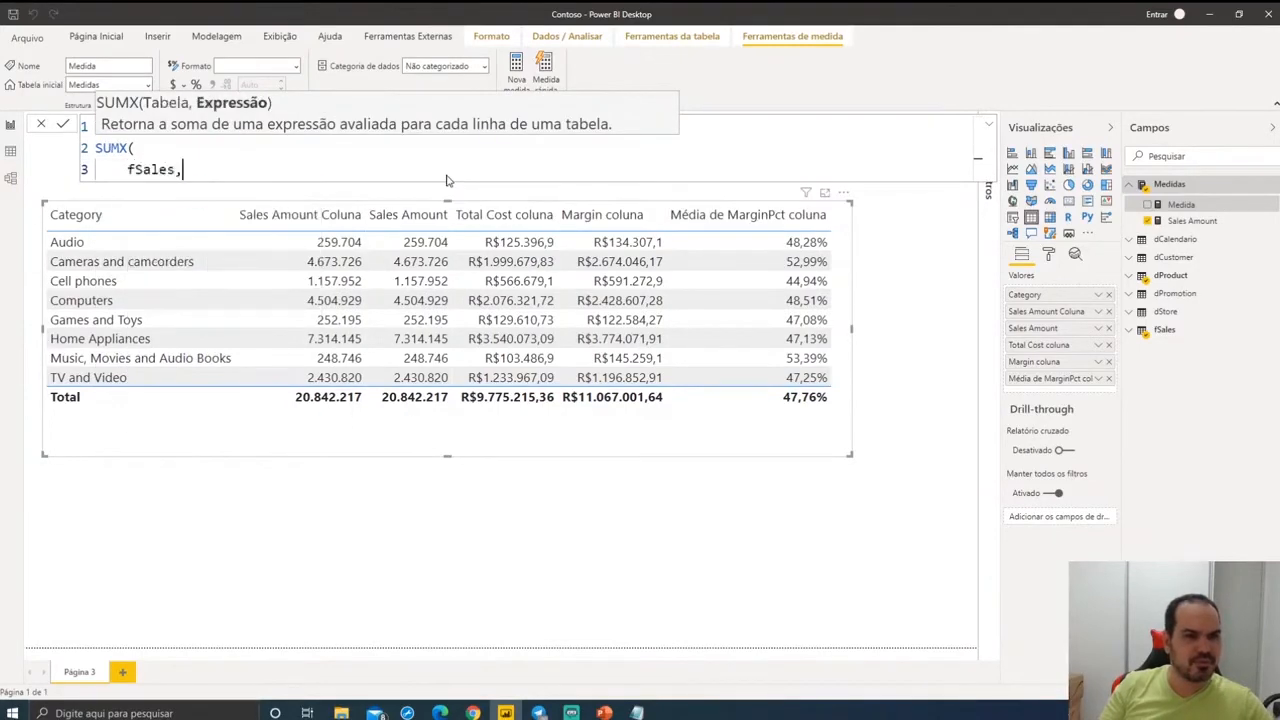
- Complete the SUMX expression with fSales[Quantity] * fSales[Unit Cost], close it on its own line and commit the Total Cost measure
key("shift+Return")
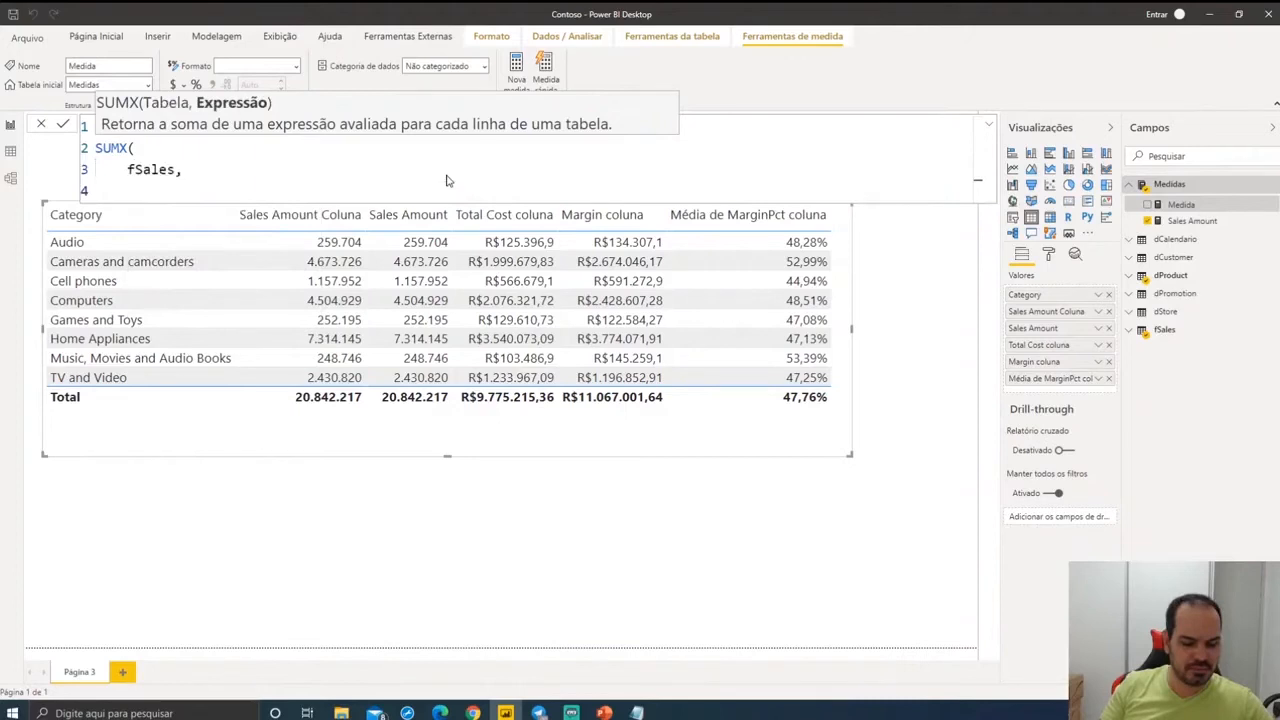
type("fSales[Quantity] * unit")
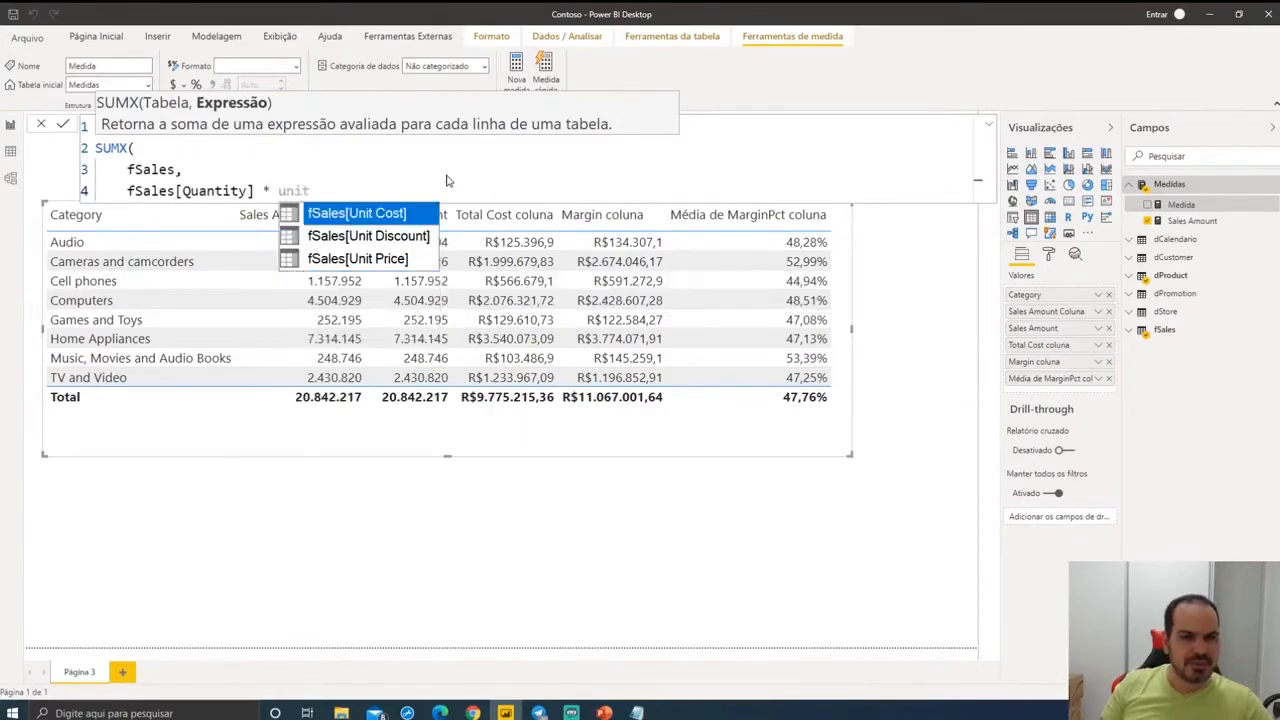
key("Tab")
key("shift+Return")
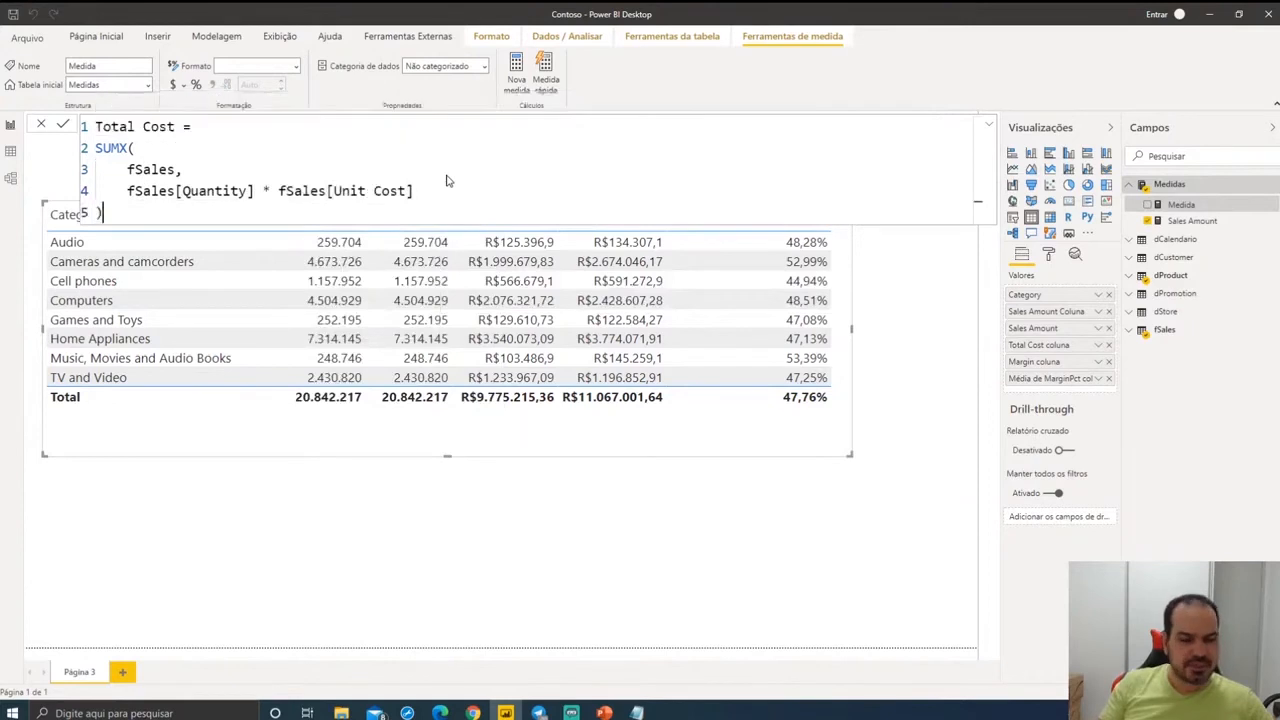
type(")")
key("Return")
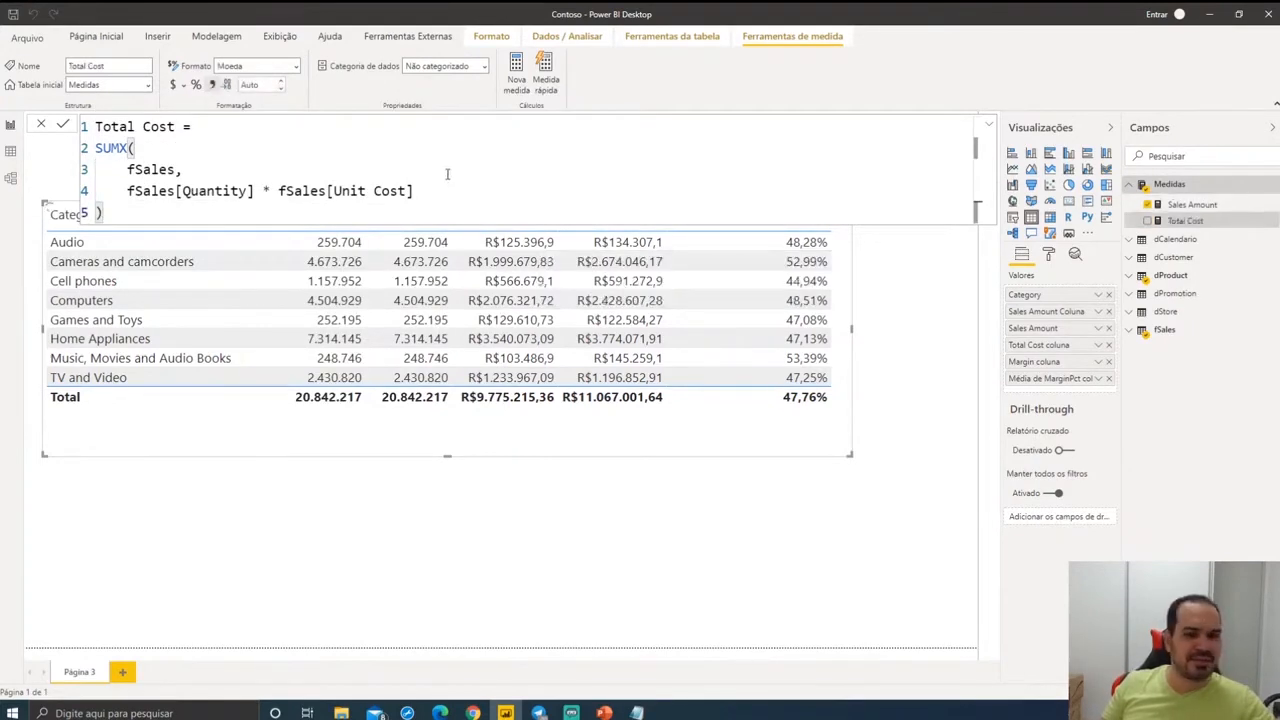
left_click(448, 174)
key("Escape")
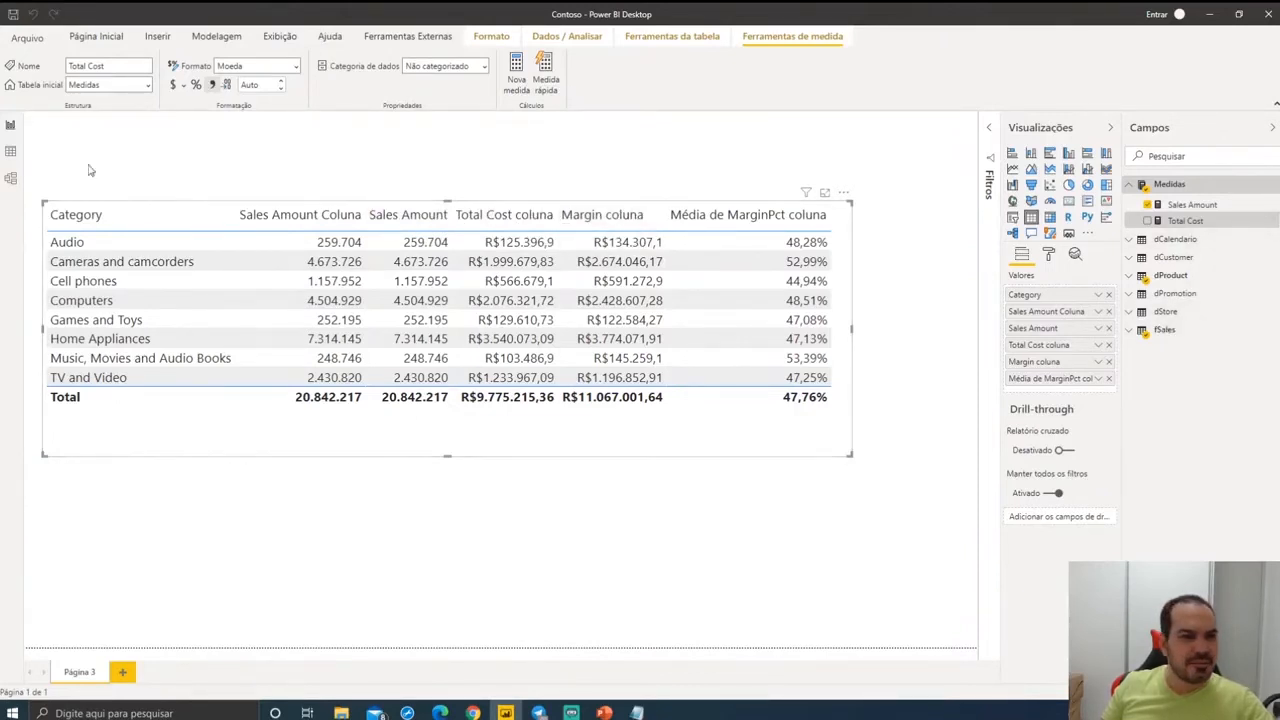
- Check the formula of the Margin coluna column in fSales and create a Margin measure in Medidas as [Sales Amount] - [Total Cost]
left_click(11, 151)
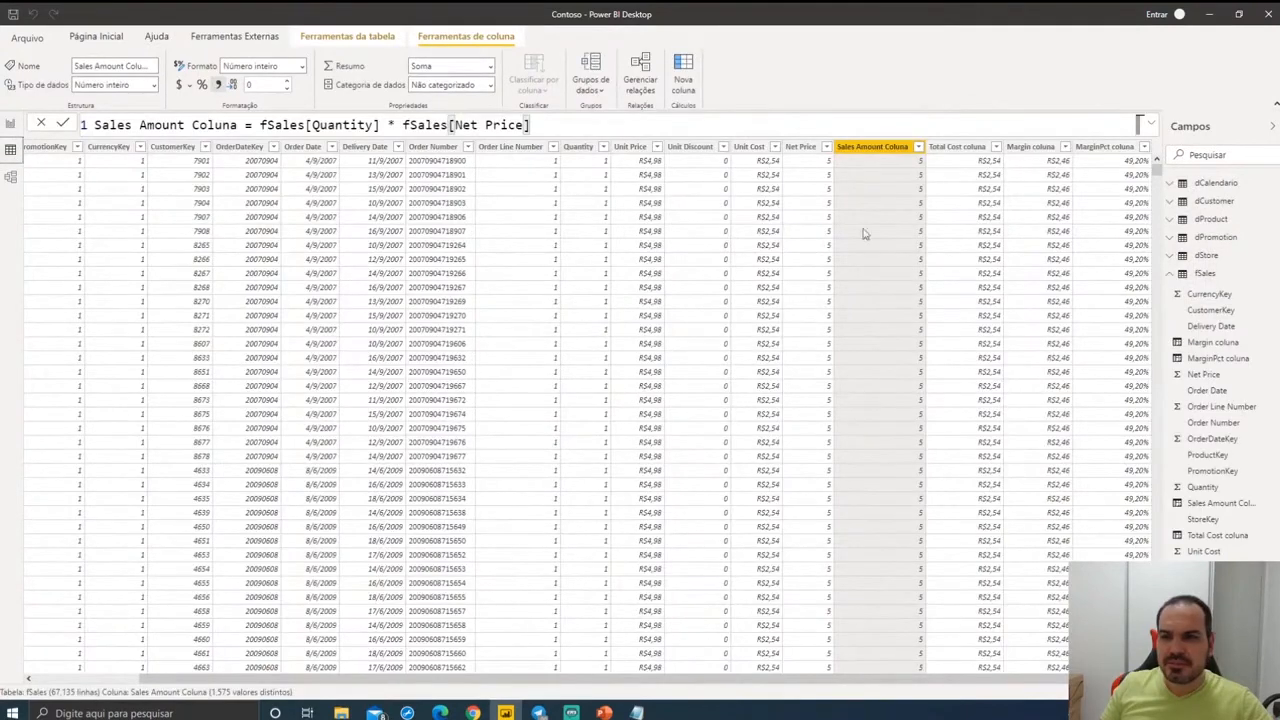
left_click(1032, 147)
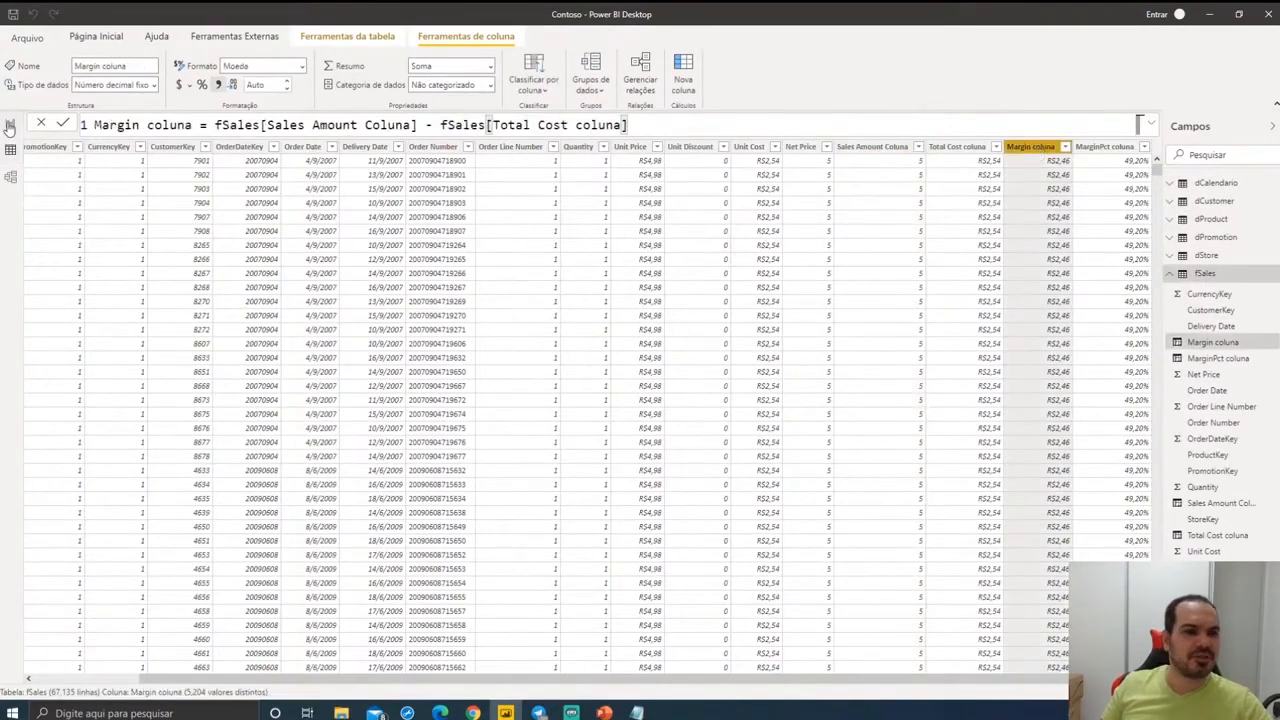
left_click(10, 124)
right_click(1173, 192)
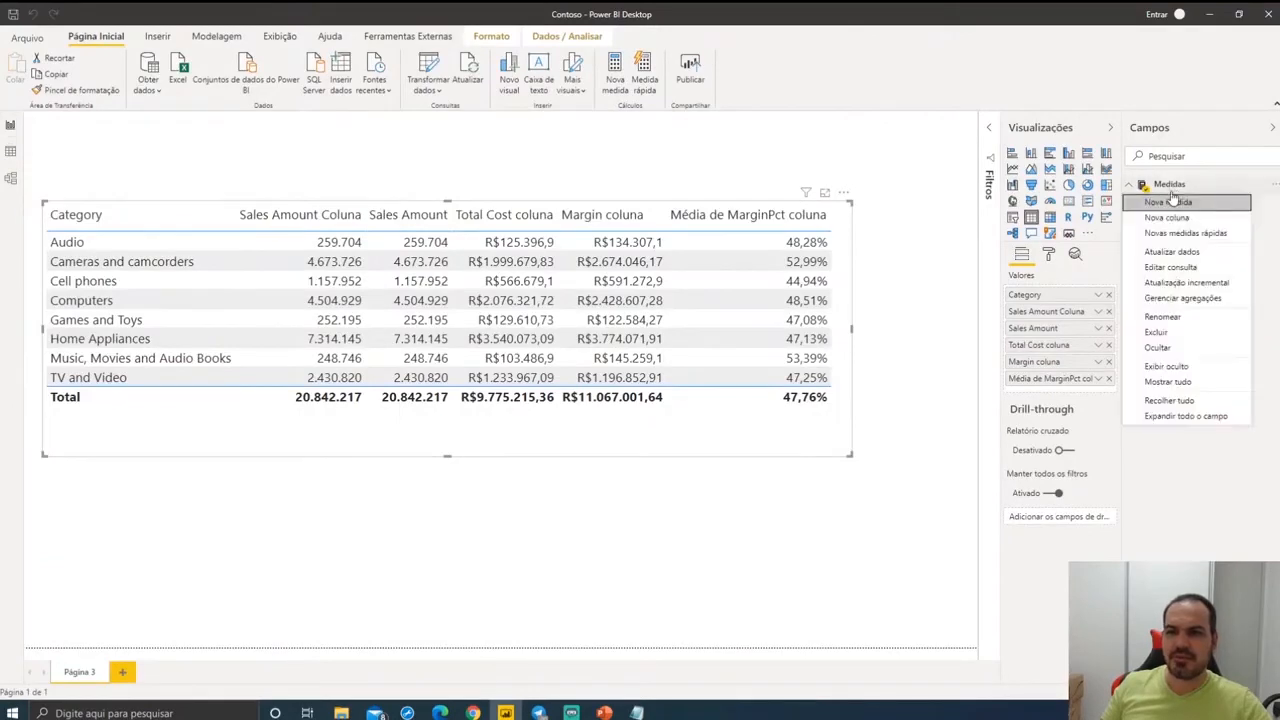
left_click(1172, 204)
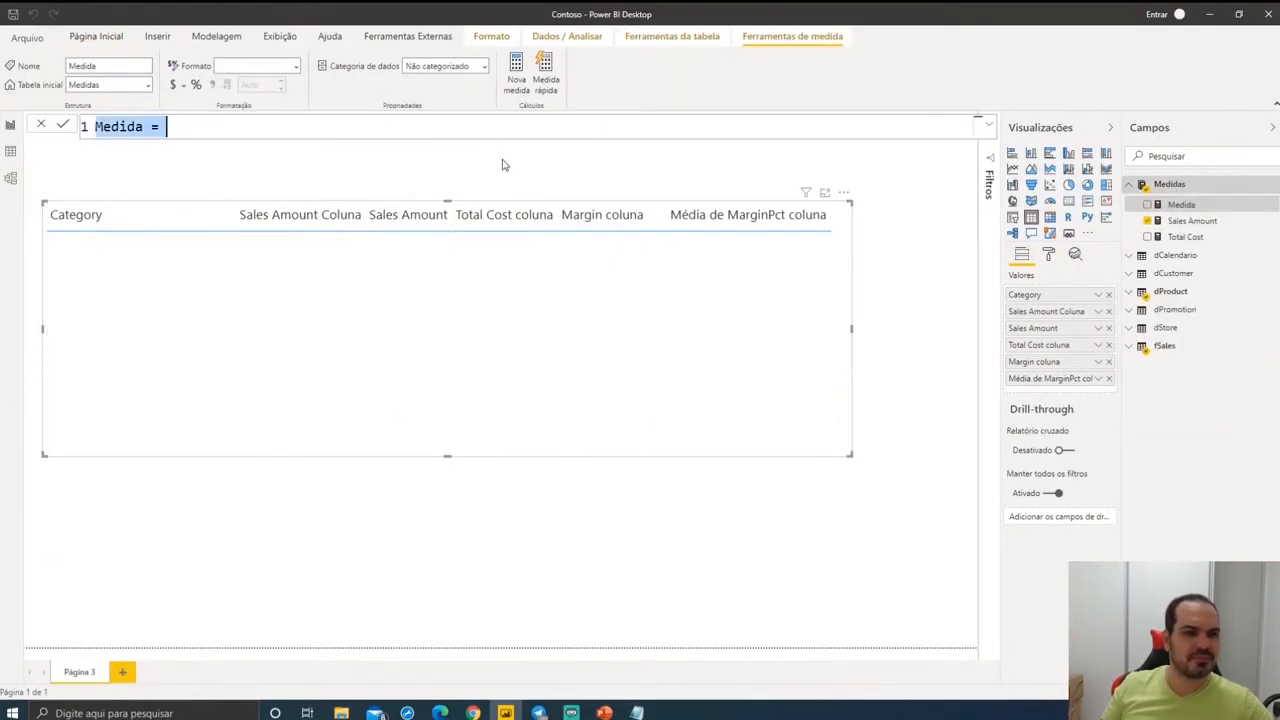
type("aa")
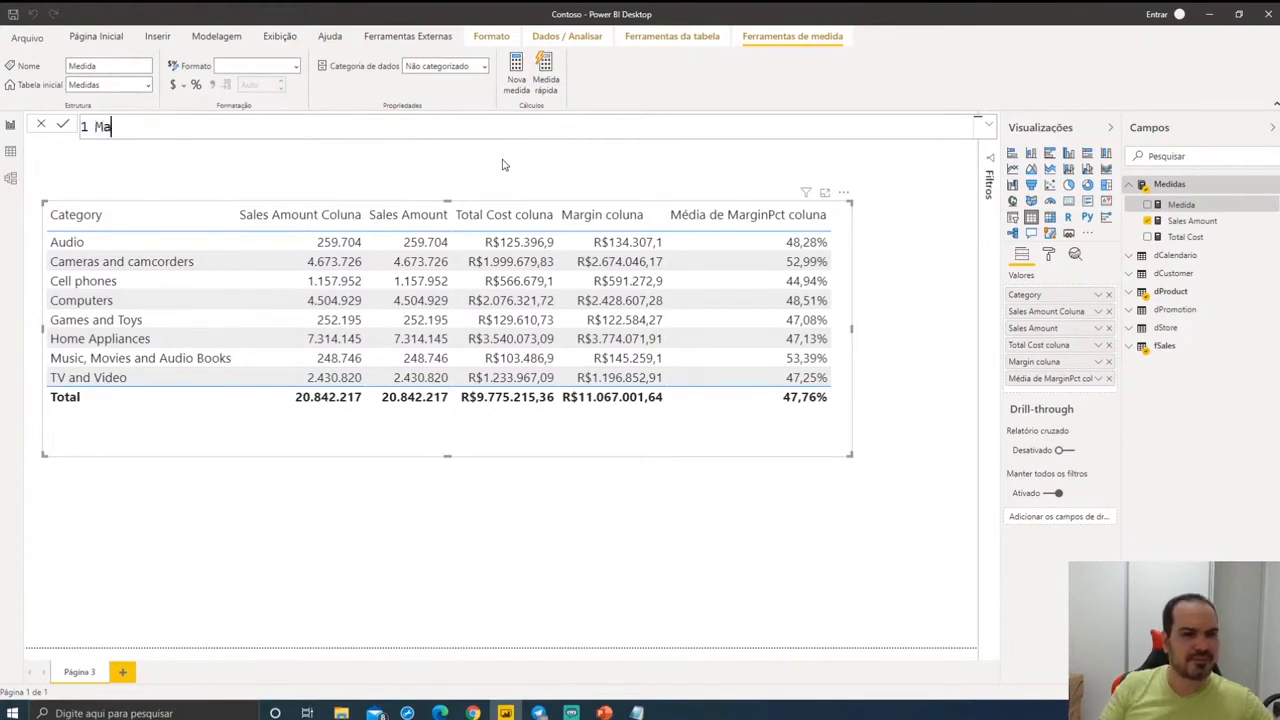
type("rgin = ")
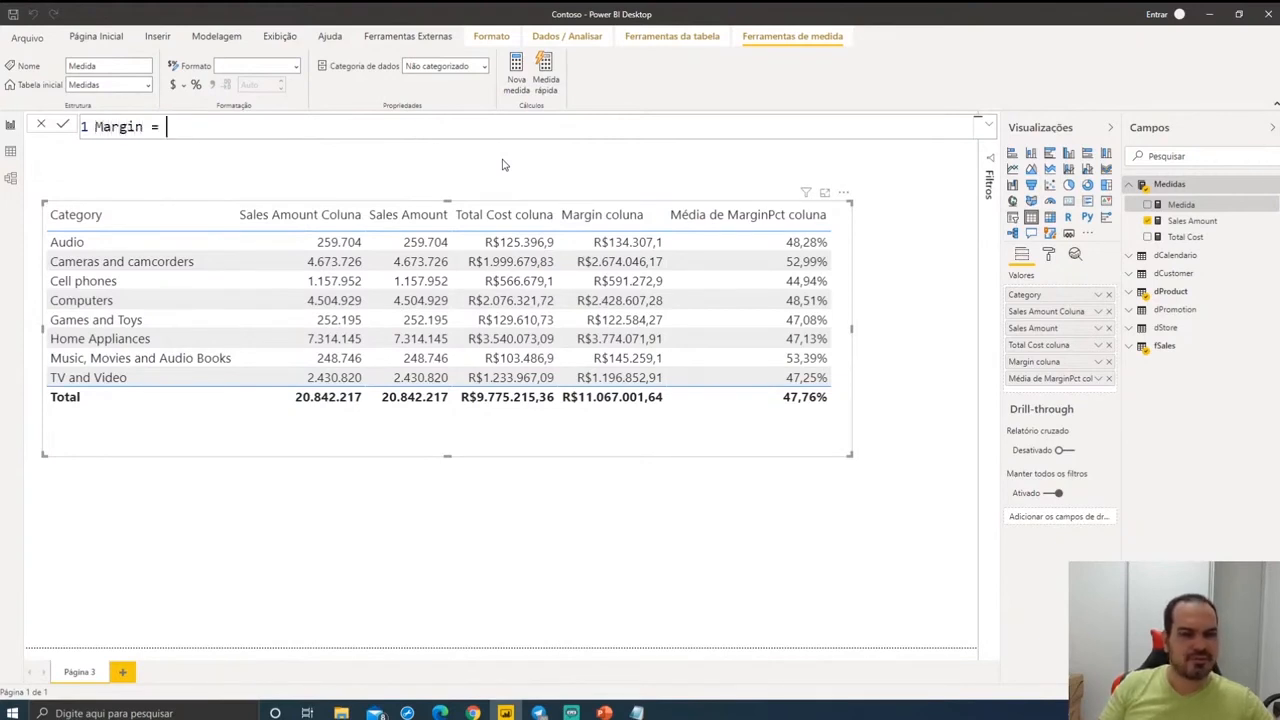
type("[Sales Amount] -")
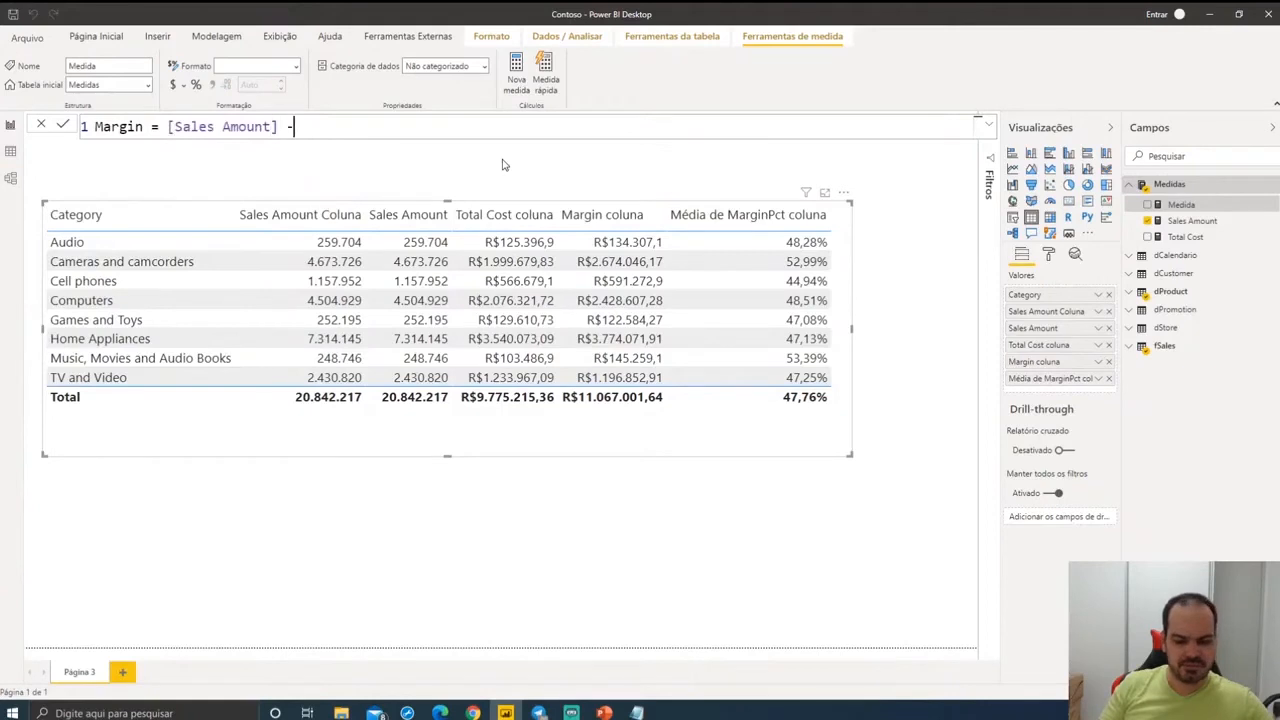
type(" [Total Cost]")
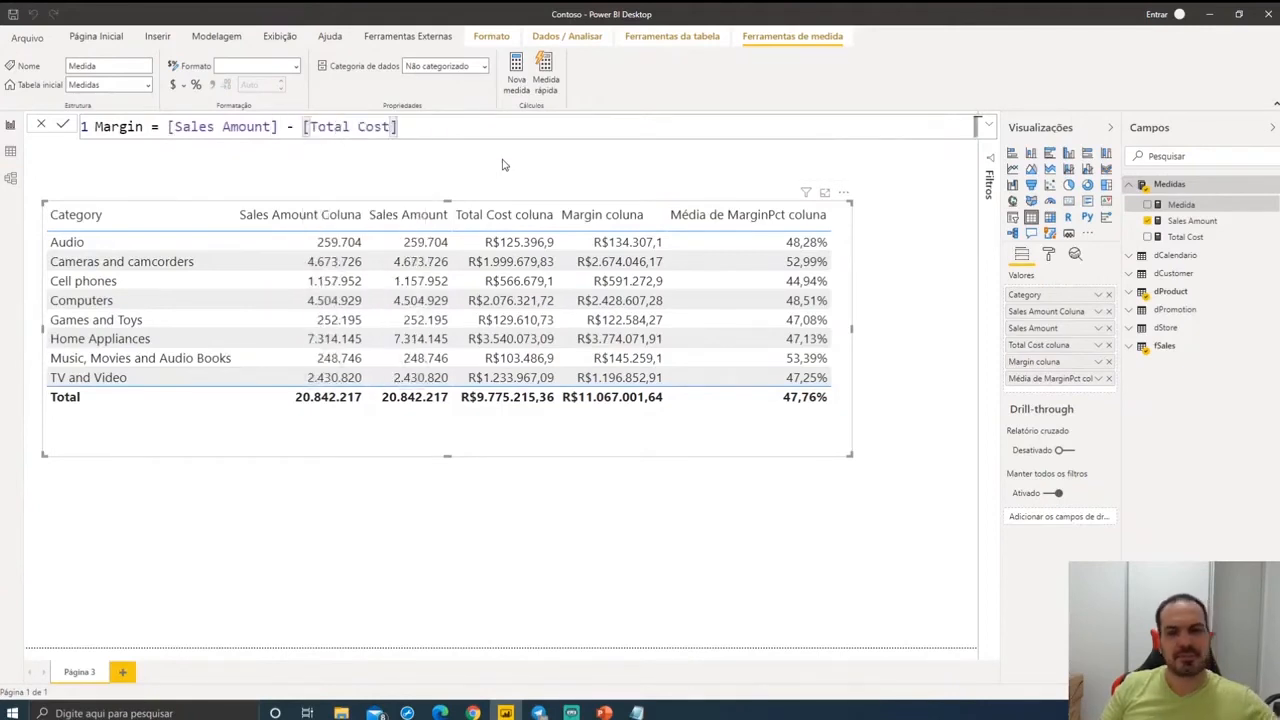
key("Return")
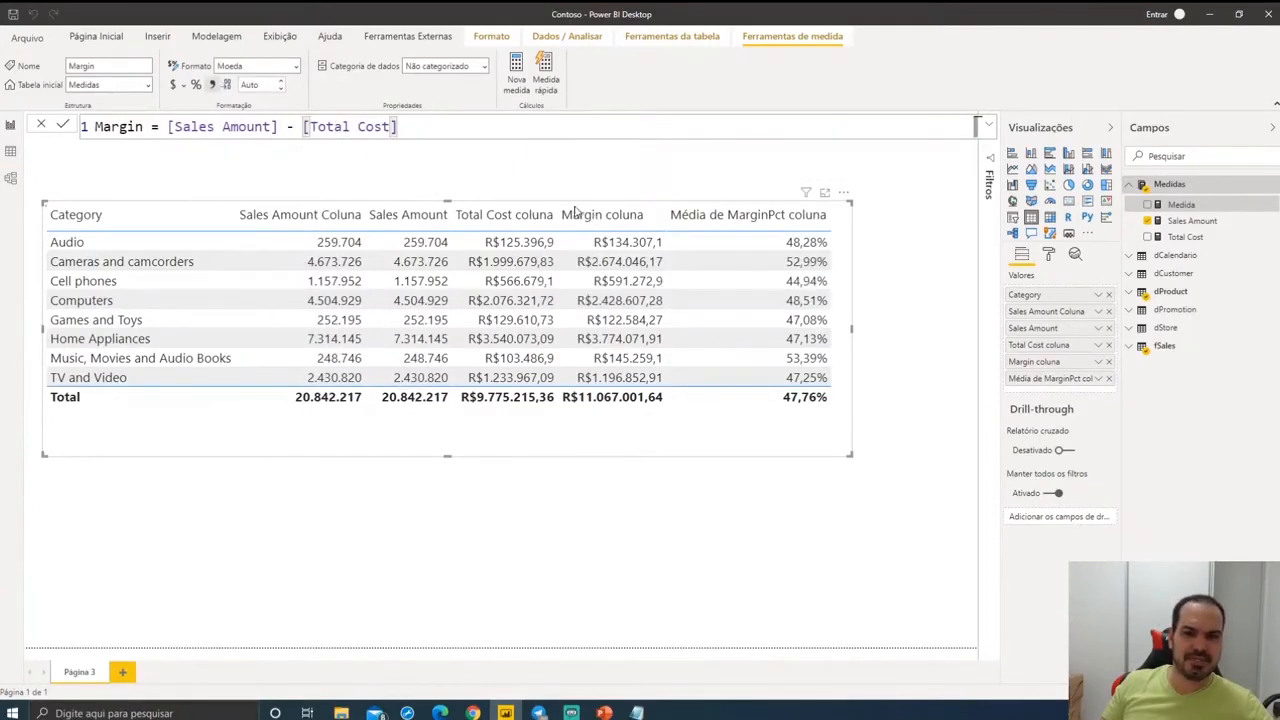
key("ctrl+2")
left_click_drag(561, 198, 669, 393)
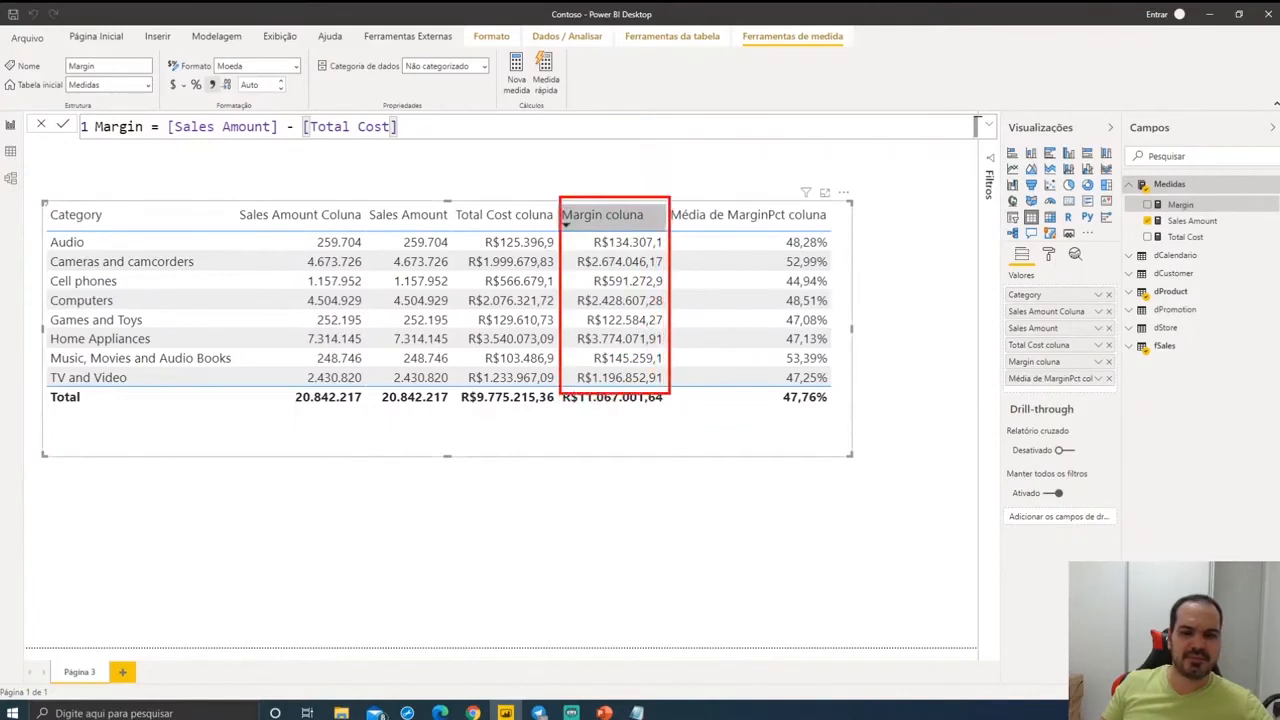
key("Escape")
key("Escape")
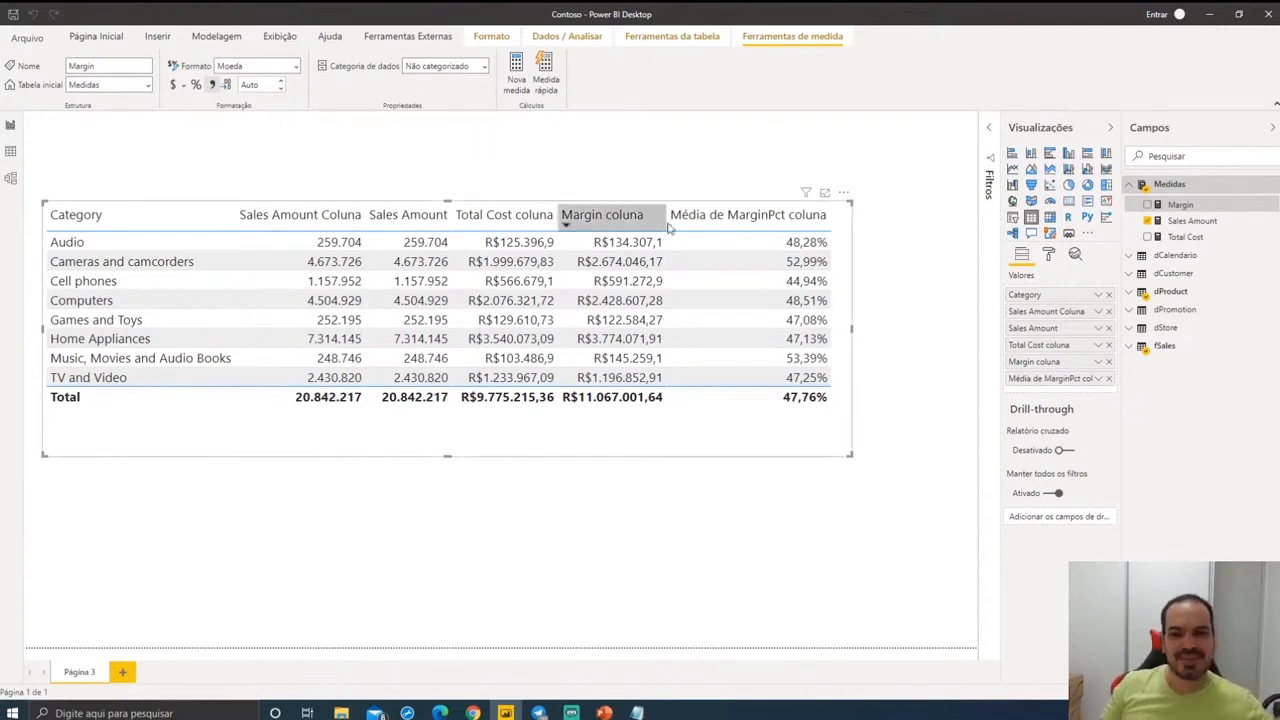
left_click_drag(672, 194, 845, 397)
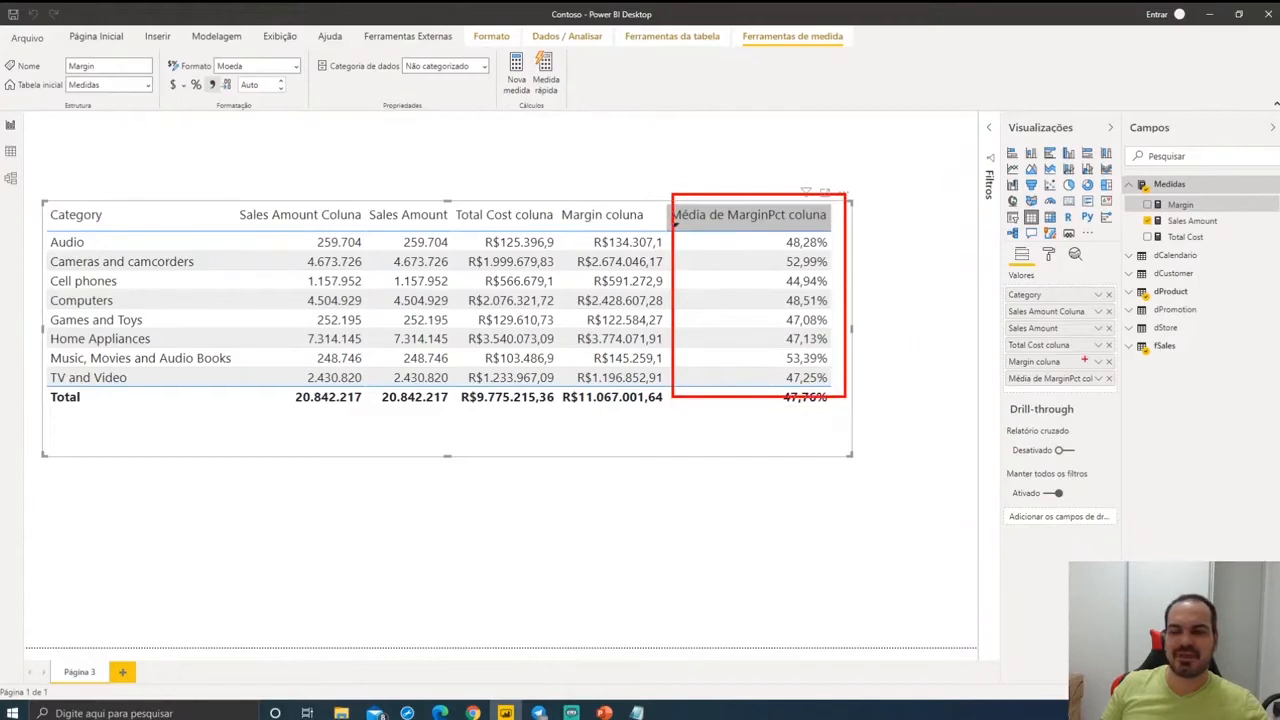
key("Escape")
- Examine the DIVIDE formula of the MarginPct coluna column in the fSales data and return to the report
left_click(10, 151)
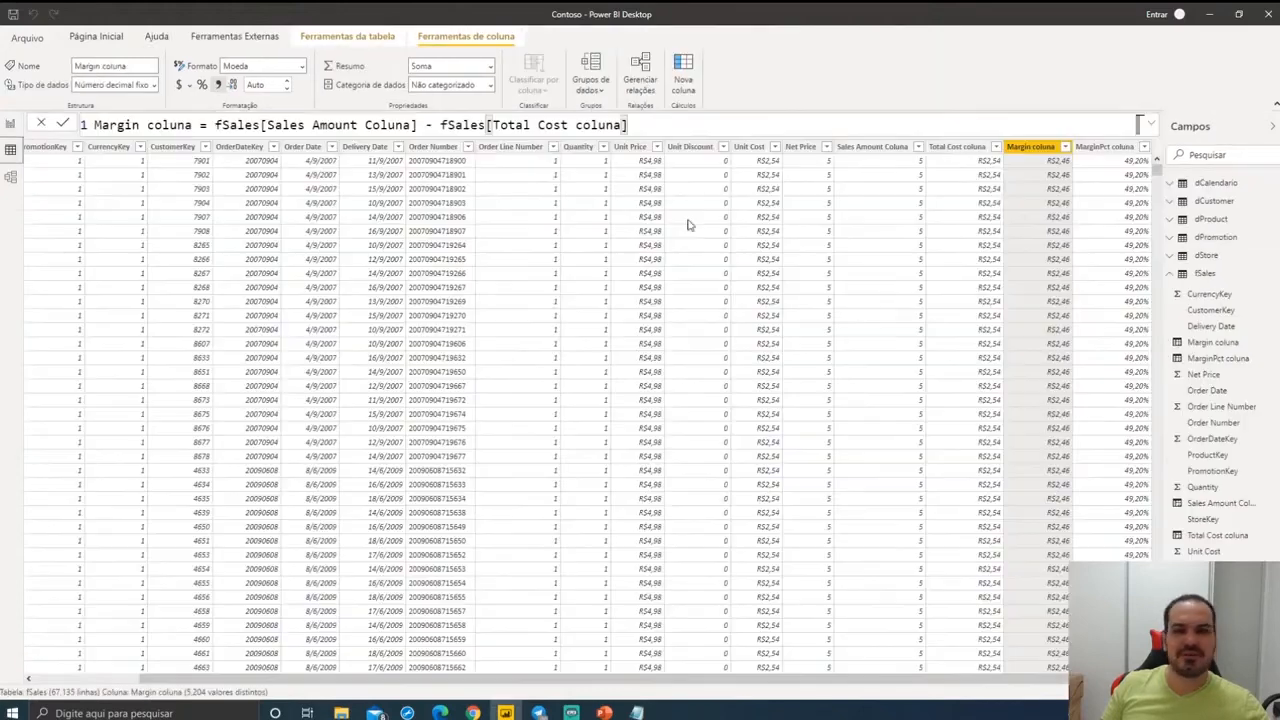
left_click(1104, 147)
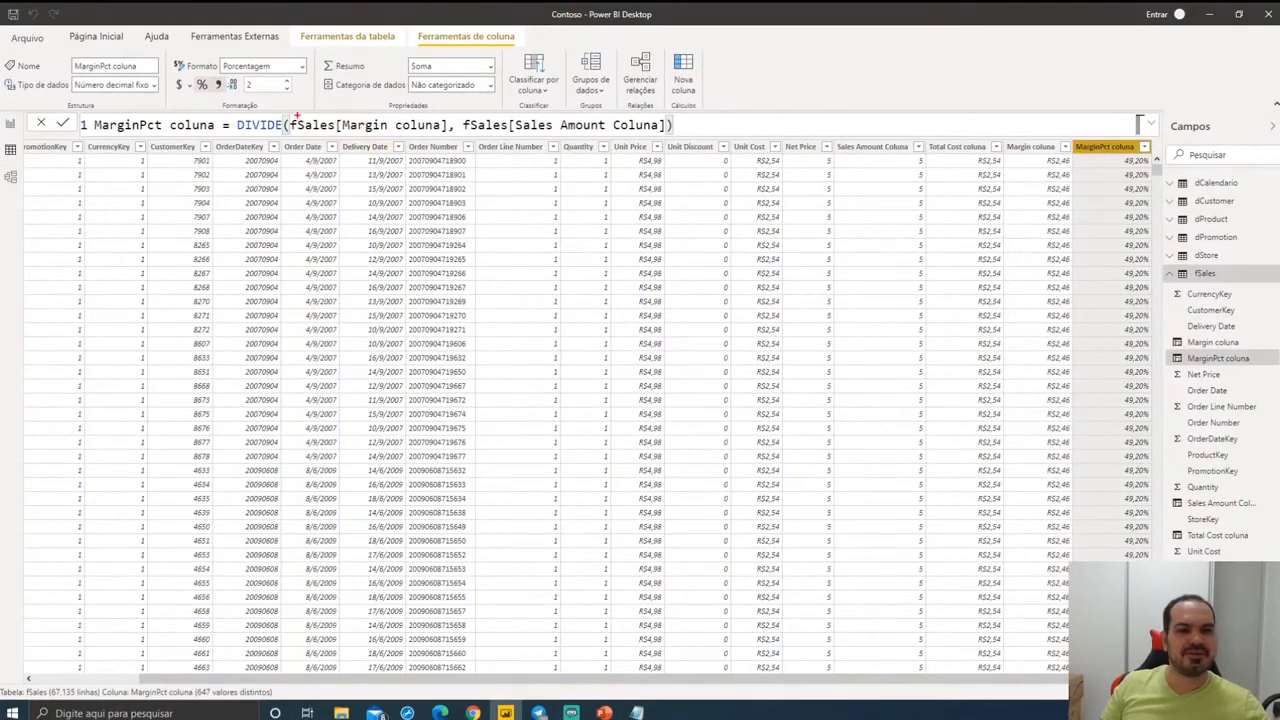
left_click_drag(290, 111, 450, 136)
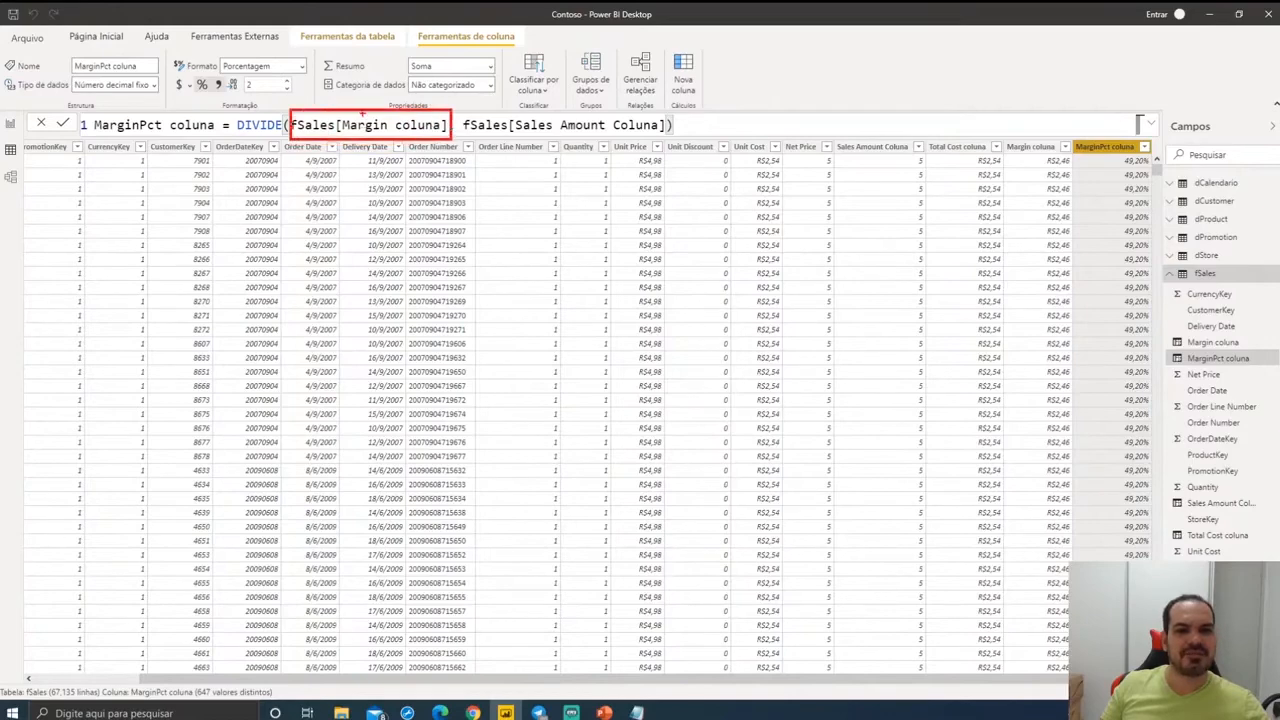
left_click_drag(352, 116, 381, 113)
left_click_drag(503, 110, 670, 150)
key("Escape")
left_click(10, 125)
left_click(183, 155)
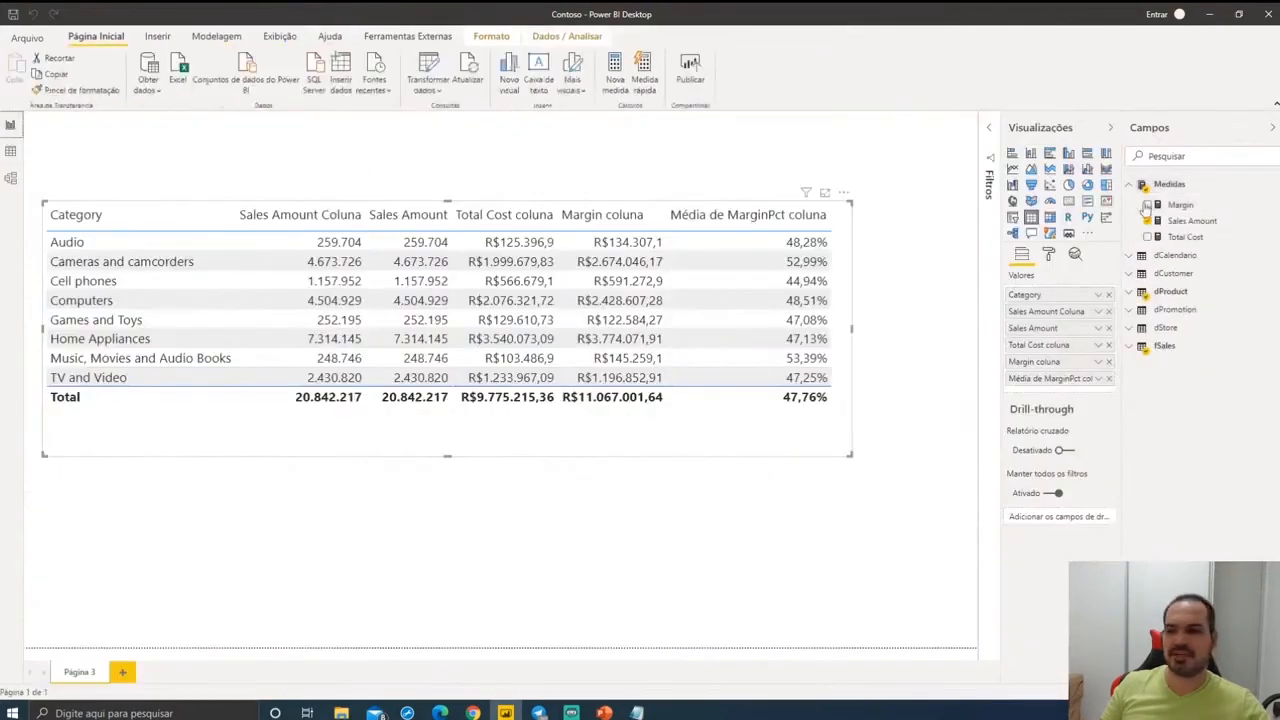
- Create a MarginPct measure in the Medidas table as DIVIDE([Margin], [Sales Amount])
right_click(1172, 186)
left_click(1172, 203)
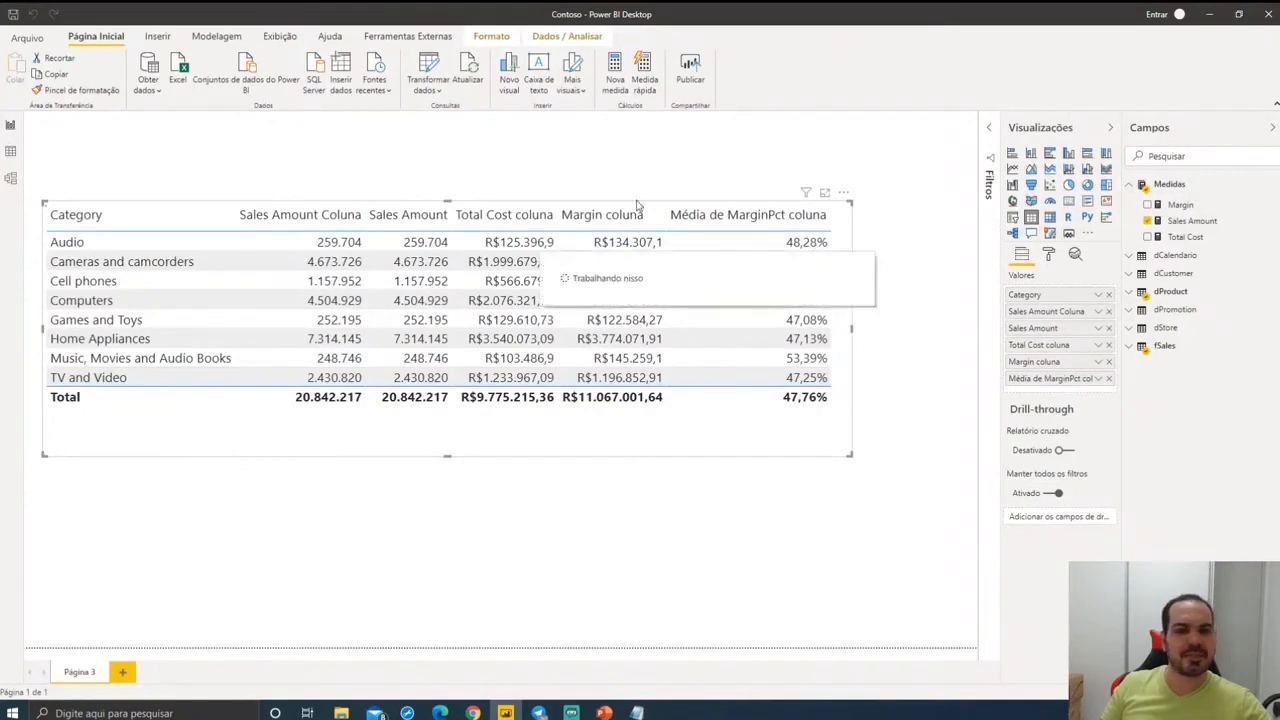
type("Ma")
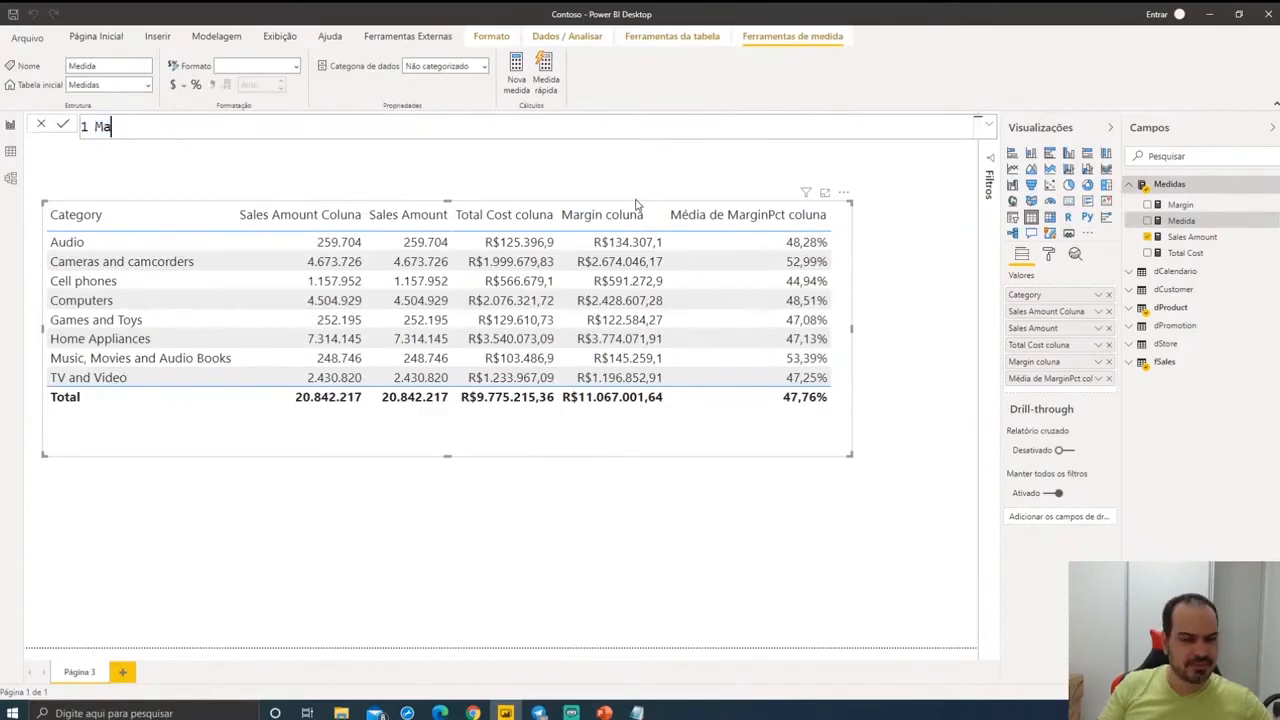
type("rgin")
key("BackSpace")
type("in")
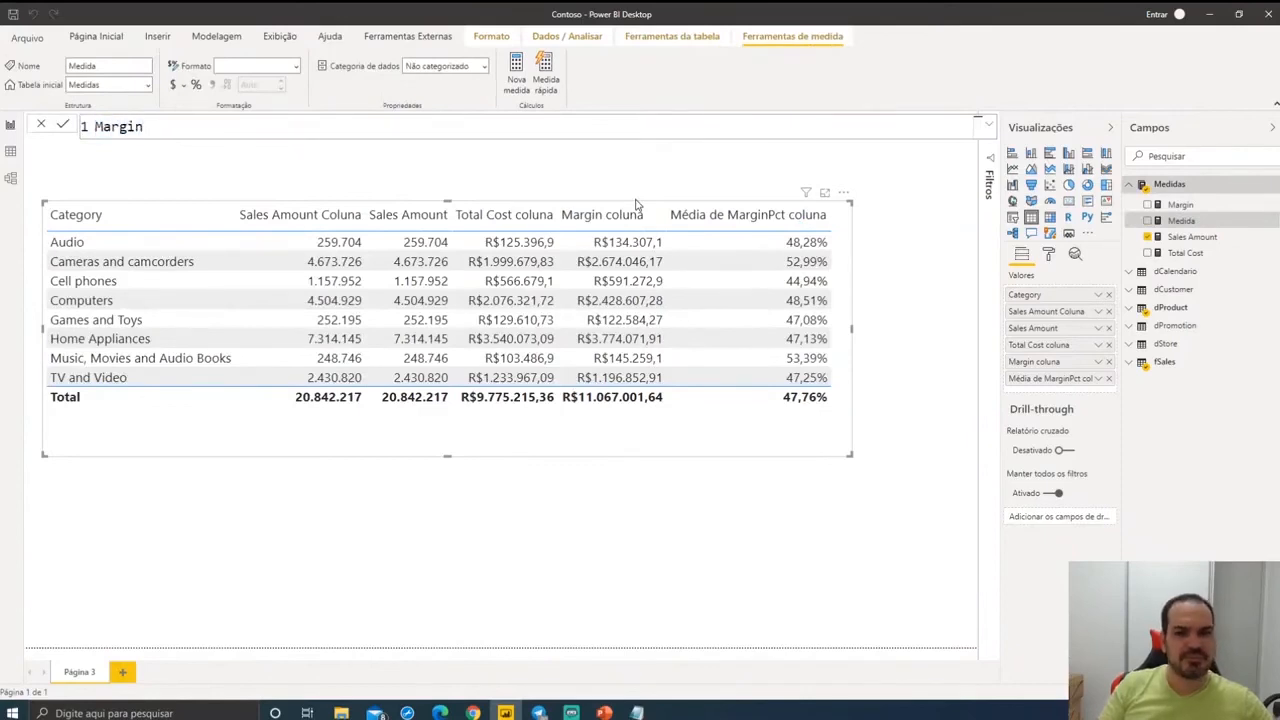
type("Pct = DIVIDE(margin")
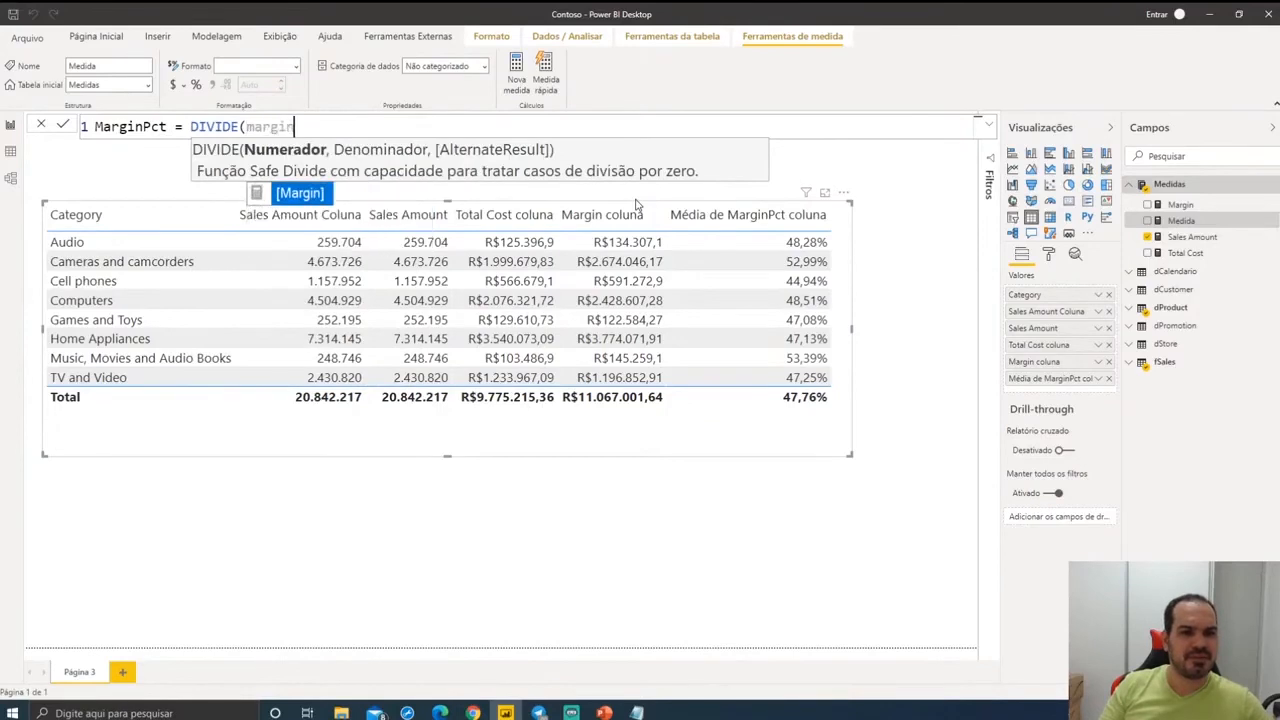
key("Tab")
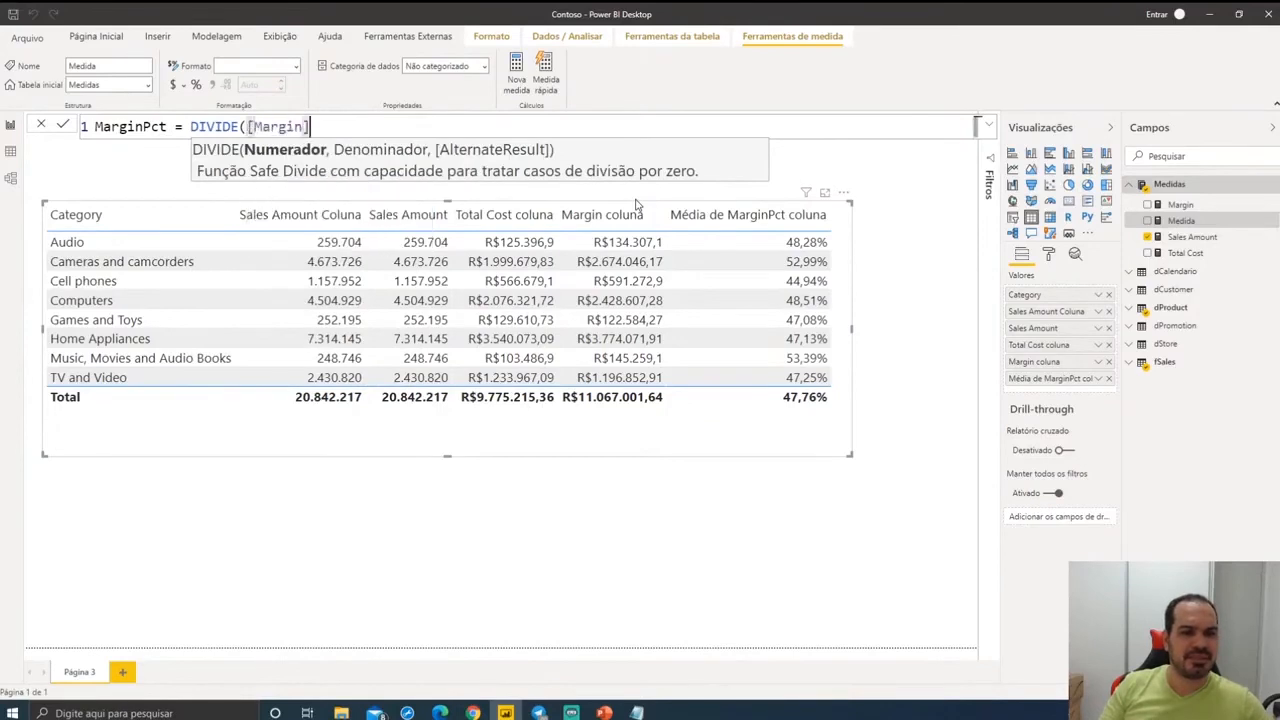
type(", sales")
key("Tab")
type(")")
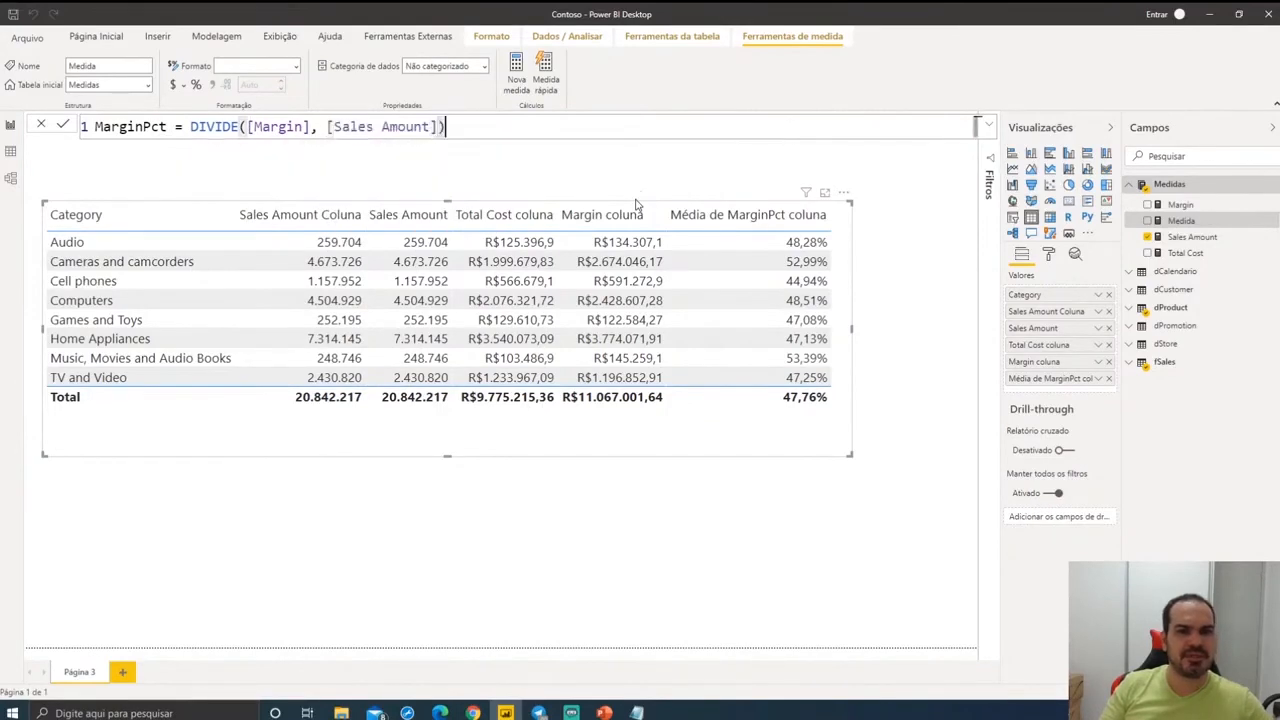
key("Return")
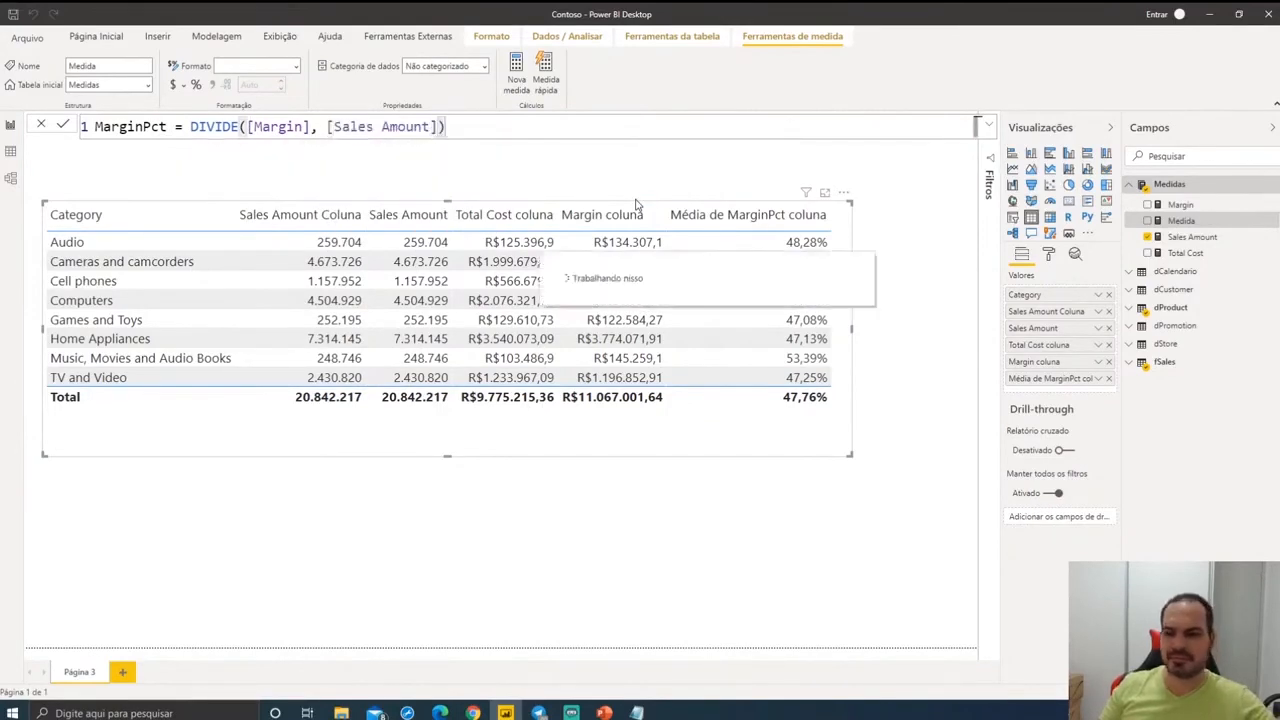
- Replace the Sales Amount measure in the widened table visual with MarginPct and format MarginPct as a percentage
left_click(1109, 328)
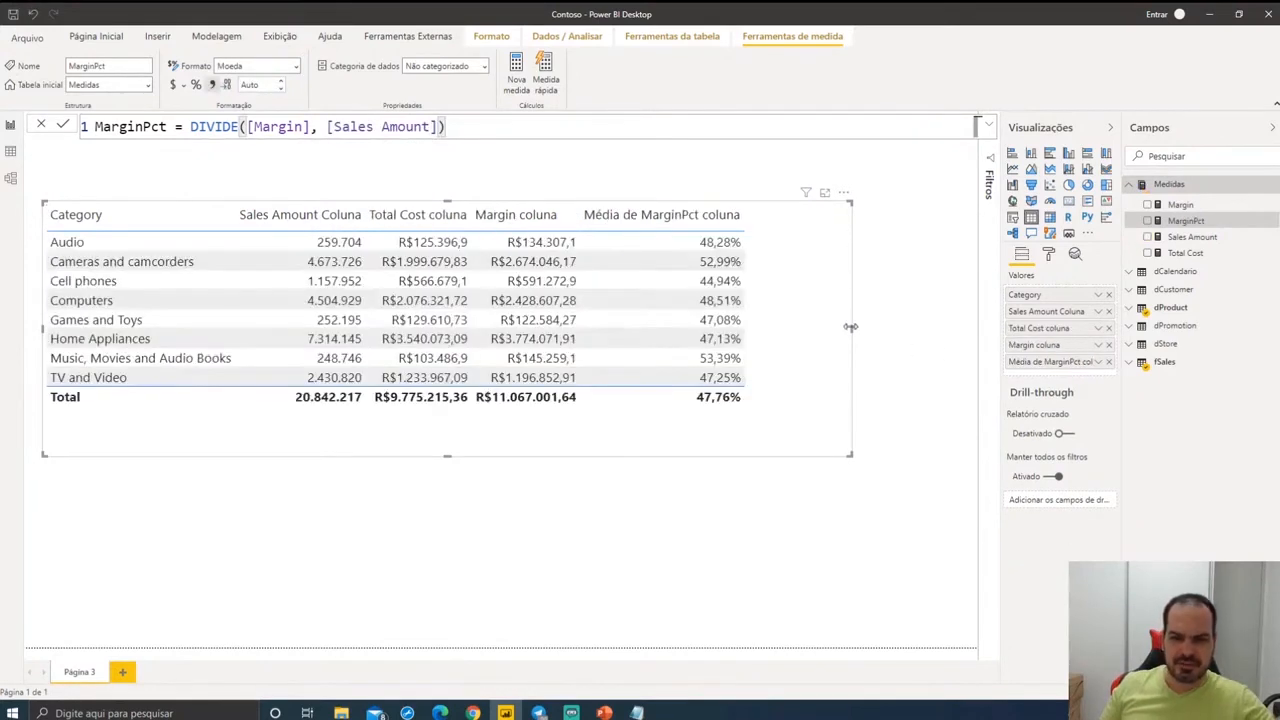
left_click_drag(850, 326, 967, 329)
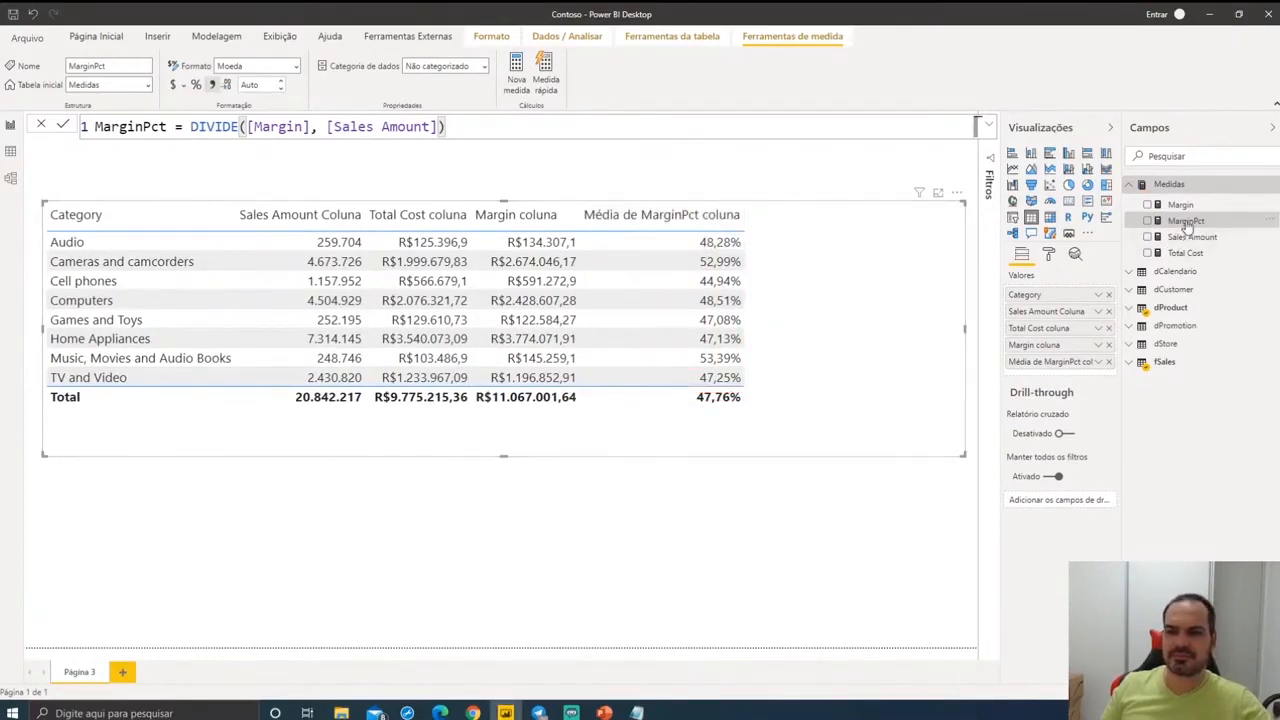
left_click_drag(1185, 221, 812, 265)
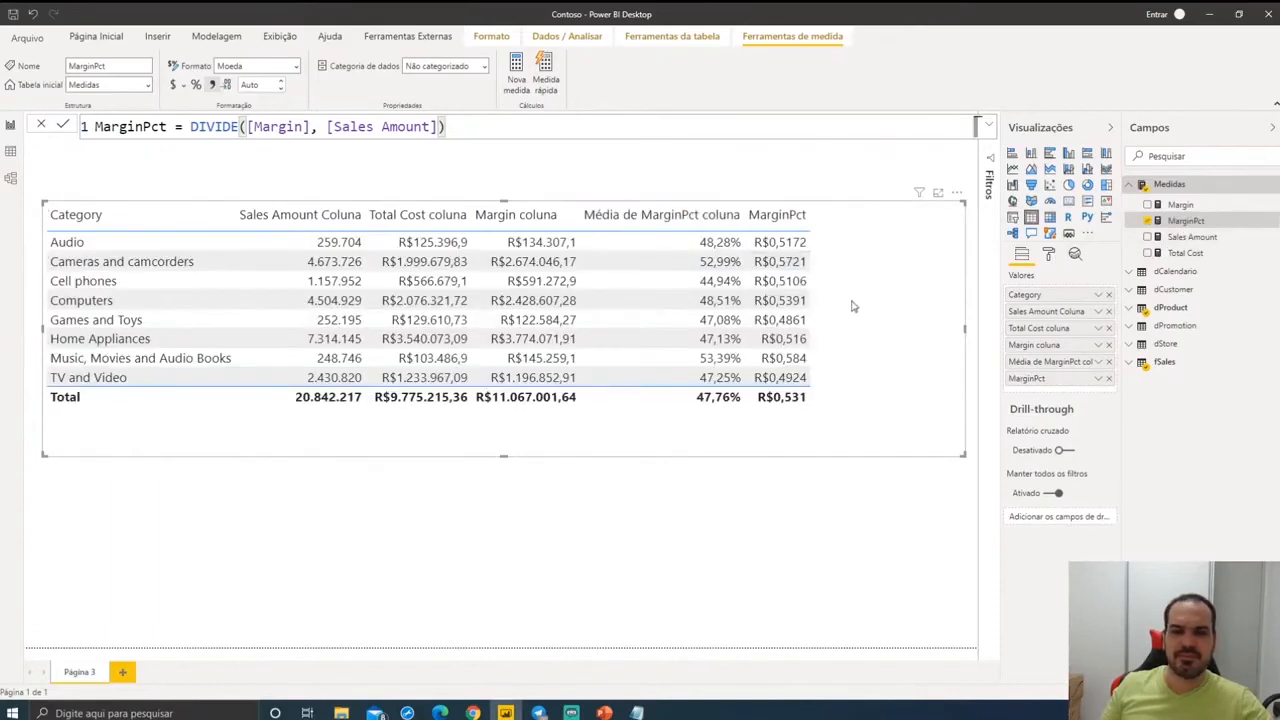
left_click(197, 86)
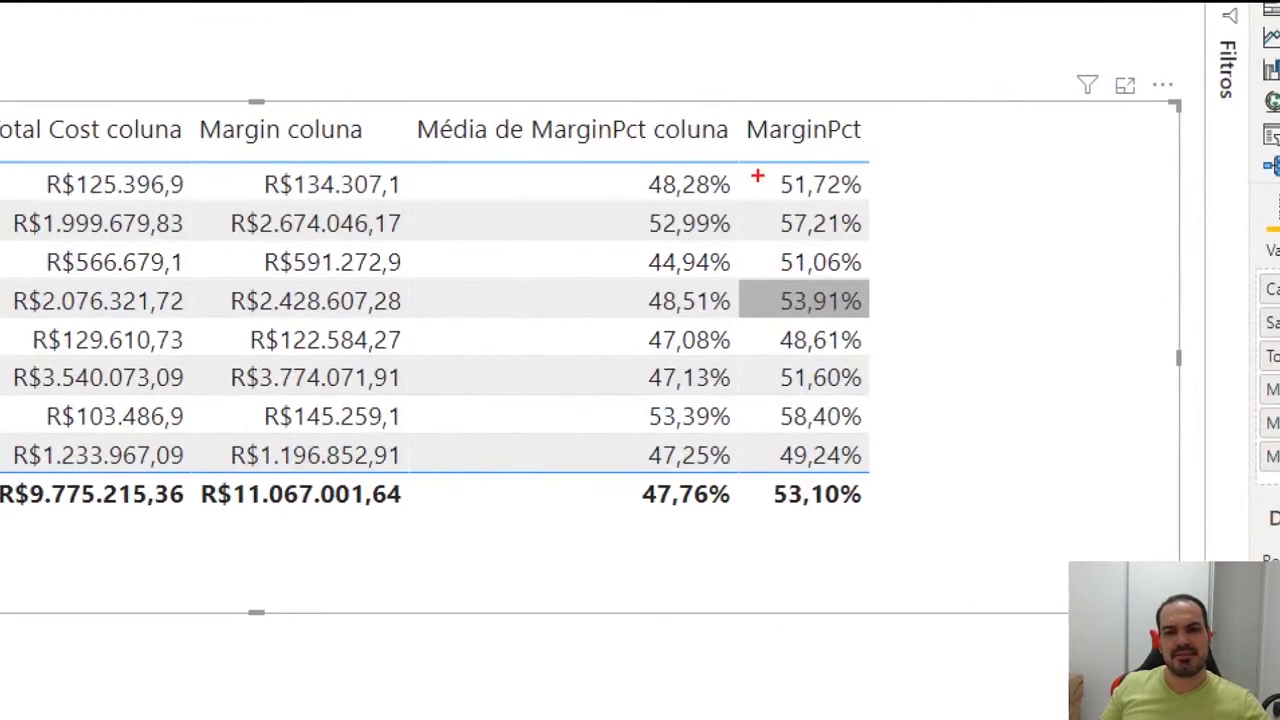
- Compare the MarginPct measure with the averaged MarginPct coluna, and examine that column's row-level values in the fSales data before returning to the report
mouse_move(740, 98)
left_mouse_down()
mouse_move(862, 440)
mouse_move(887, 498)
mouse_move(895, 488)
left_mouse_up()
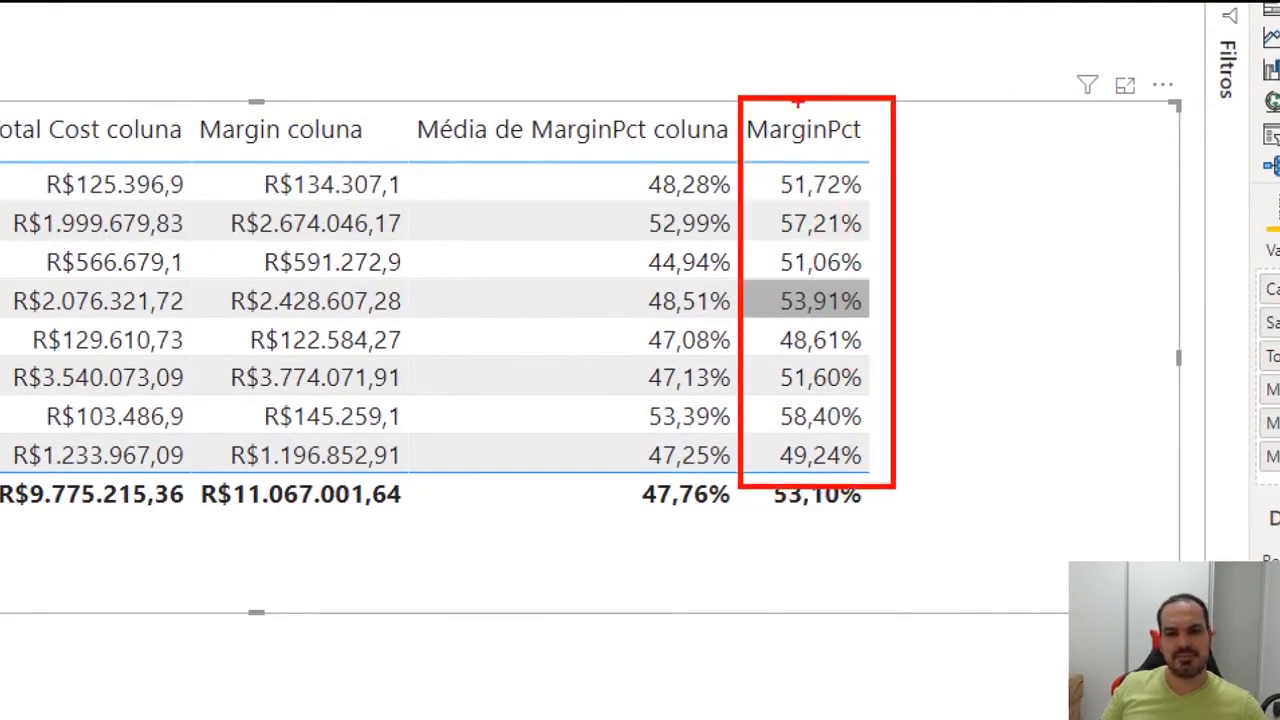
left_click_drag(801, 82, 801, 22)
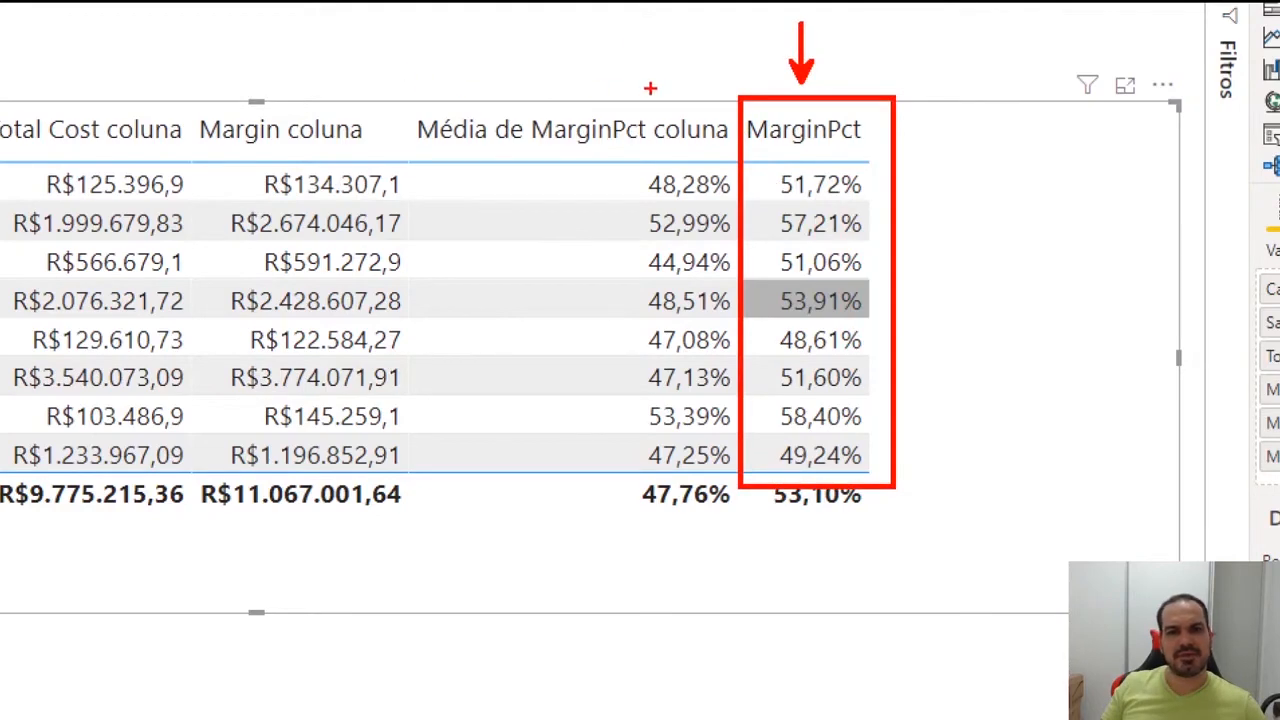
left_click_drag(649, 90, 645, 42)
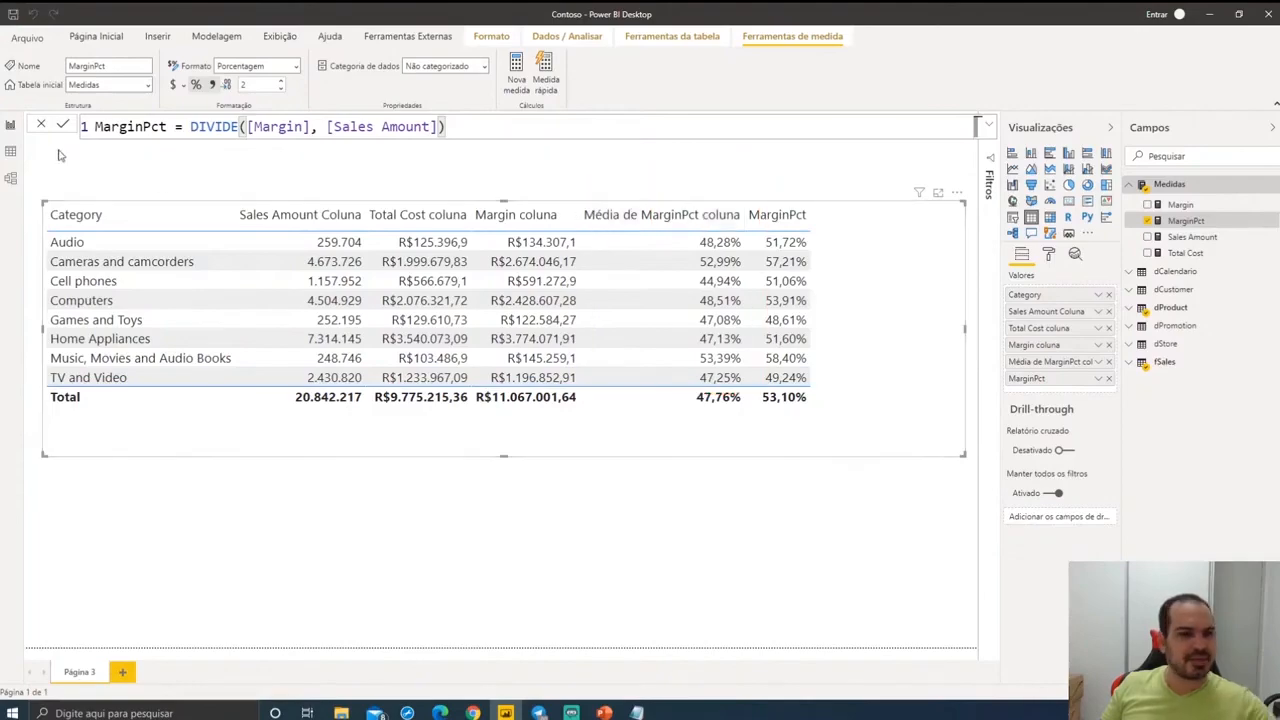
left_click(10, 150)
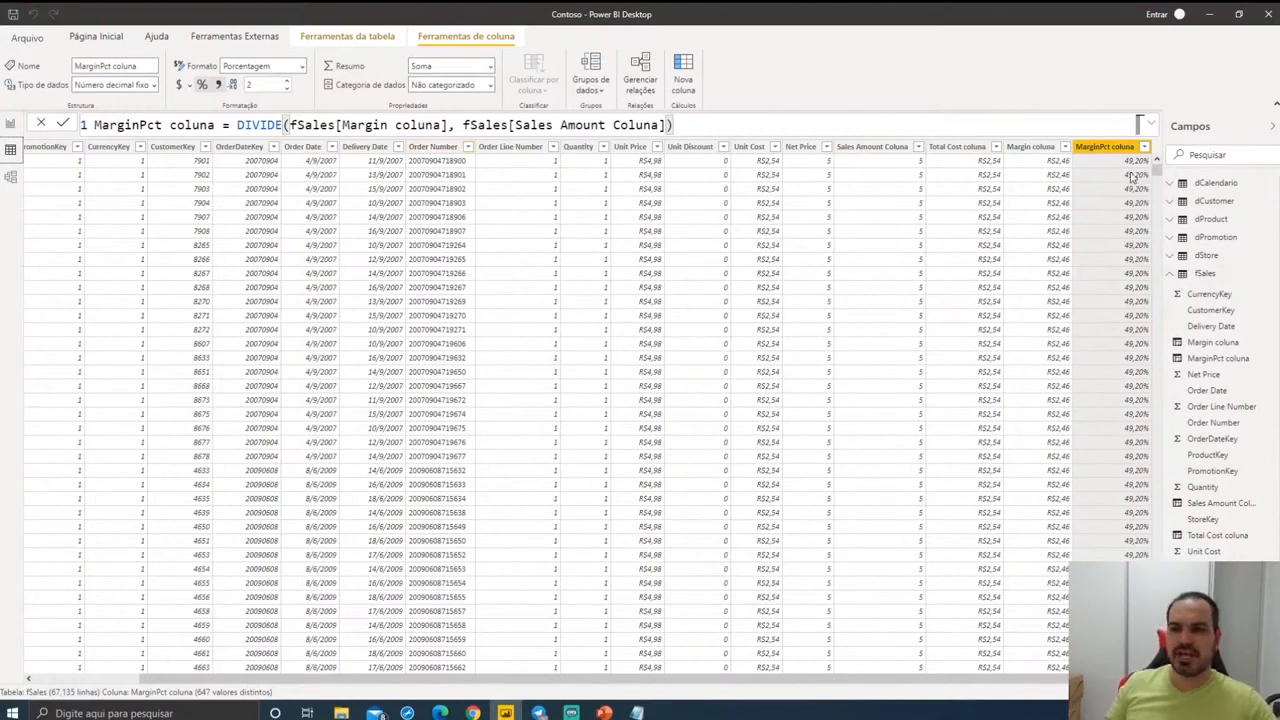
scroll(1135, 190, "down", 10)
scroll(1131, 274, "down", 10)
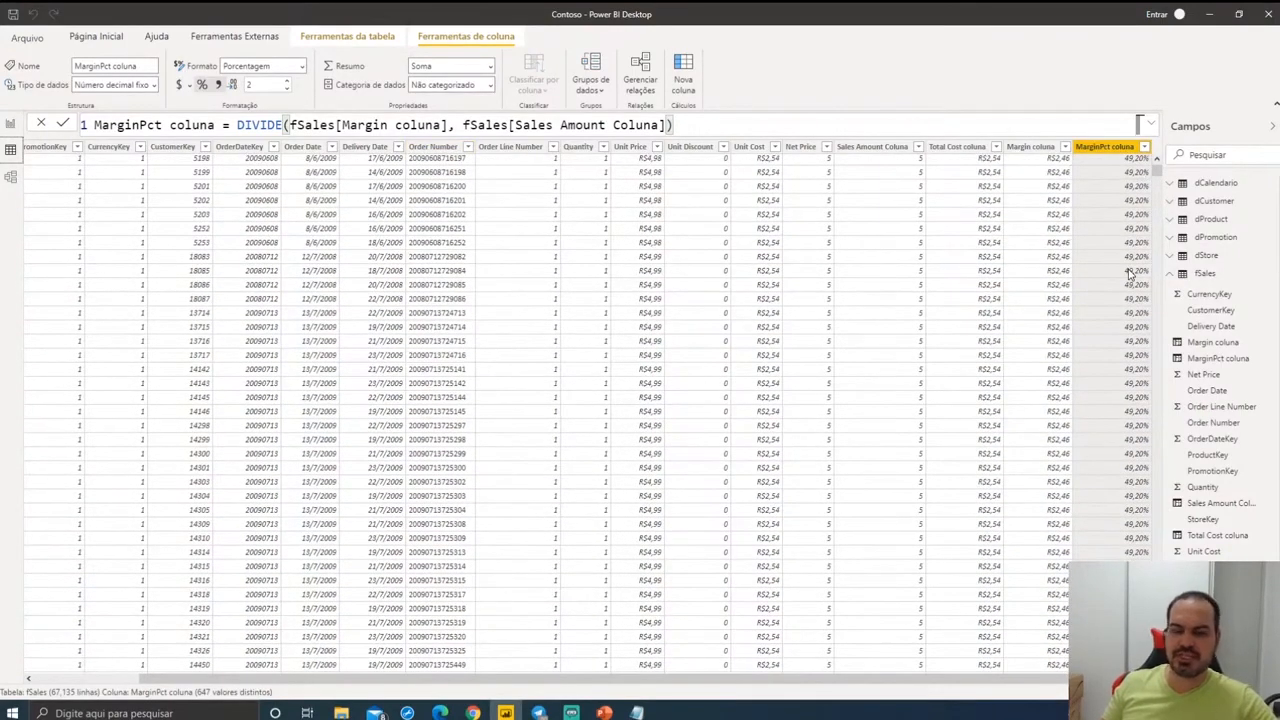
scroll(1131, 274, "down", 9)
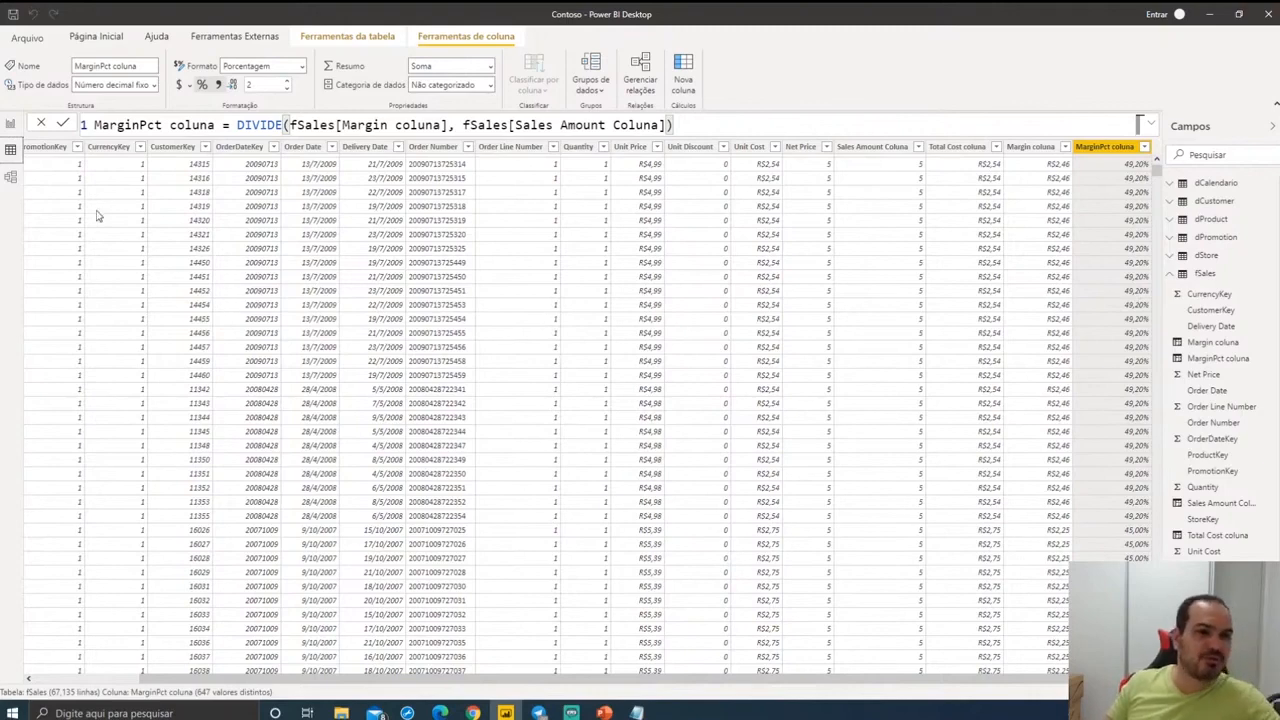
left_click(12, 124)
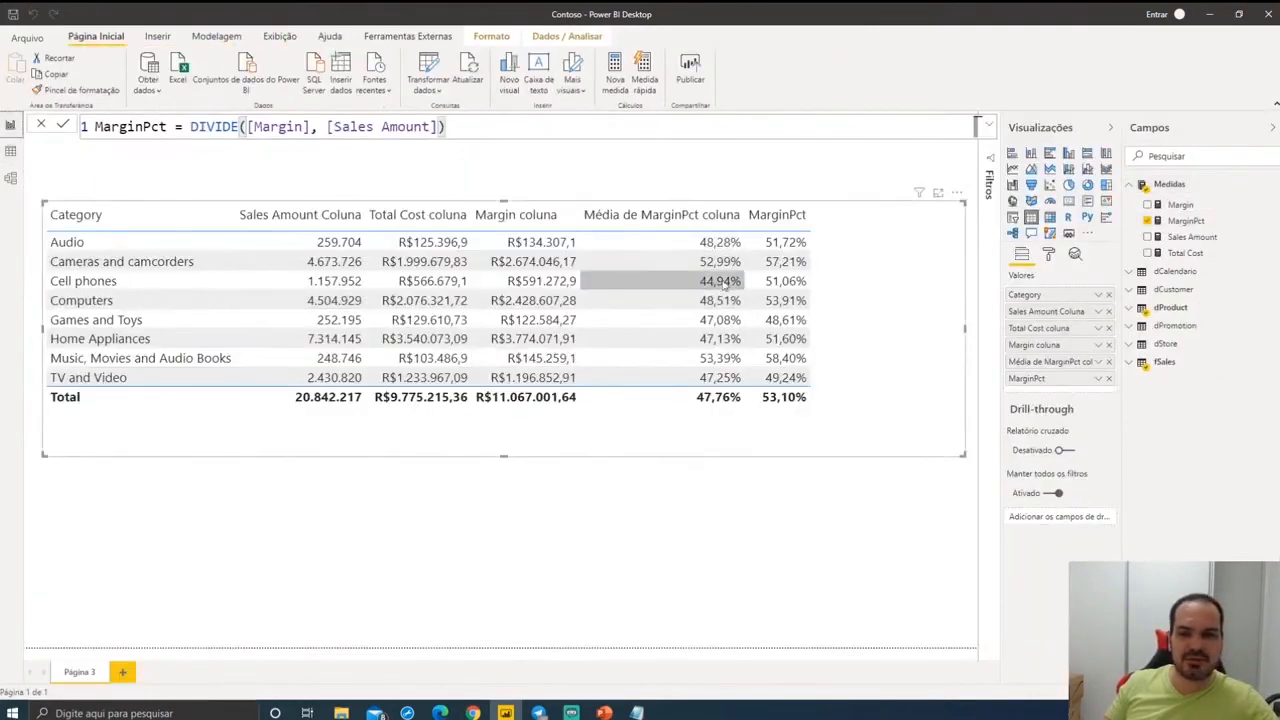
- Try summarizing MarginPct coluna in the table visual with Soma, and restore its aggregation to Média
left_click(1099, 363)
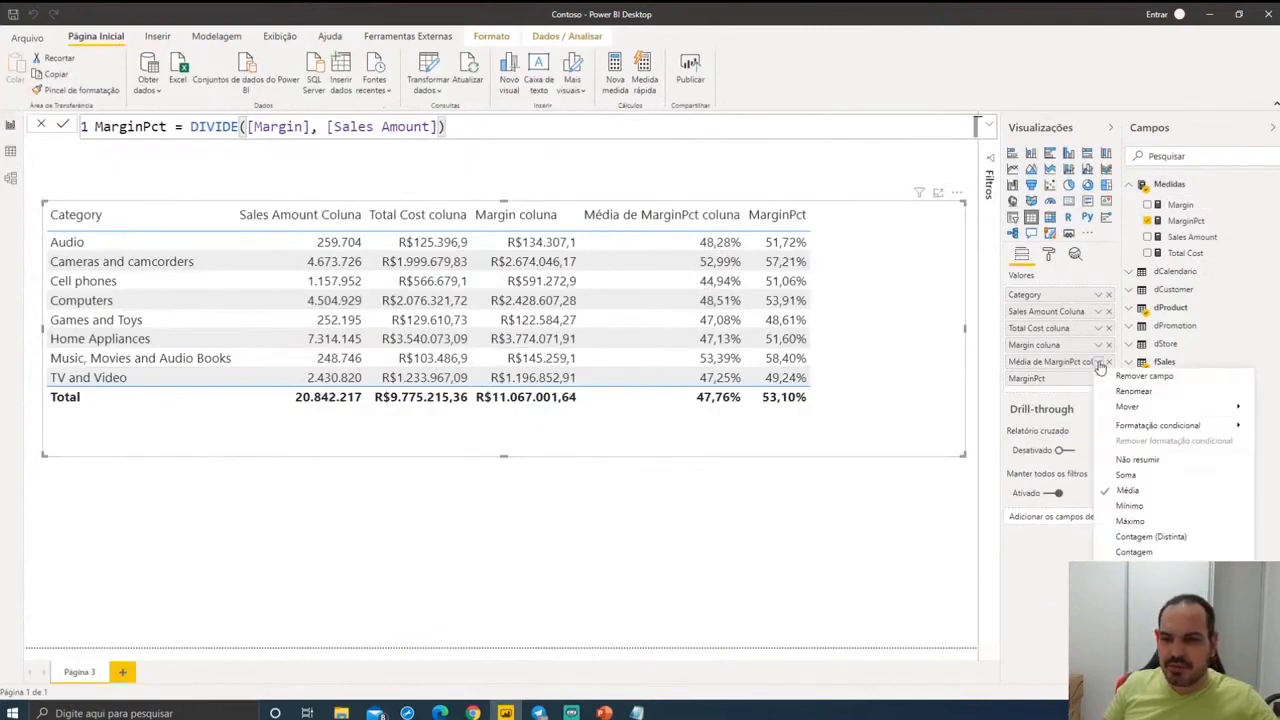
left_click(1127, 476)
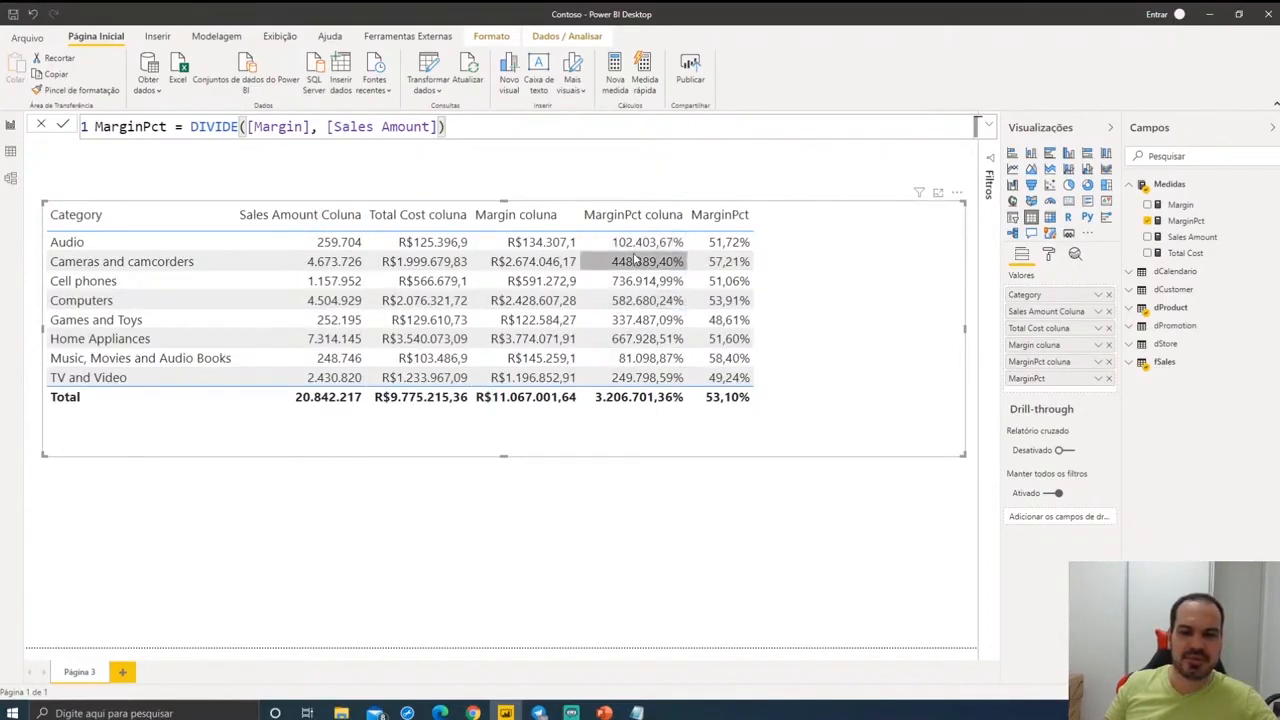
left_click(1098, 362)
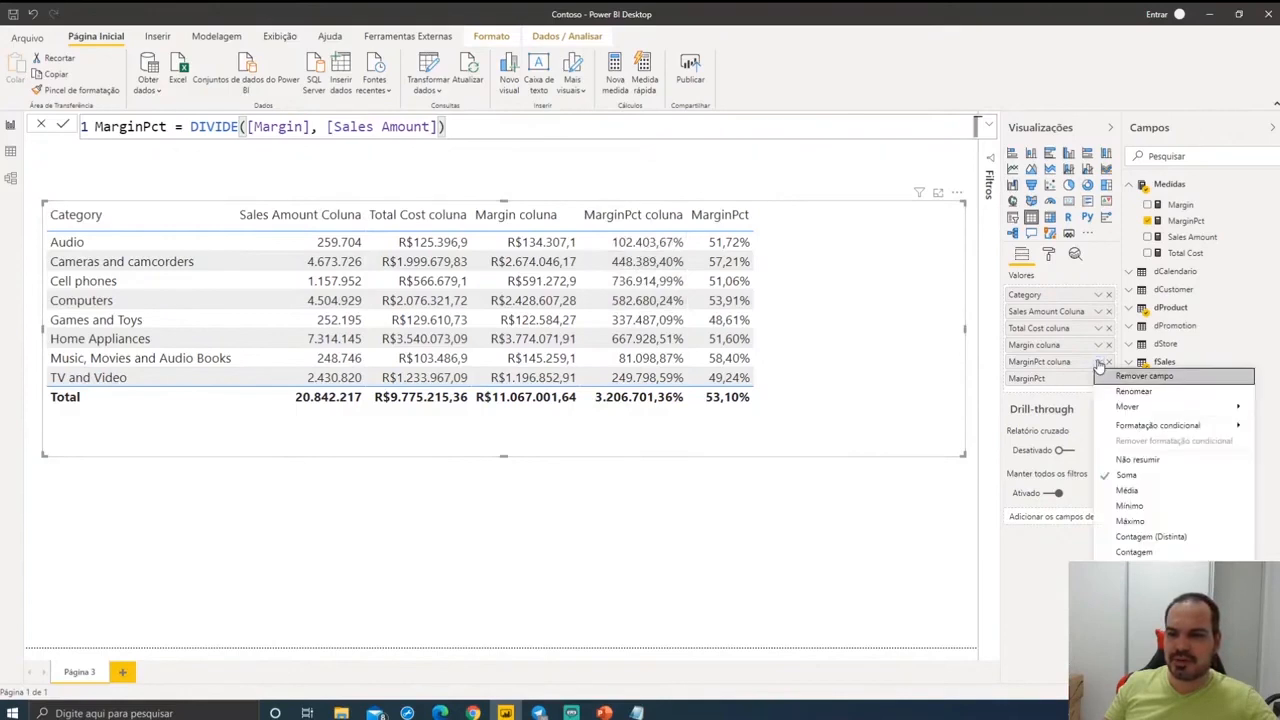
left_click(1127, 490)
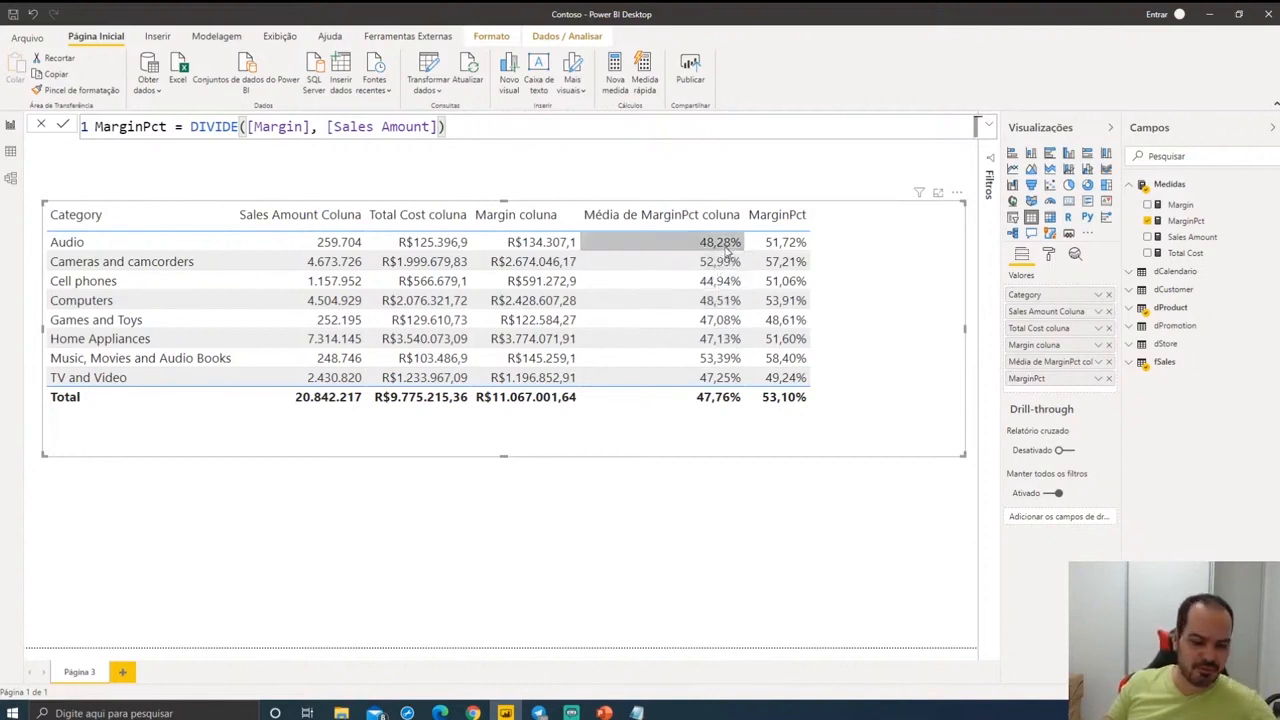
- Compare the category percentages of MarginPct coluna and the MarginPct measure, and review the measure's [Margin] and [Sales Amount] arguments
left_click_drag(690, 228, 830, 388)
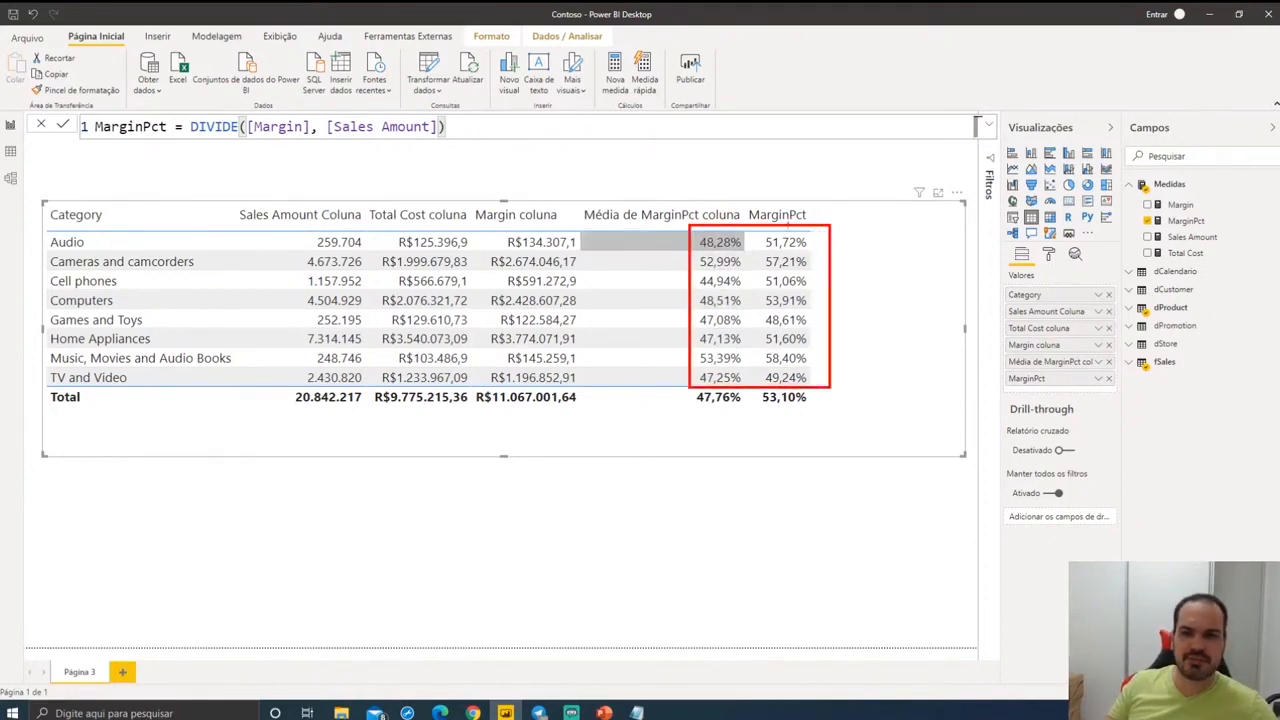
left_click_drag(785, 204, 784, 152)
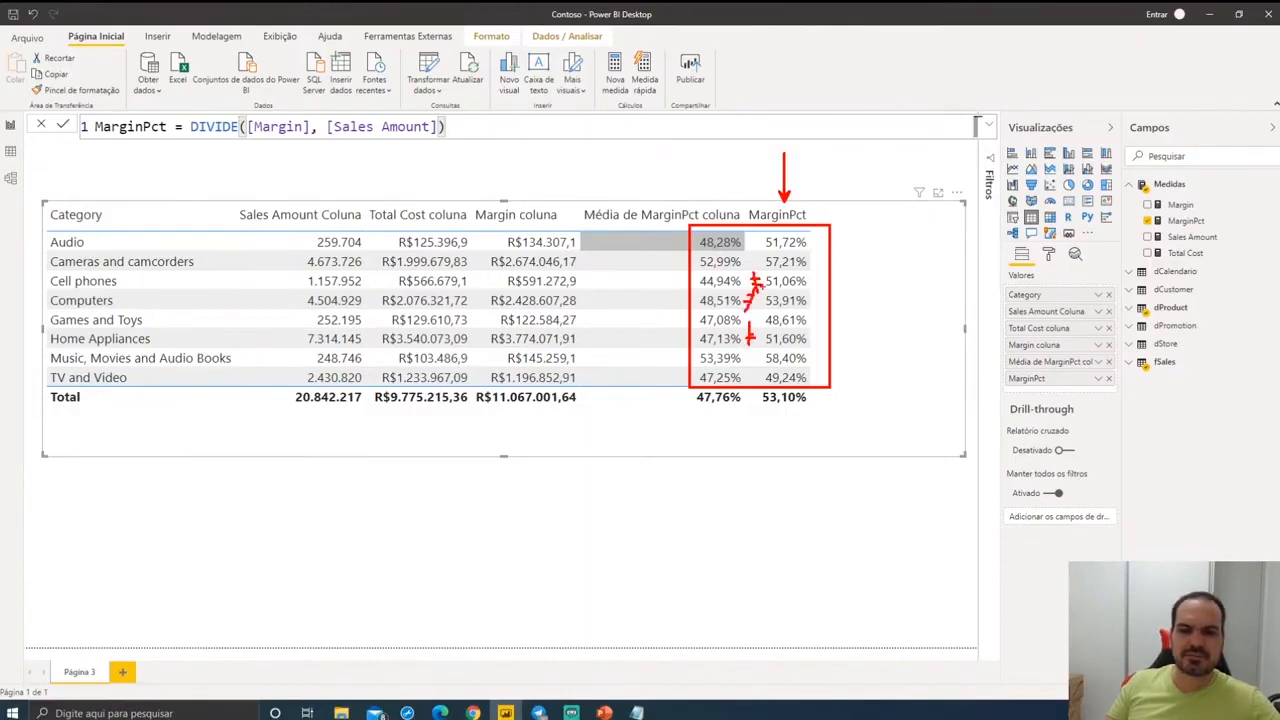
key("Escape")
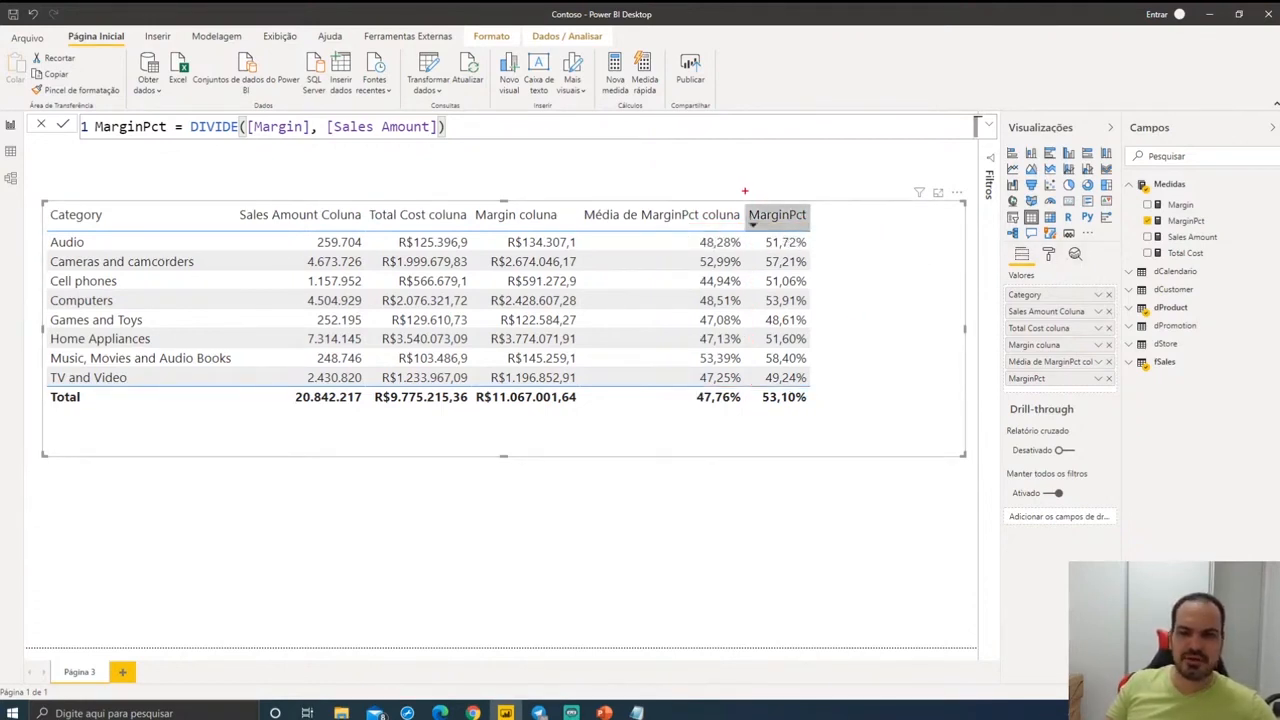
left_click_drag(744, 190, 828, 390)
key("Escape")
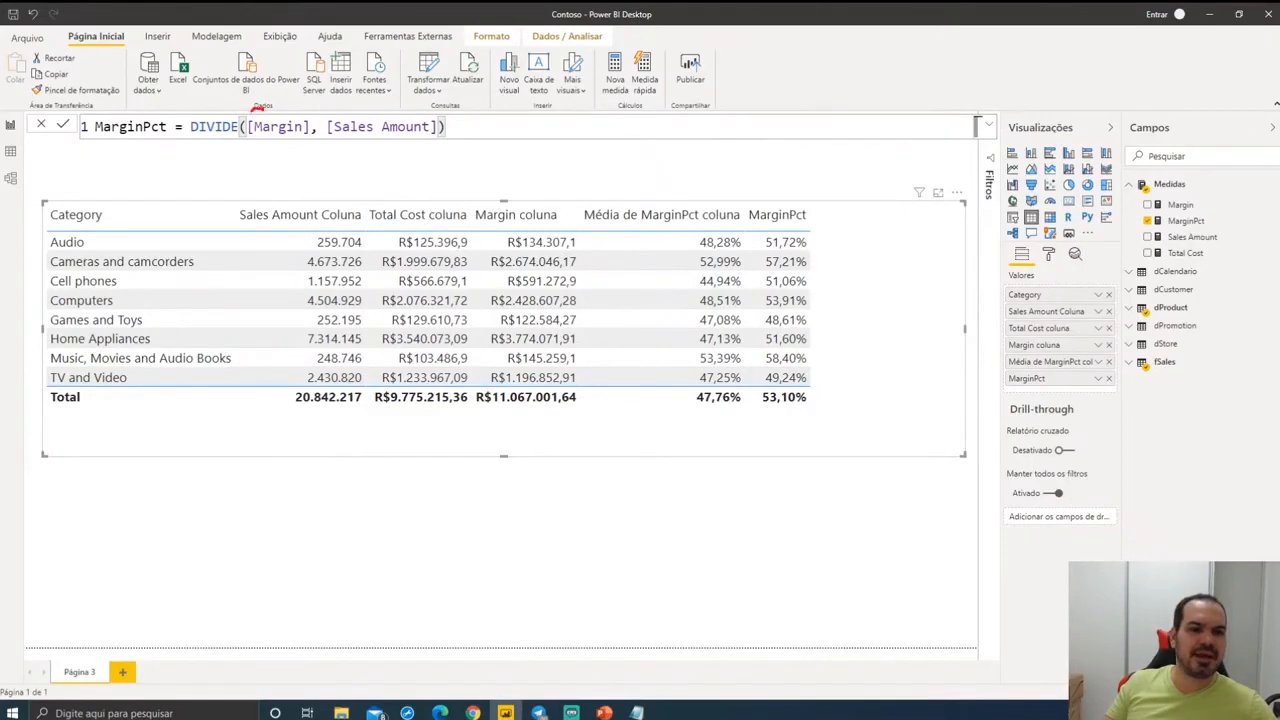
mouse_move(257, 112)
left_mouse_down()
mouse_move(290, 166)
mouse_move(316, 122)
mouse_move(318, 144)
mouse_move(448, 140)
mouse_move(372, 100)
left_mouse_up()
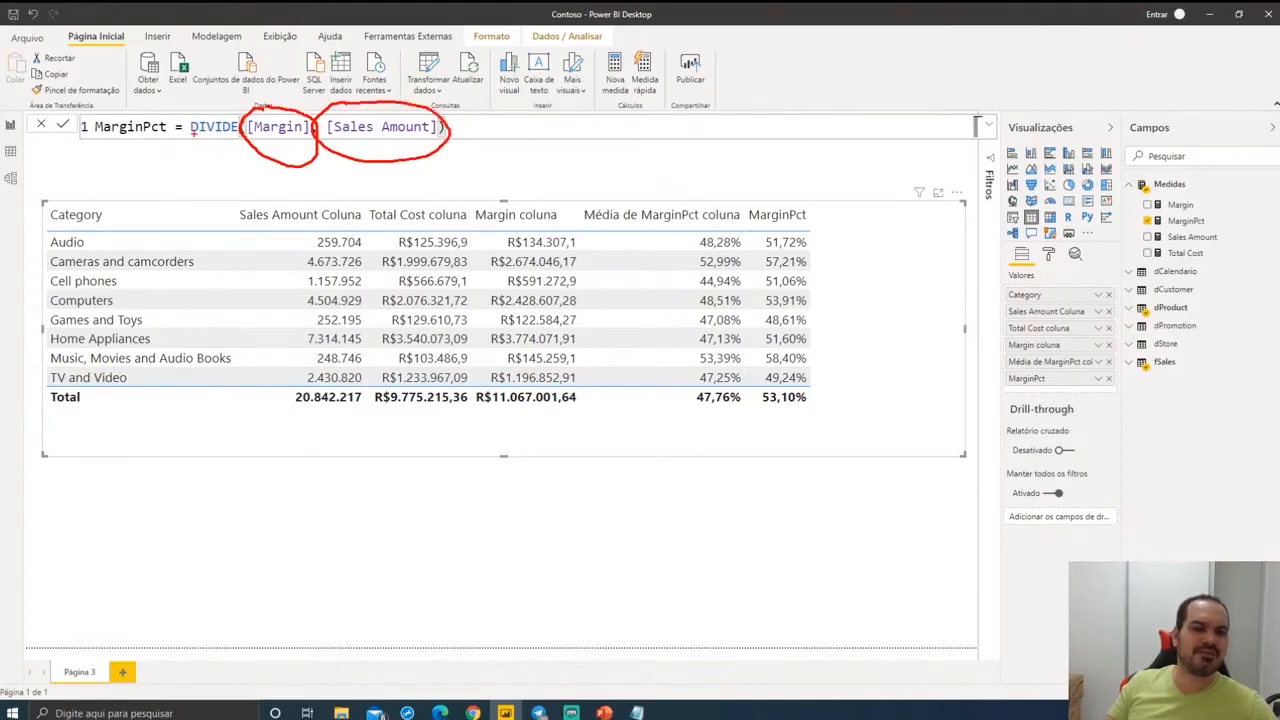